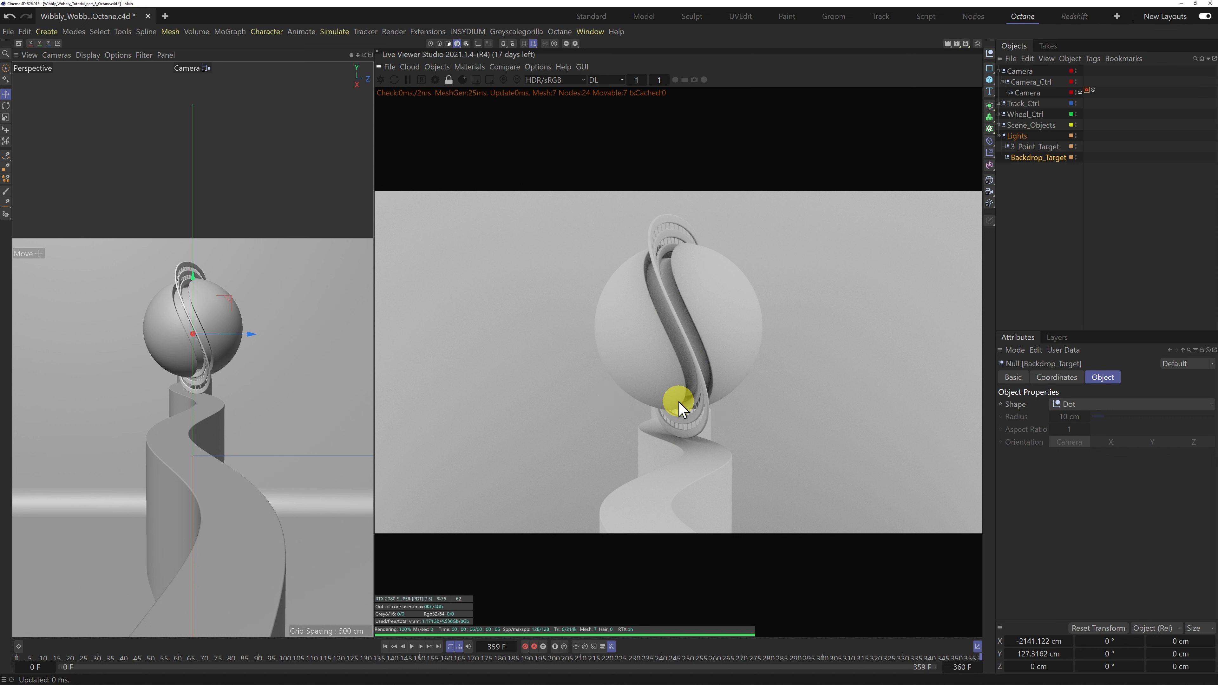
Add an Octane texture environment and set its RGB spectrum colour to black with a value of 0 %
left_click(436, 66)
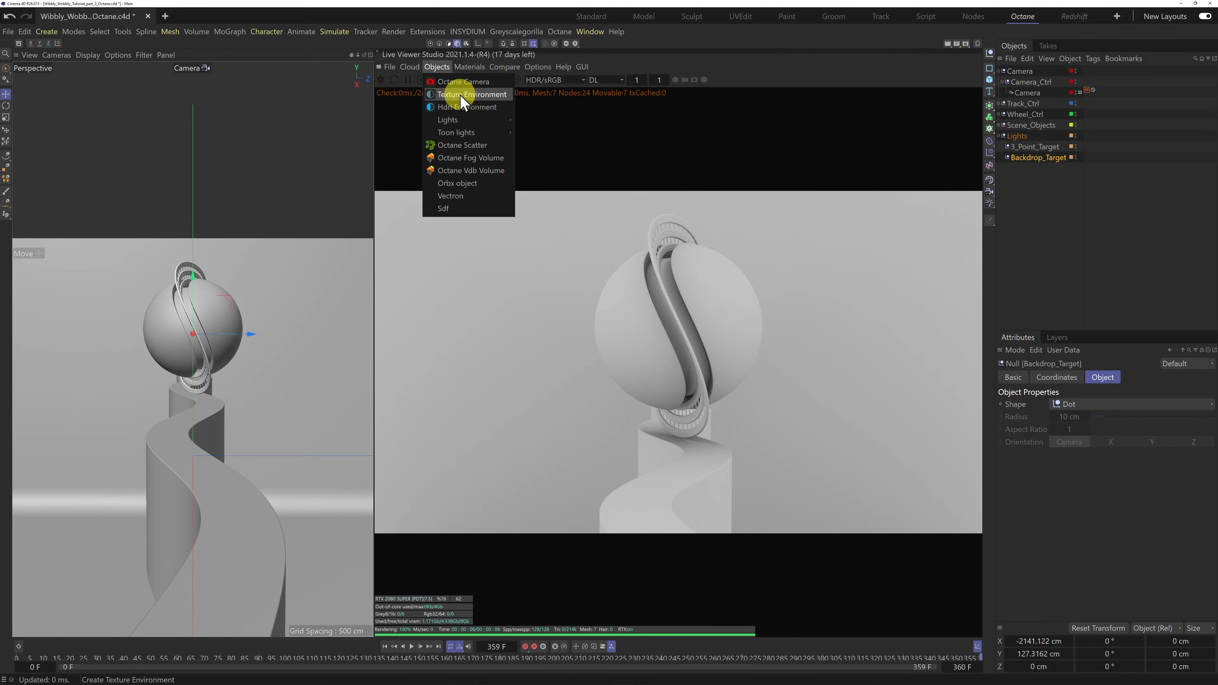
left_click(461, 95)
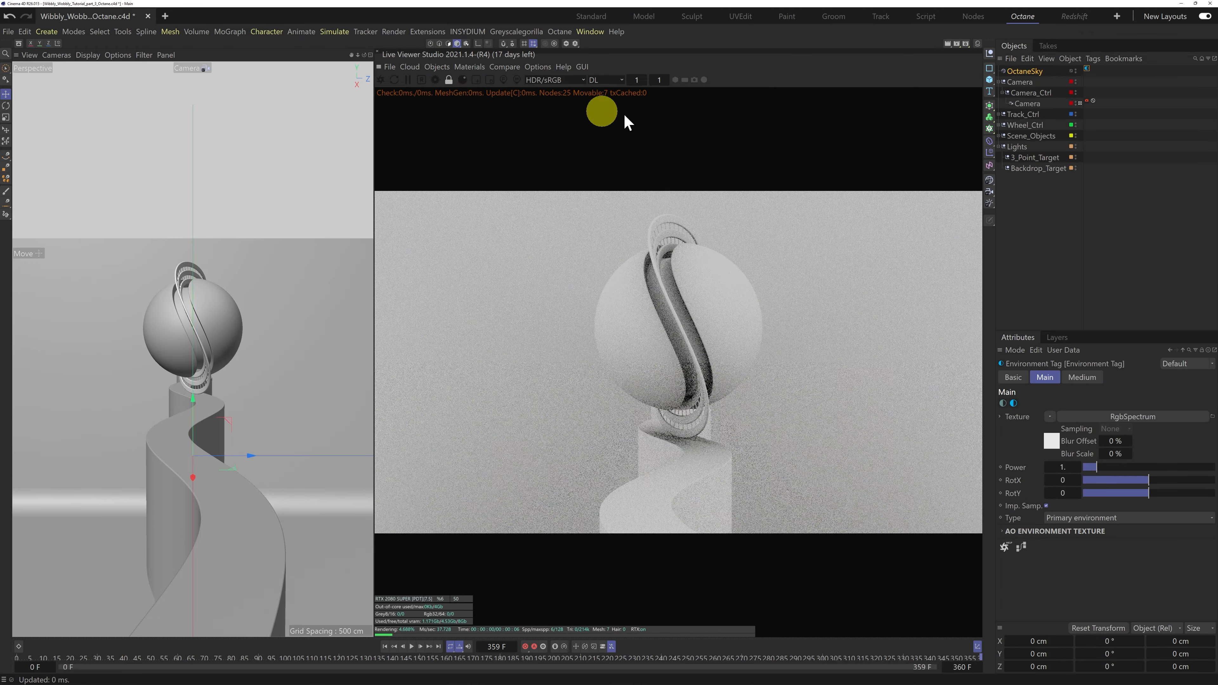
left_click(1037, 72)
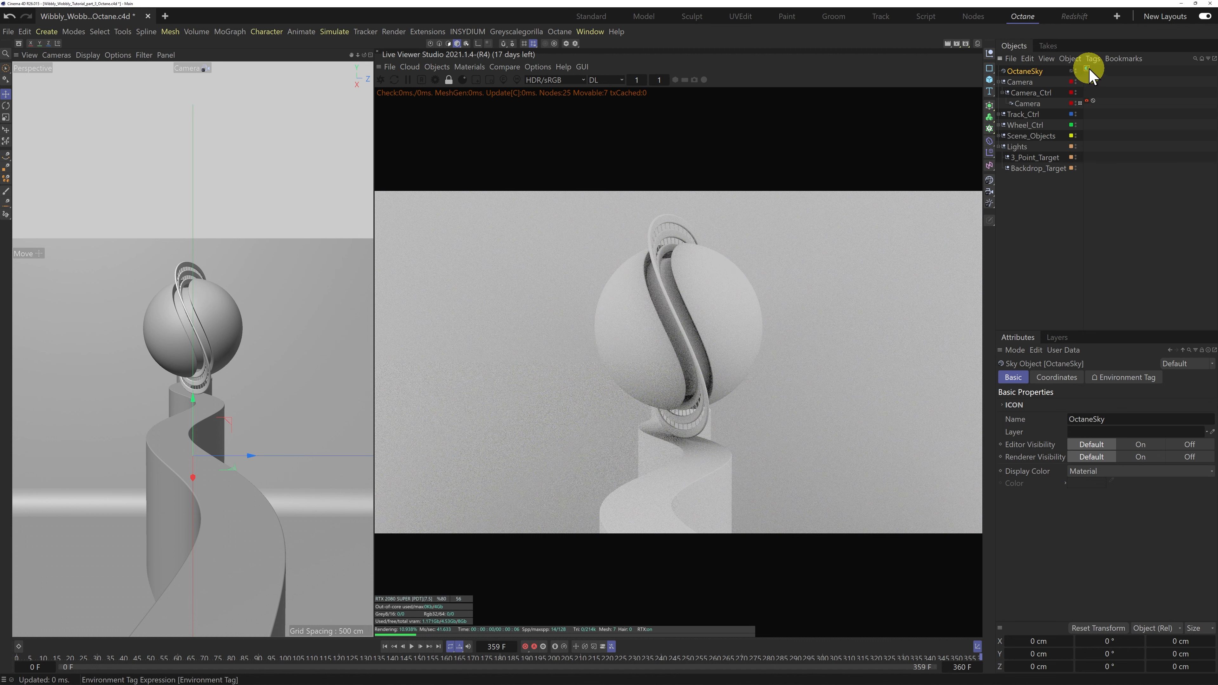
left_click(1087, 69)
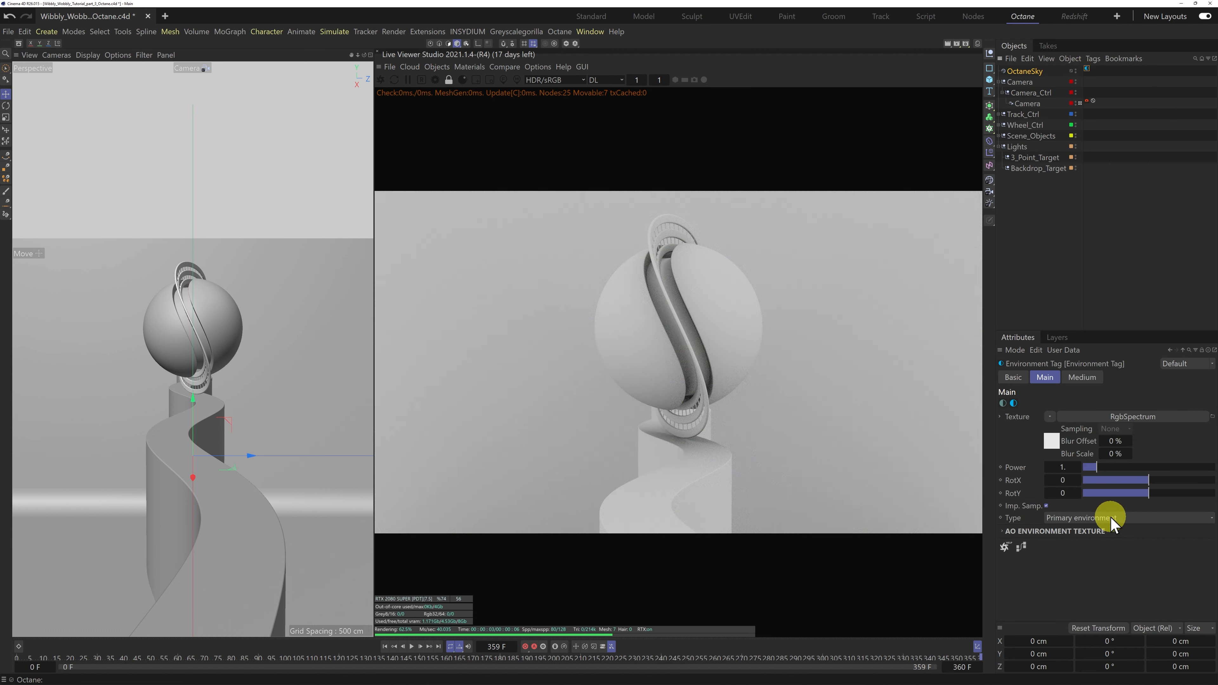
left_click(1133, 416)
mouse_move(1197, 452)
left_mouse_down()
mouse_move(1107, 455)
mouse_move(1212, 453)
left_mouse_up()
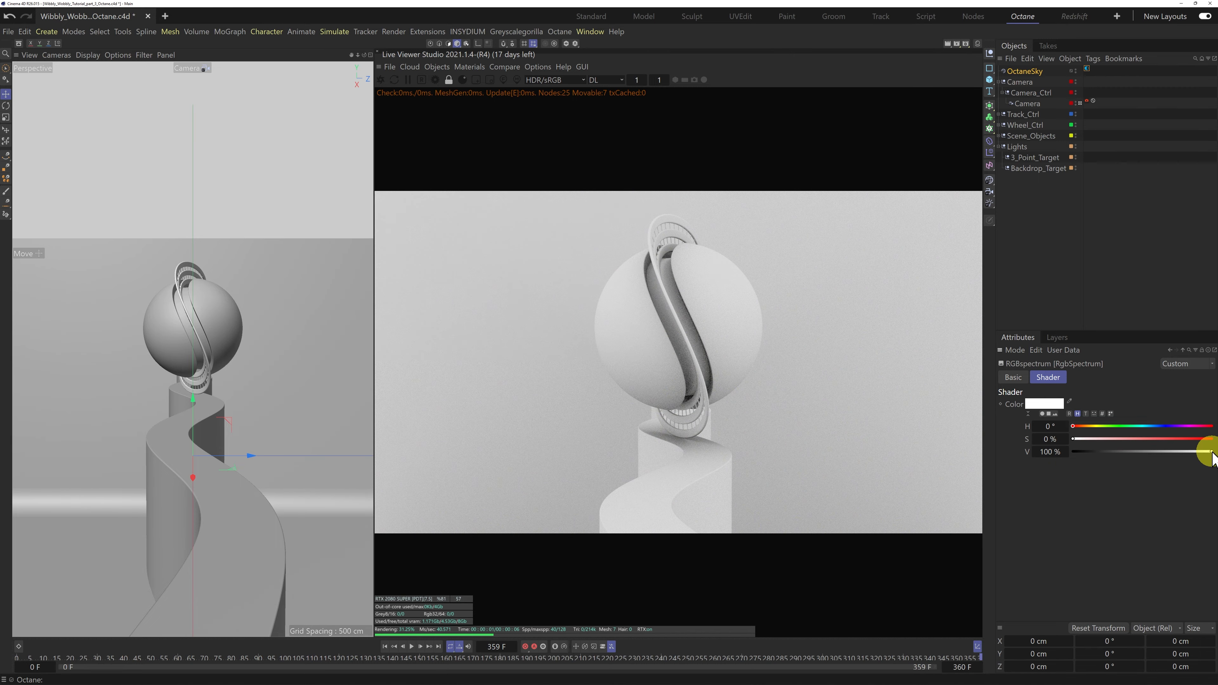
left_click_drag(1210, 453, 1053, 453)
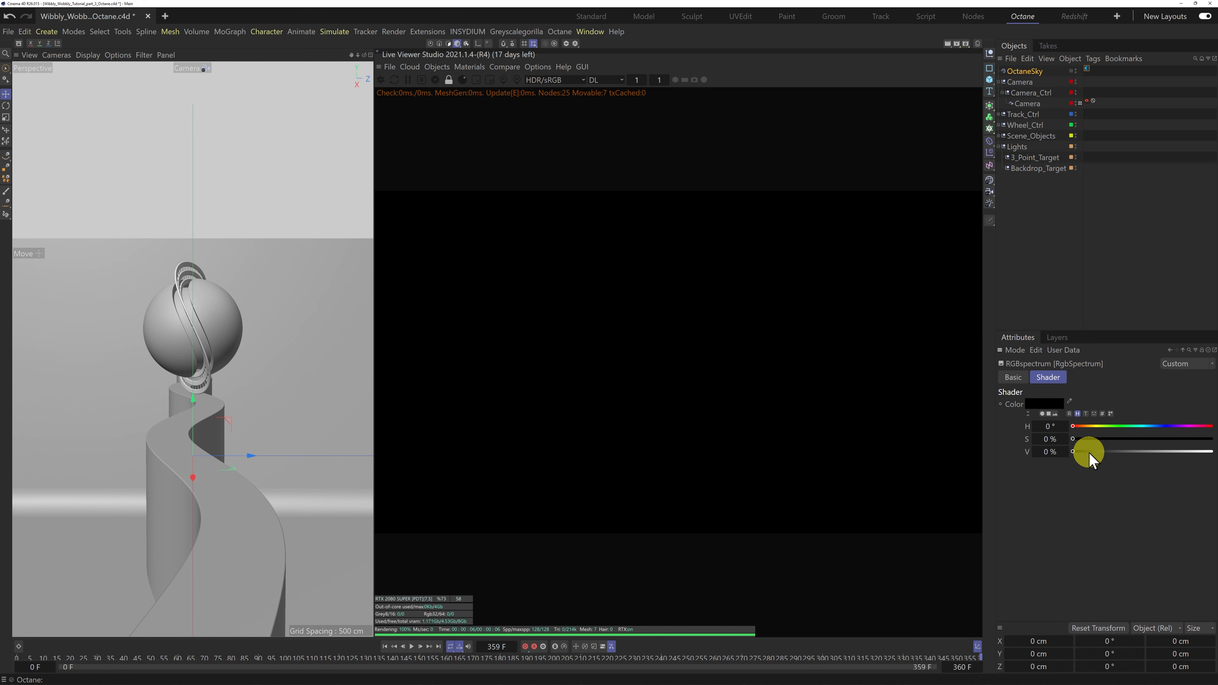
Rename the sky object Light_Ctrl and place it inside the Lights group above 3_Point_Target
double_click(1028, 72)
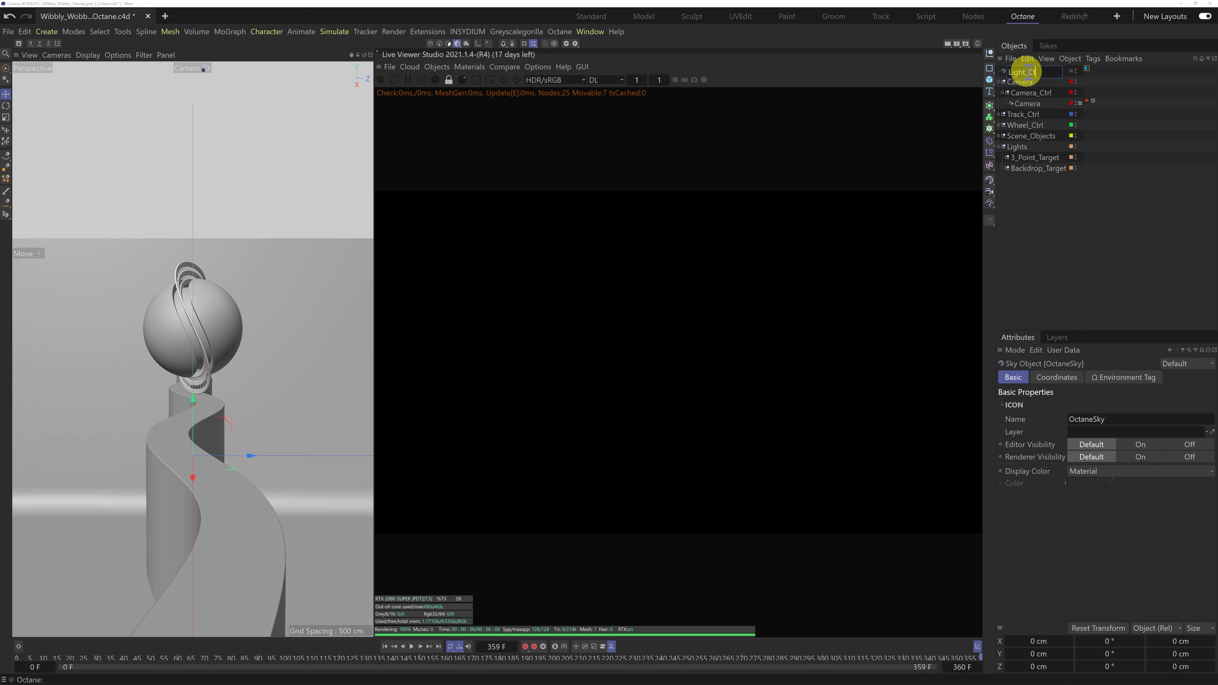
type("Light_Ctrl")
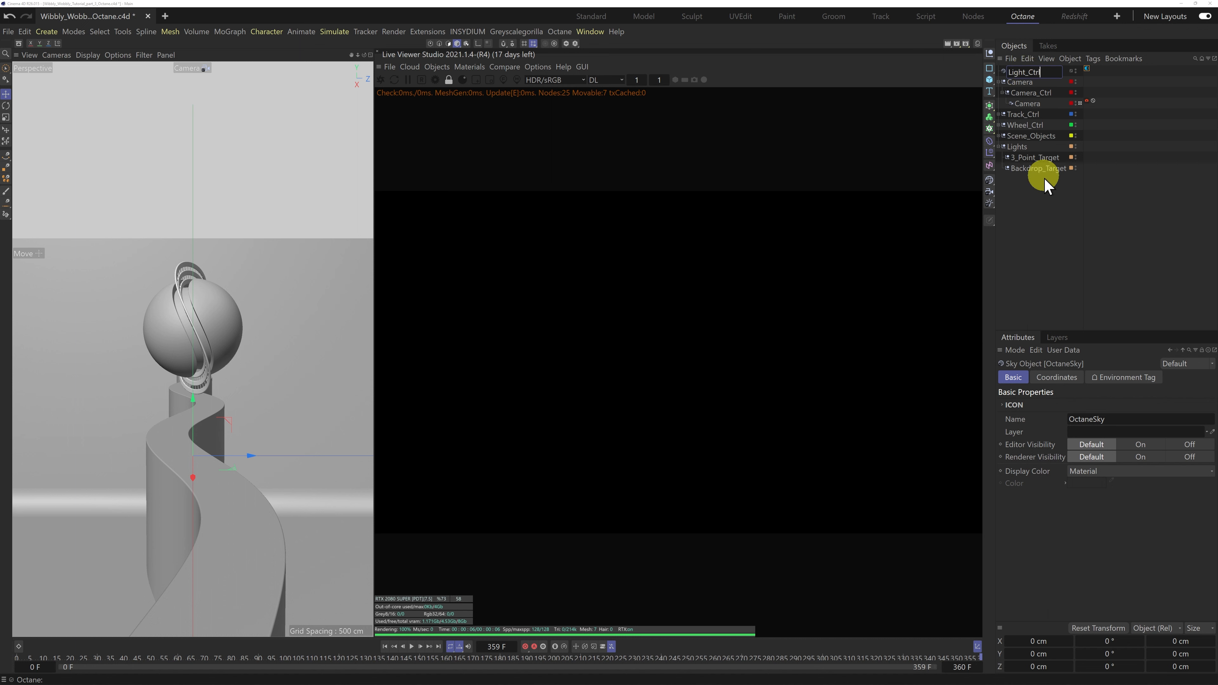
key("Return")
left_click_drag(1027, 72, 1021, 149)
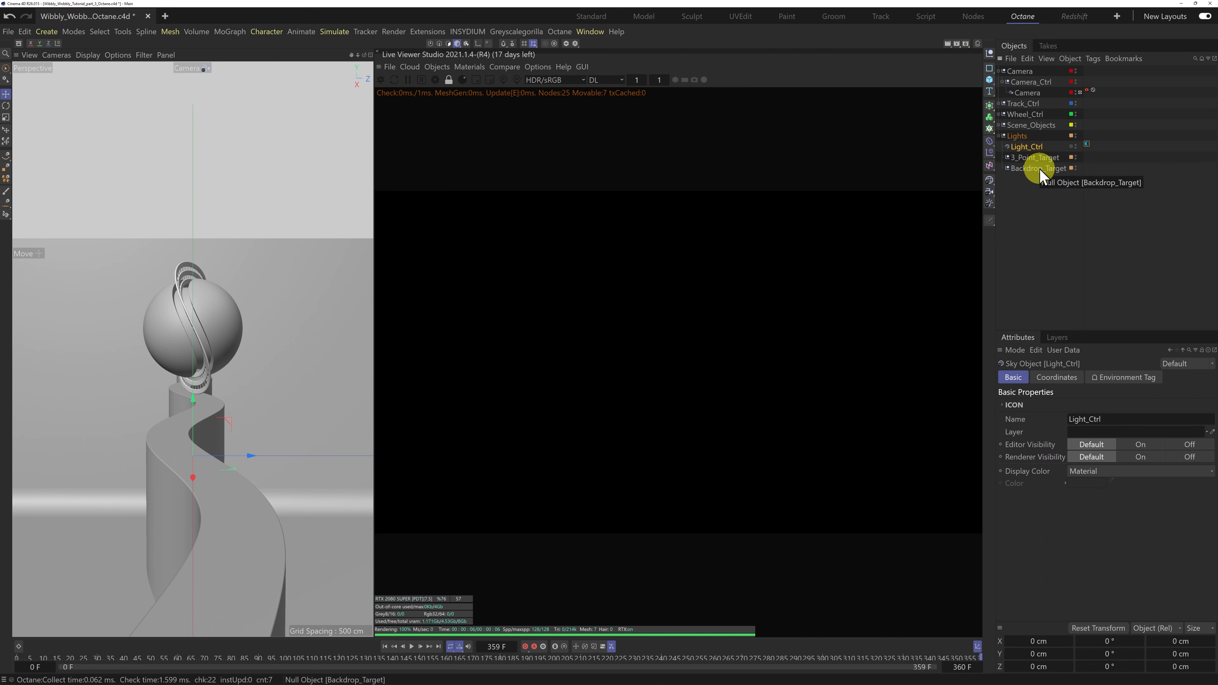
Create an Octane targeted area light aimed at the Backdrop_Target null
left_click(1048, 172)
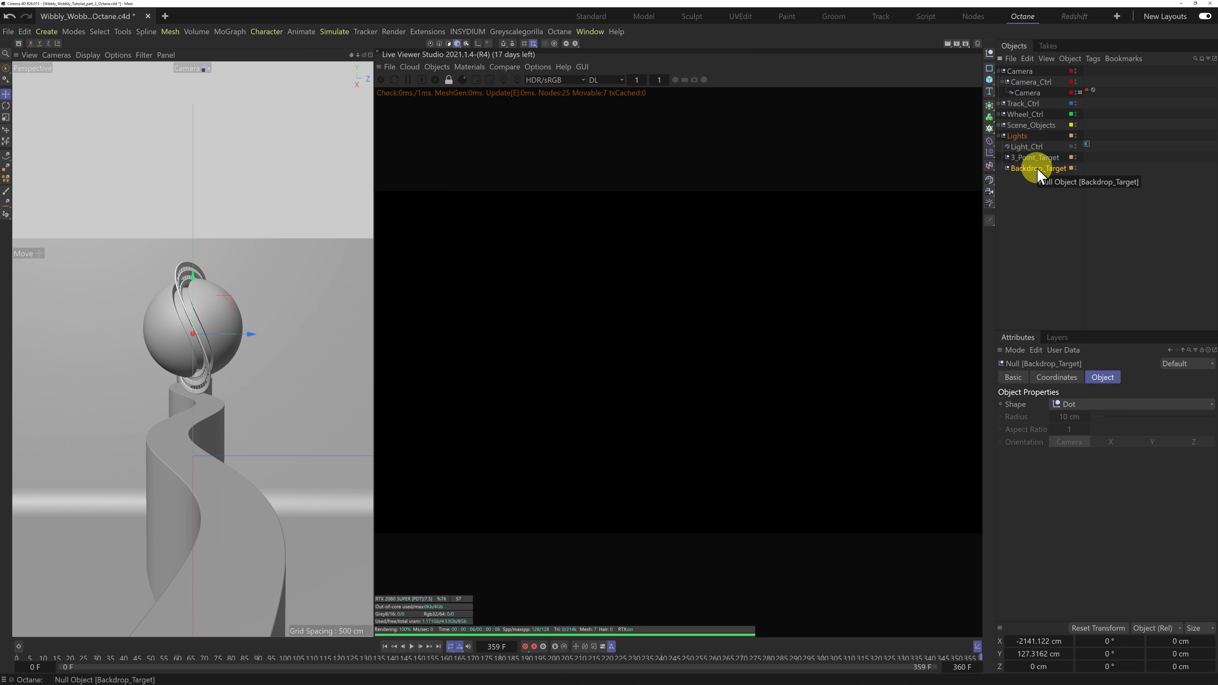
left_click(436, 68)
mouse_move(447, 118)
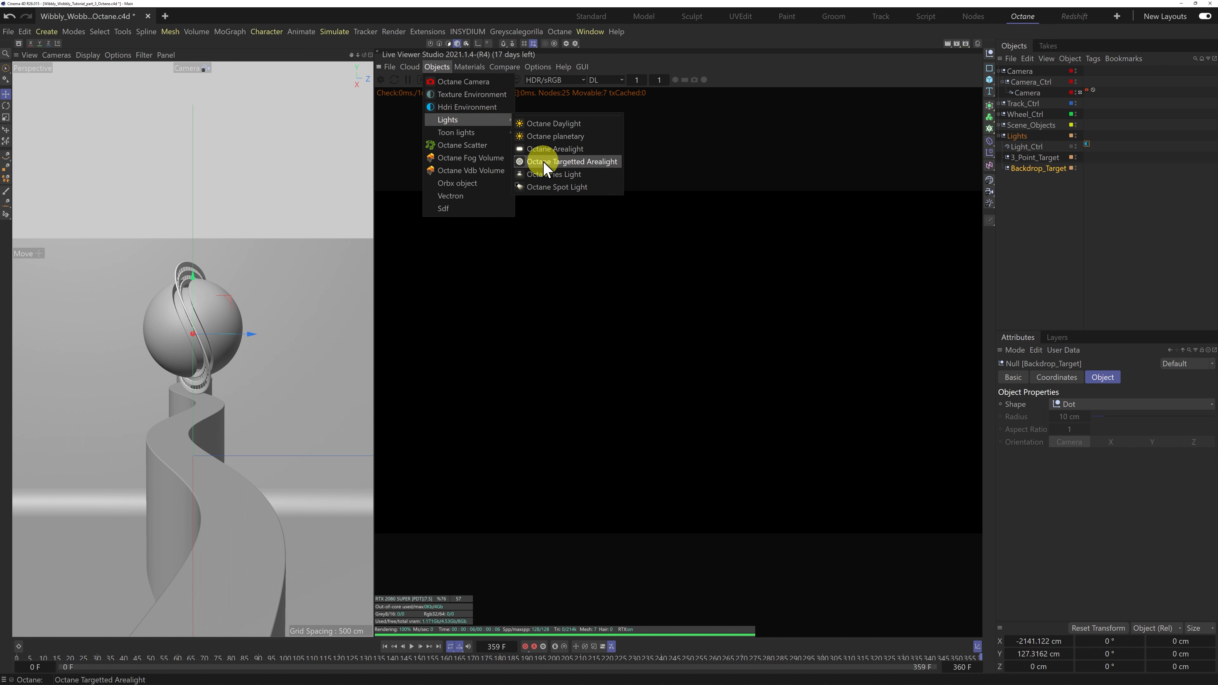
left_click(566, 163)
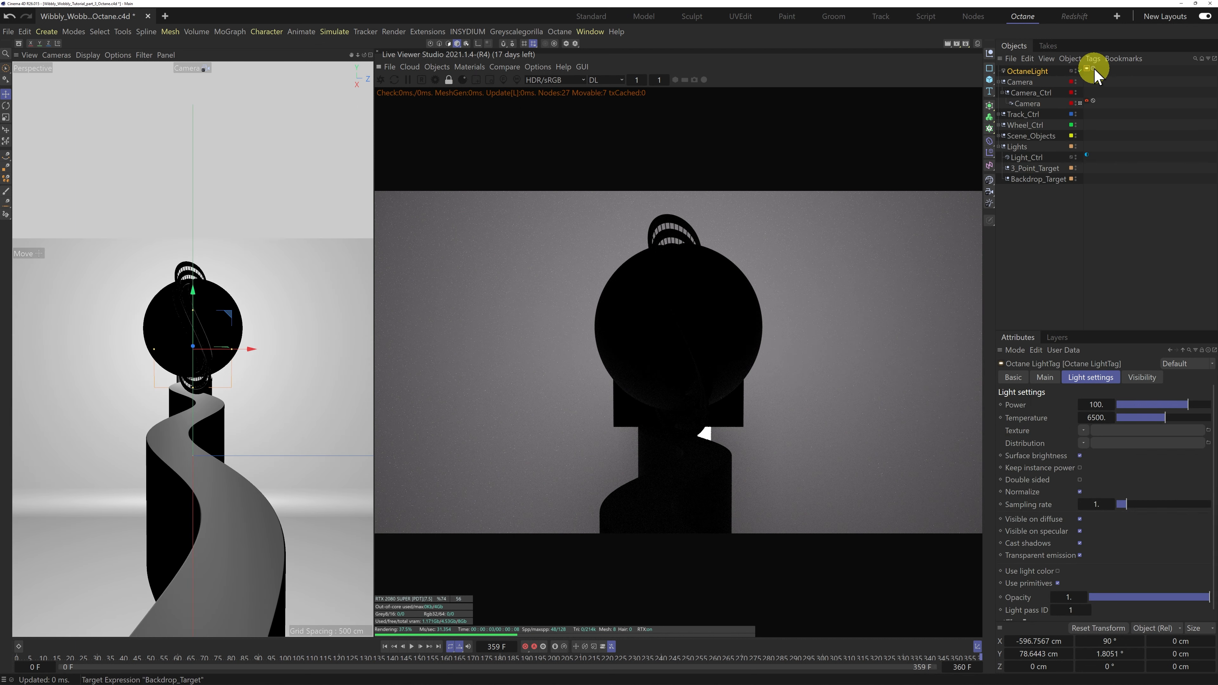
Rename the new light Back_Drop and place it in the Lights group above Backdrop_Target
double_click(1029, 72)
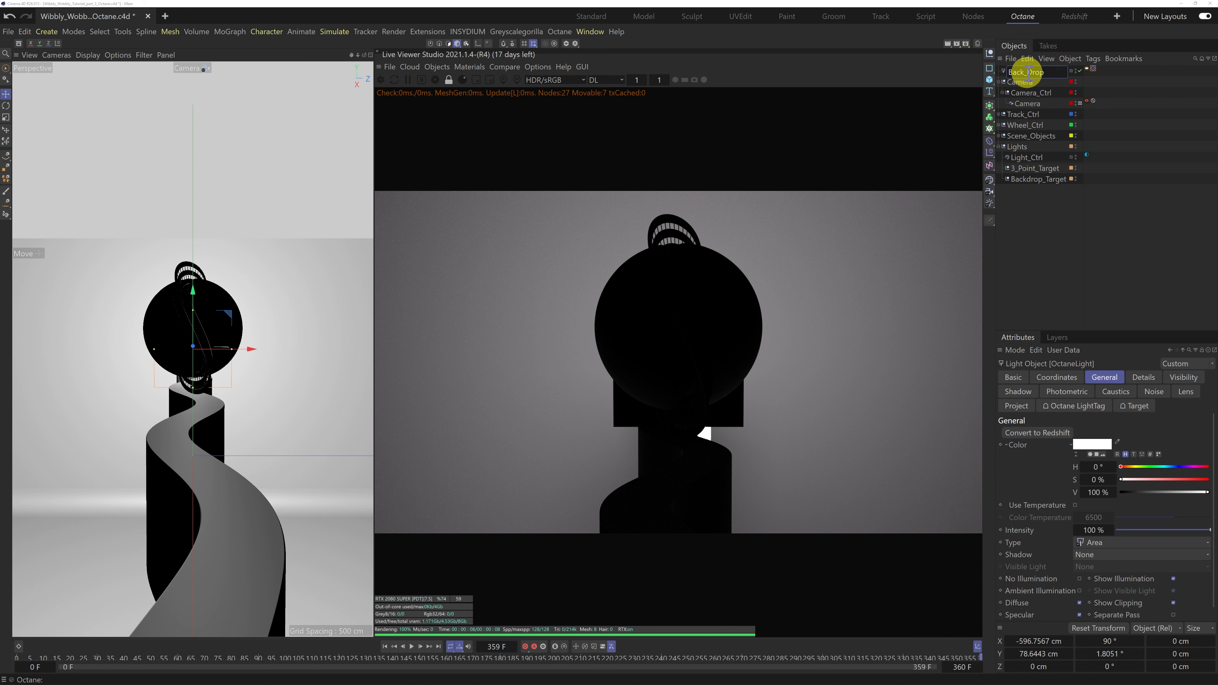
key("Return")
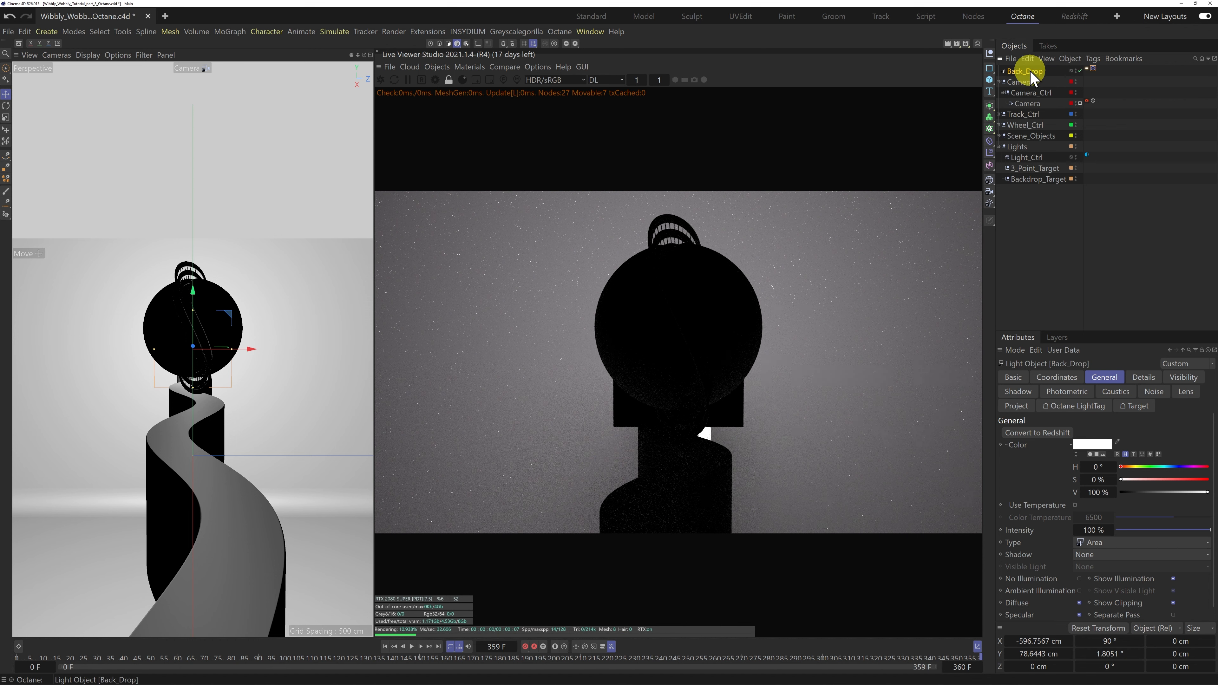
left_click_drag(1031, 77, 1034, 177)
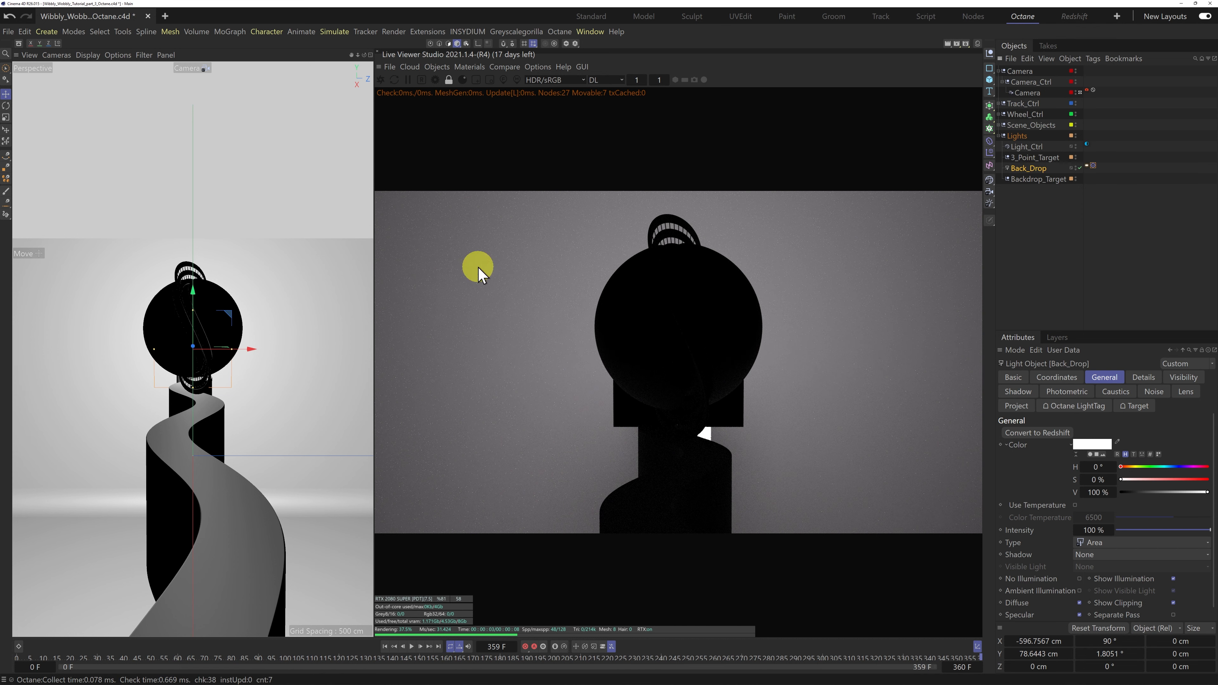
In the top view, move the Back_Drop light beside the backdrop, outside the camera's view, to about X -1975 cm and Z 1457 cm
scroll(564, 336, "down", 1)
left_click_drag(374, 336, 551, 336)
left_click(166, 54)
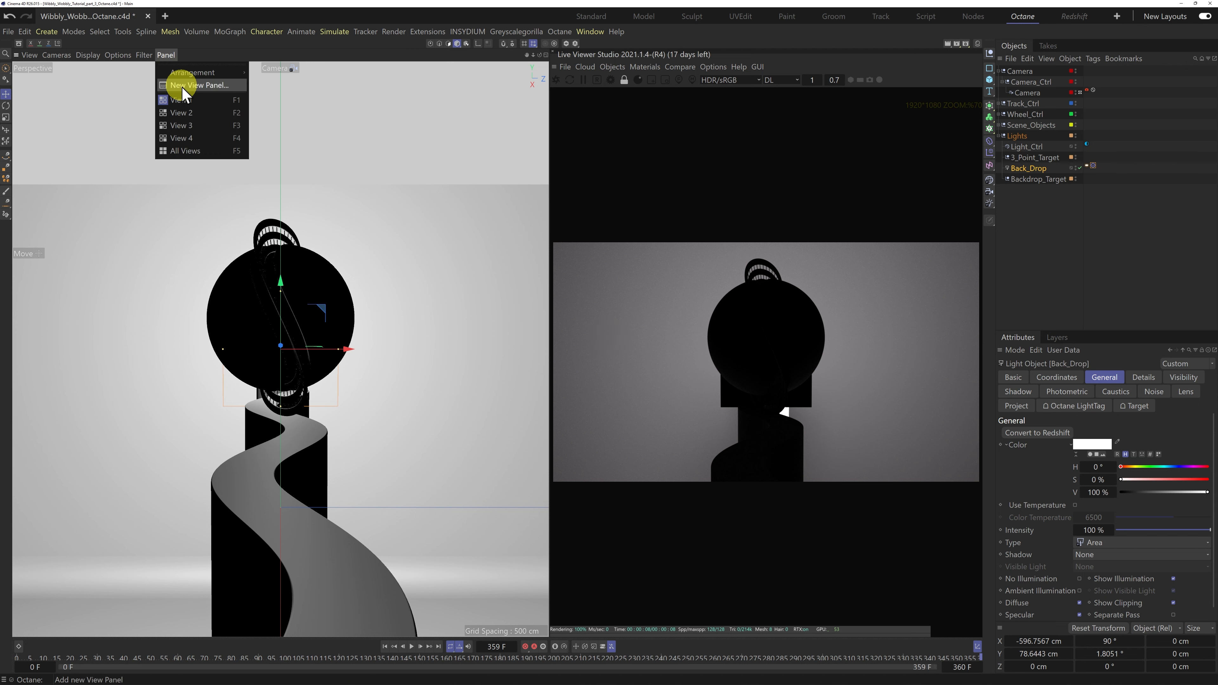
left_click(183, 111)
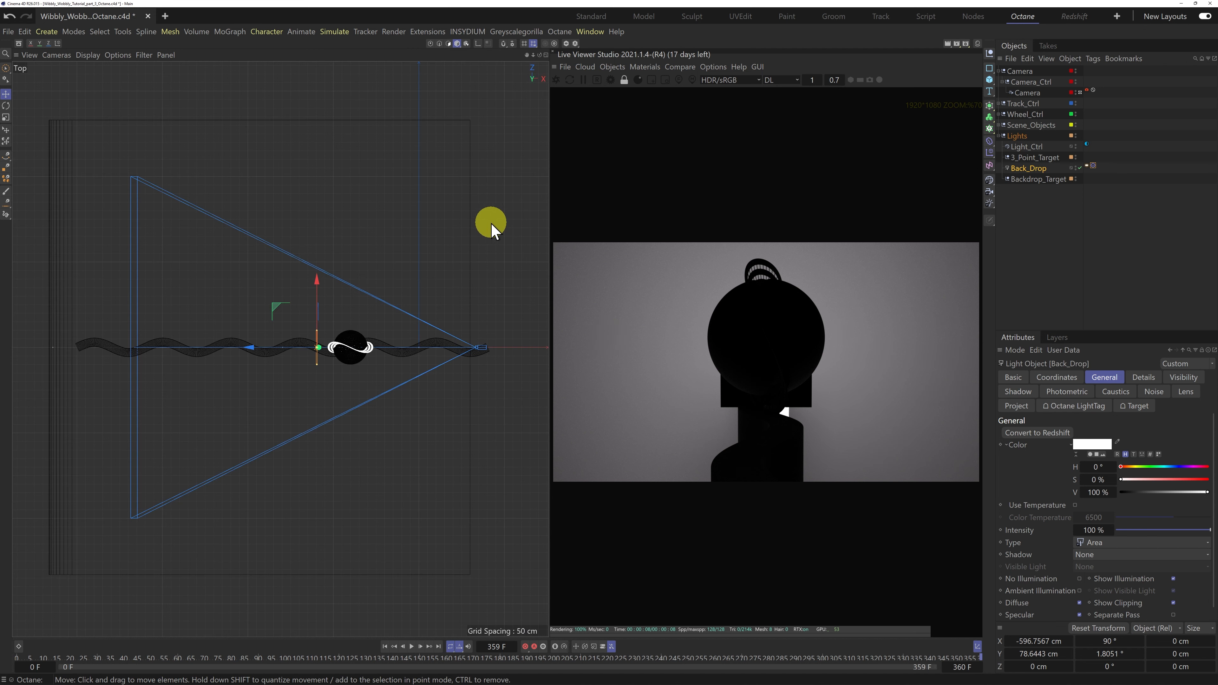
left_click_drag(325, 372, 81, 98)
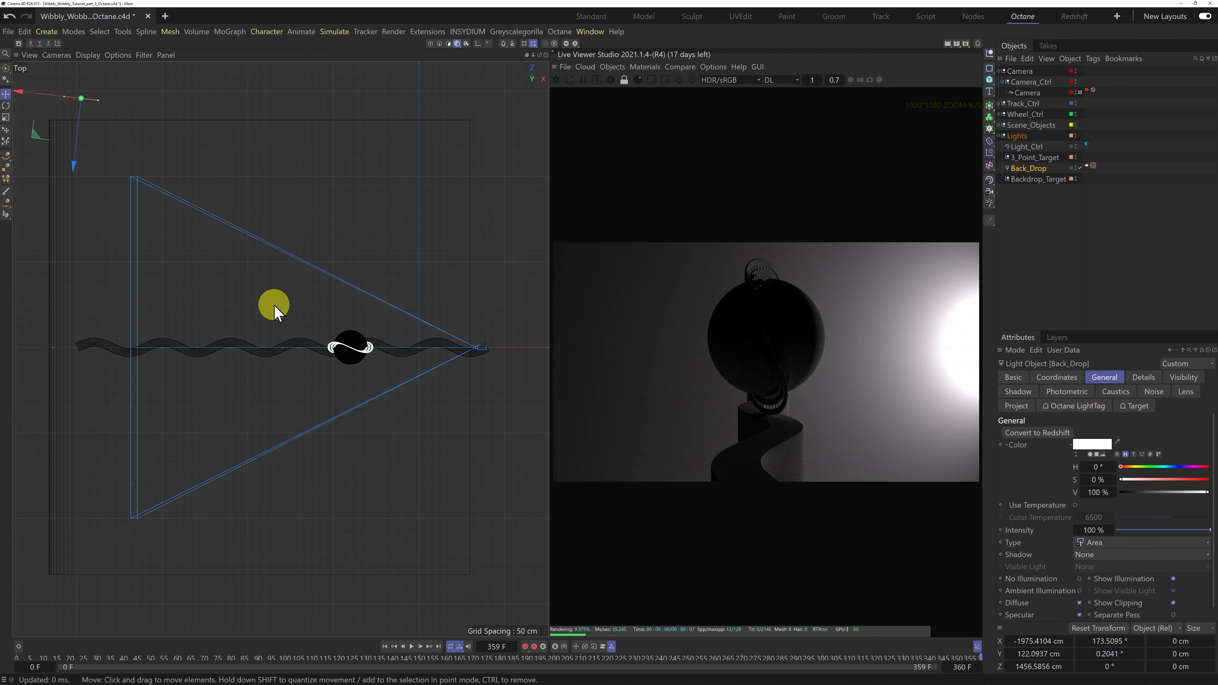
In the right view, raise the Back_Drop light and pull it farther from the backdrop target, to about Y 964 cm and Z 1641 cm
left_click(166, 54)
left_click(185, 130)
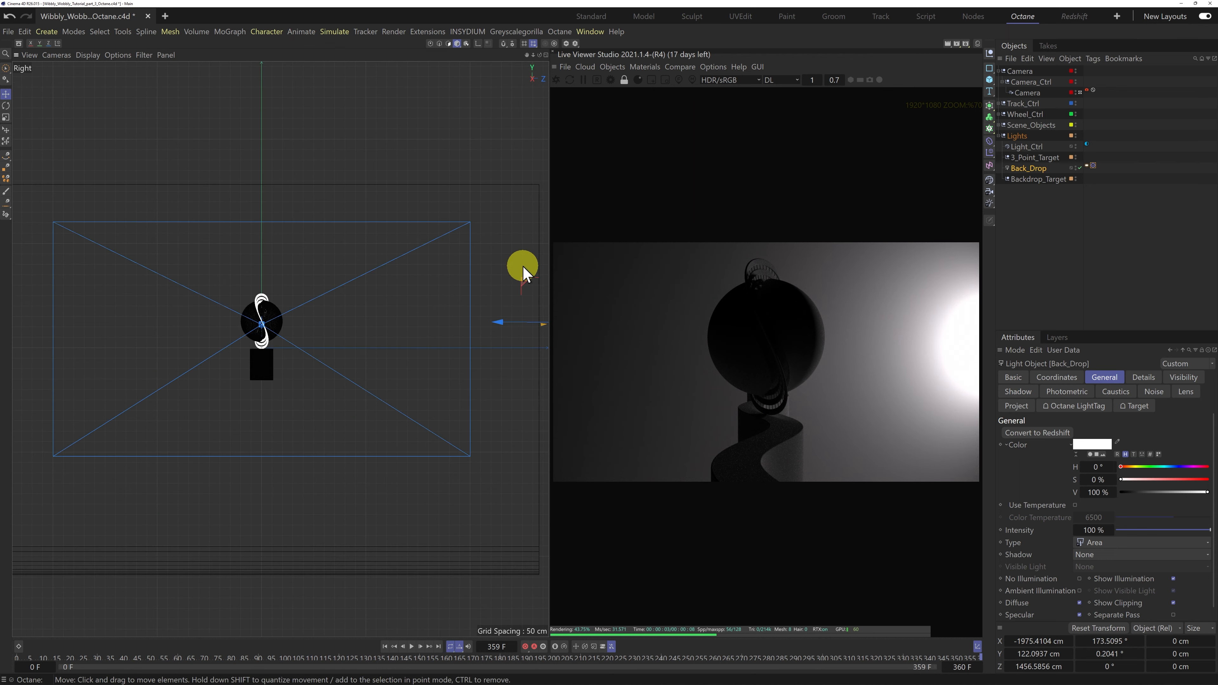
left_click_drag(527, 56, 500, 55)
left_click_drag(524, 242, 484, 114)
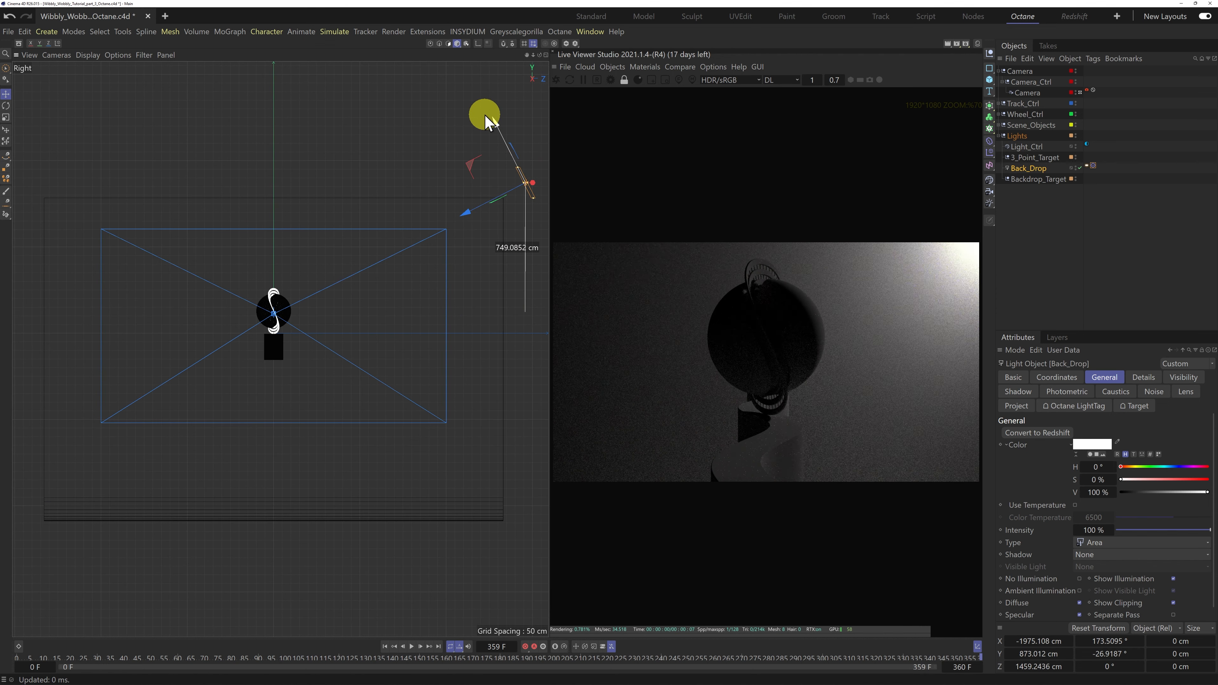
left_click_drag(464, 220, 496, 205)
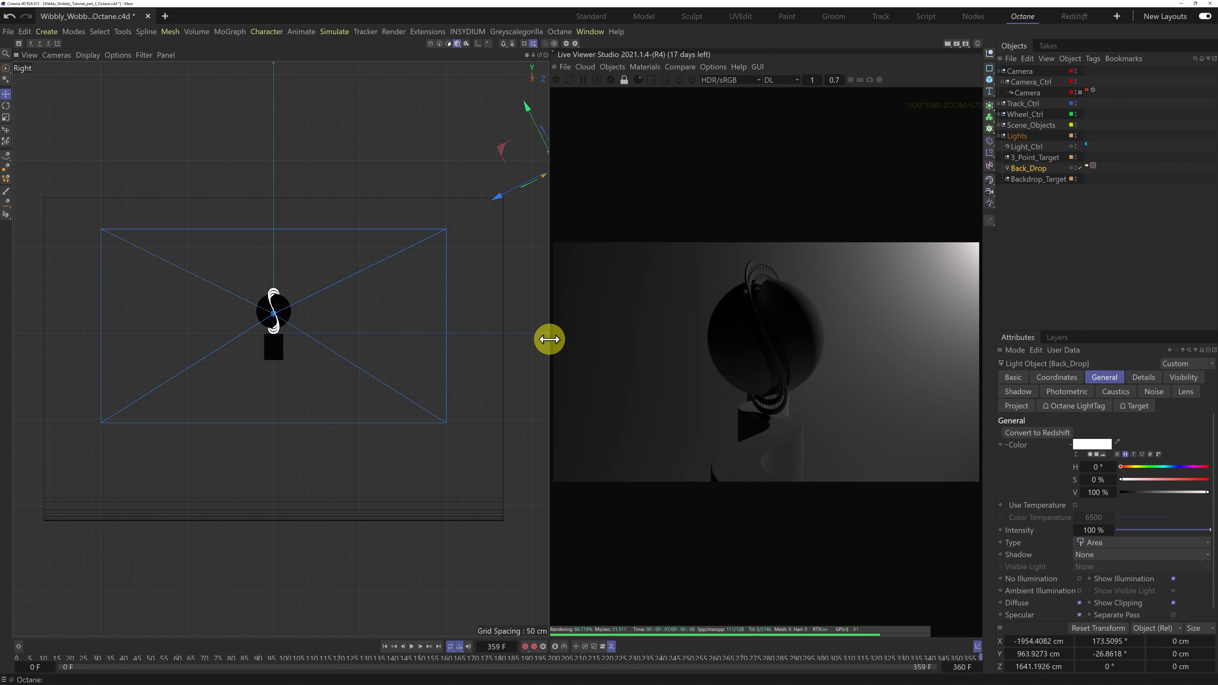
left_click_drag(550, 339, 336, 344)
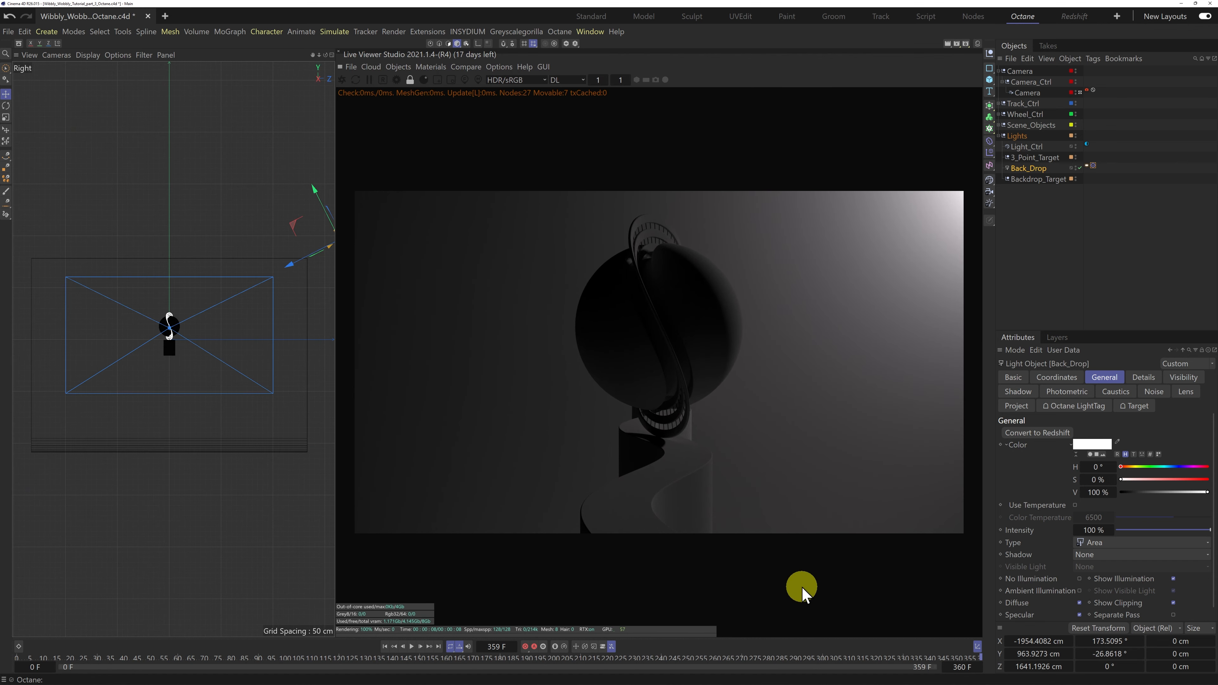
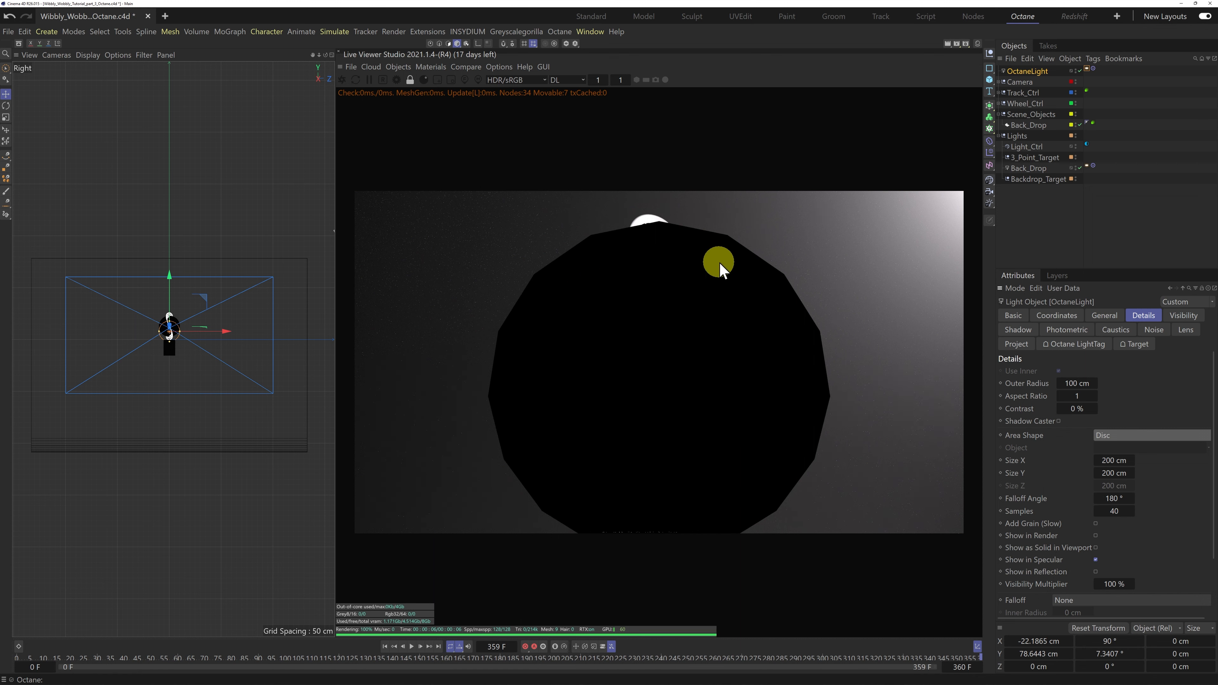
Set the new OctaneLight's area shape to Sphere and show its Octane light settings
left_click(1117, 435)
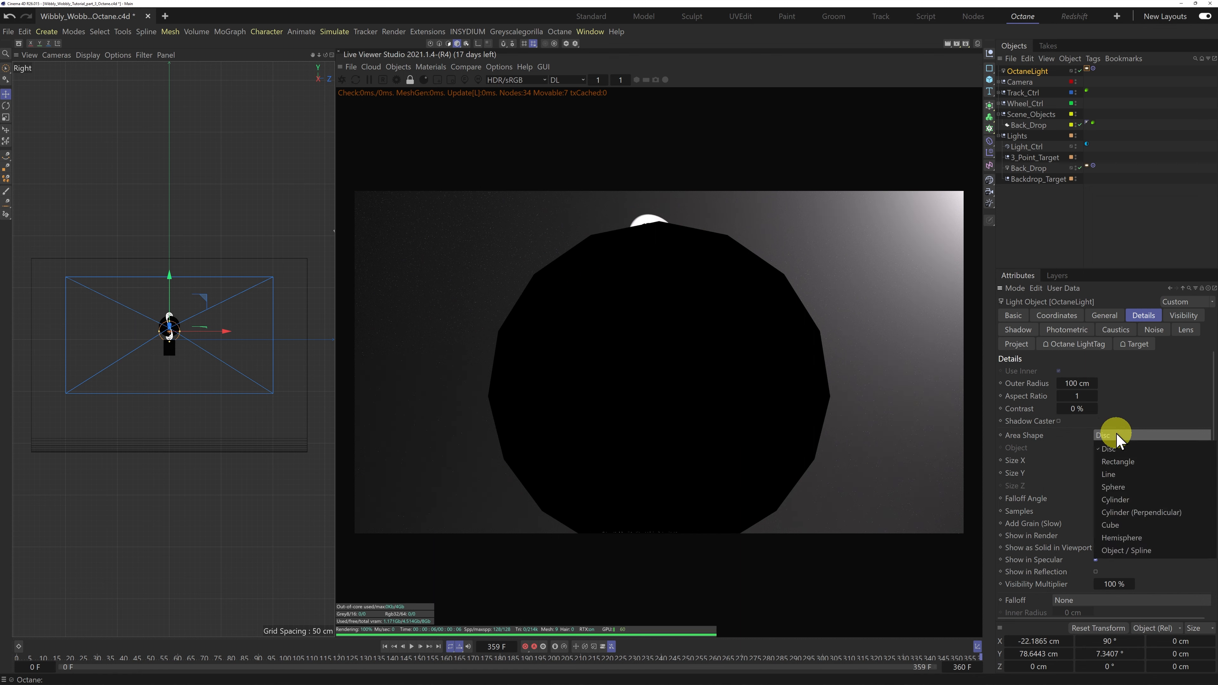
left_click(1117, 488)
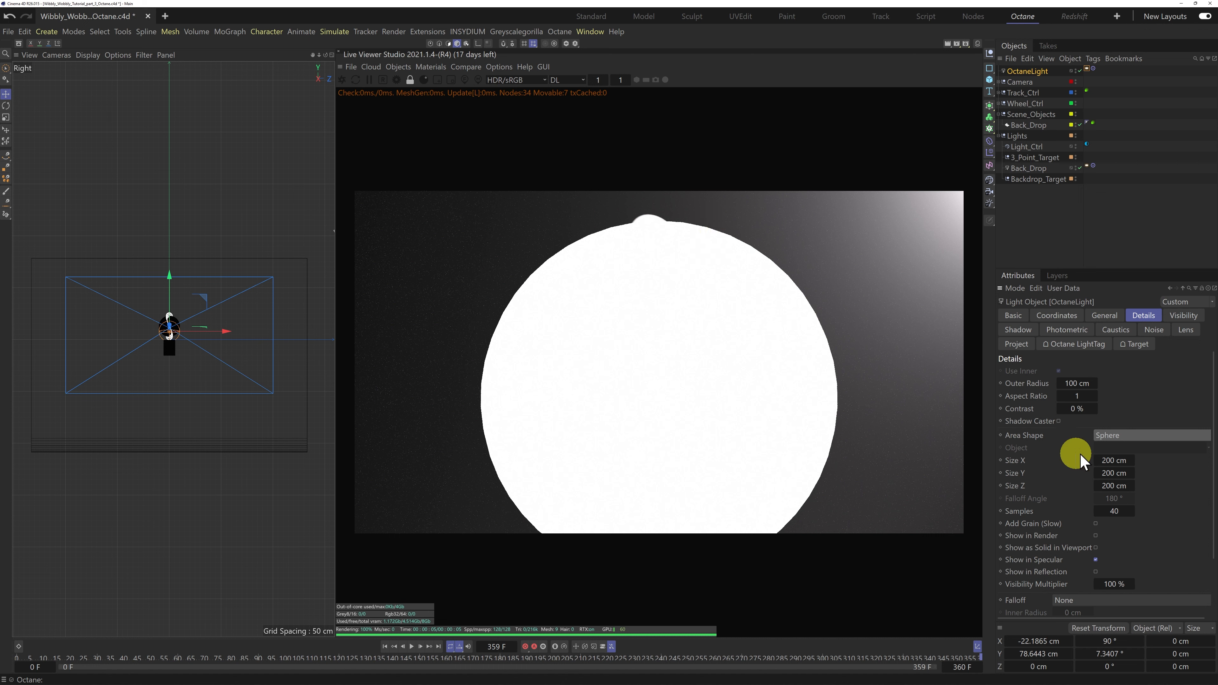
left_click(1067, 345)
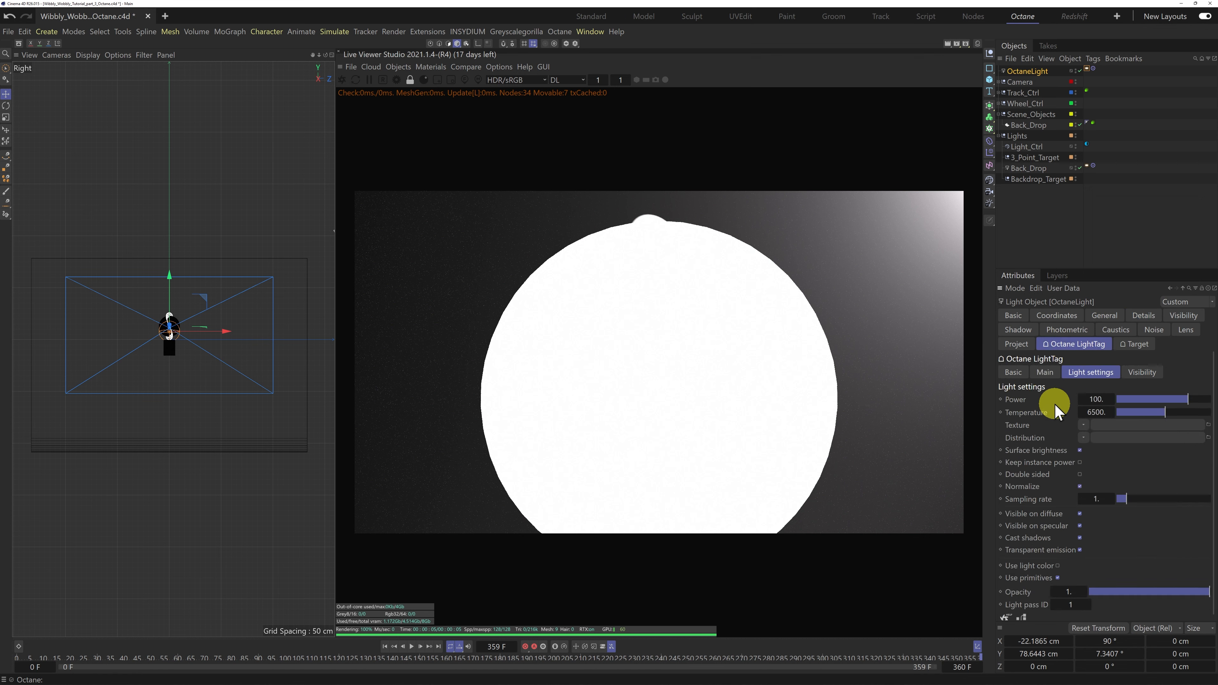
In the top view, move the sphere light off the track toward the camera side, to about X 217 cm and Z -575 cm
left_click_drag(335, 379, 649, 379)
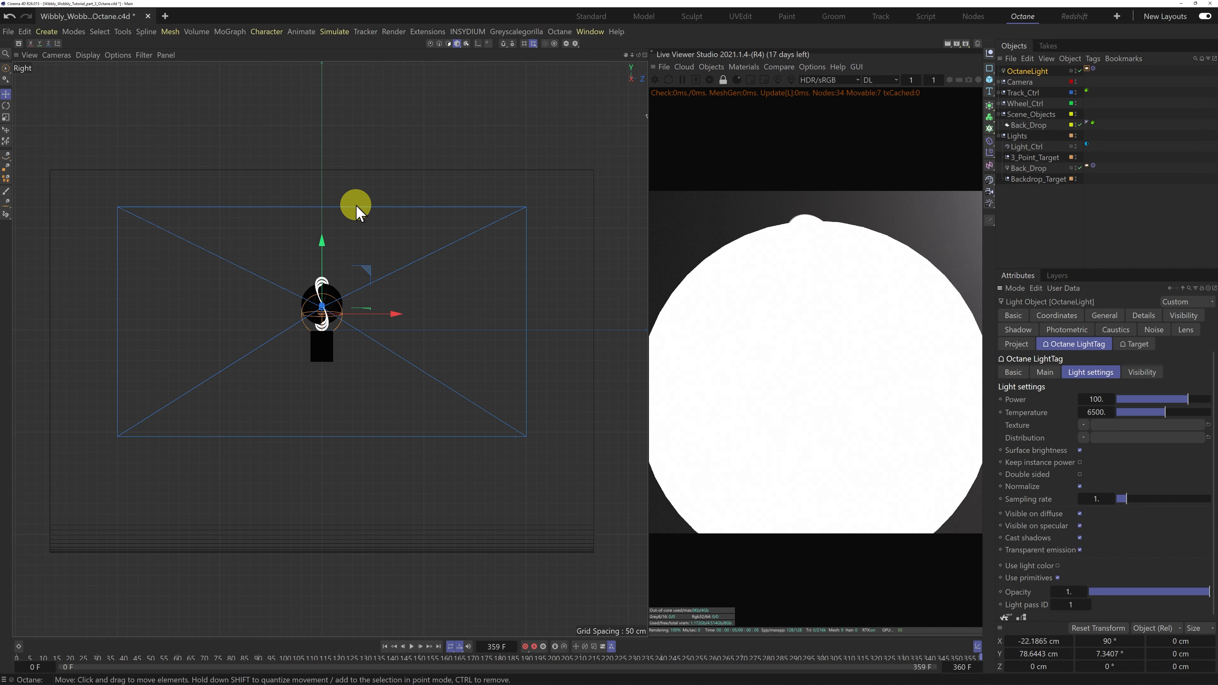
left_click(165, 55)
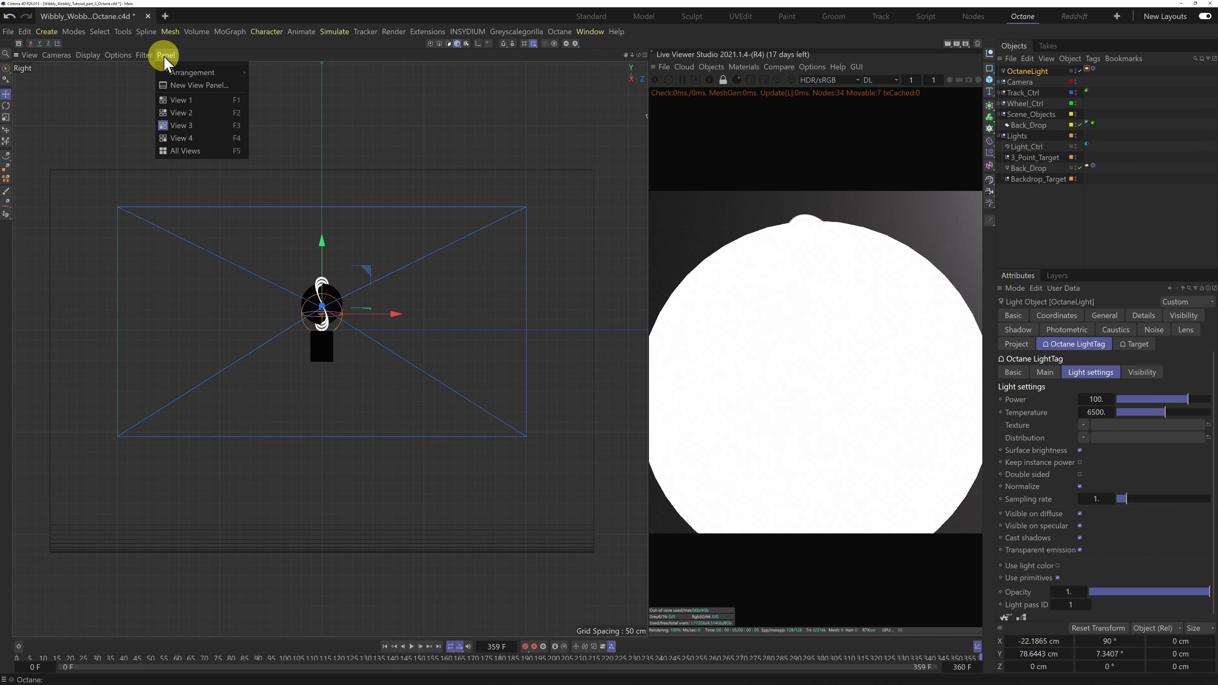
left_click(181, 113)
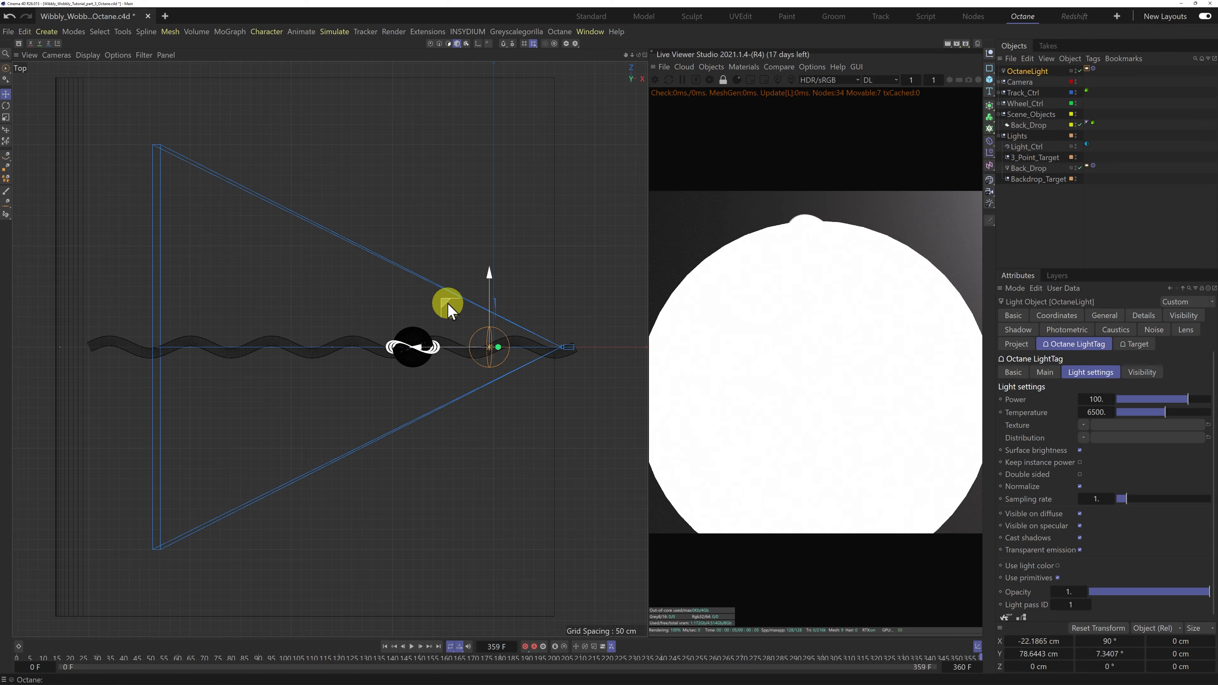
left_click_drag(445, 307, 495, 425)
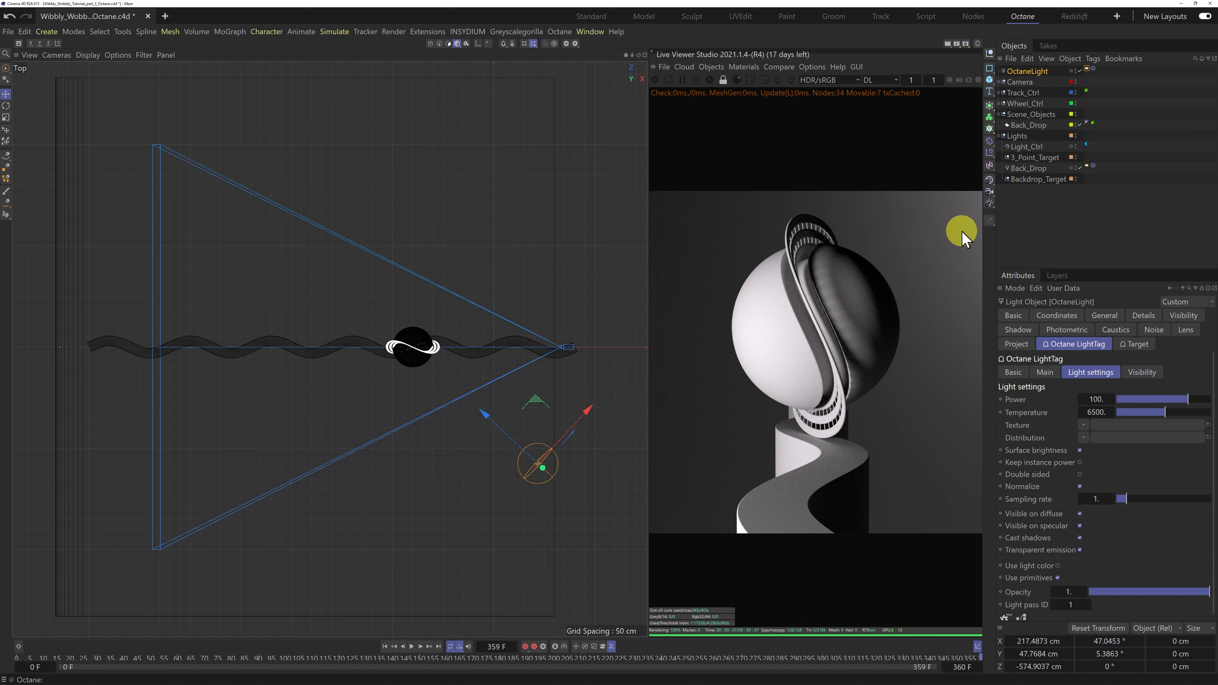
Rename the sphere-shaped OctaneLight as Key_ID_1
double_click(1039, 72)
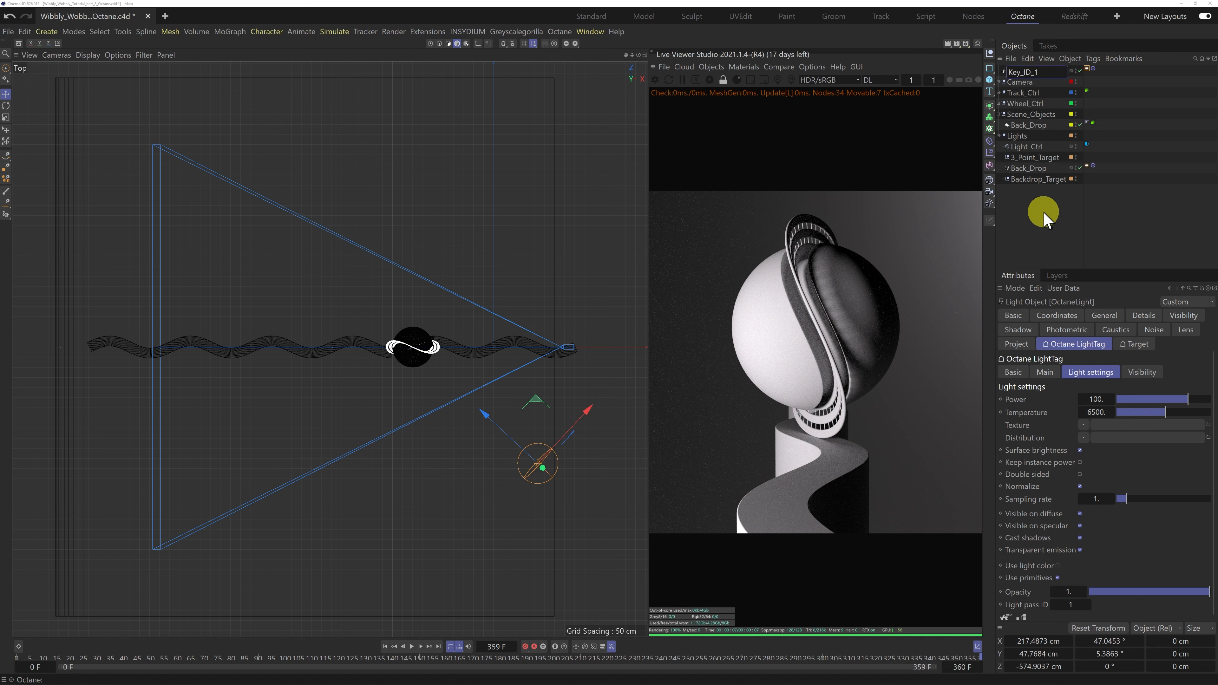
key("Return")
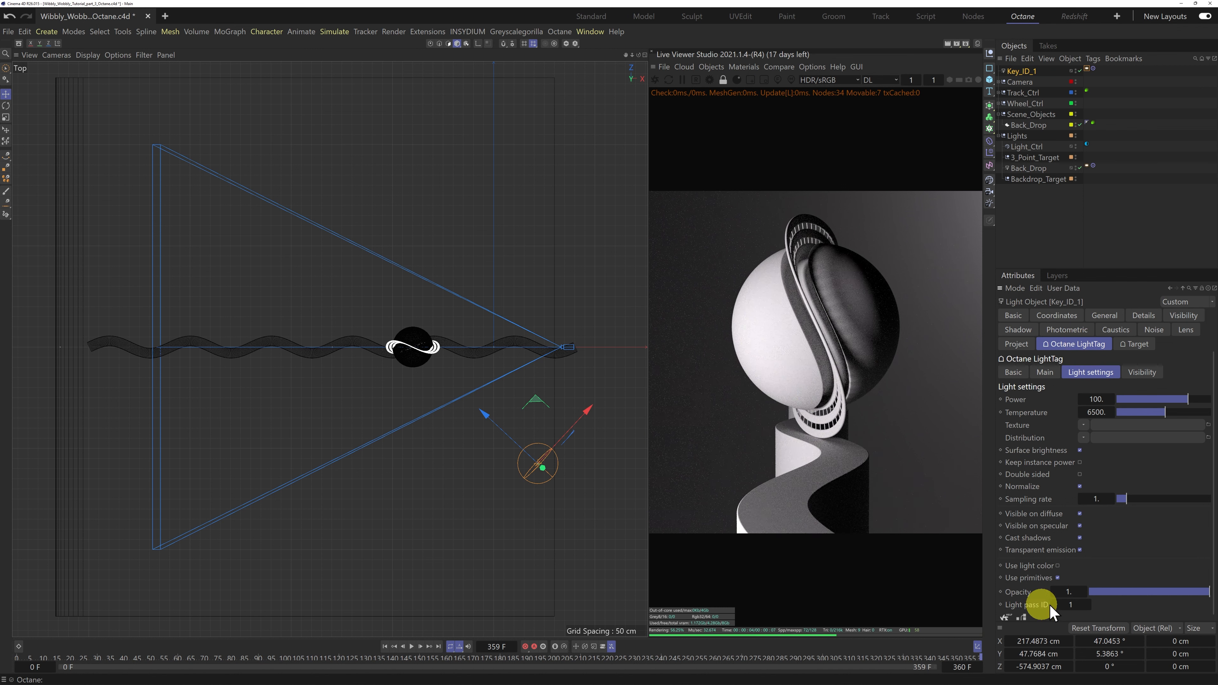
Rename the backdrop light Back_Drop_ID_8 and move Key_ID_1 into the Lights group above 3_Point_Target
double_click(1046, 168)
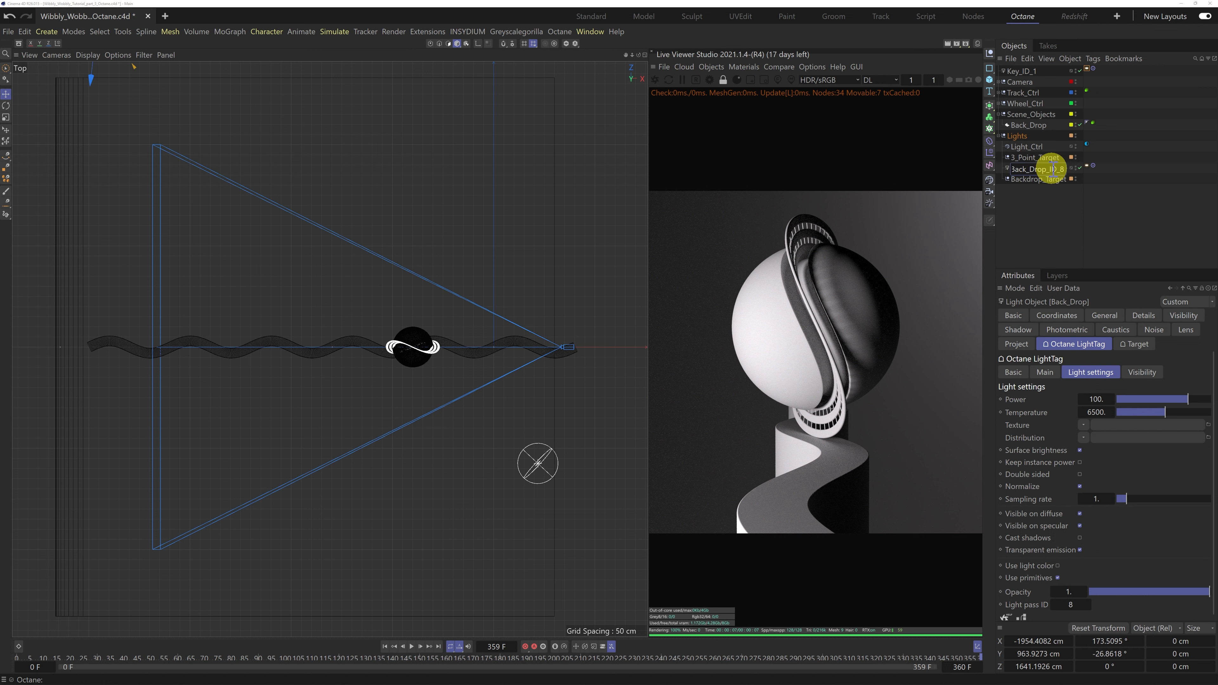
type("_ID_8")
key("Return")
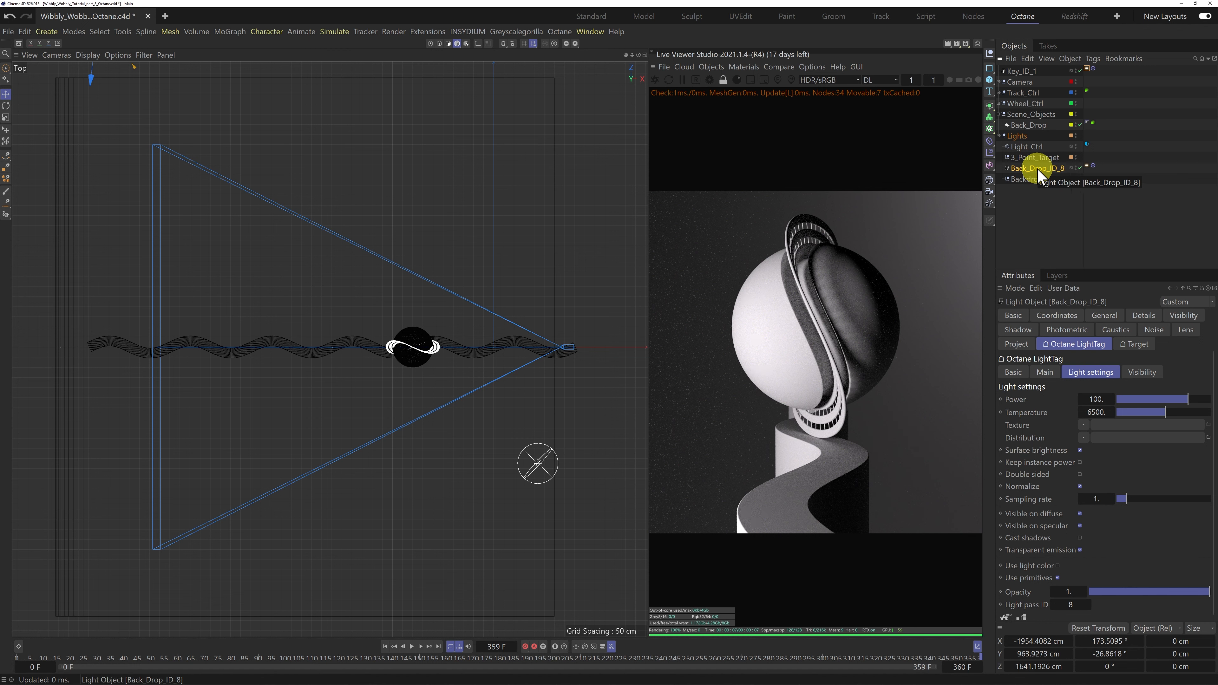
left_click_drag(1022, 71, 1037, 163)
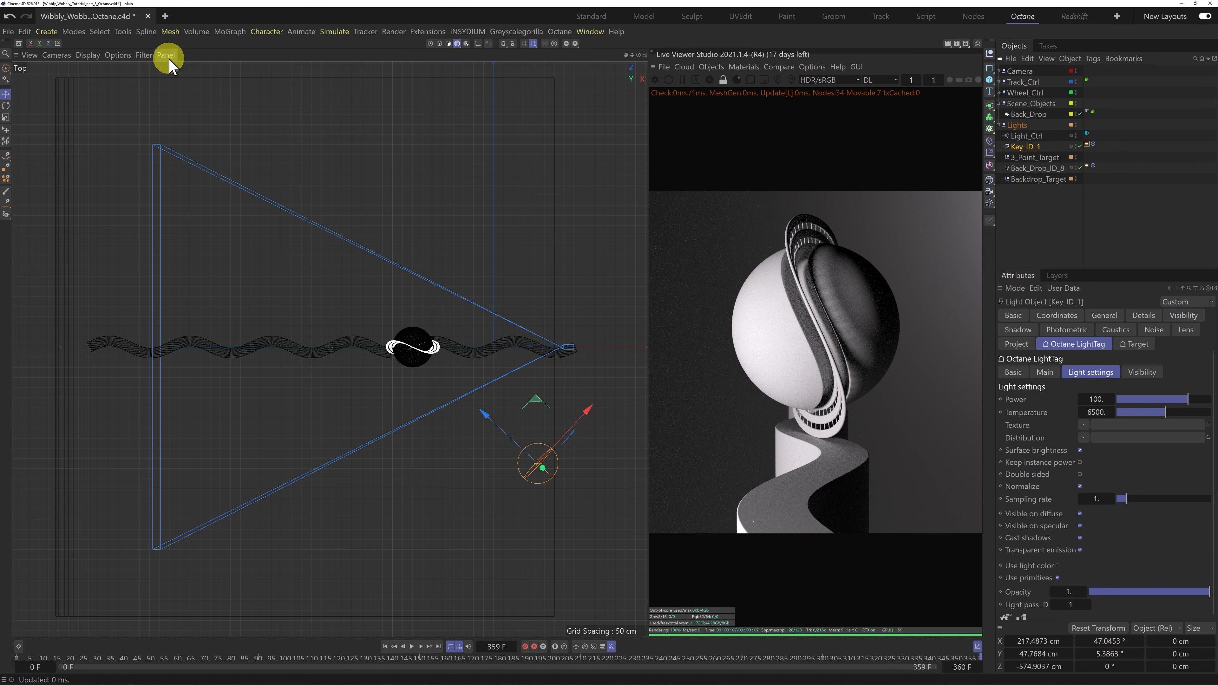
In the right view, raise Key_ID_1 above the sphere to about Y 618 cm
left_click(146, 55)
left_click(178, 124)
key("F3")
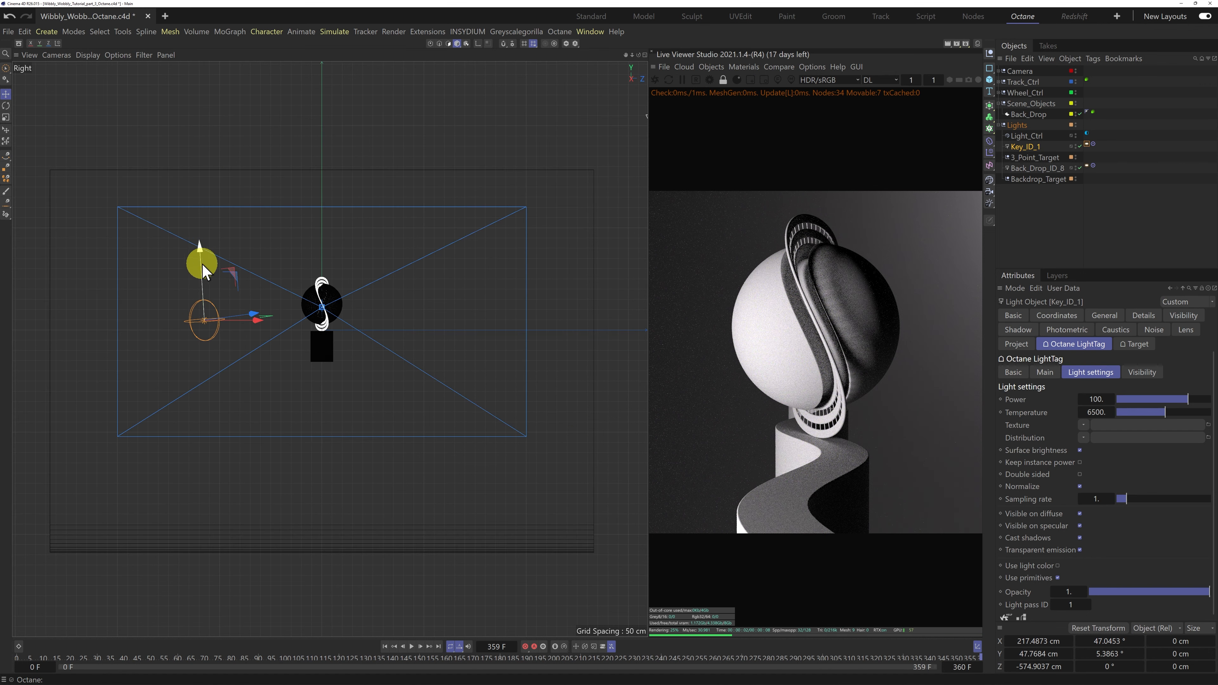
left_click_drag(205, 320, 239, 130)
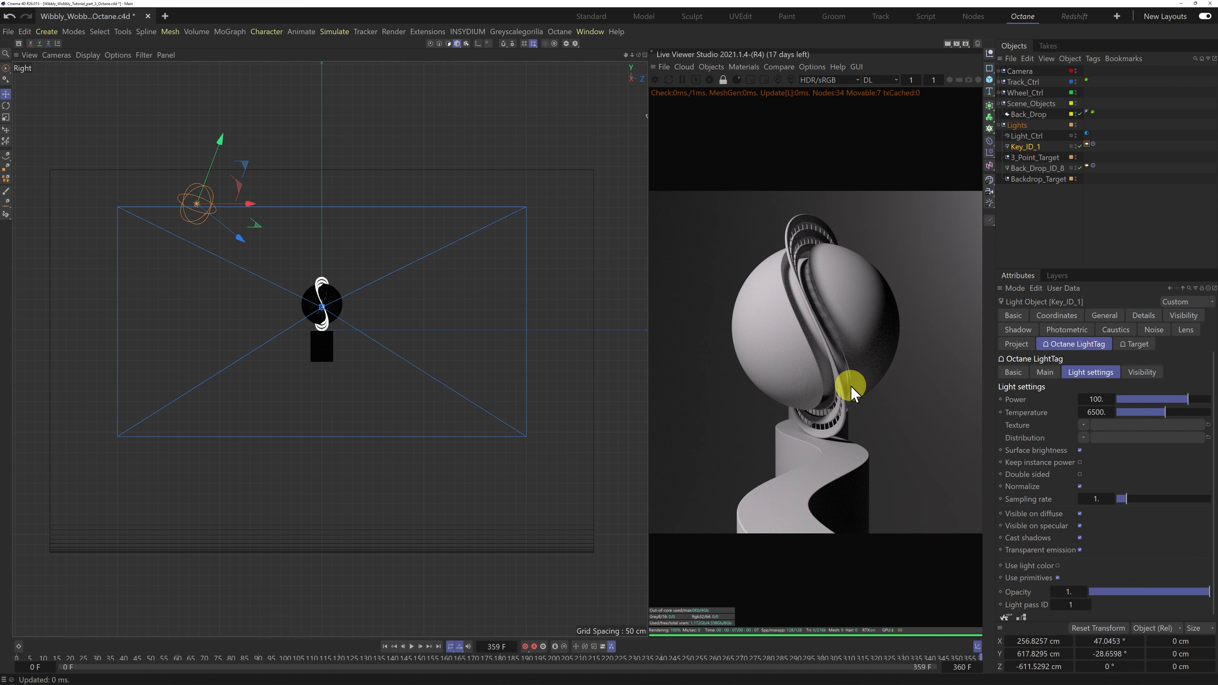
Preview the lighting at frames 308 and 289, and shift Key_ID_1 sideways to about X 453 cm and Z -480 cm
left_click(952, 660)
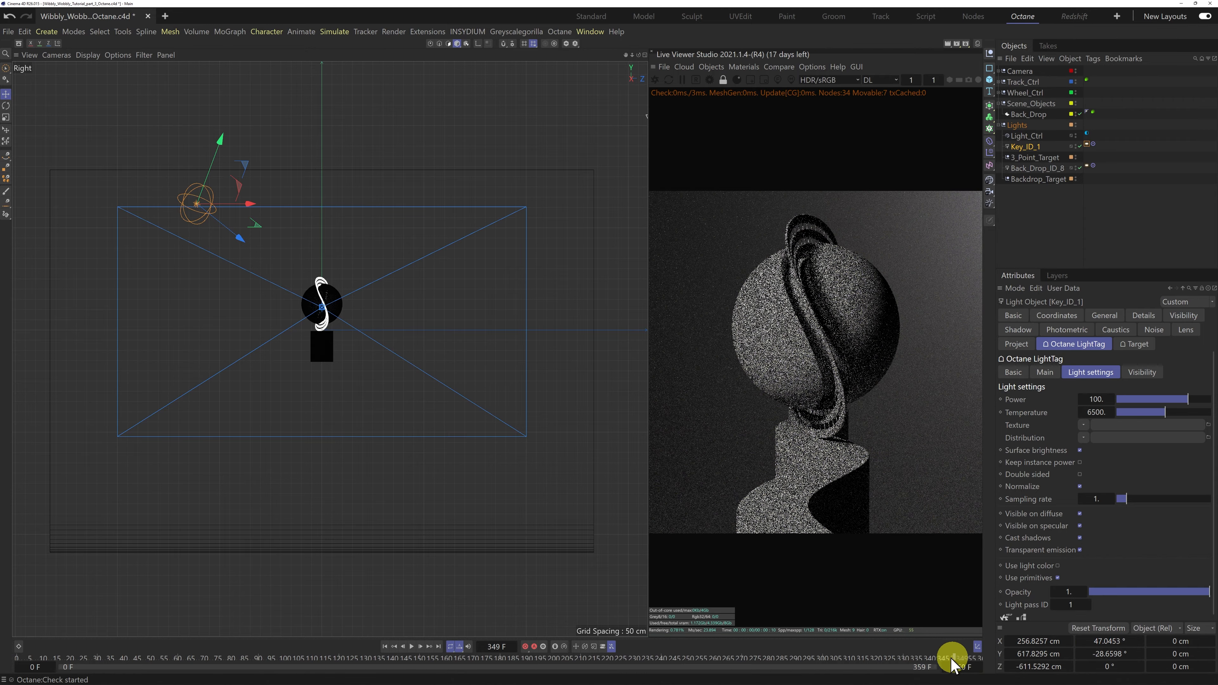
left_click_drag(952, 661, 846, 671)
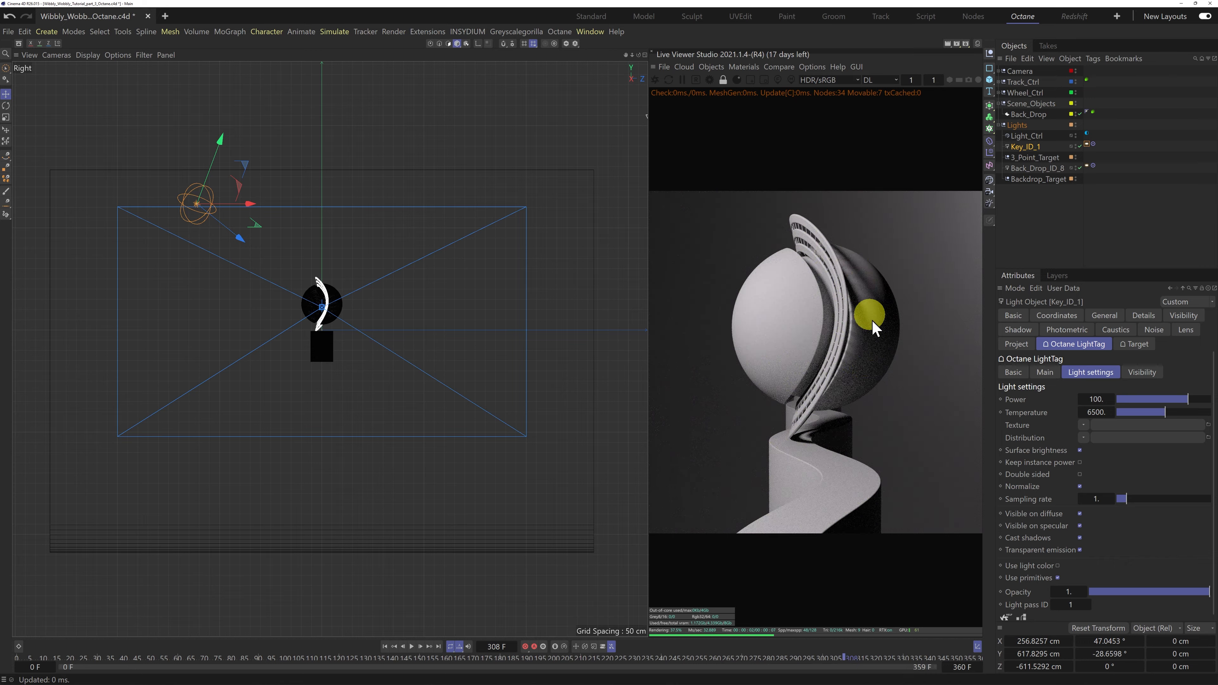
left_click_drag(250, 201, 309, 204)
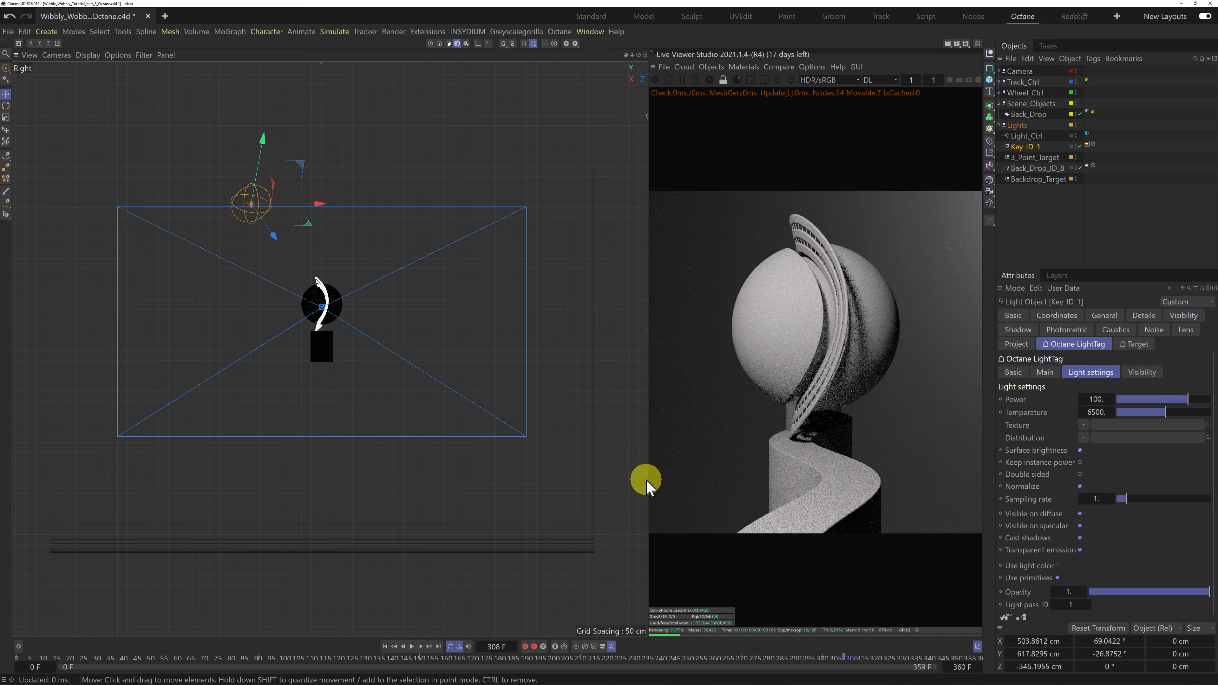
left_click_drag(843, 653, 793, 643)
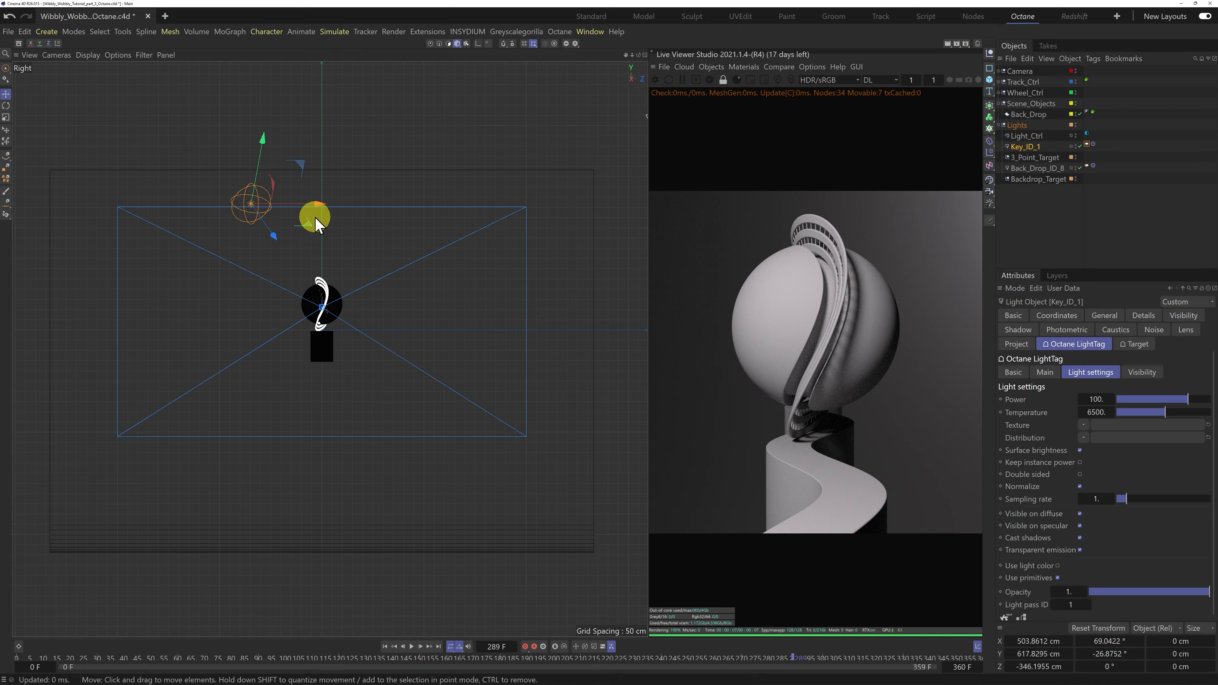
left_click_drag(321, 212, 295, 211)
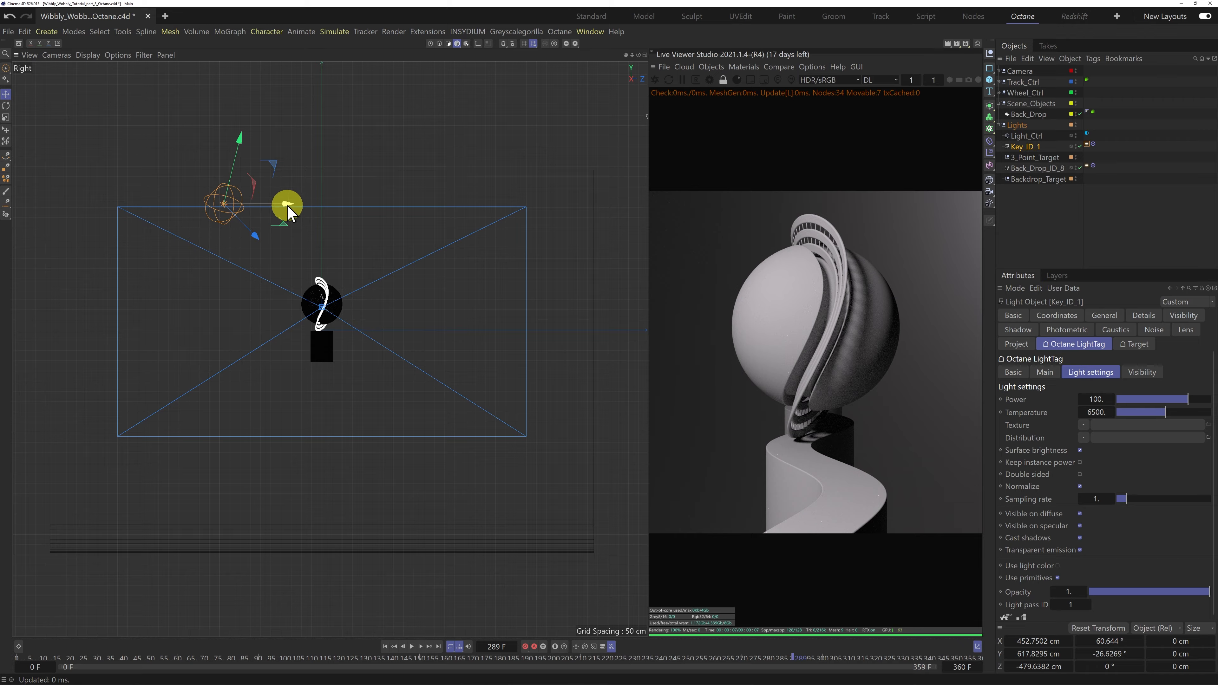
Duplicate Key_ID_1 to the opposite side of the sphere, at about Z 504 cm, and rename the copy Fill_ID_2
left_click_drag(286, 205, 488, 213)
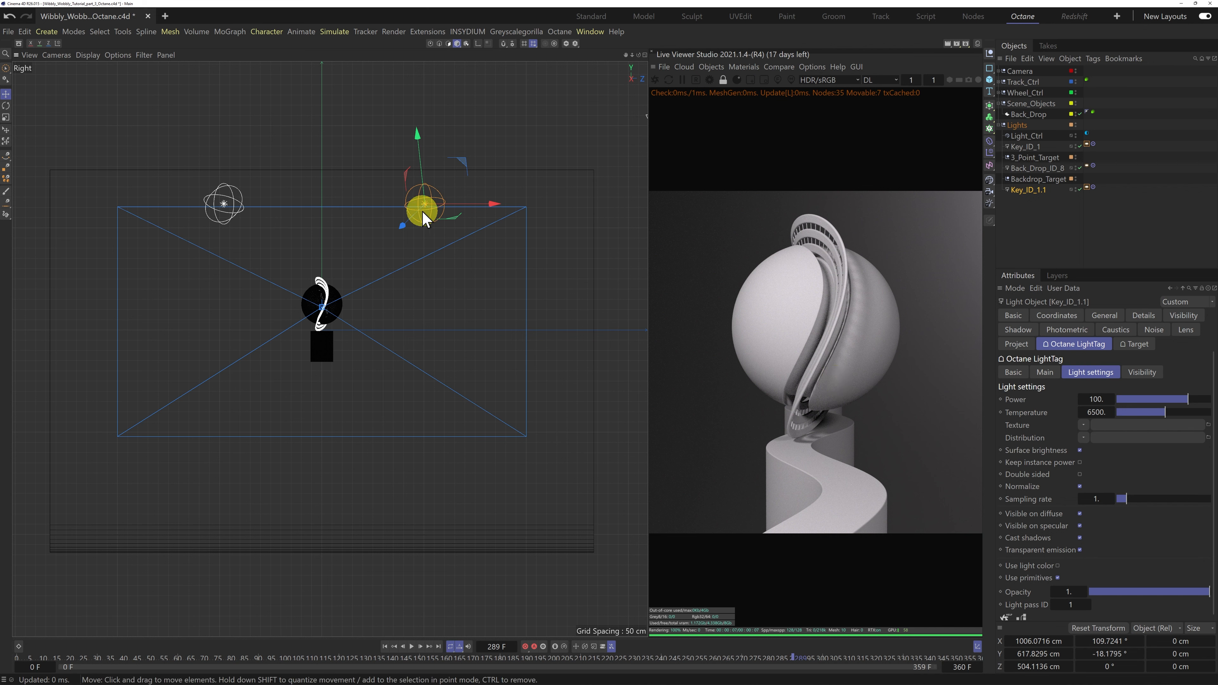
double_click(1032, 190)
type("Fill")
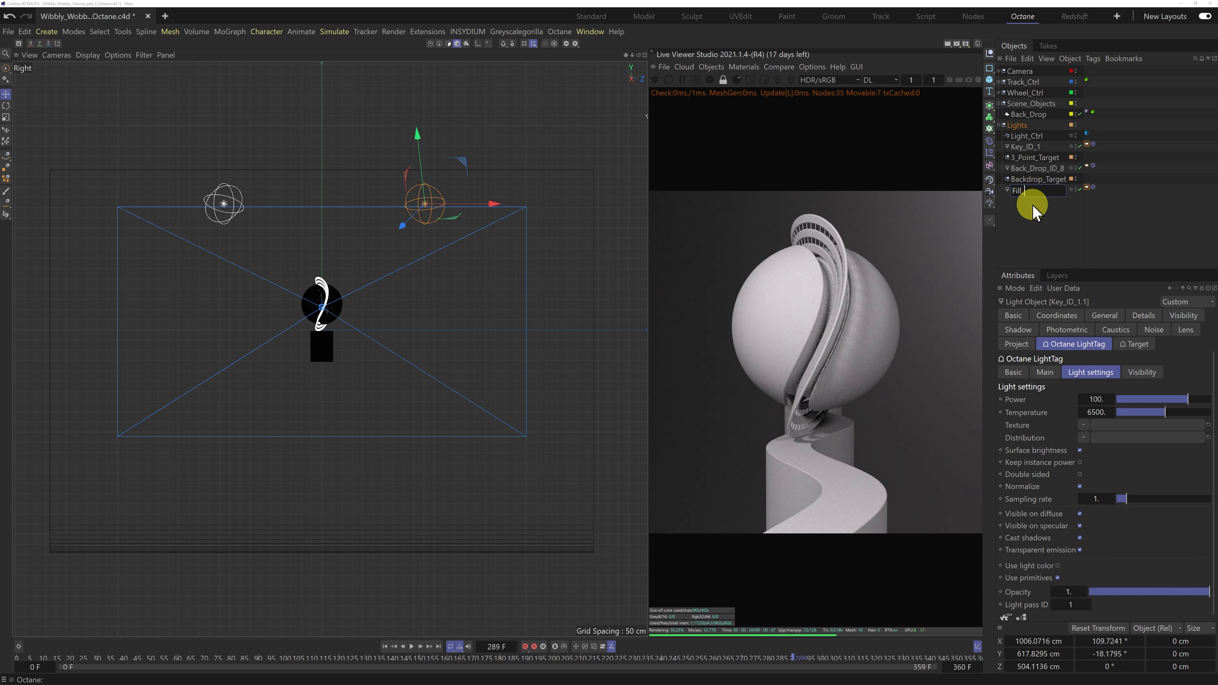
type("_ID_2")
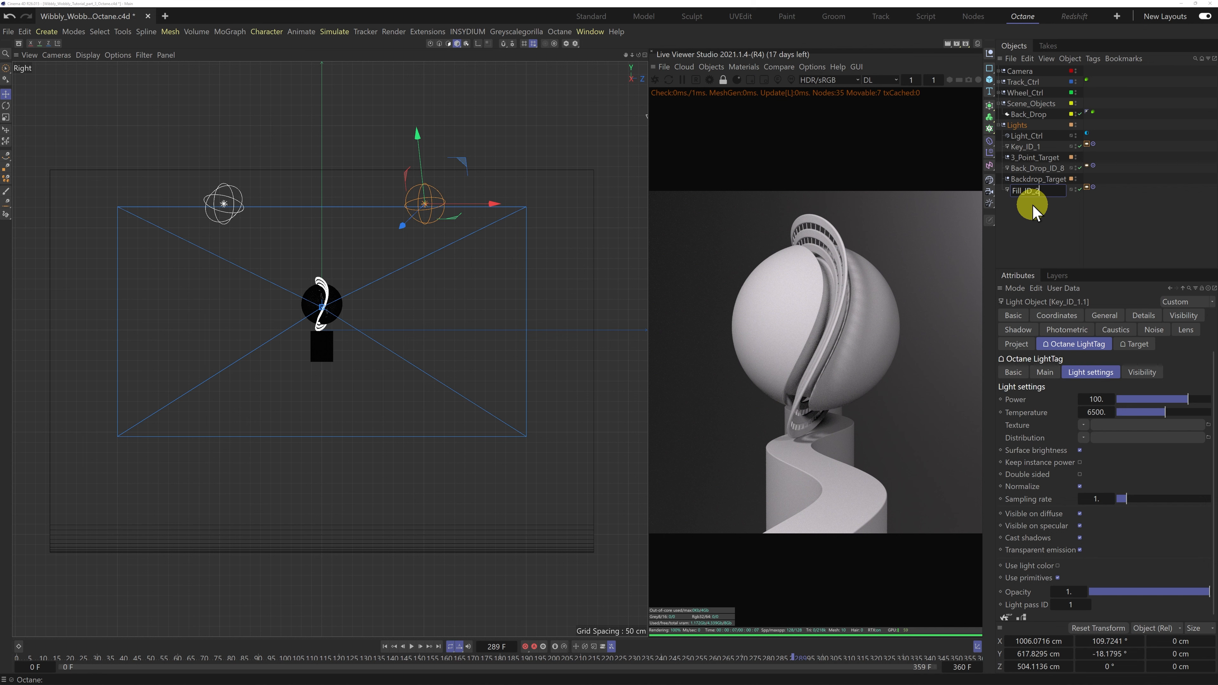
key("Return")
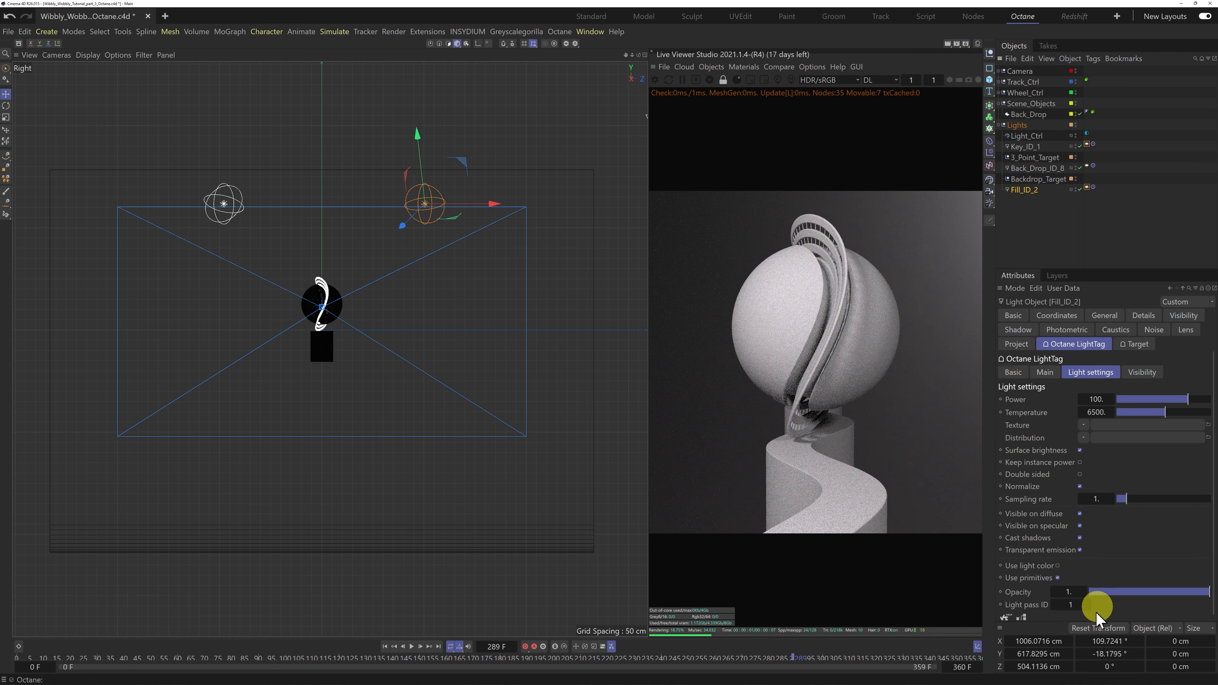
Set Fill_ID_2's light pass ID to 2 and place it directly below Key_ID_1 in the Lights group
left_click(1070, 605)
type("2")
key("Return")
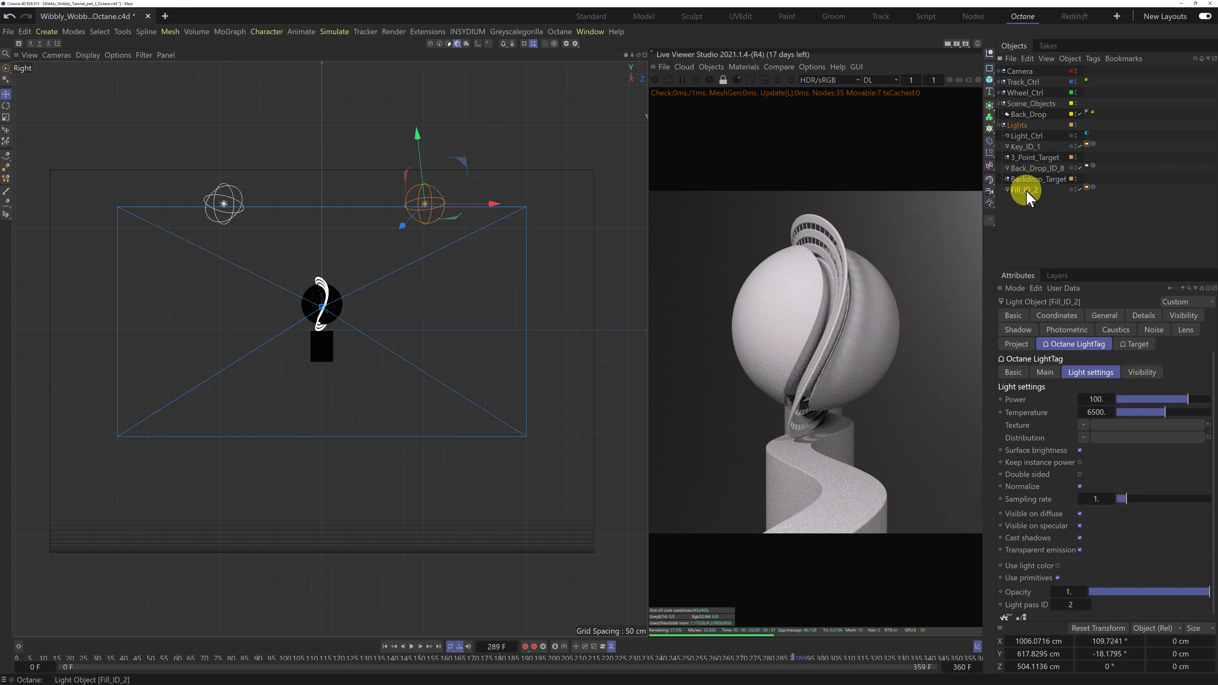
left_click_drag(1027, 196, 1028, 158)
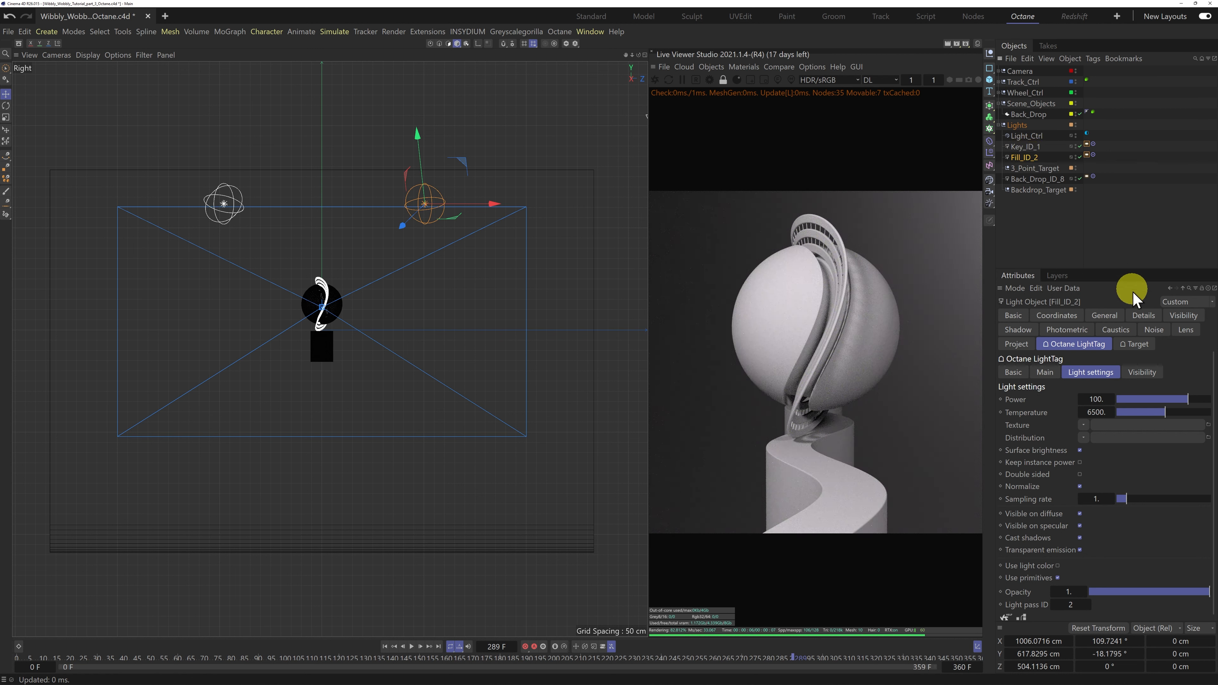
Change Fill_ID_2's area shape to Rectangle, sized 400 cm in X and 1000 cm in Y
left_click(1144, 315)
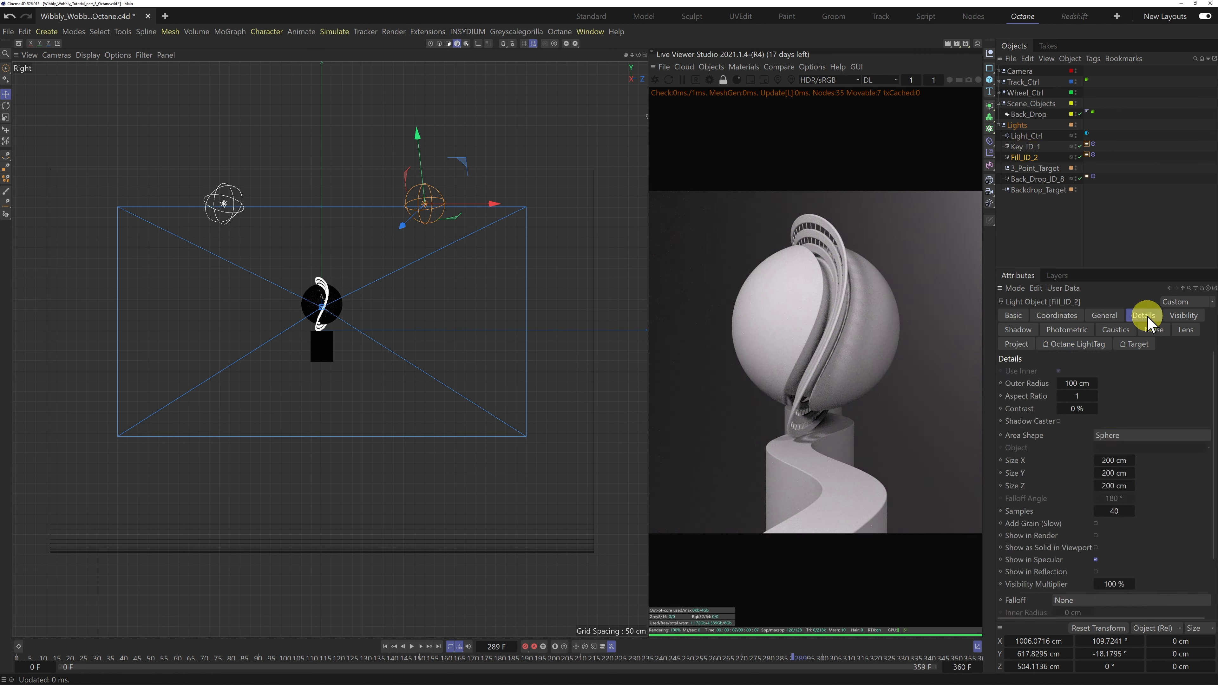
left_click(1126, 439)
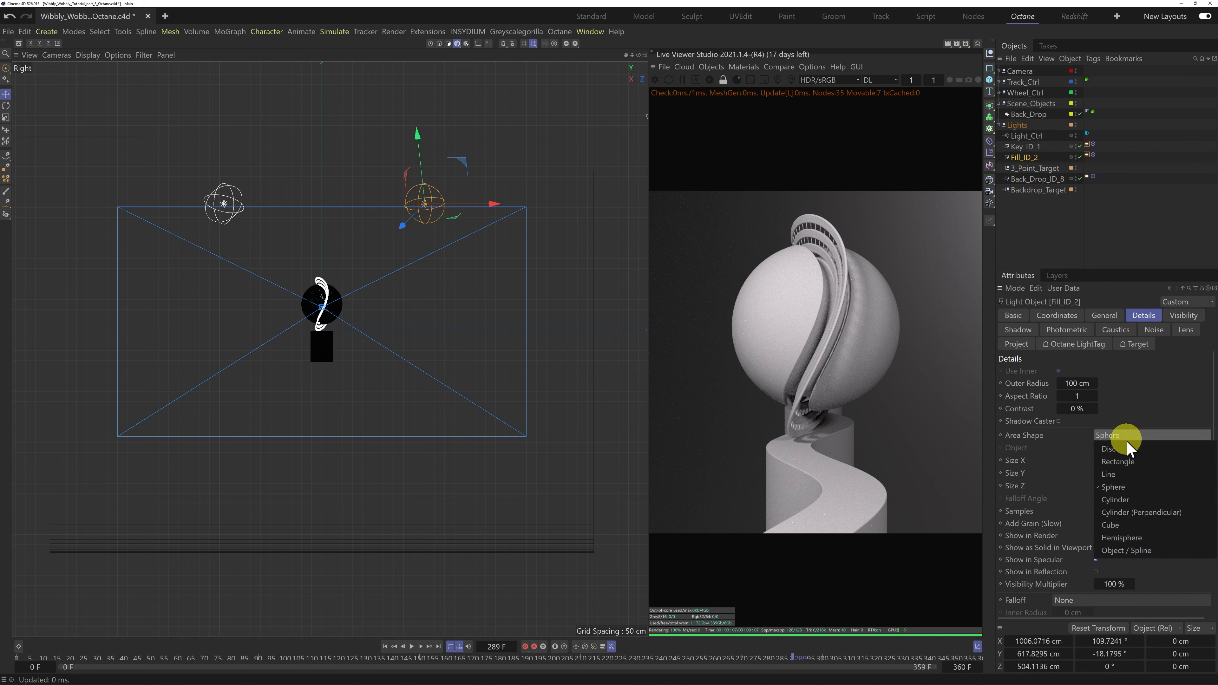
left_click(1129, 461)
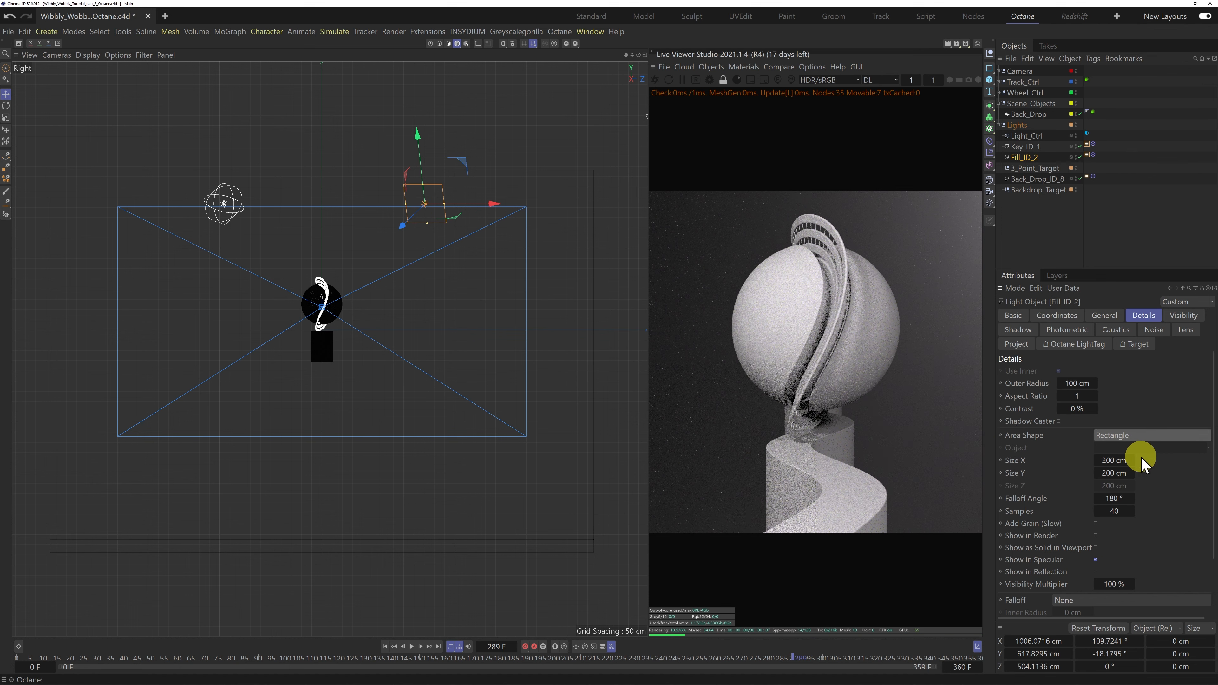
left_click(1113, 461)
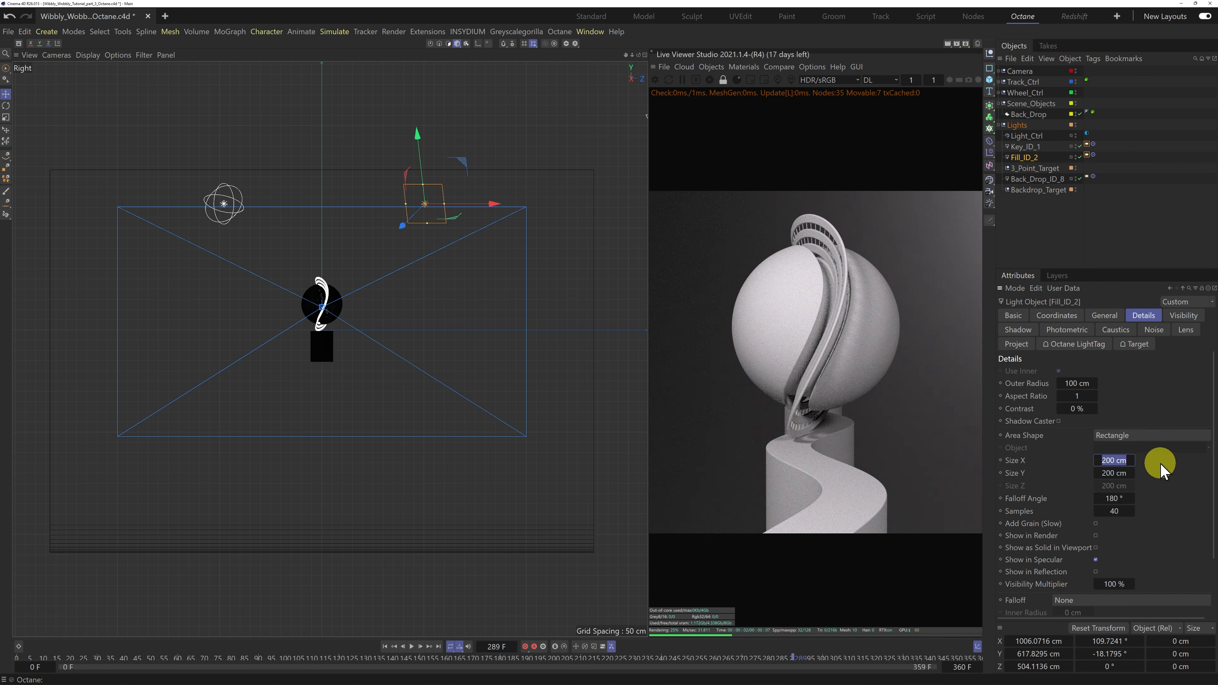
type("400")
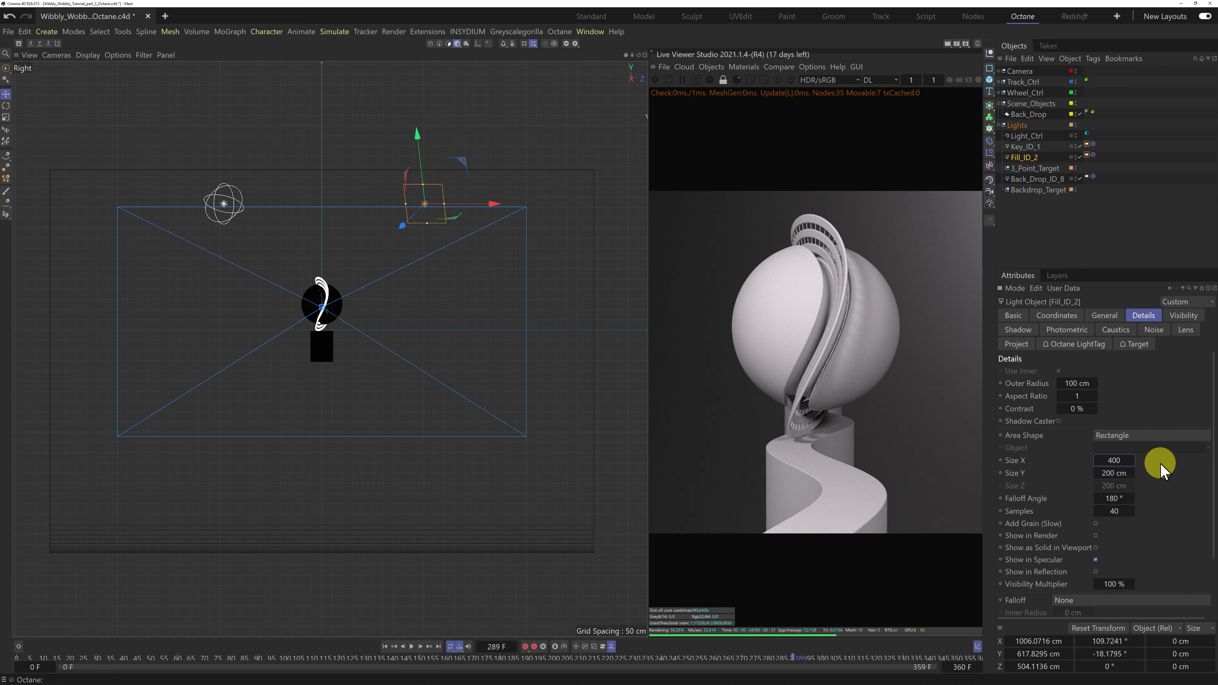
key("Return")
left_click(1110, 472)
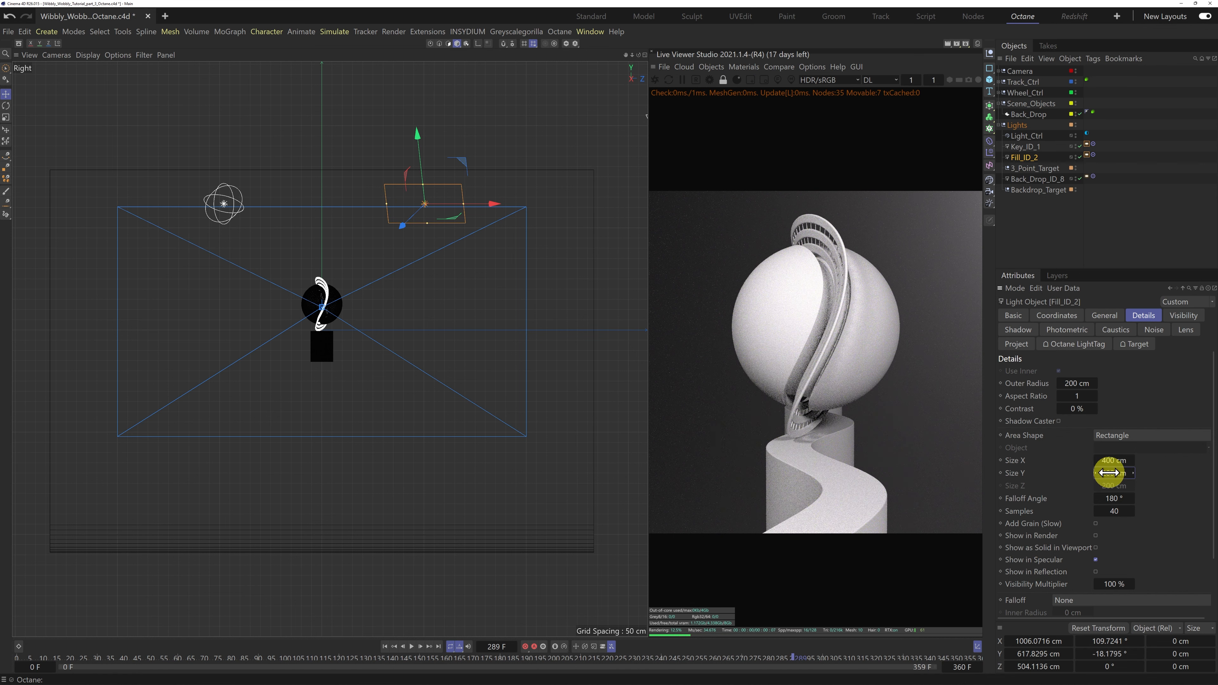
type("1000")
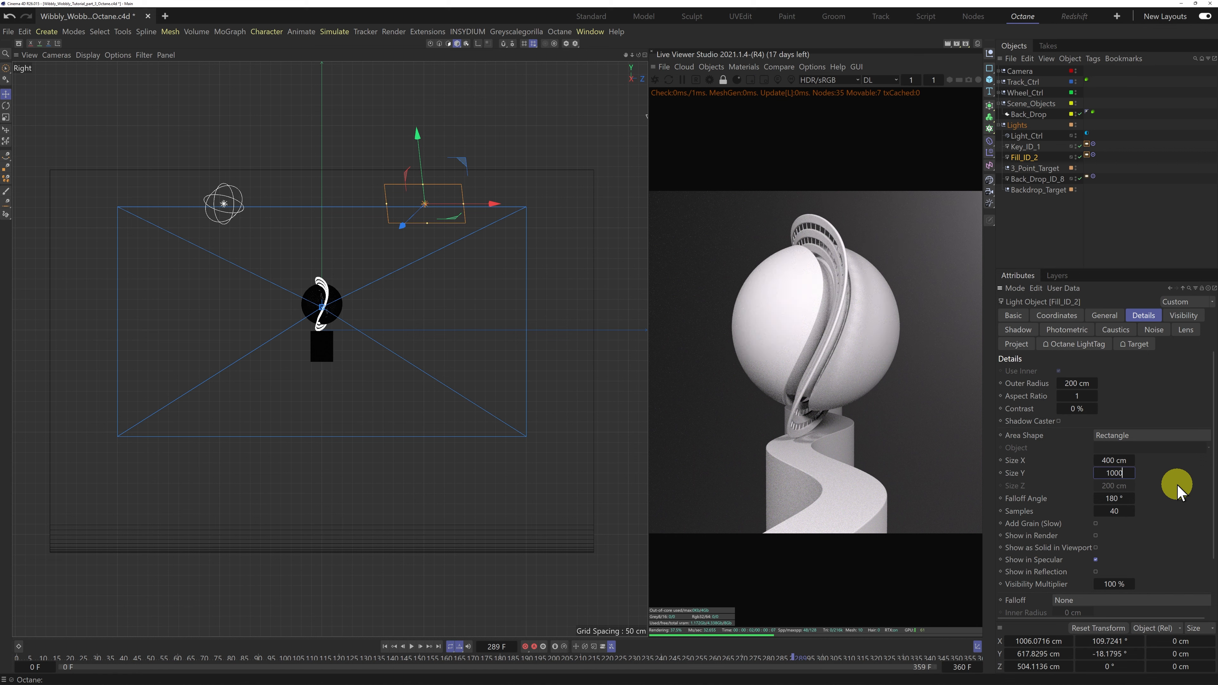
key("Return")
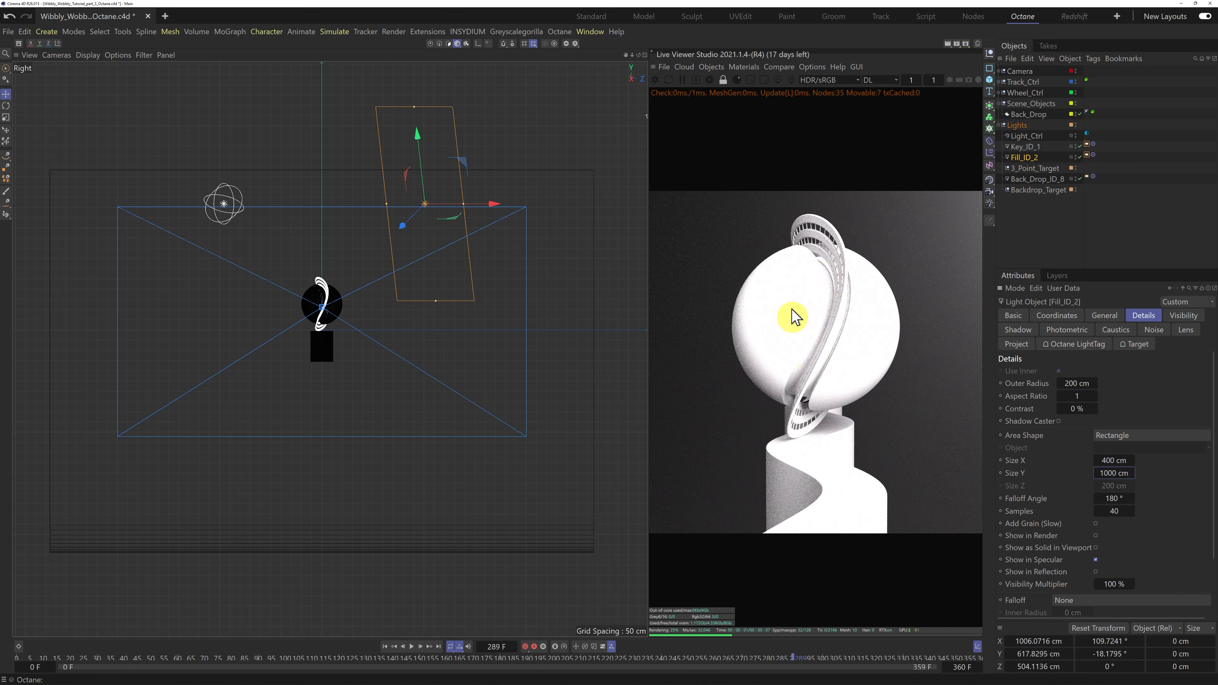
Compare Fill_ID_2's lighting with surface brightness off and on, and set its Octane light power to 15
left_click(1074, 344)
left_click(1091, 373)
left_click(1080, 450)
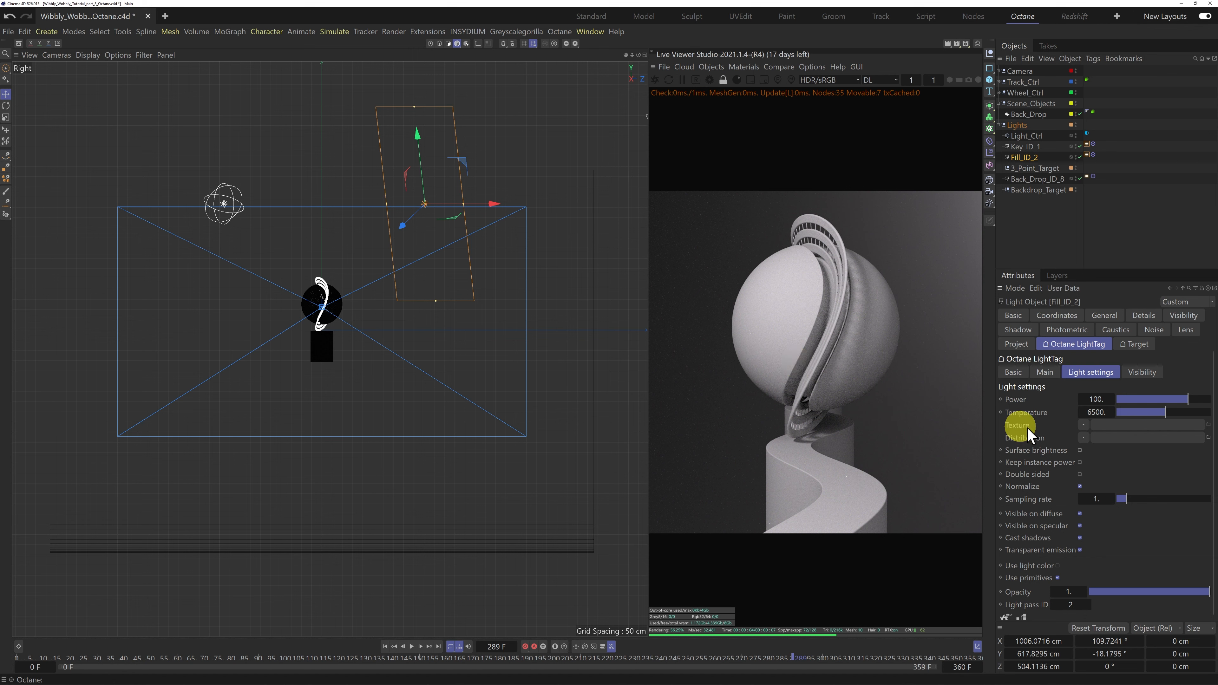
left_click(1081, 451)
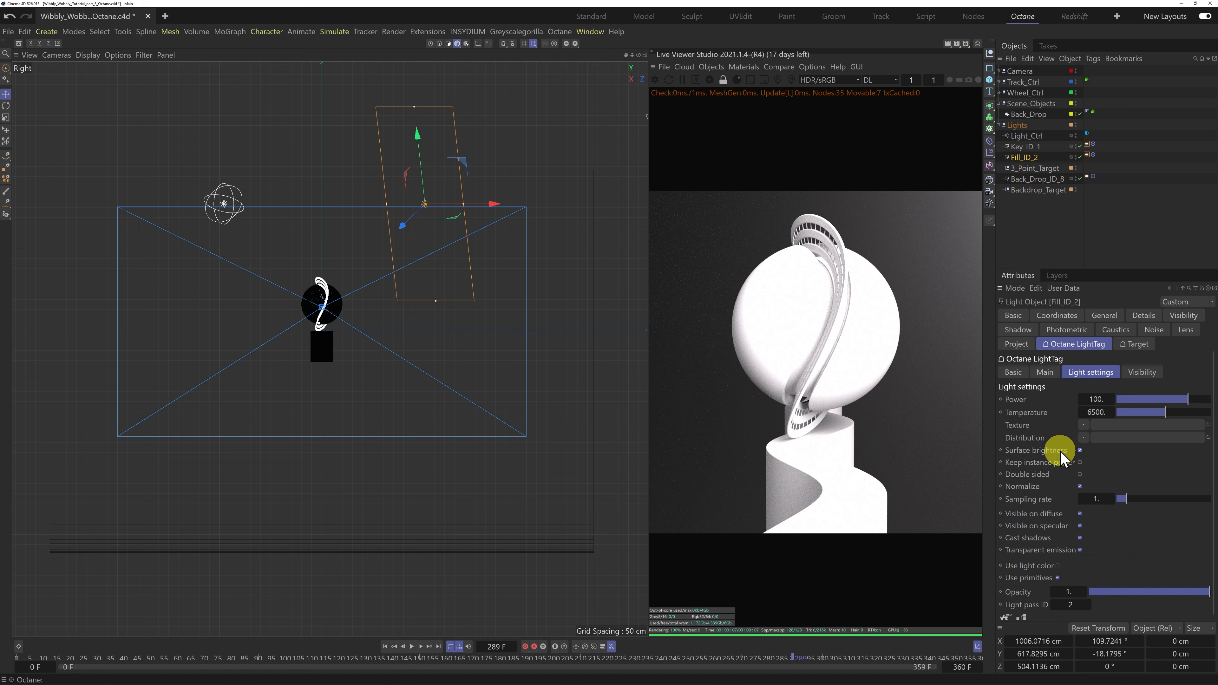
left_click(1102, 399)
type("15")
key("Return")
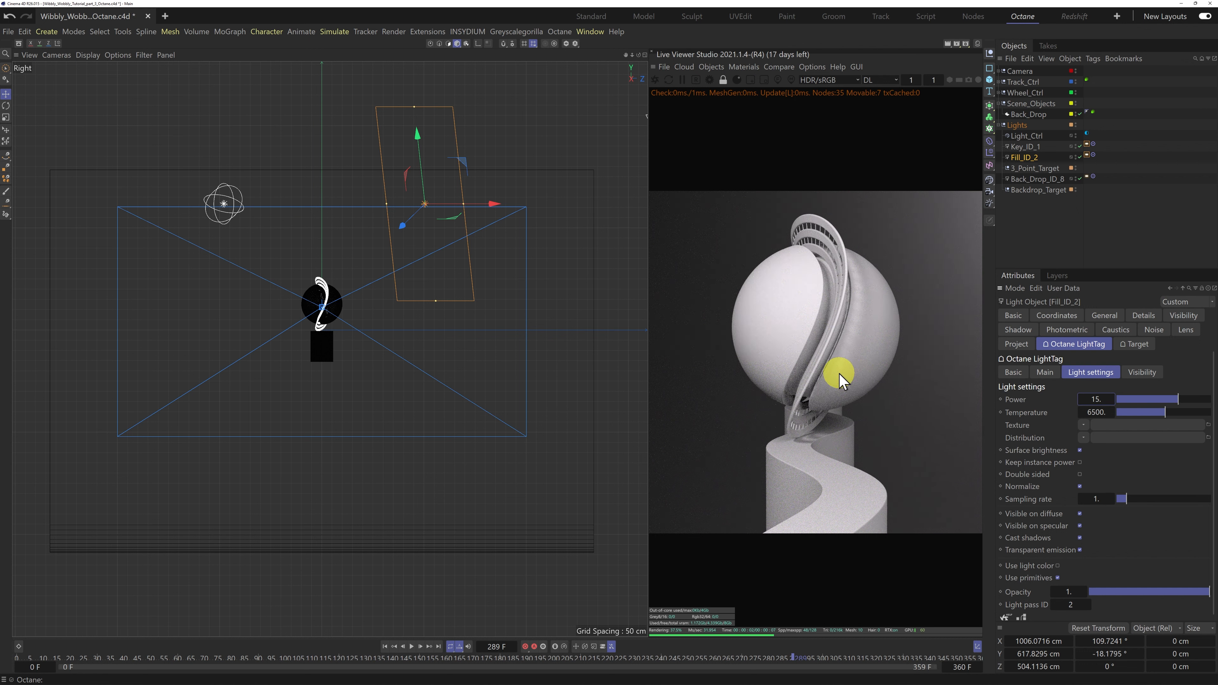
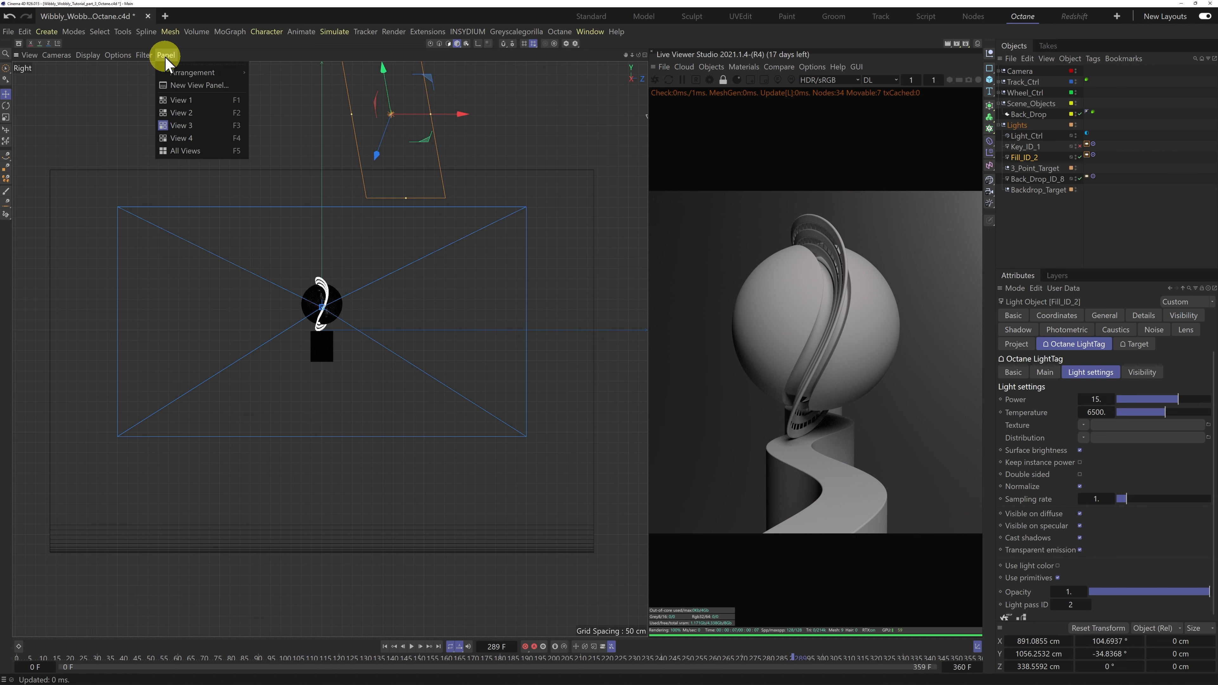
In the top view, re-enable Key_ID_1 and duplicate it behind the sphere, at about X -723 cm and Z 182 cm
left_click(181, 114)
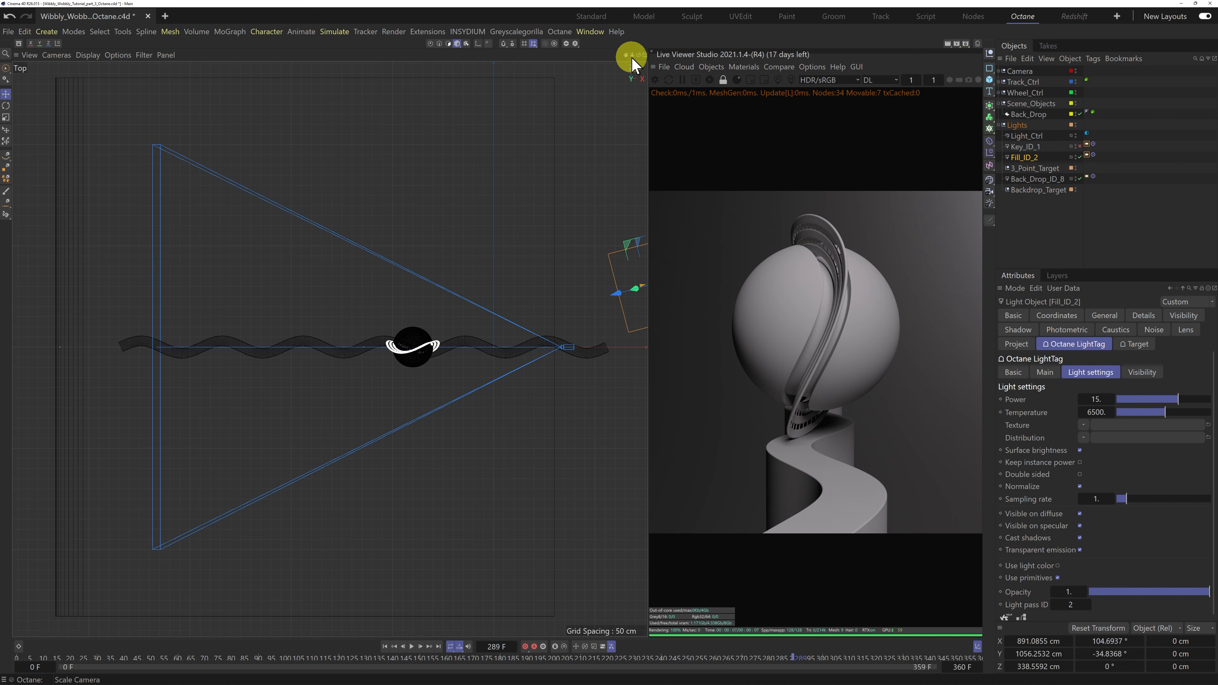
left_click_drag(631, 55, 573, 83)
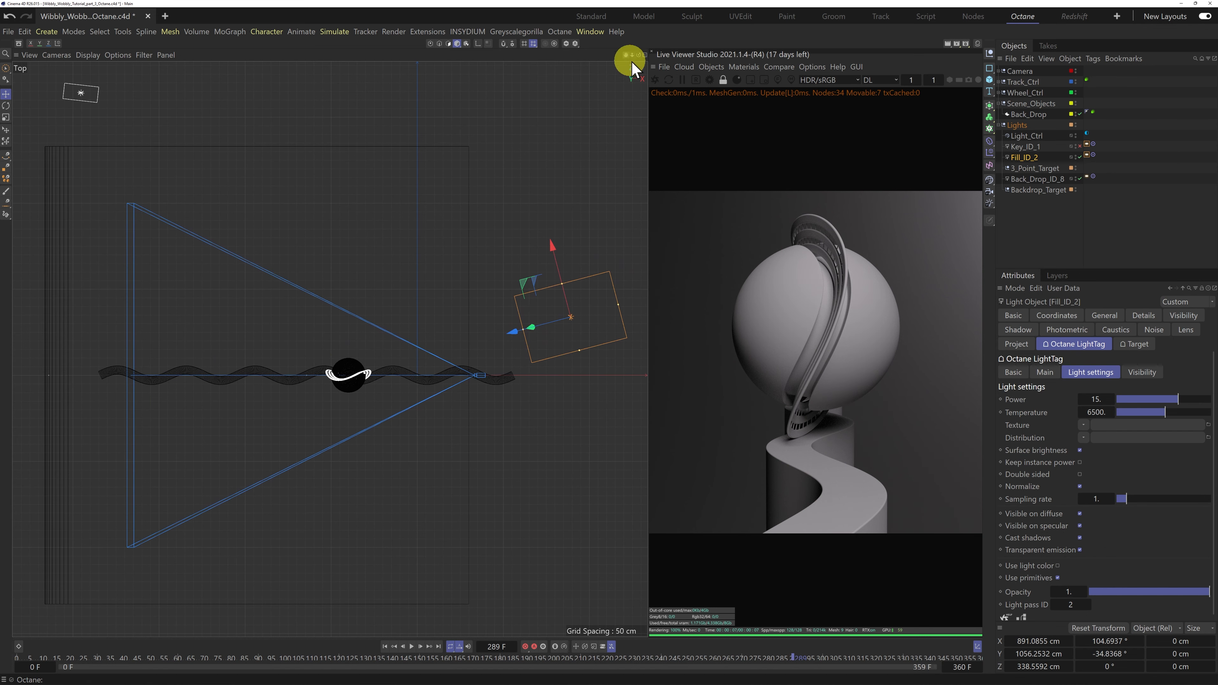
left_click(1081, 146)
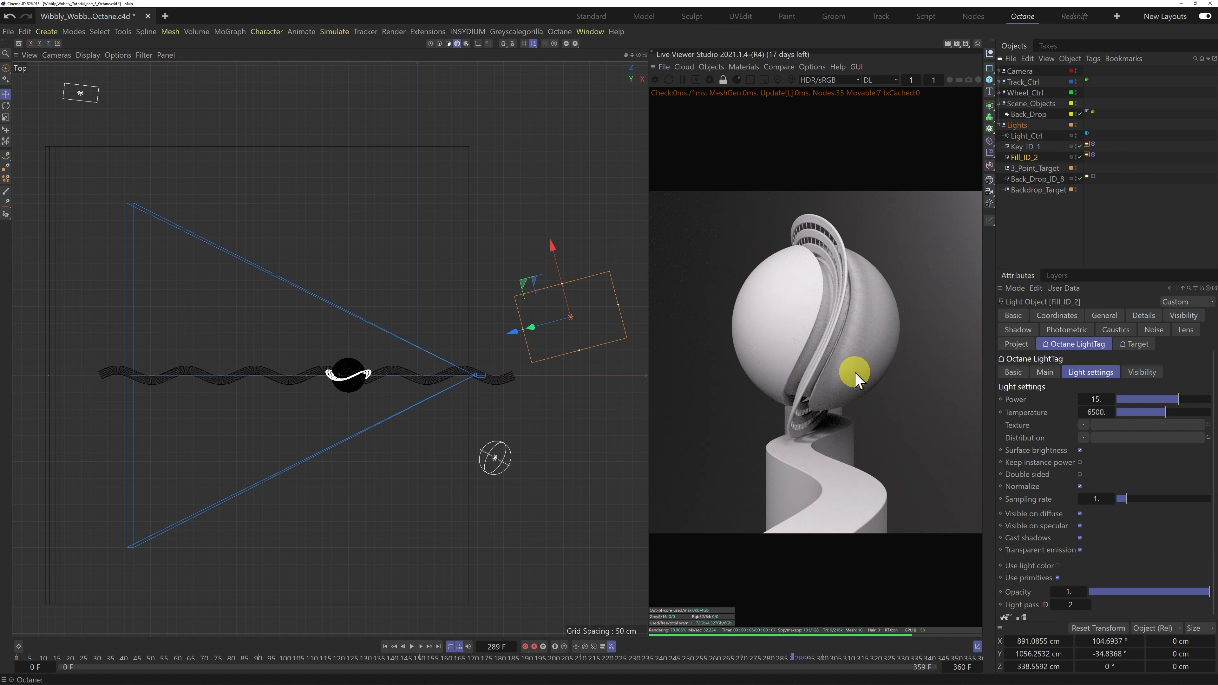
left_click(1026, 146)
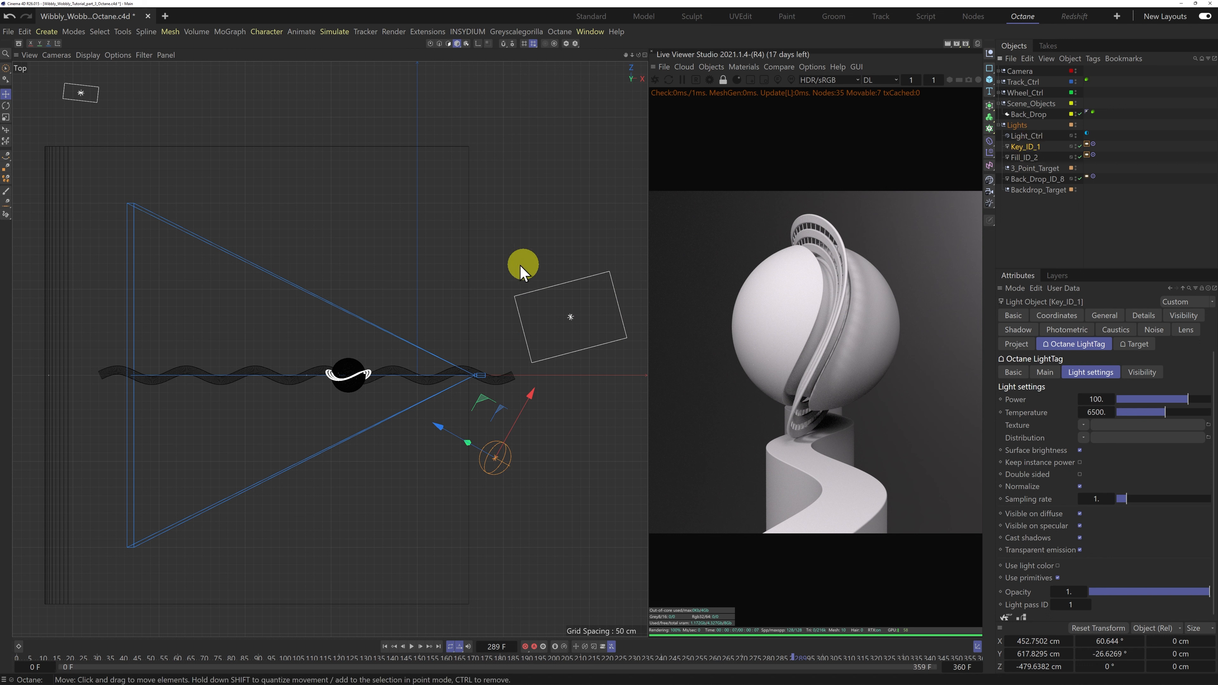
left_click_drag(437, 428, 253, 282)
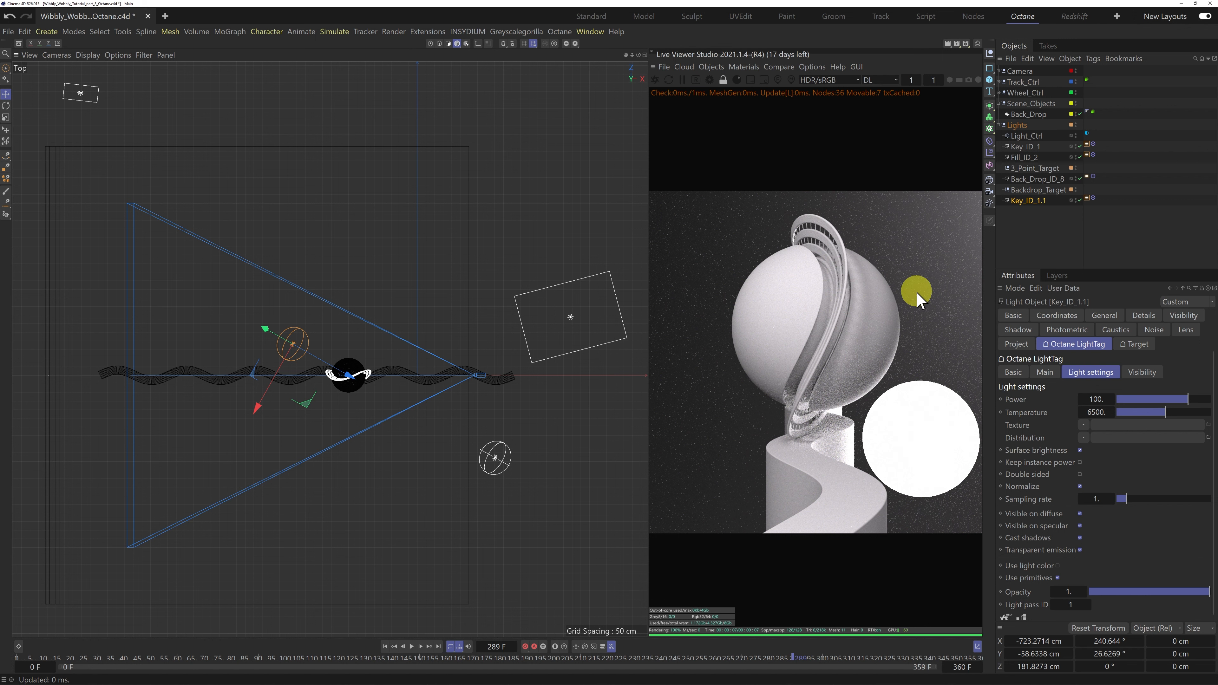
In the right view, raise the duplicated light behind the sphere to about Y 336 cm and preview it at frame 204
left_click(165, 55)
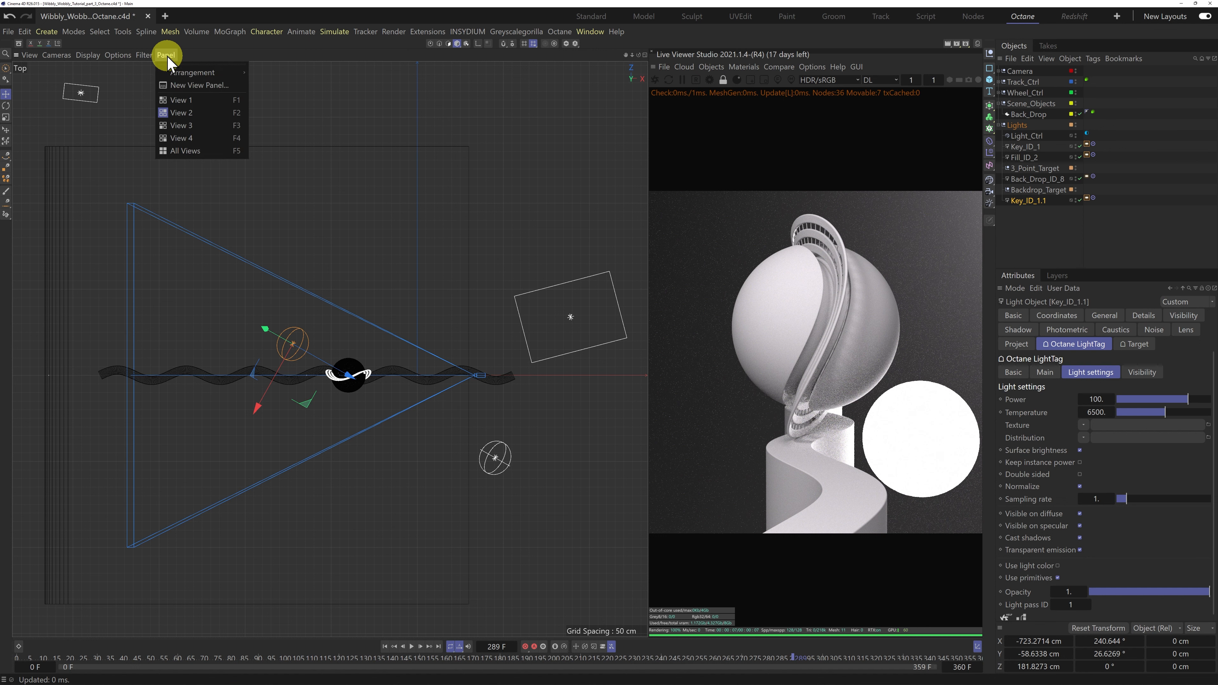
left_click(186, 125)
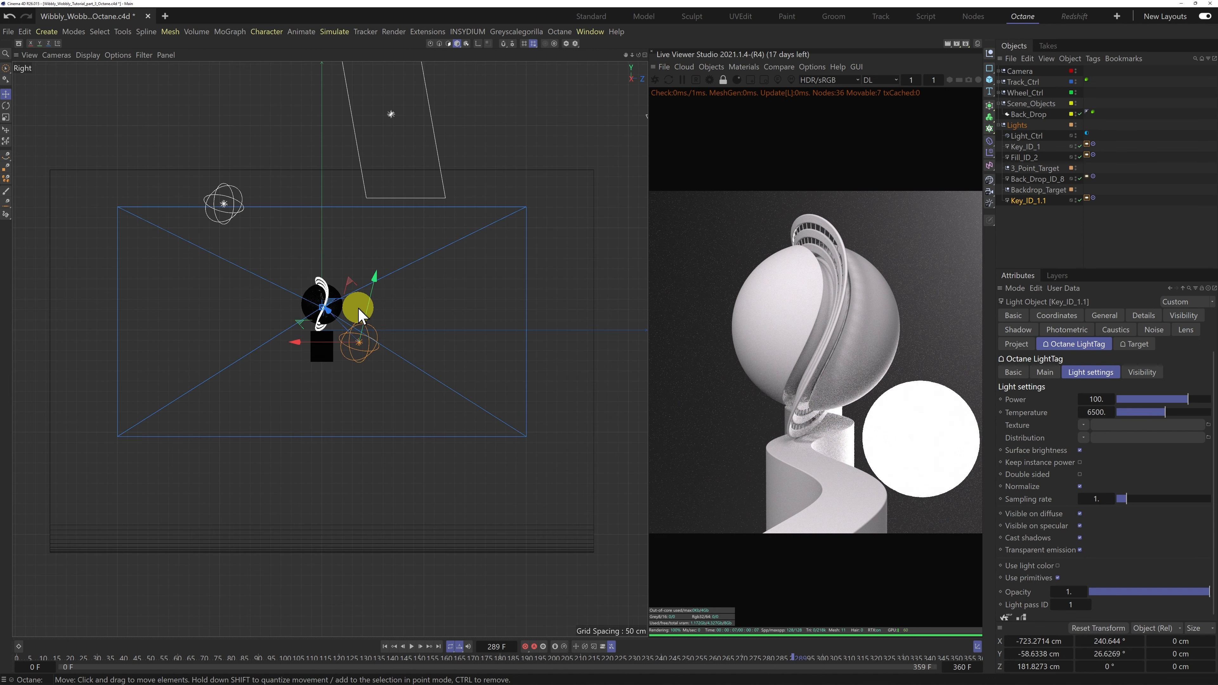
left_click_drag(375, 279, 394, 198)
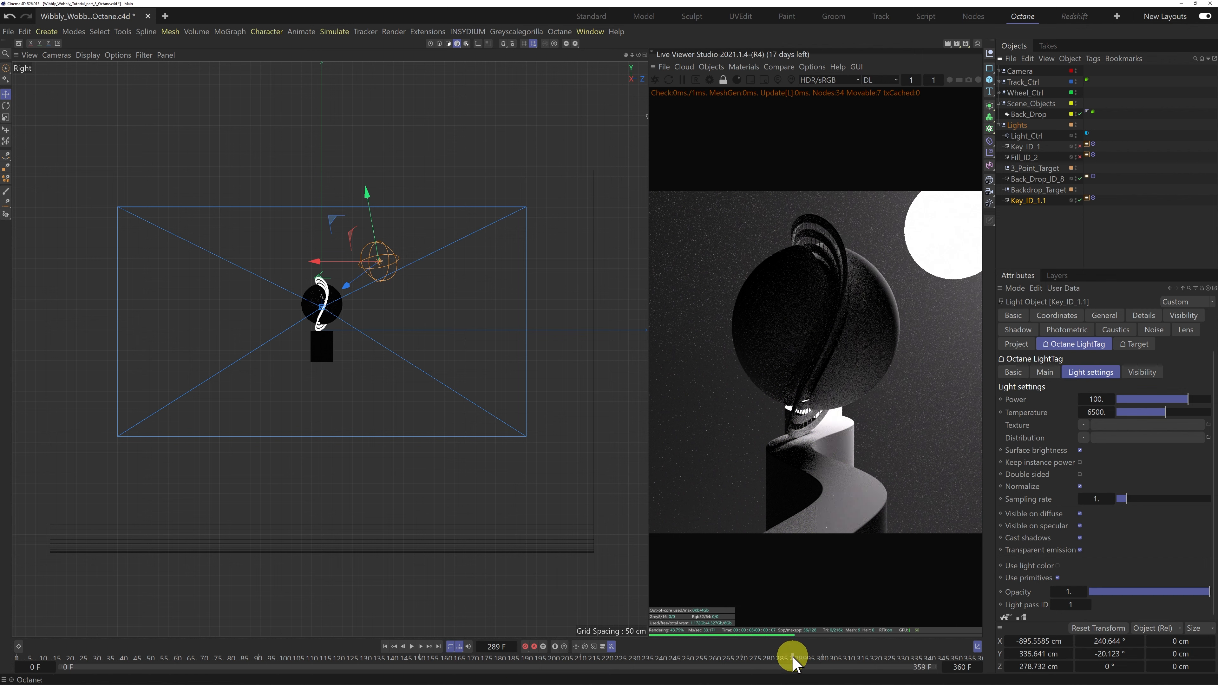
left_click_drag(792, 663, 567, 660)
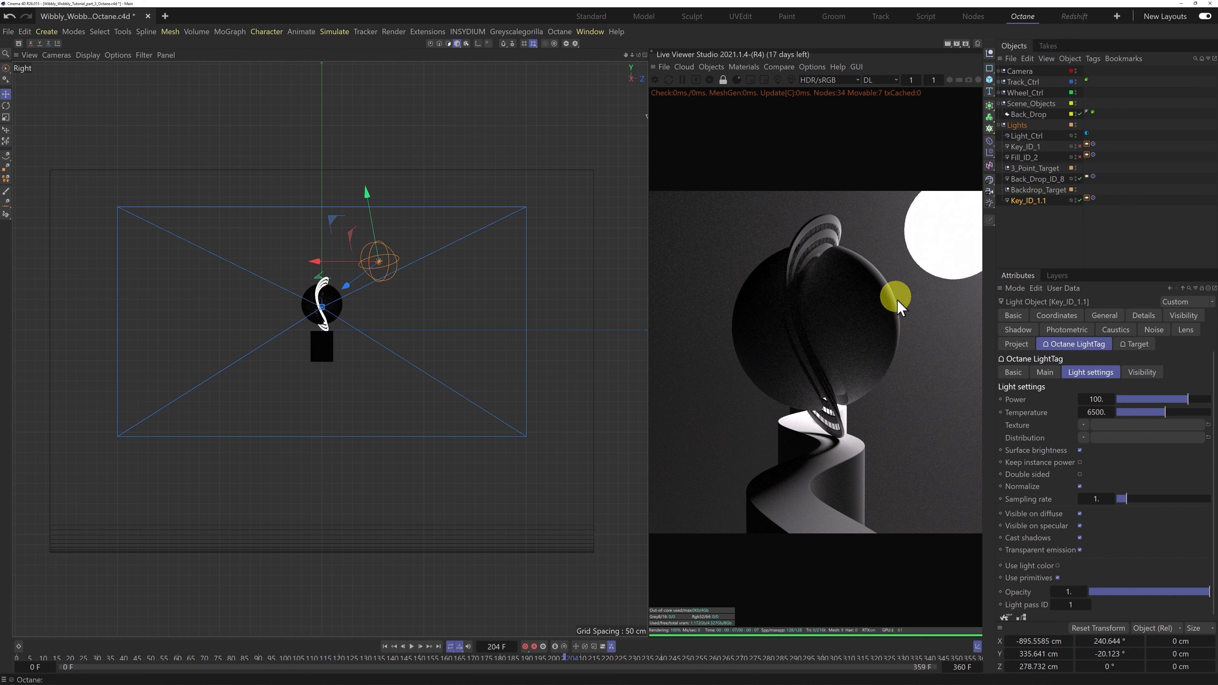
Rename the duplicated light behind the sphere to Back_ID_3 and set its light pass ID to 3
double_click(1031, 201)
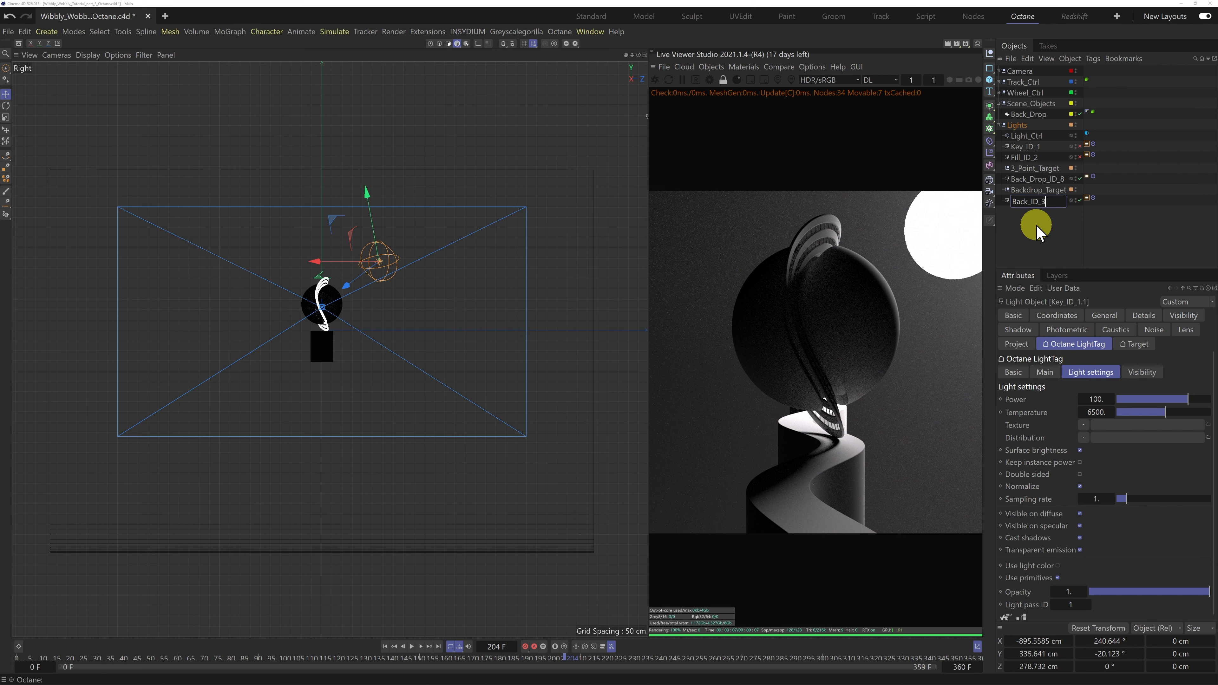
key("Return")
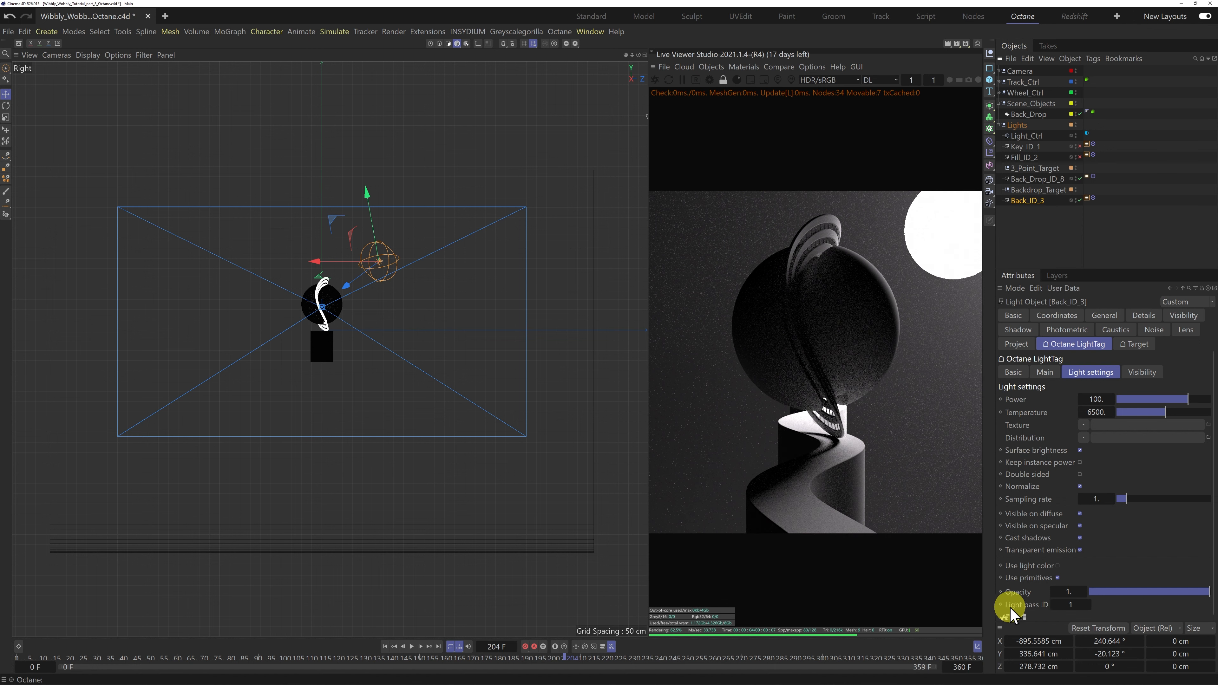
left_click_drag(1072, 604, 1122, 606)
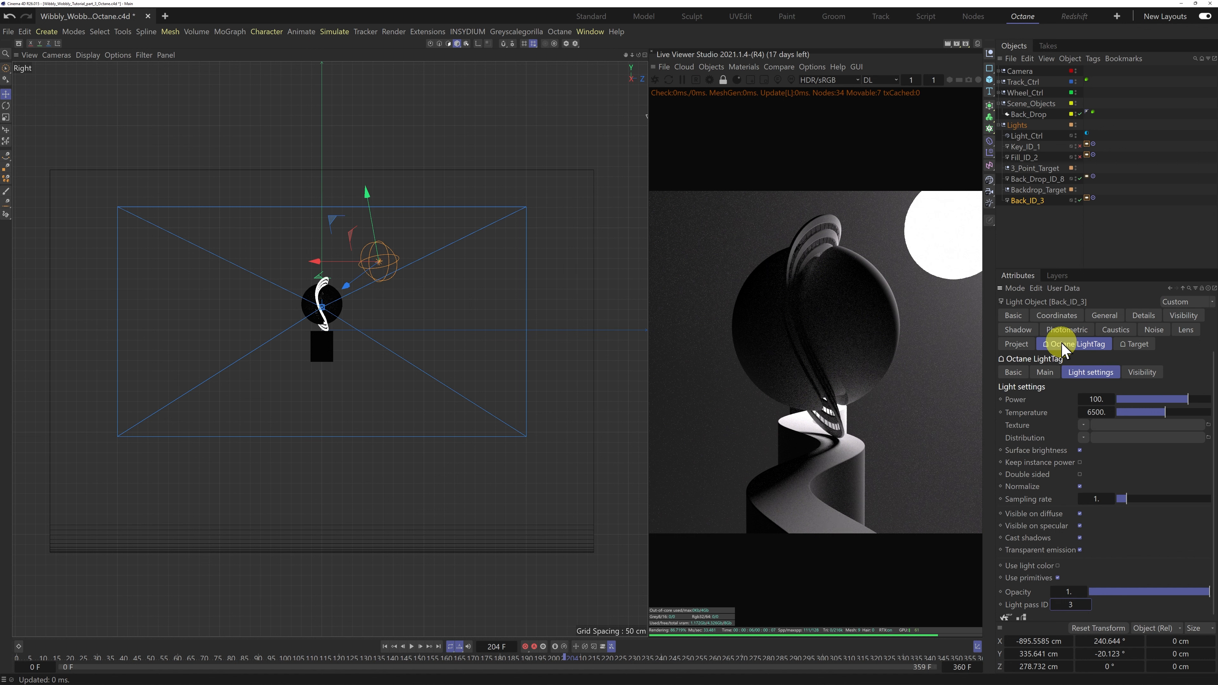
Turn off camera visibility and shadow visibility in Back_ID_3's Octane light tag
left_click(1141, 373)
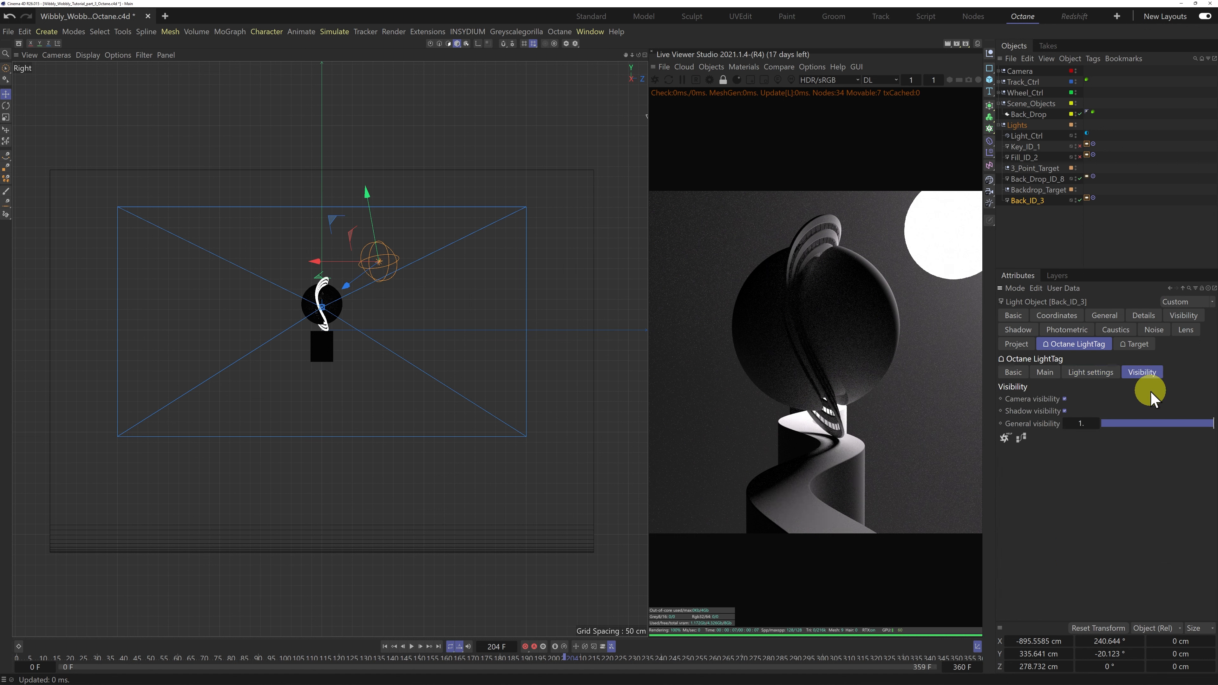
left_click(1065, 399)
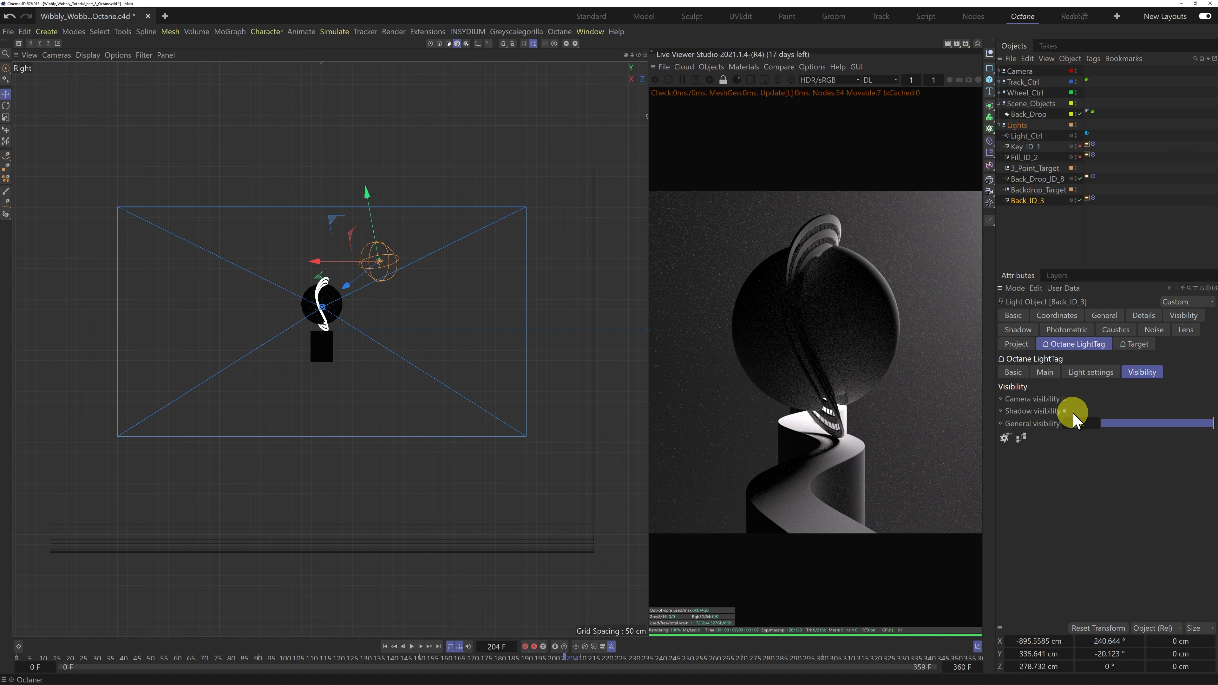
left_click(1065, 411)
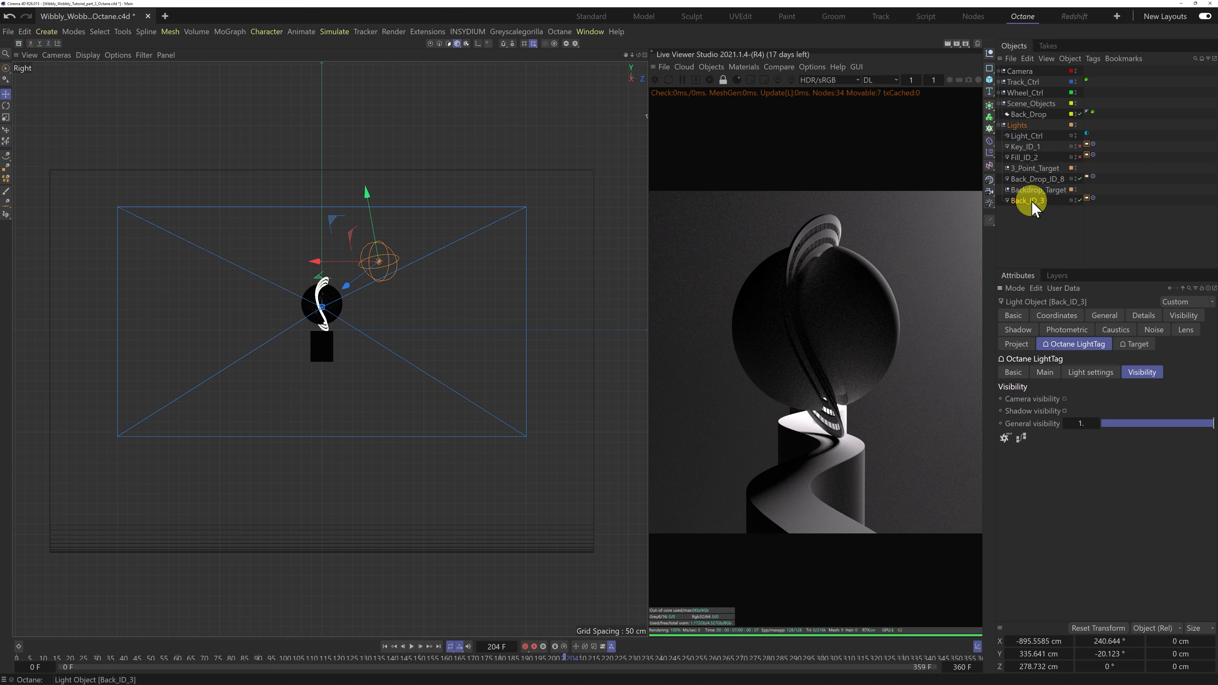
Move Back_ID_3 directly below Fill_ID_2 in the hierarchy, re-enable the key and fill lights, and preview the lighting at frame 111
left_click_drag(1031, 201, 1036, 164)
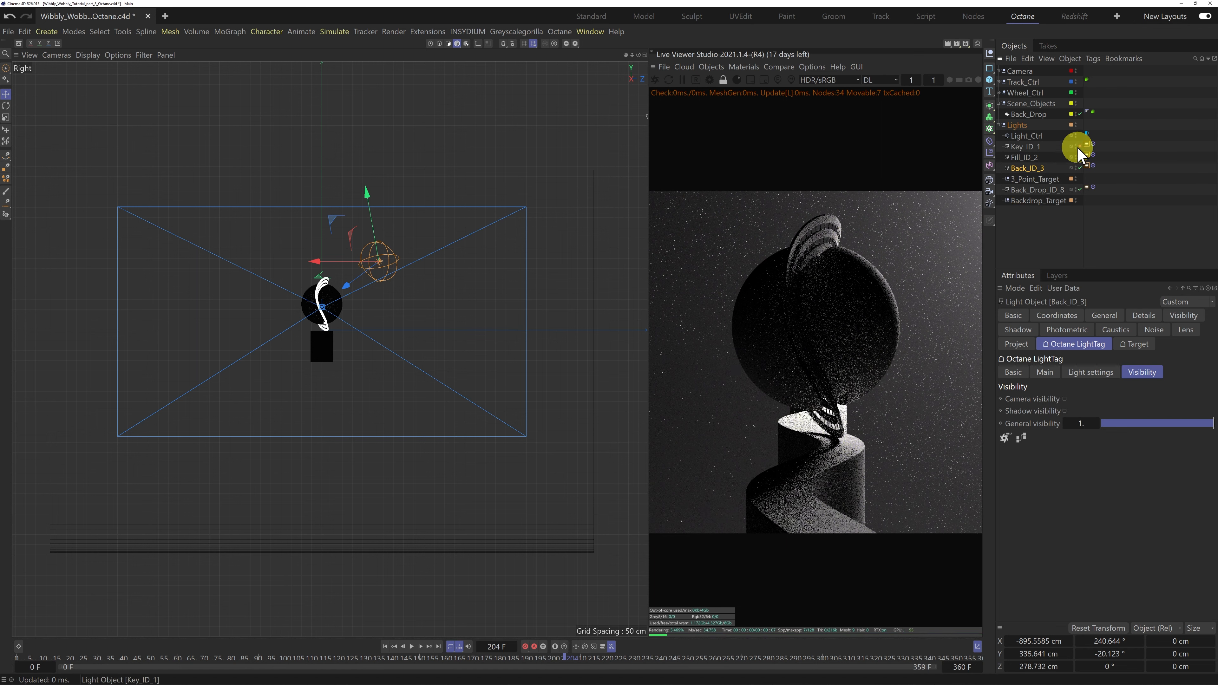
left_click(1081, 156)
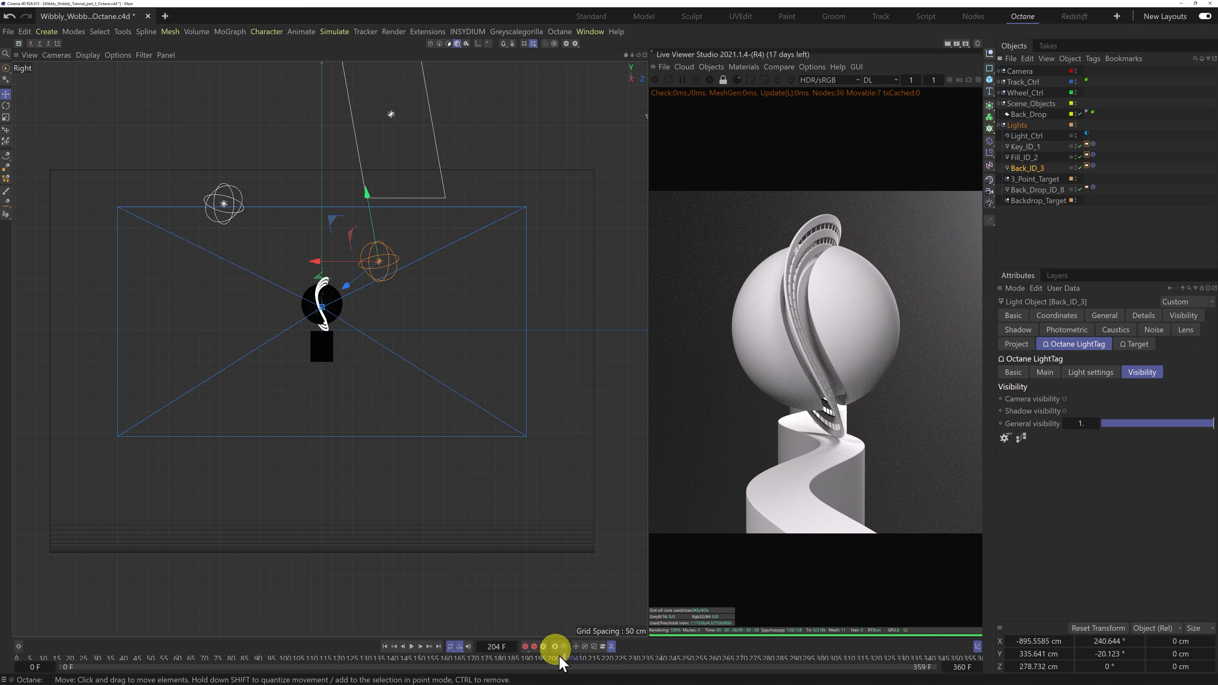
left_click_drag(566, 659, 313, 641)
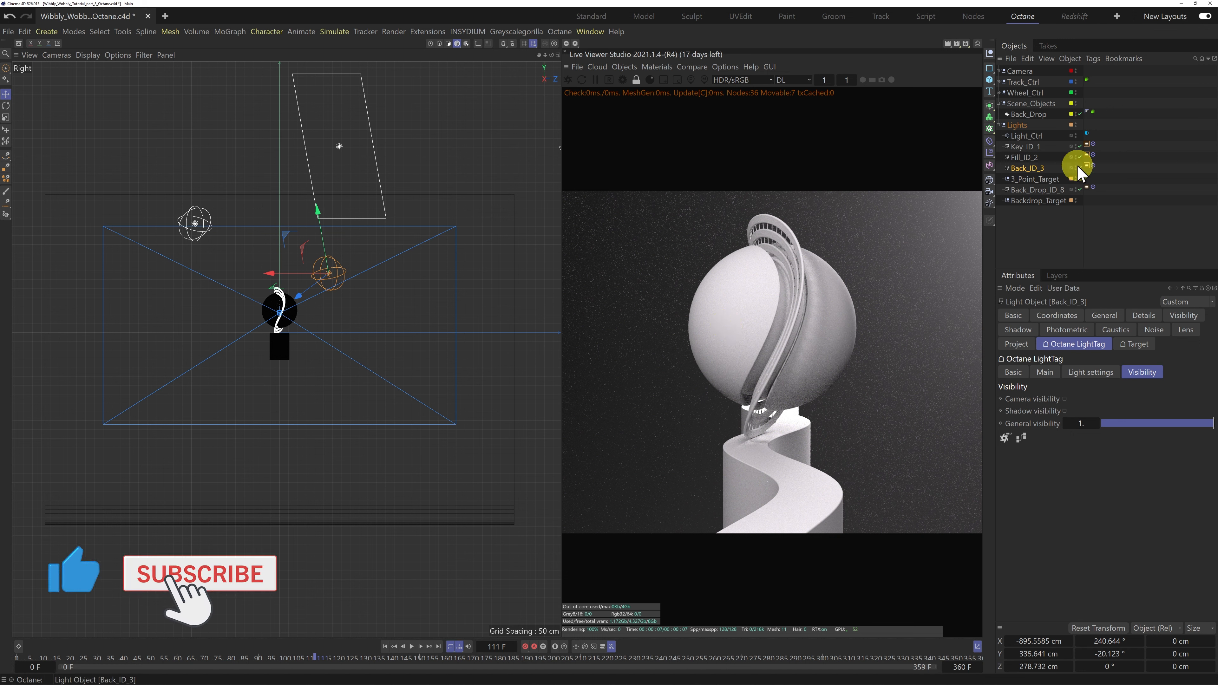
Collapse the Lights group, expand Wheel_Ctrl, and hide Wheel_Cloner and Spoke_Sweep in both viewport and render
left_click(999, 125)
left_click(999, 93)
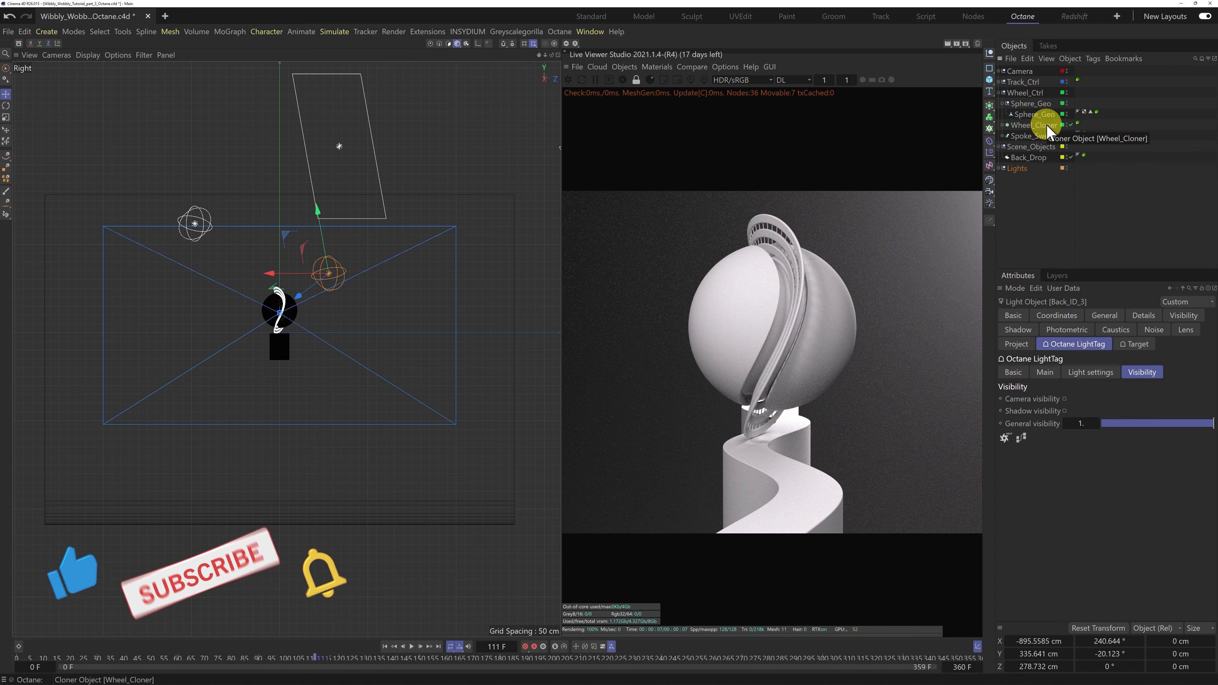
double_click(1067, 126, "alt")
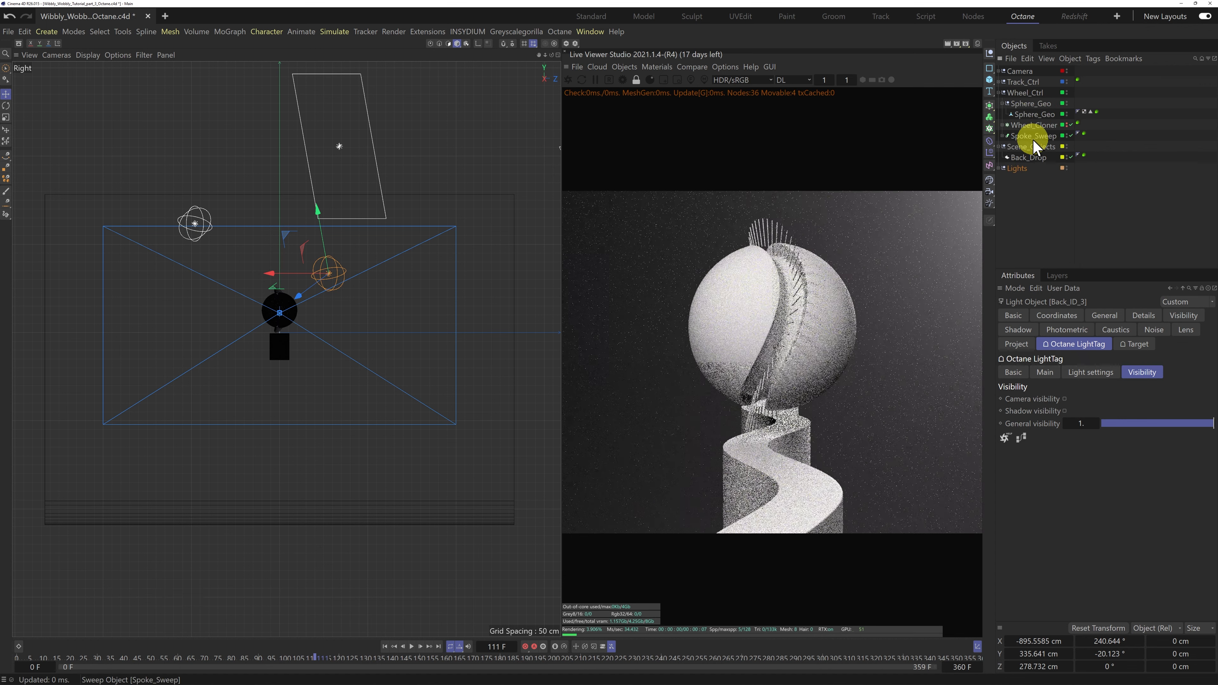
double_click(1065, 136, "alt")
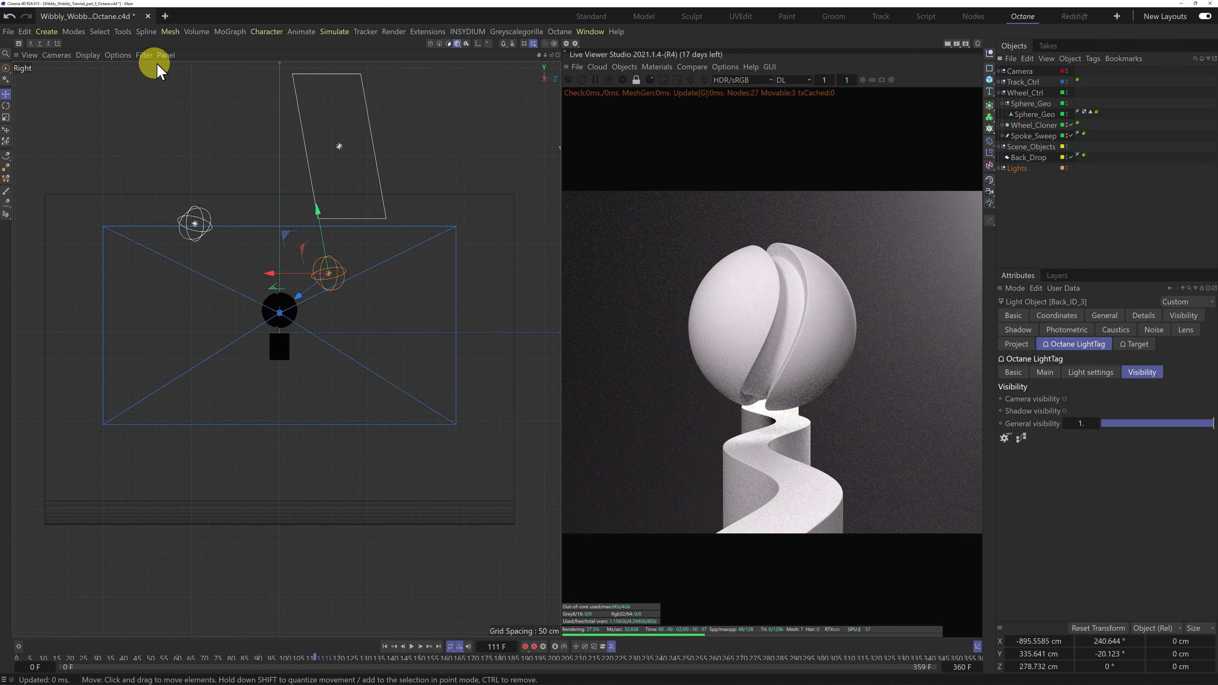
Switch to the perspective view, leave the scene camera, and frame the grooved sphere in a close-up with a wider Live Viewer
left_click(166, 55)
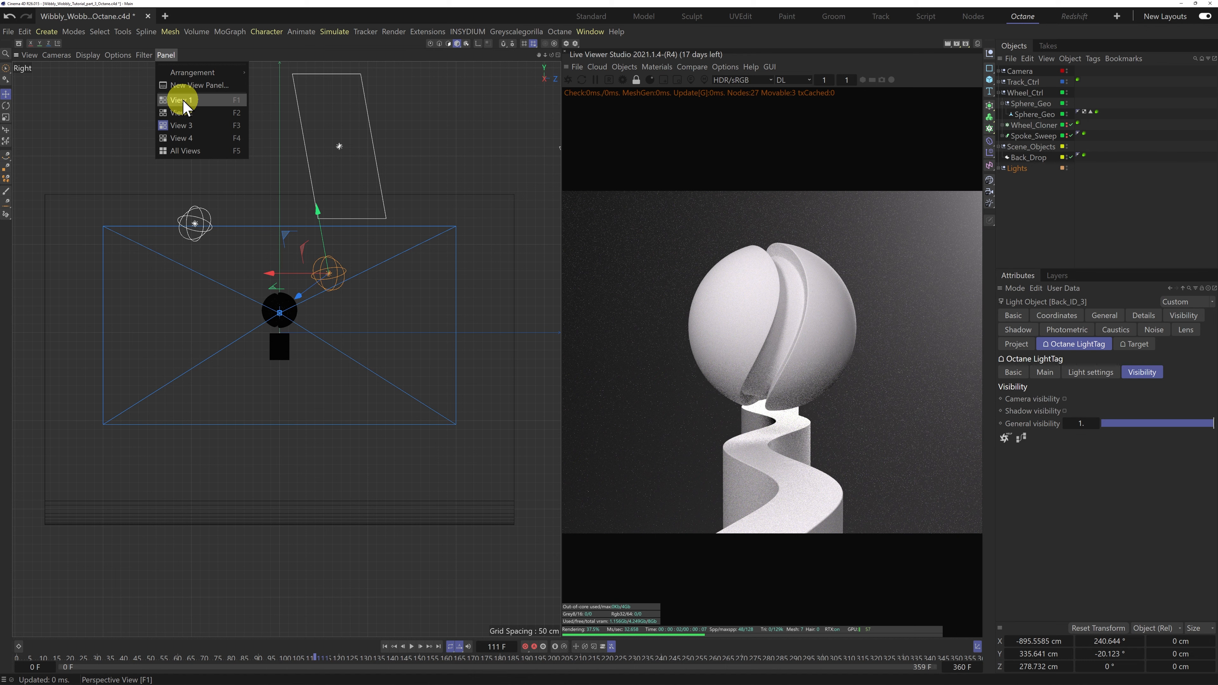
left_click(182, 100)
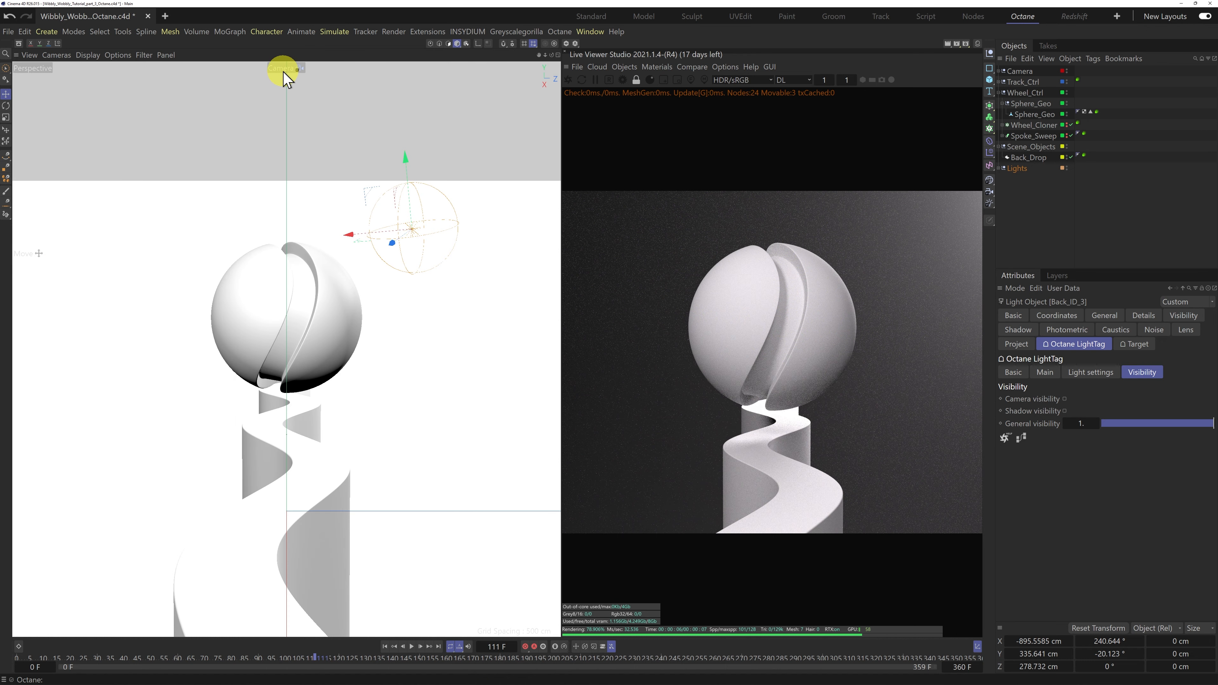
left_click(999, 73)
left_click(1073, 92)
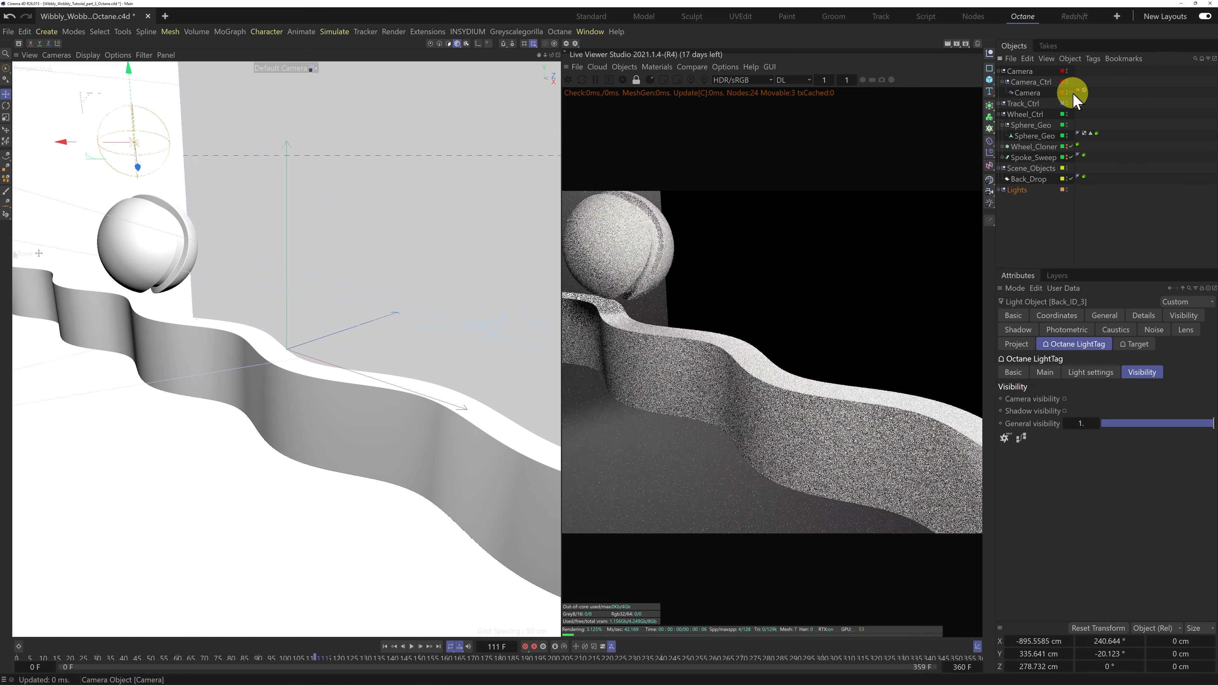
scroll(128, 212, "up", 6)
scroll(128, 212, "up", 1)
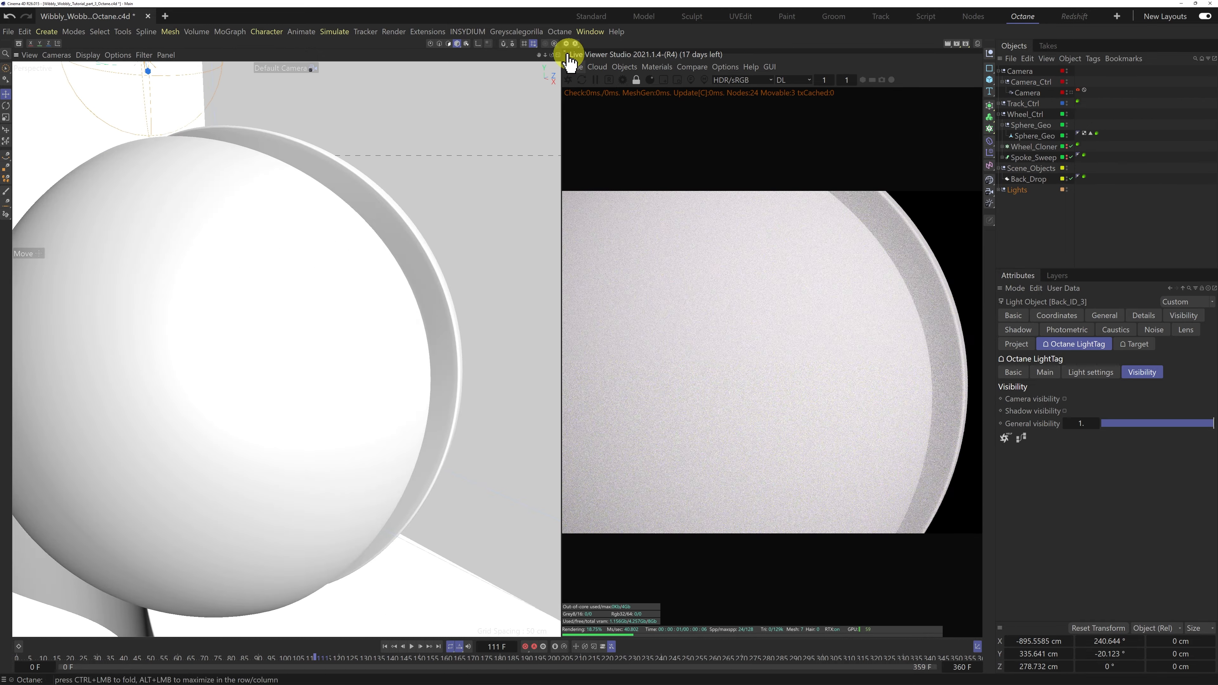
left_click_drag(551, 55, 478, 306)
scroll(402, 280, "down", 3)
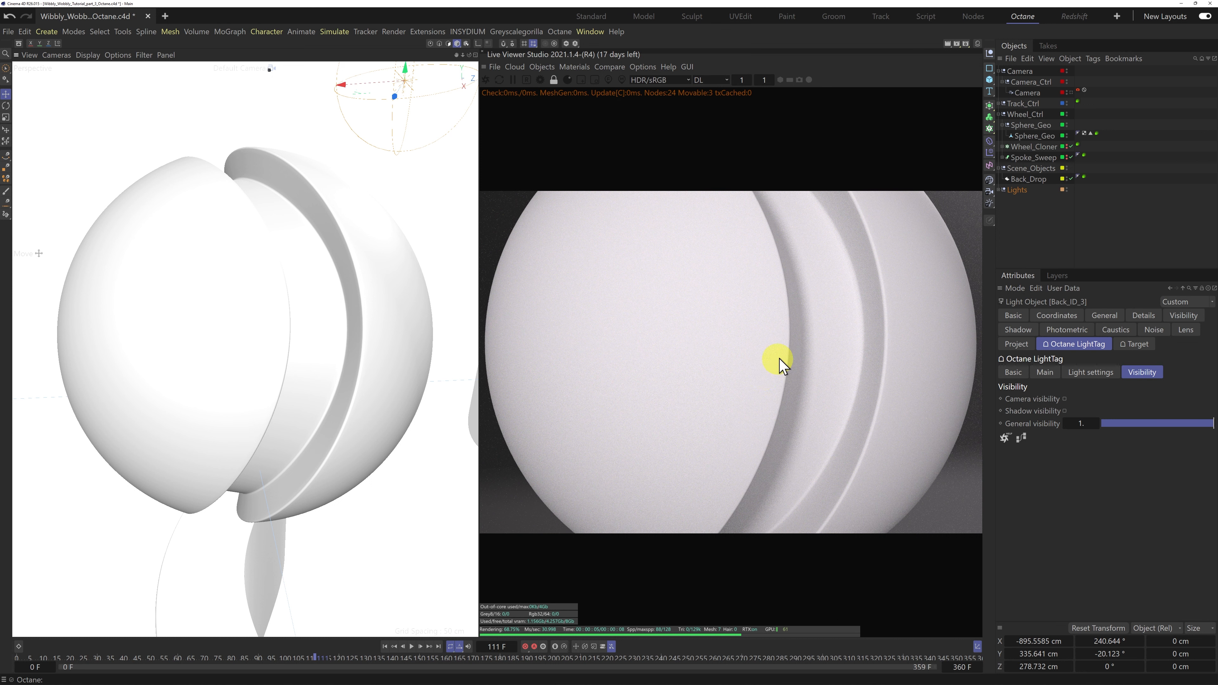
Show the material manager, create an Octane Universal material named Sphere_Geo, and apply it to the Sphere_Geo polygon object
left_click(978, 43)
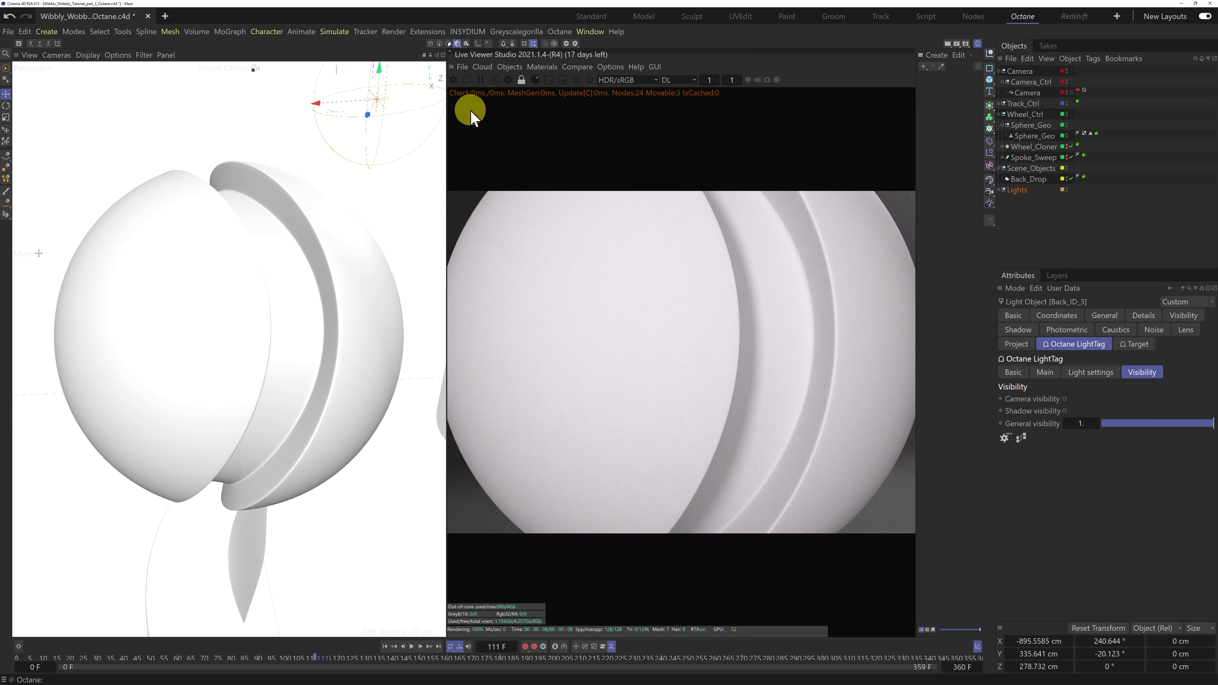
left_click(542, 67)
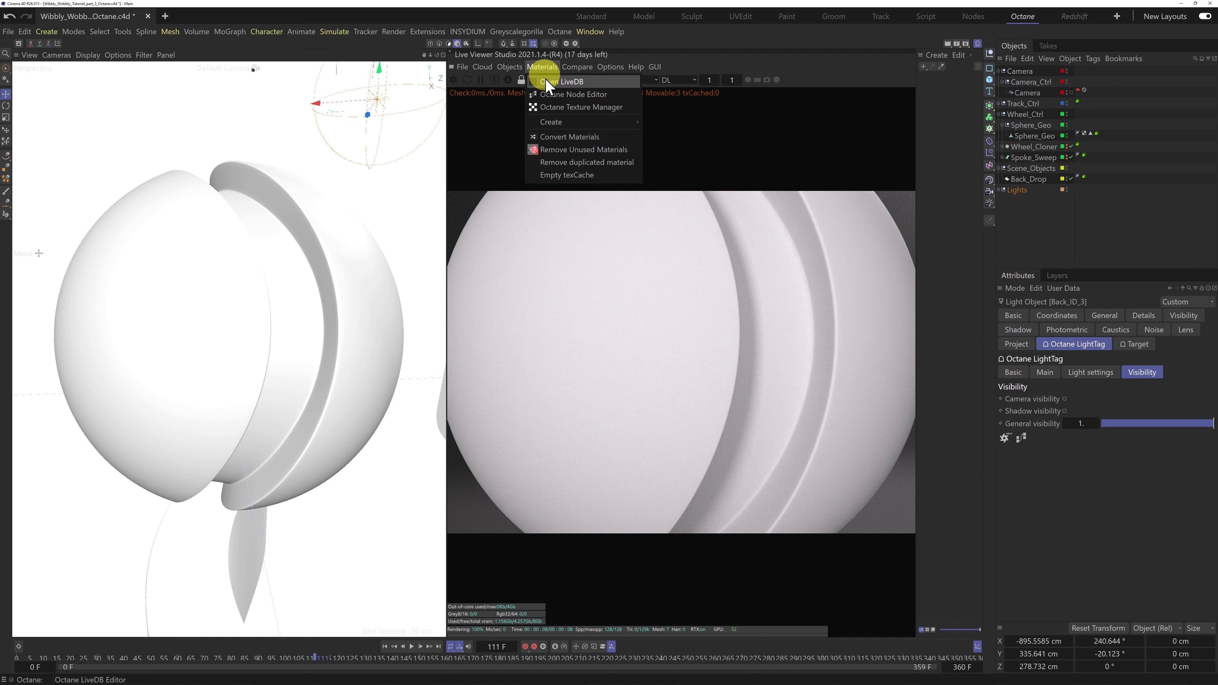
mouse_move(557, 122)
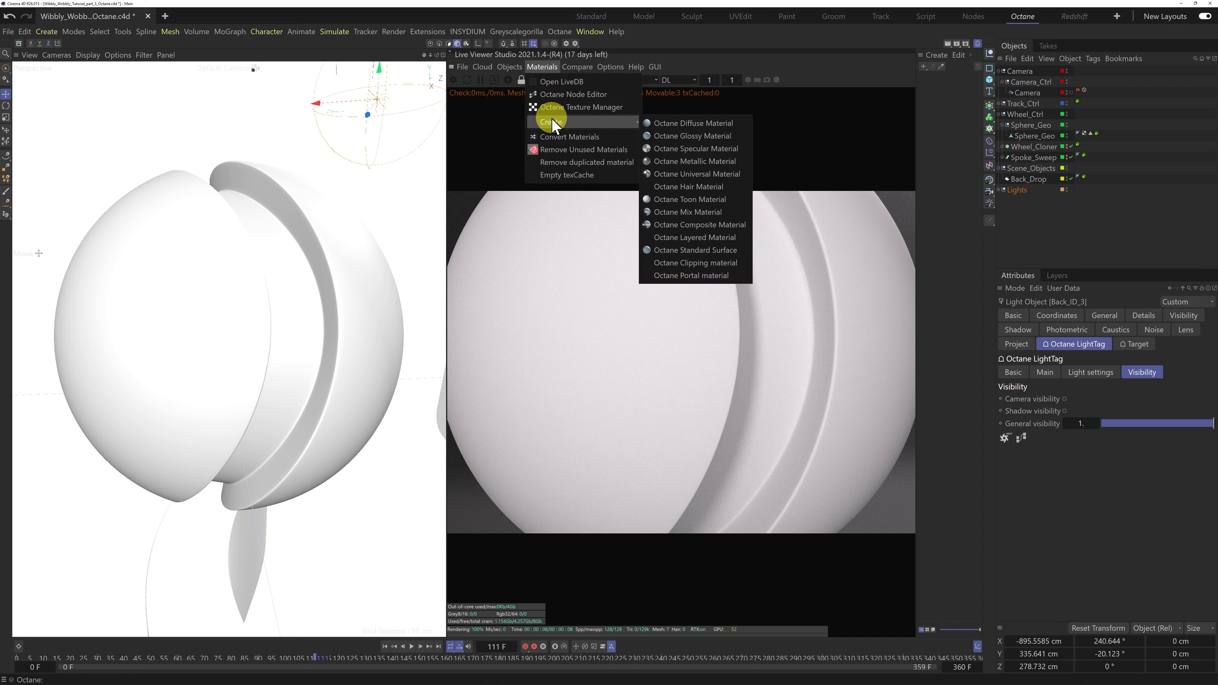
left_click(689, 175)
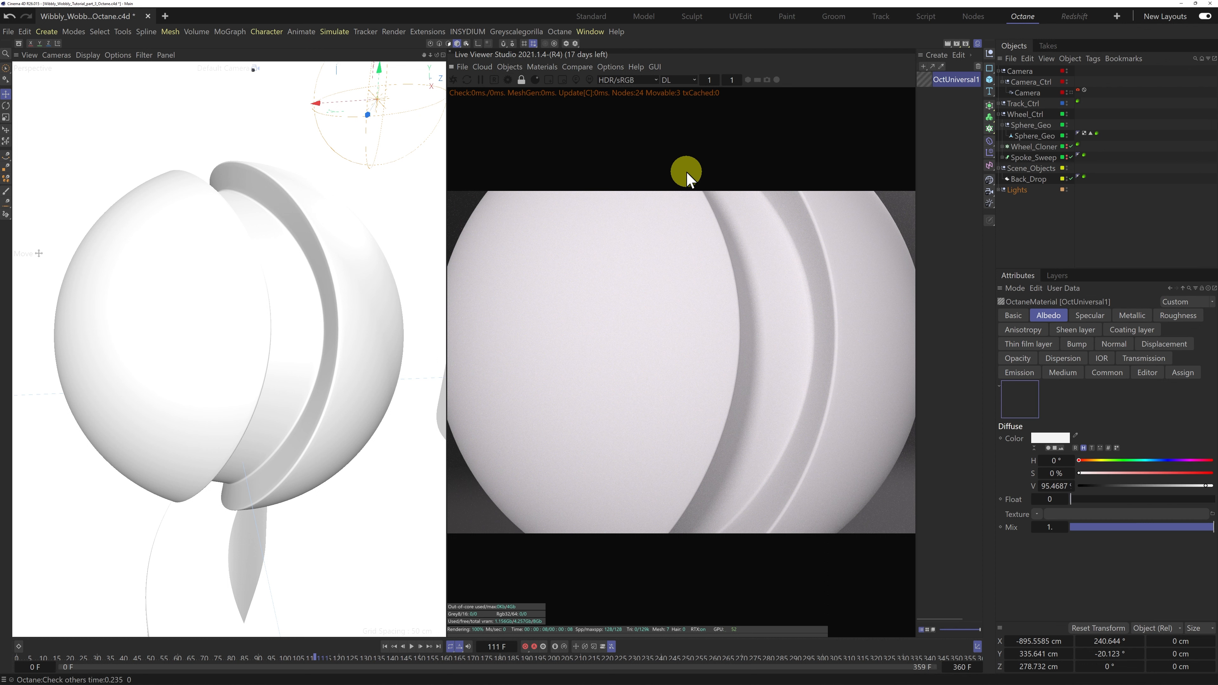
double_click(956, 81)
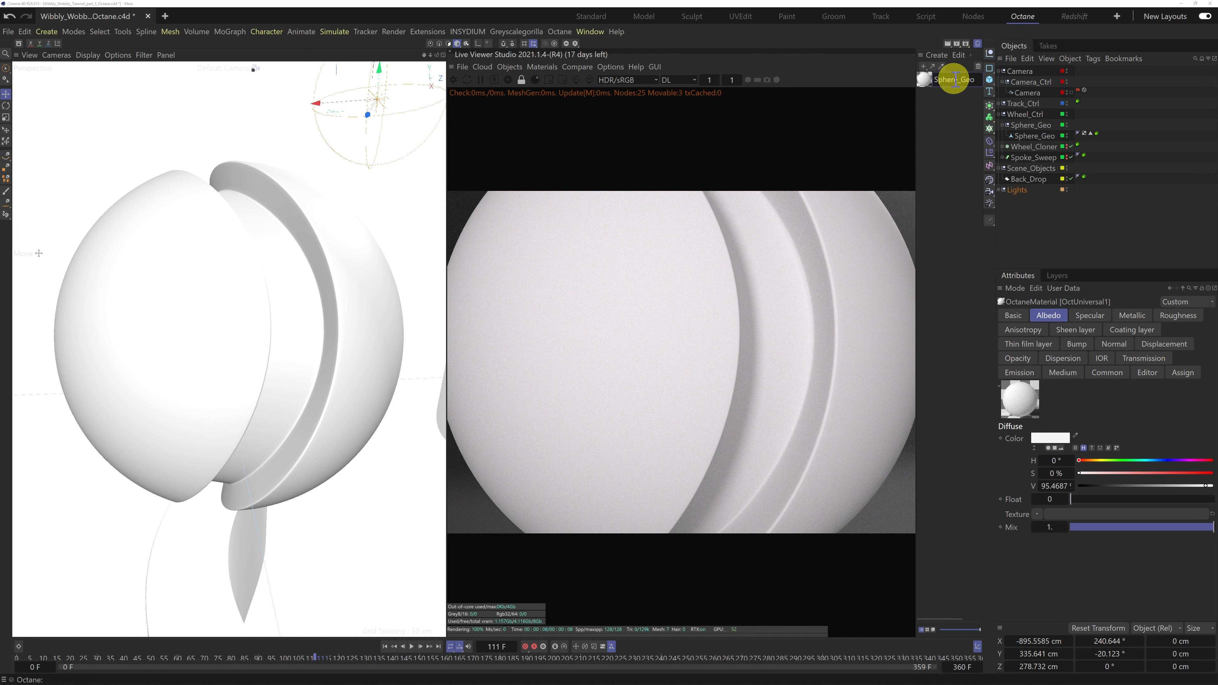
key("Return")
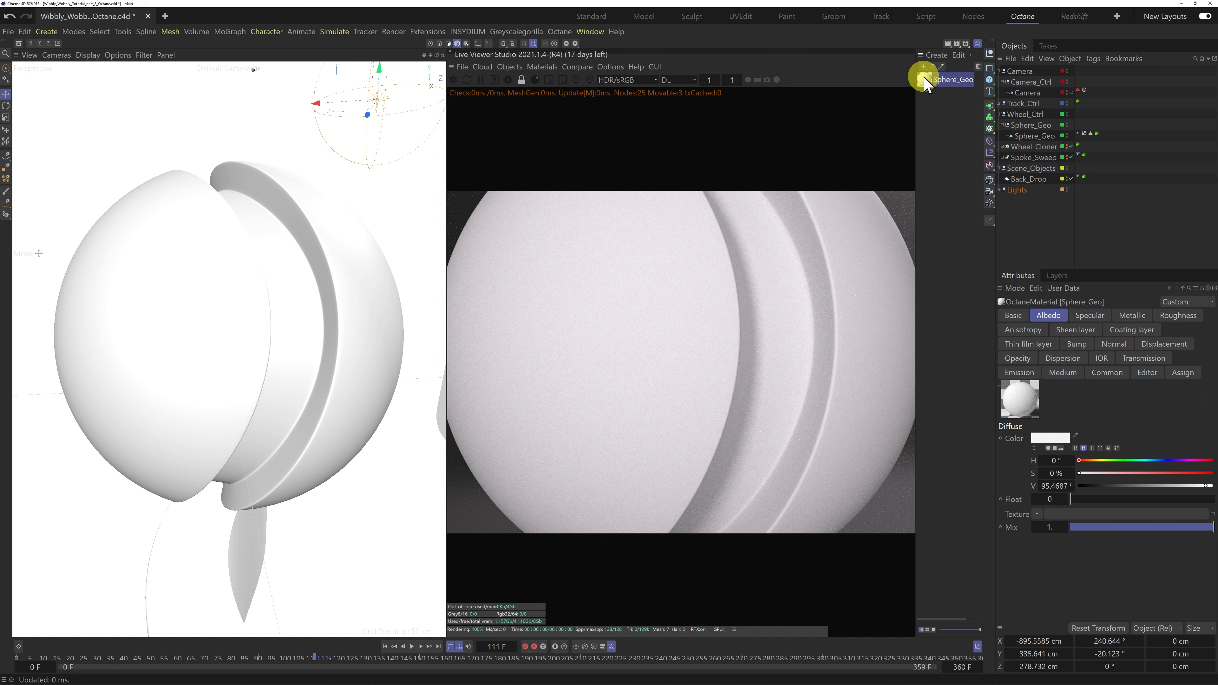
left_click_drag(924, 84, 1050, 142)
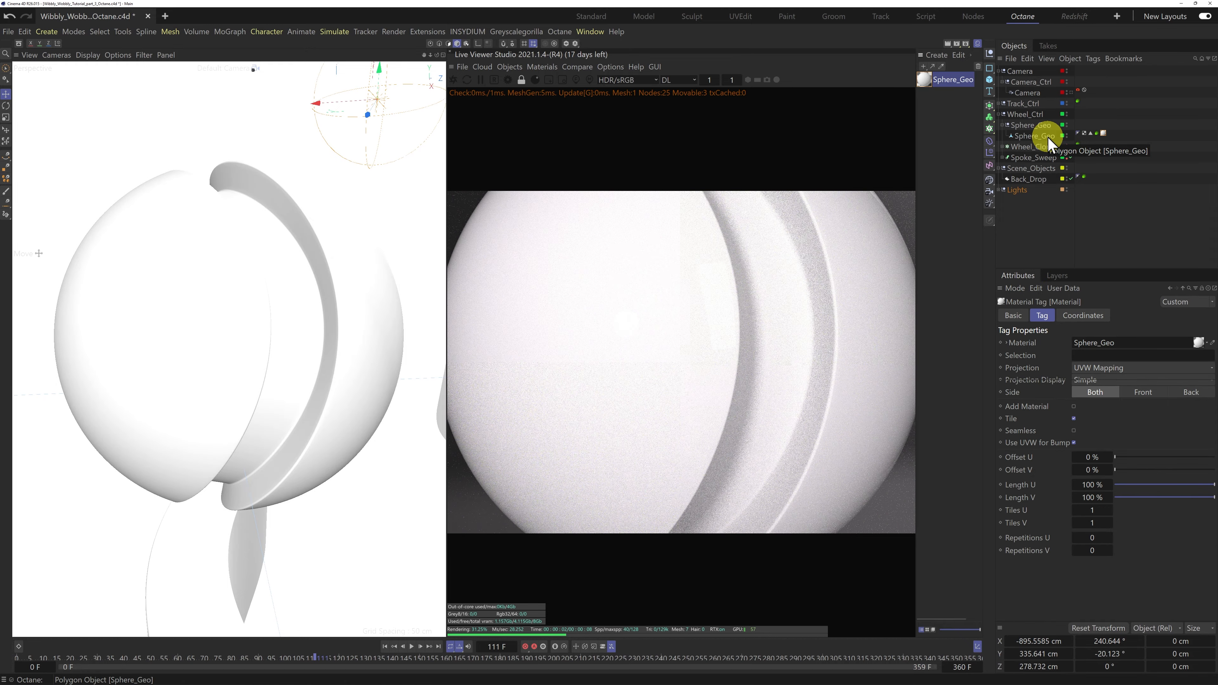
Open the Sphere_Geo material in the Octane Node Editor, enlarge the editor beside the render, and zoom in on the material node
double_click(924, 79)
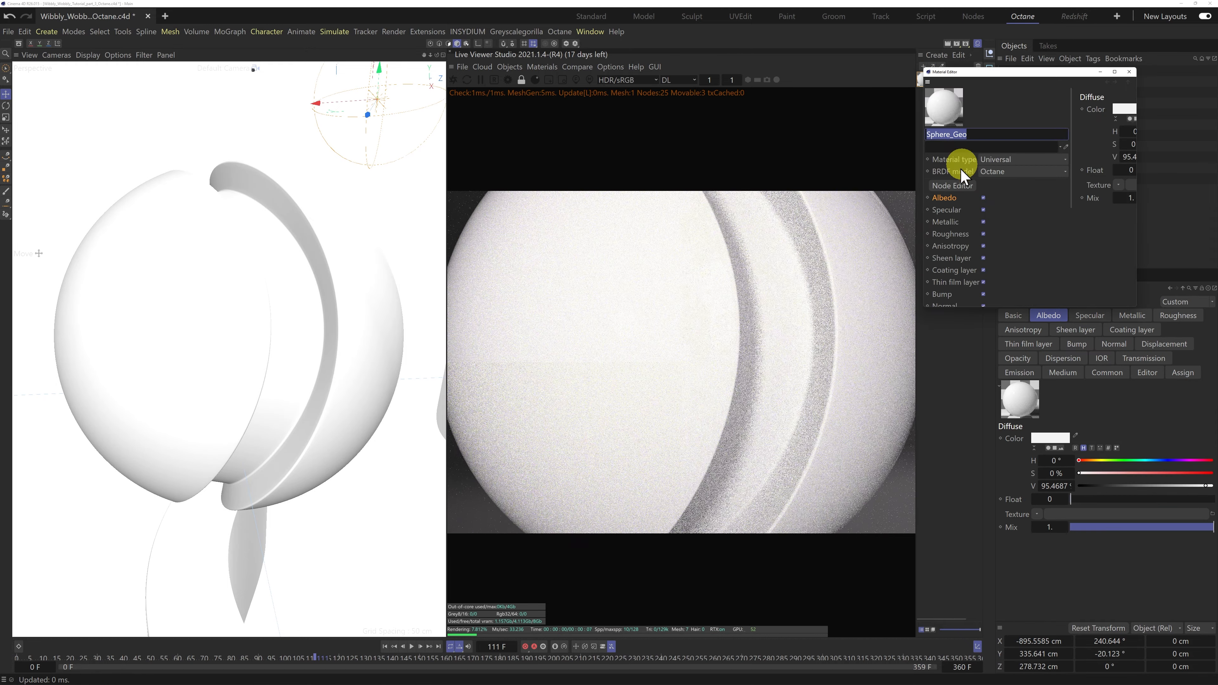
left_click(963, 192)
left_click(1129, 71)
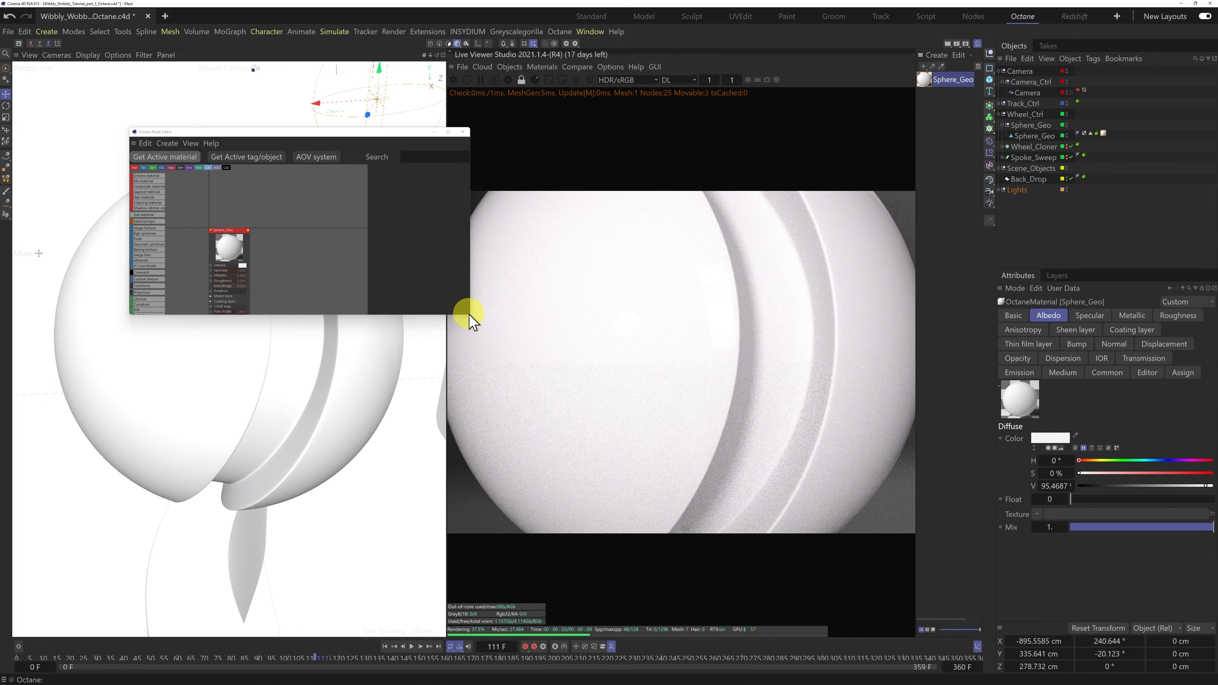
left_click_drag(471, 320, 552, 537)
left_click_drag(353, 130, 253, 83)
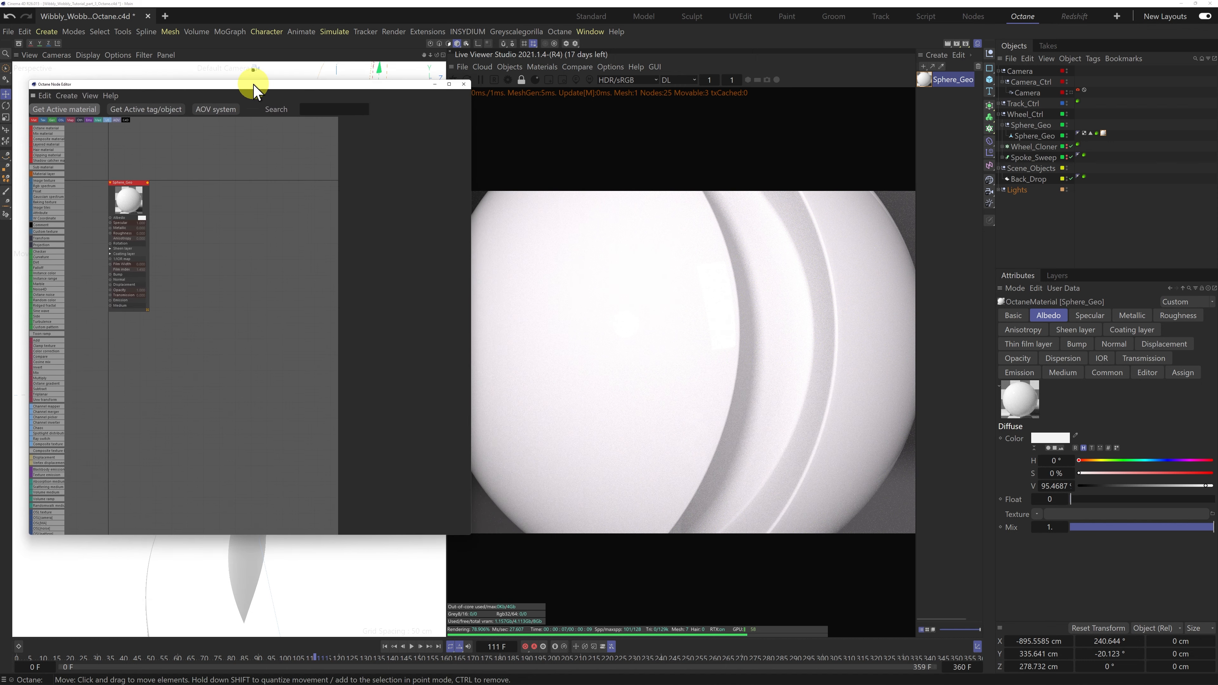
left_click_drag(130, 202, 268, 209)
scroll(250, 243, "up", 5)
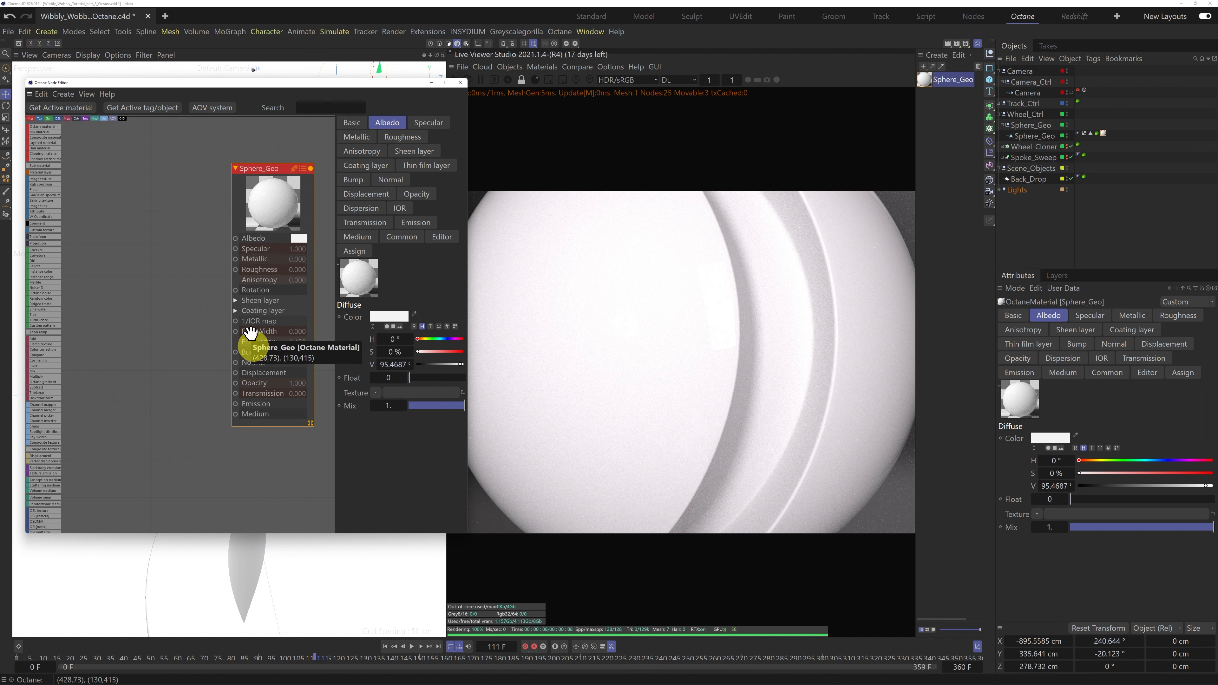
left_click_drag(278, 205, 285, 199)
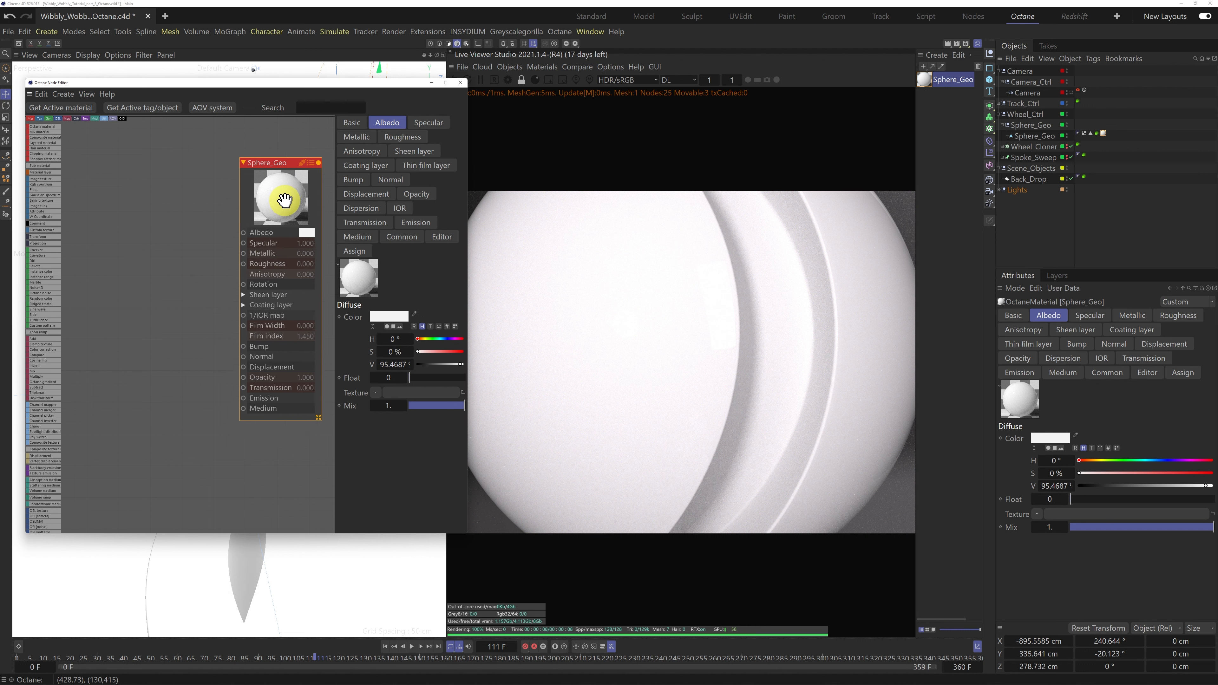
Examine the preview image and texture maps in the Plastic010_4K-JPG folder
left_click_drag(0, 189, 593, 86)
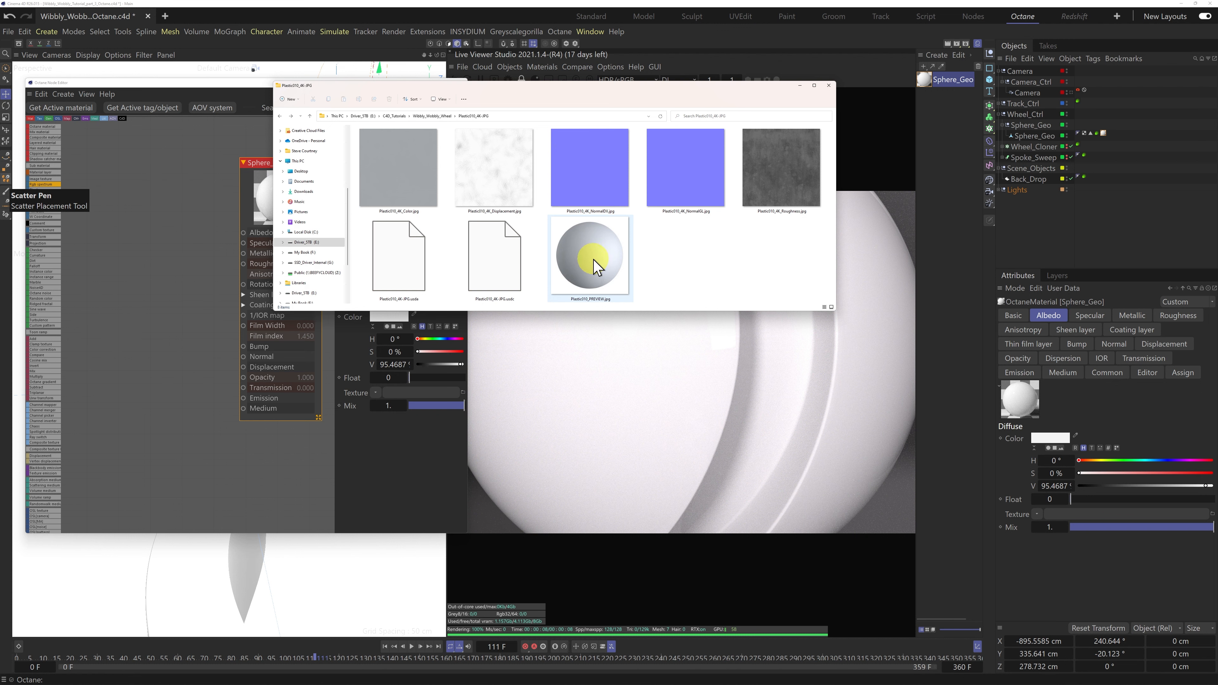
double_click(615, 274)
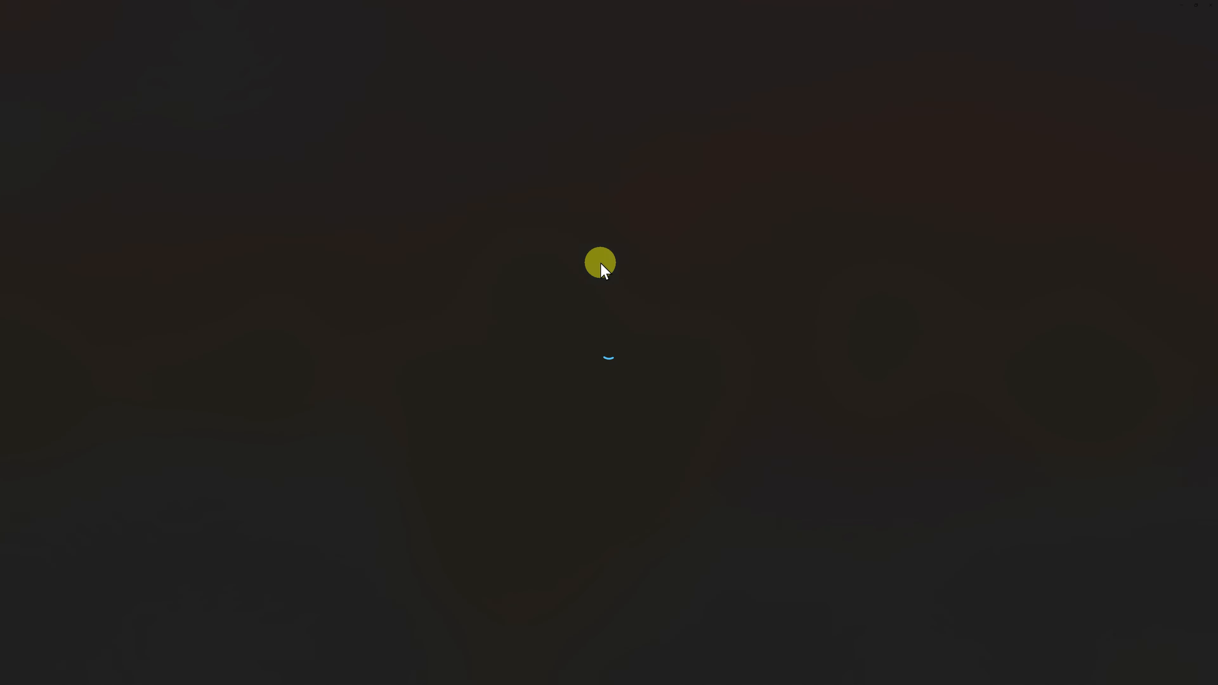
scroll(610, 331, "up", 5)
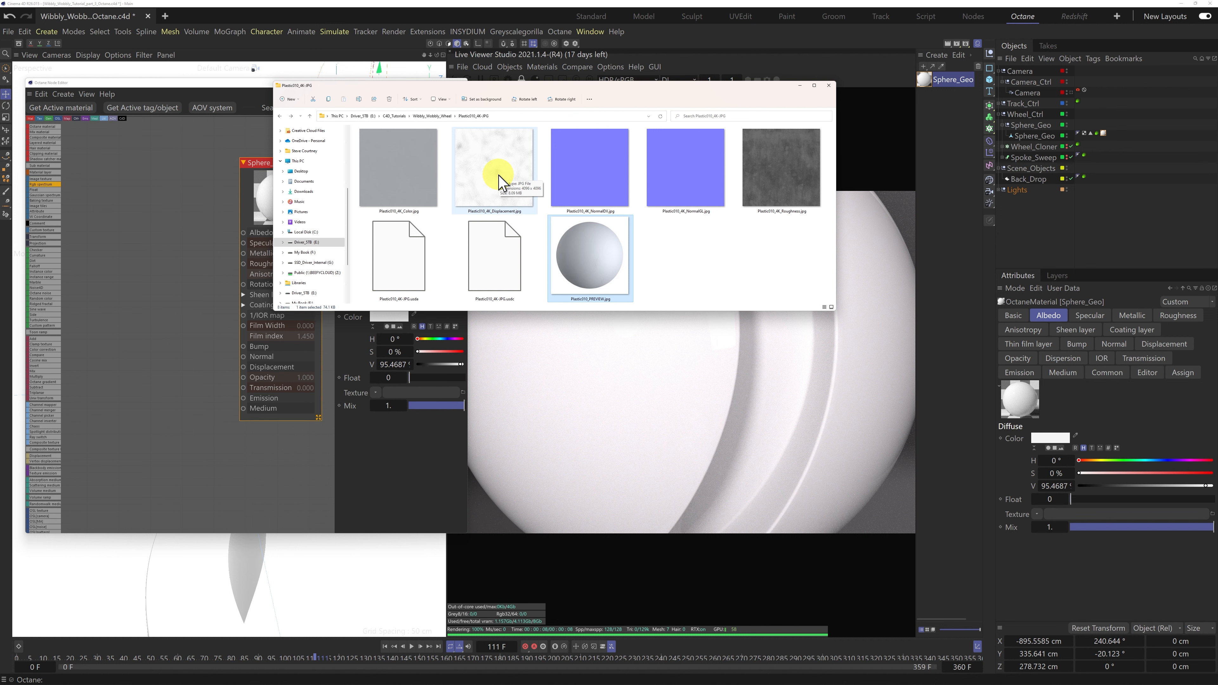
left_click_drag(636, 89, 0, 91)
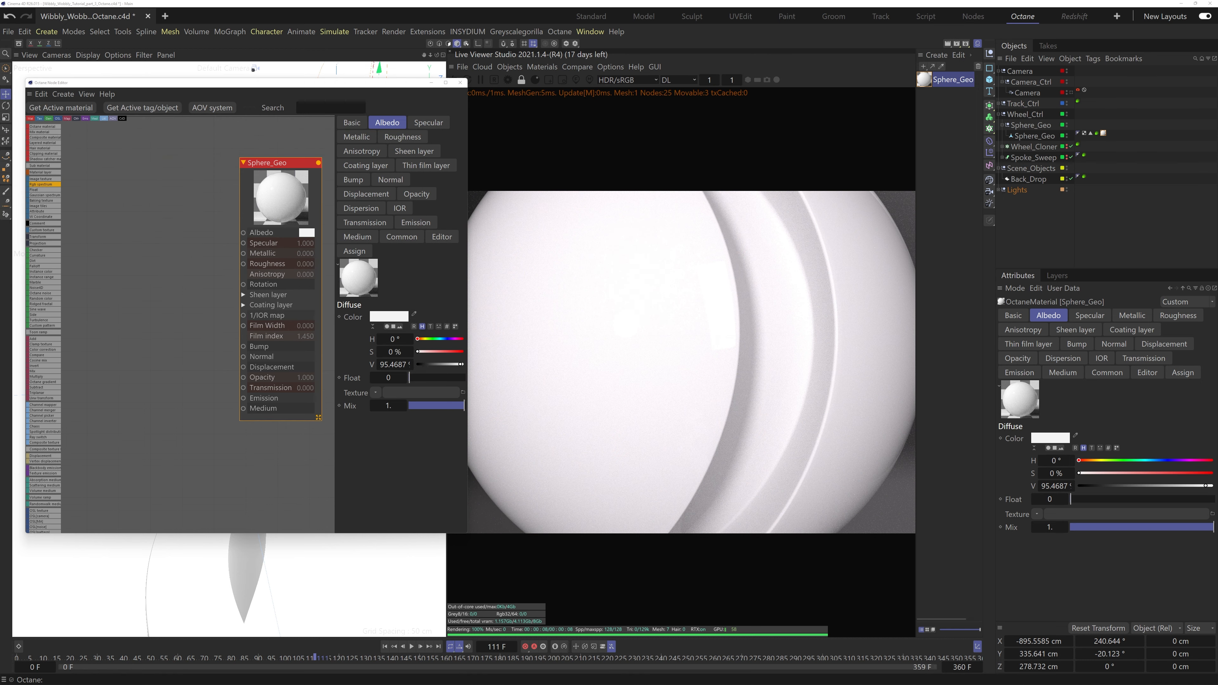
Add the 4096 x 4096 grayscale plastic map as an ImageTexture node, with legacy gamma 1 and type Float
left_click_drag(0, 240, 133, 213)
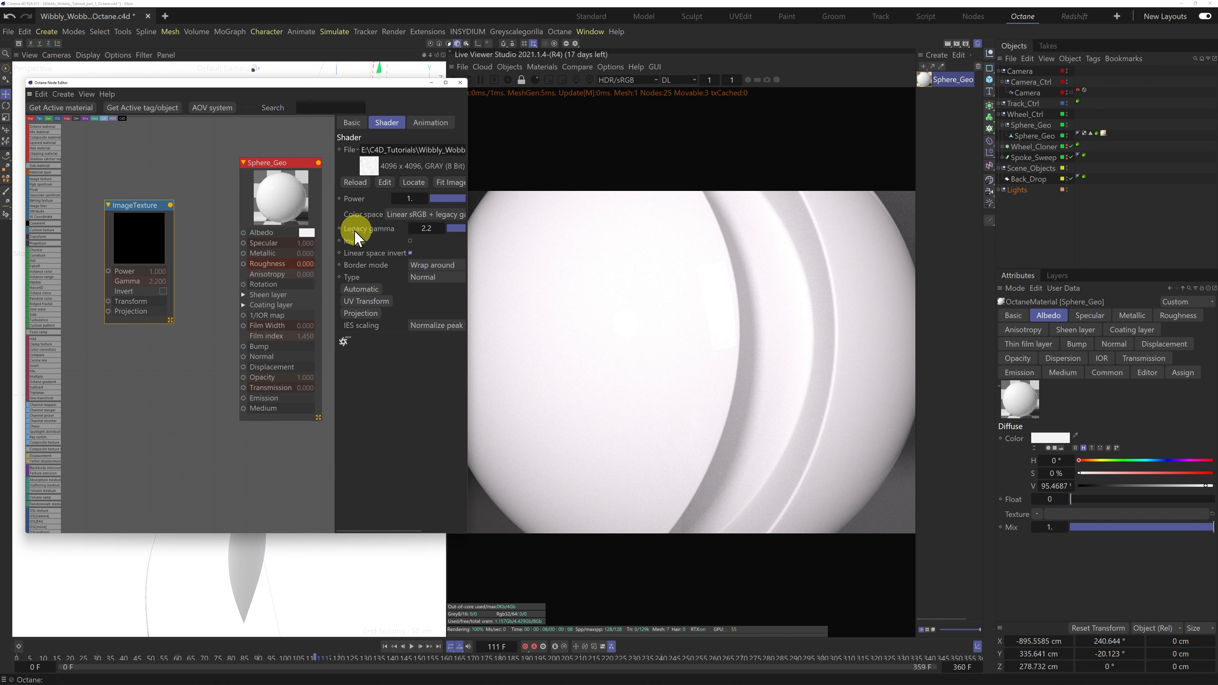
left_click(430, 230)
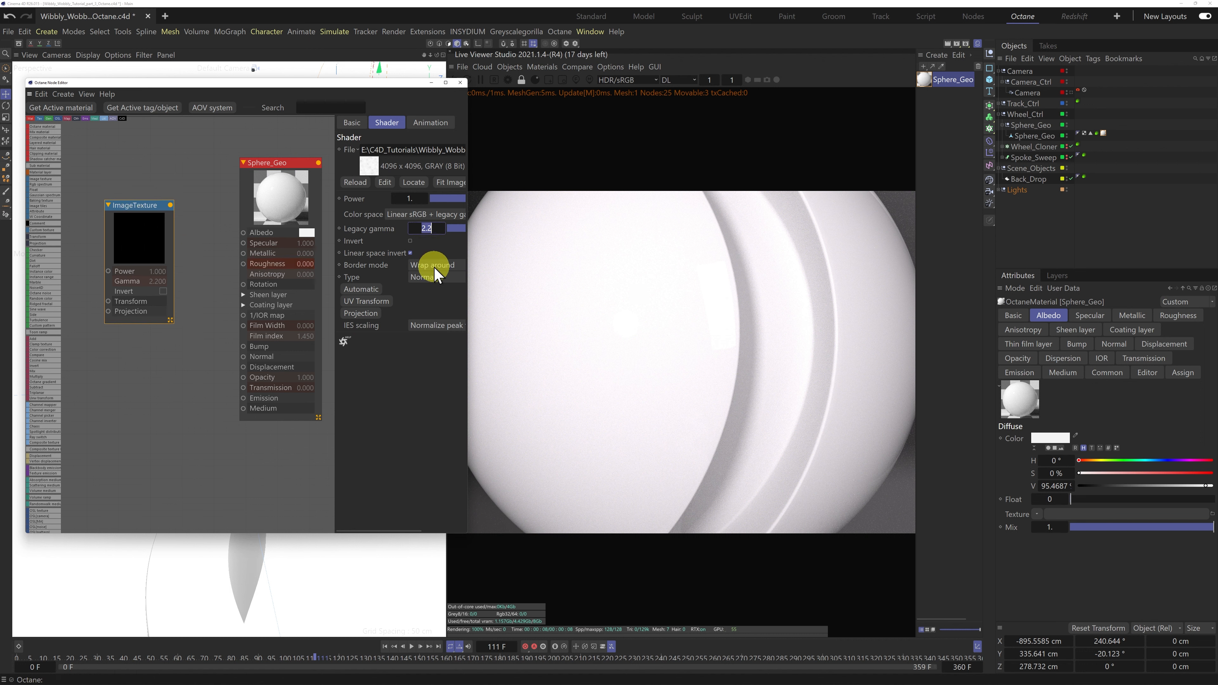
type("1")
key("Return")
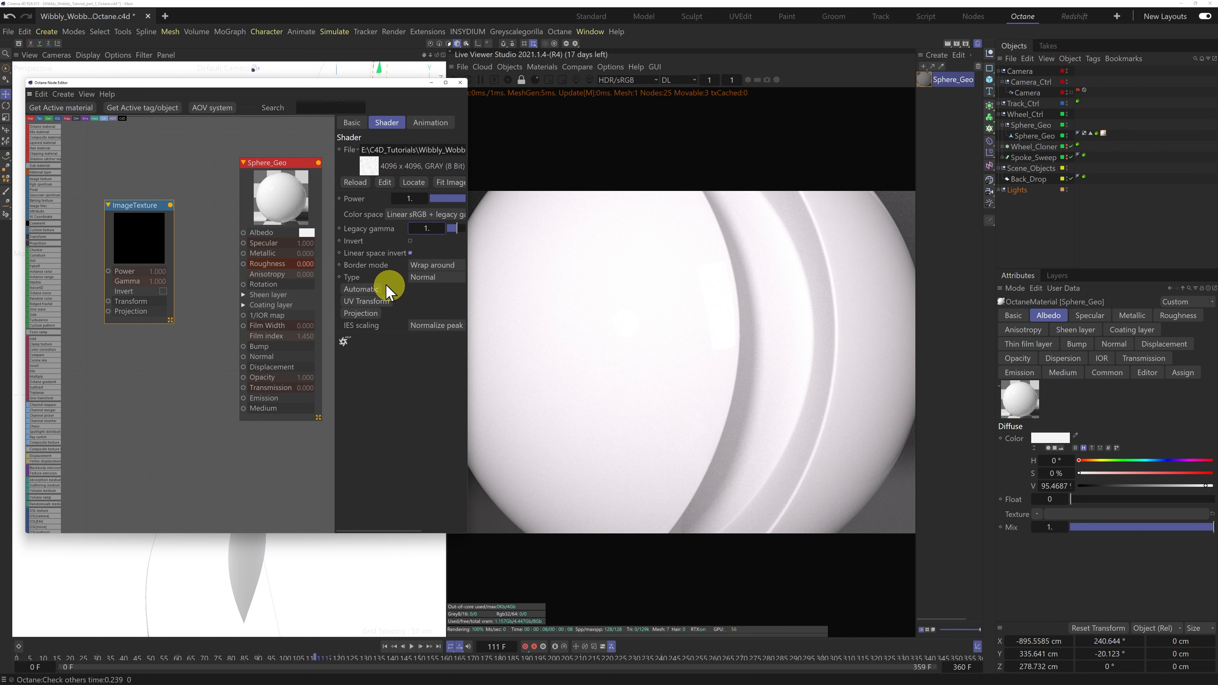
left_click(416, 277)
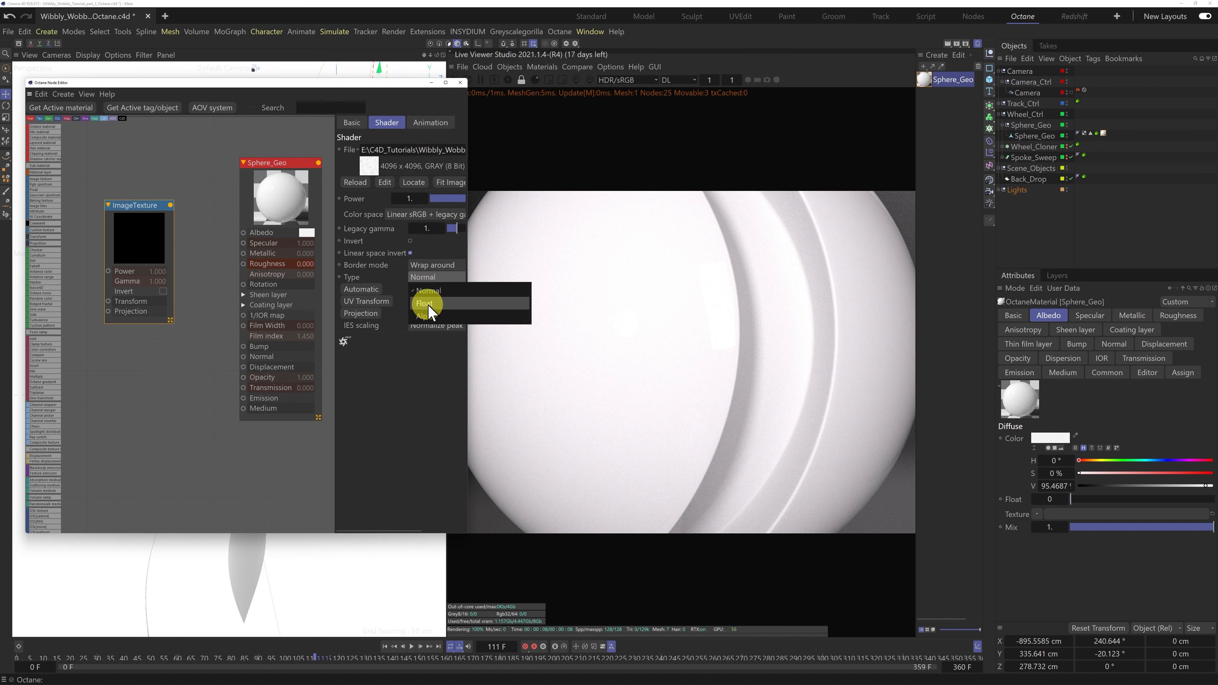
left_click(433, 316)
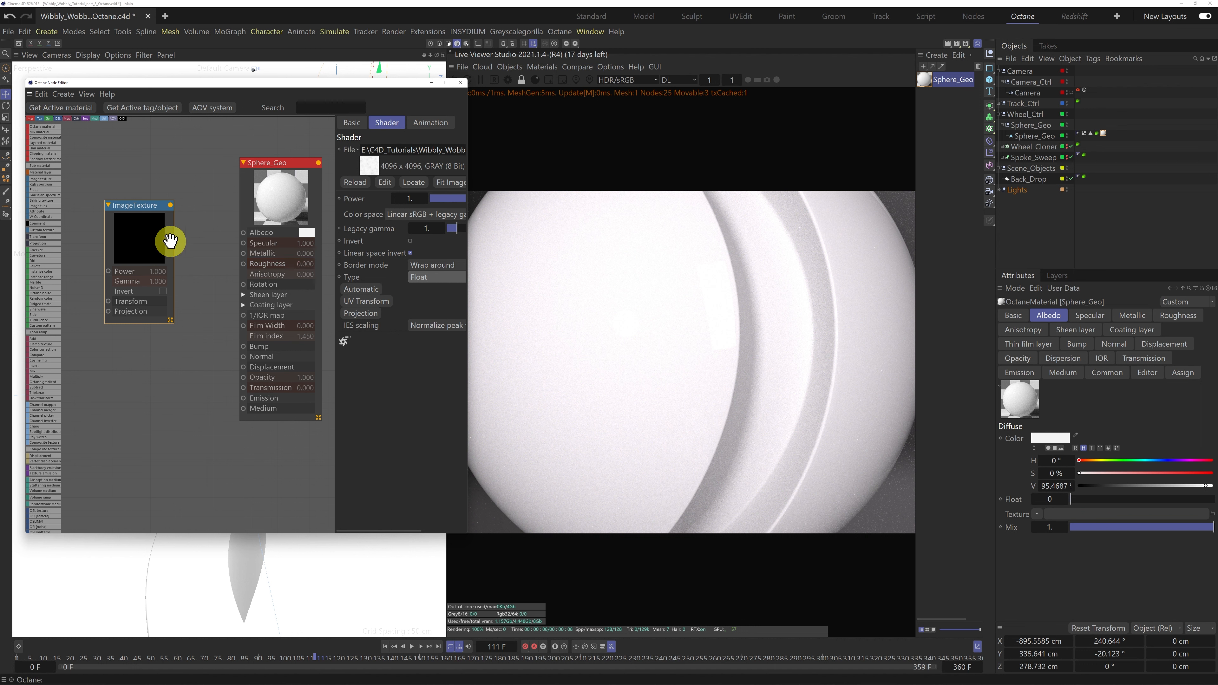
left_click_drag(153, 209, 132, 193)
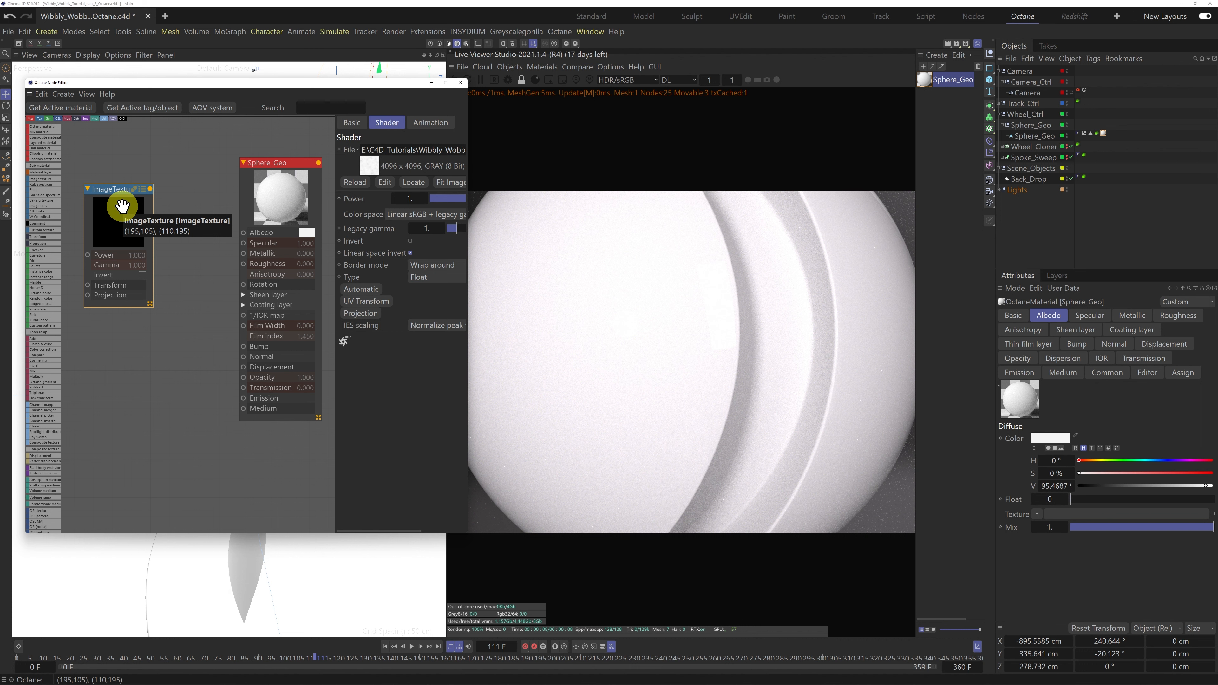
Add a Displacement node with 1 cm height and 4096x4096 detail, feed it the image texture, and connect it to Sphere_Geo's Displacement input
left_click_drag(42, 455, 180, 243)
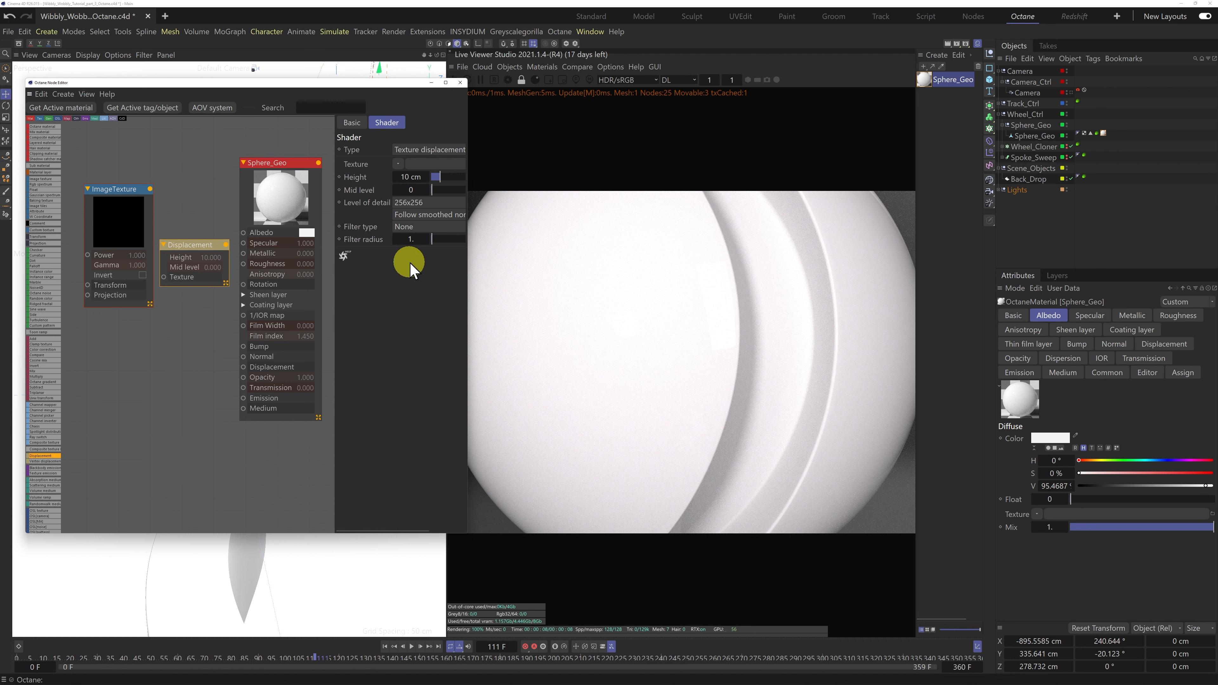
left_click_drag(467, 274, 514, 274)
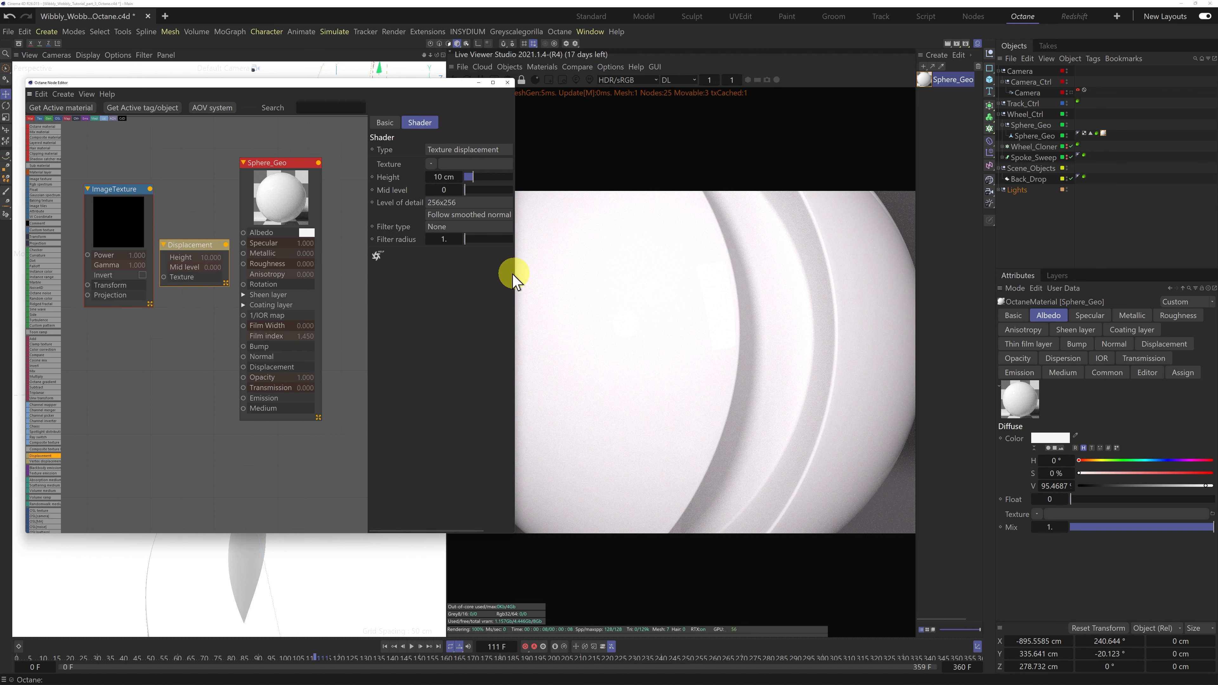
left_click_drag(367, 315, 338, 311)
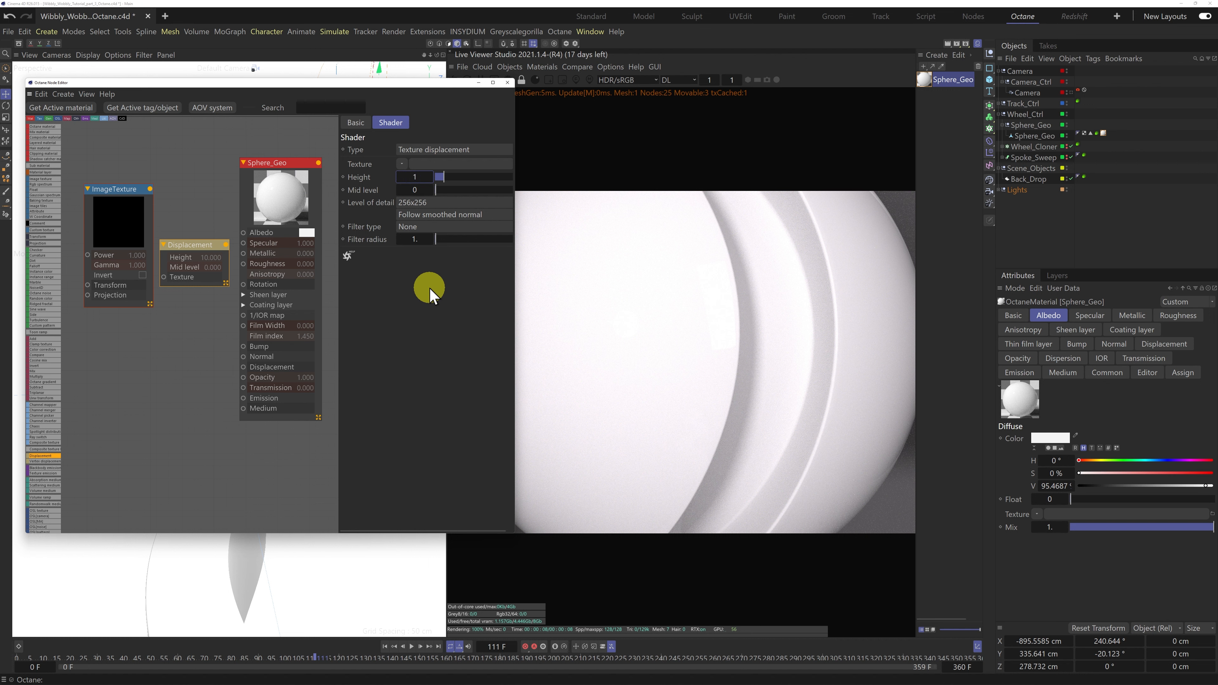
key("Return")
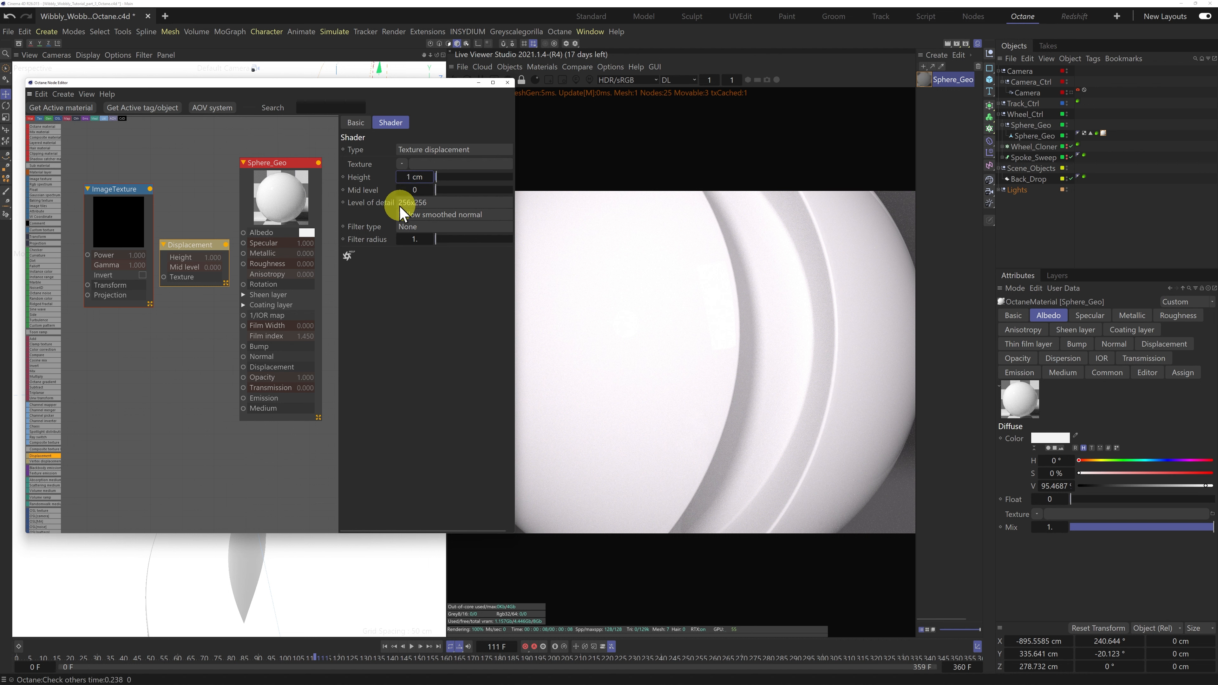
left_click(419, 204)
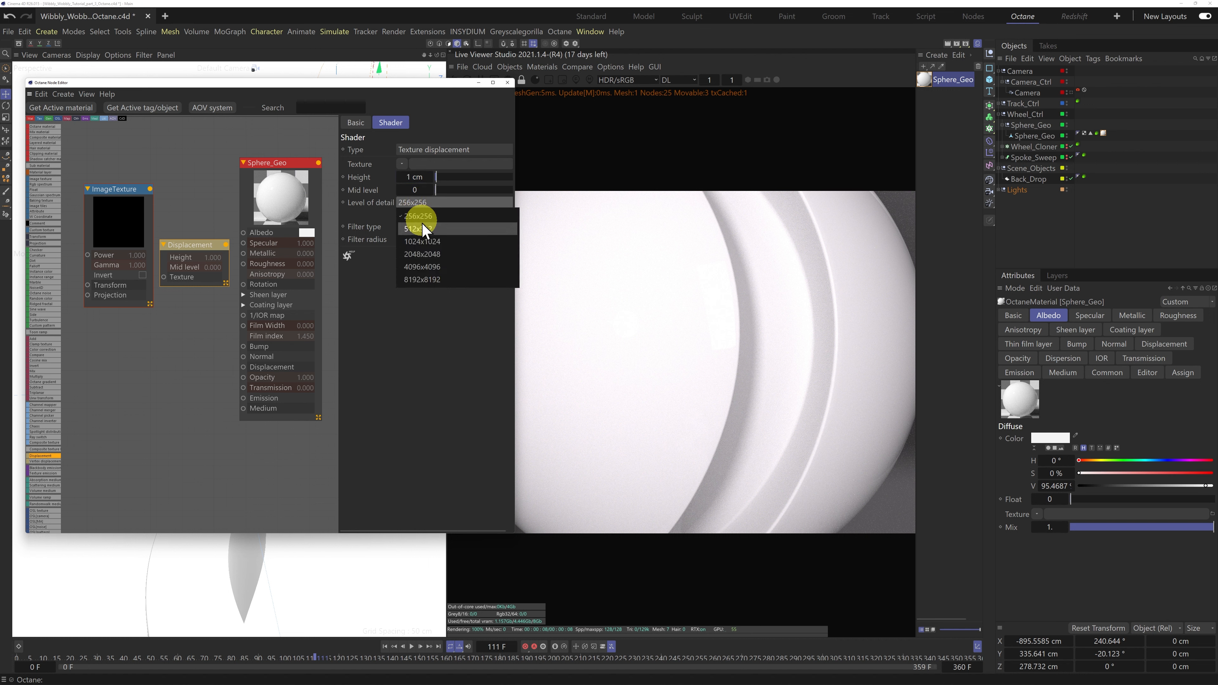
left_click(423, 268)
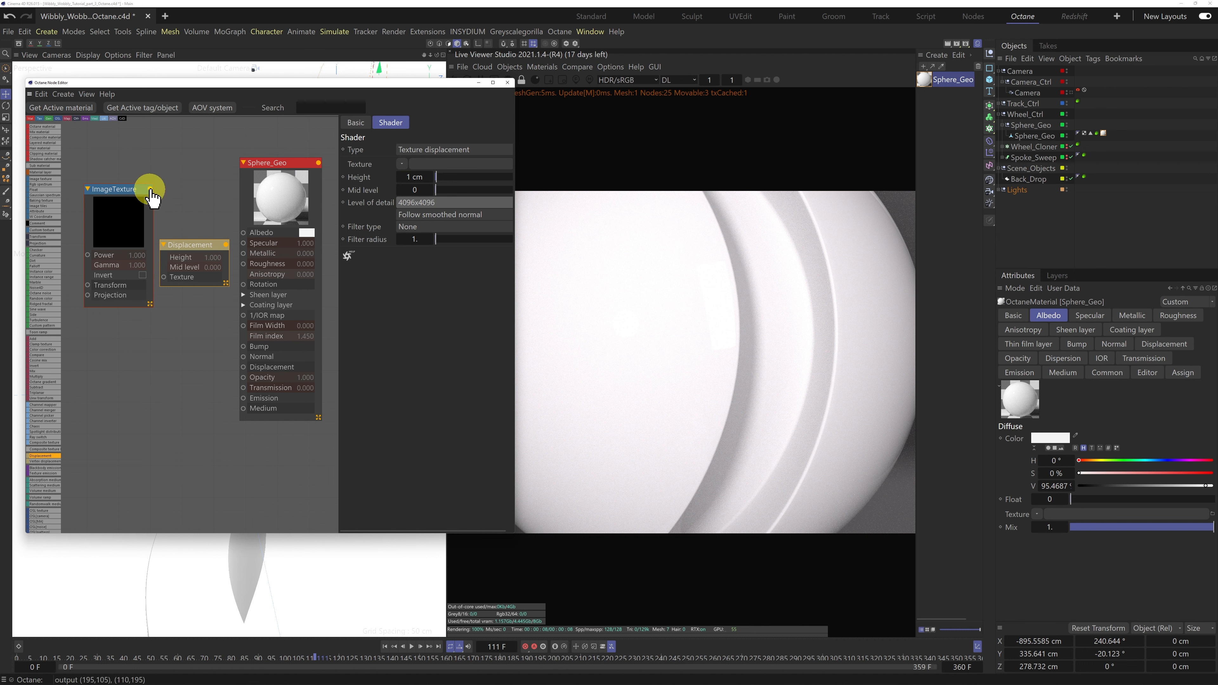
left_click_drag(150, 190, 173, 279)
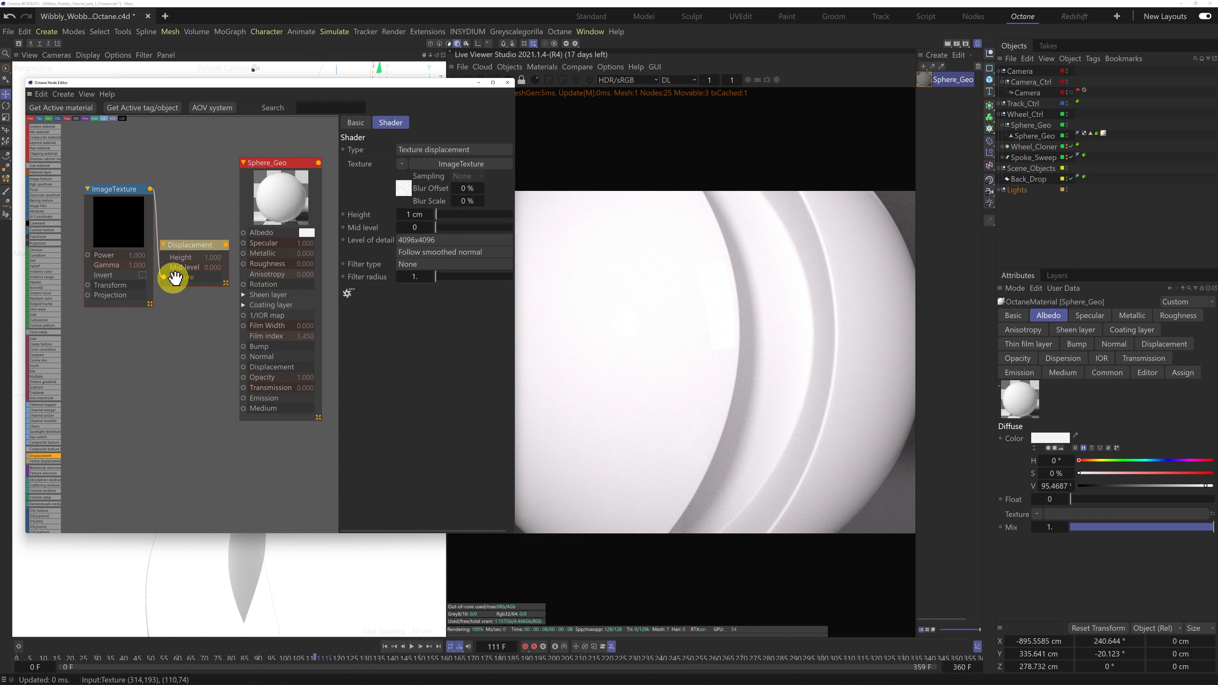
left_click_drag(226, 244, 243, 368)
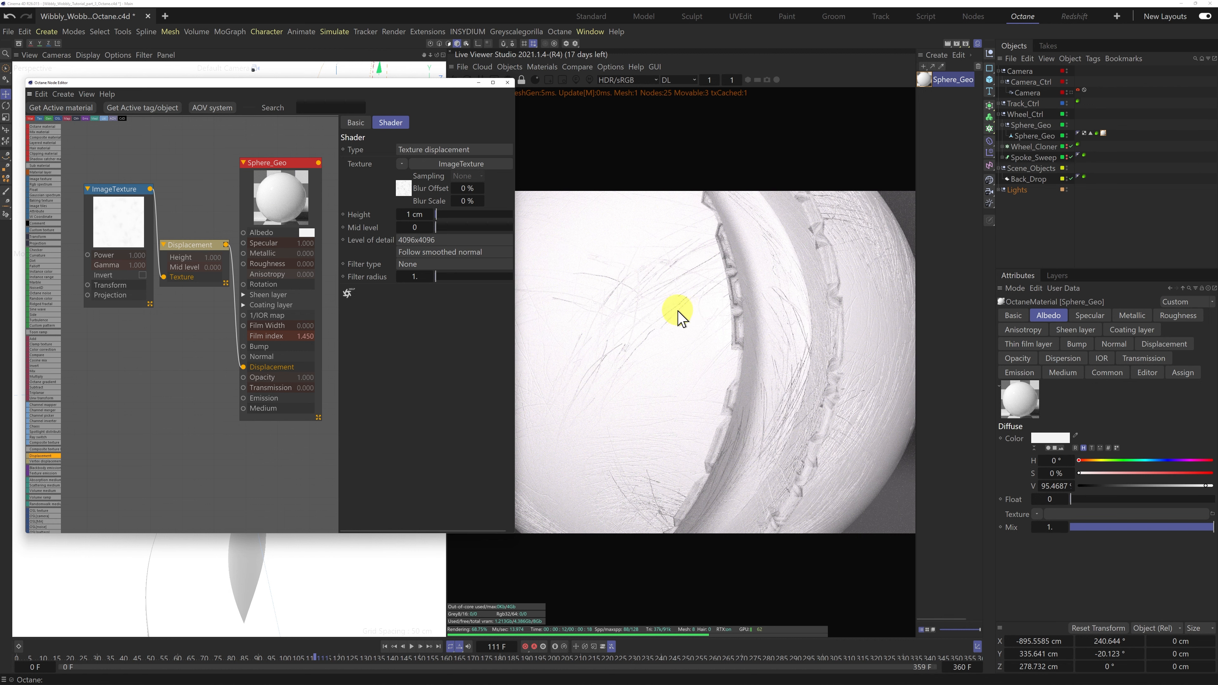
Try Cubic projection on the Sphere_Geo material tag, and set it back to UVW Mapping
left_click_drag(352, 86, 315, 84)
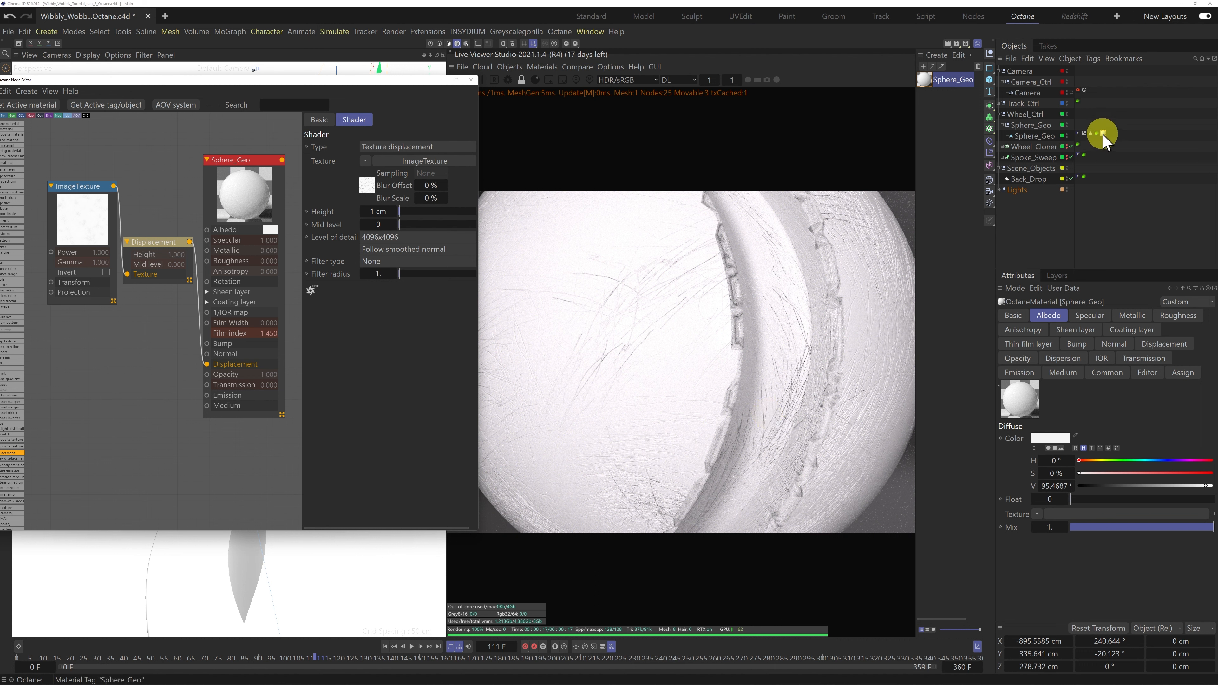
left_click(1103, 135)
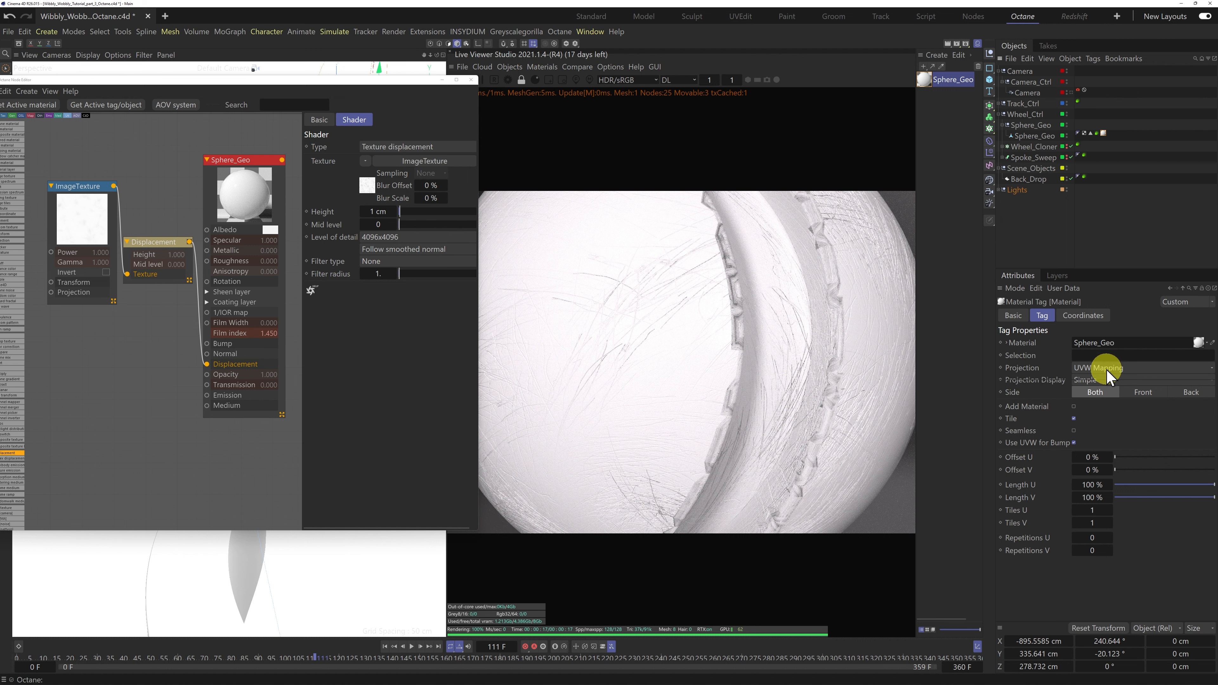
left_click(1108, 368)
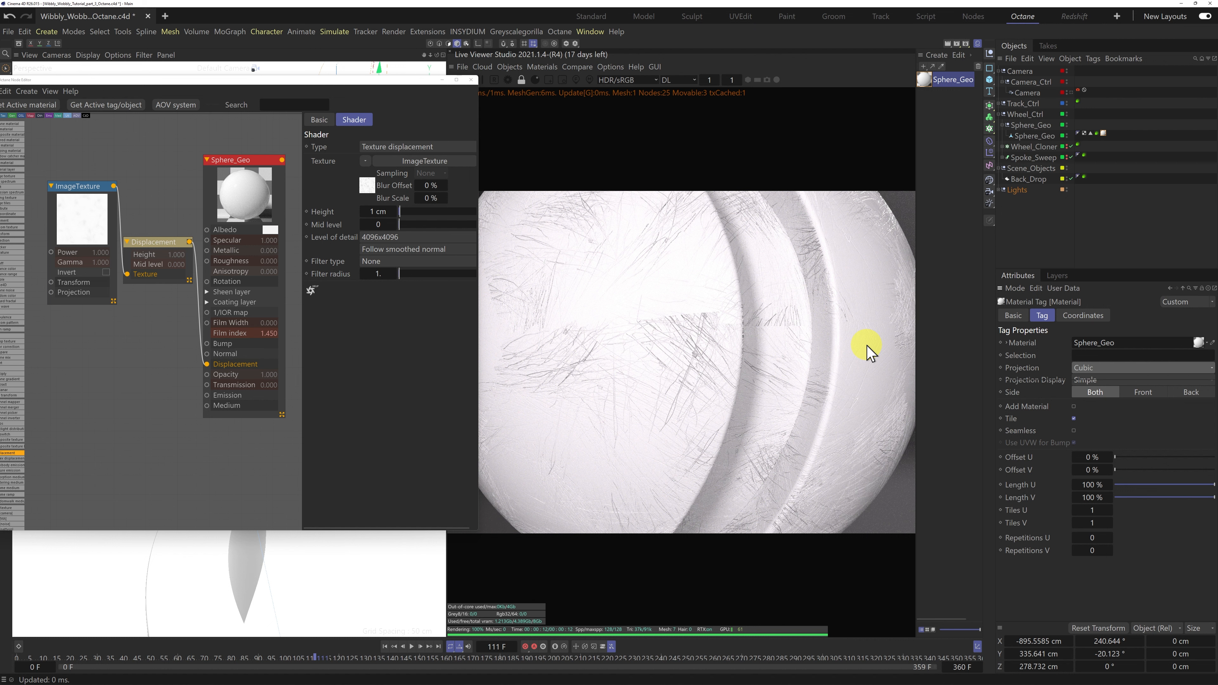
left_click(1091, 368)
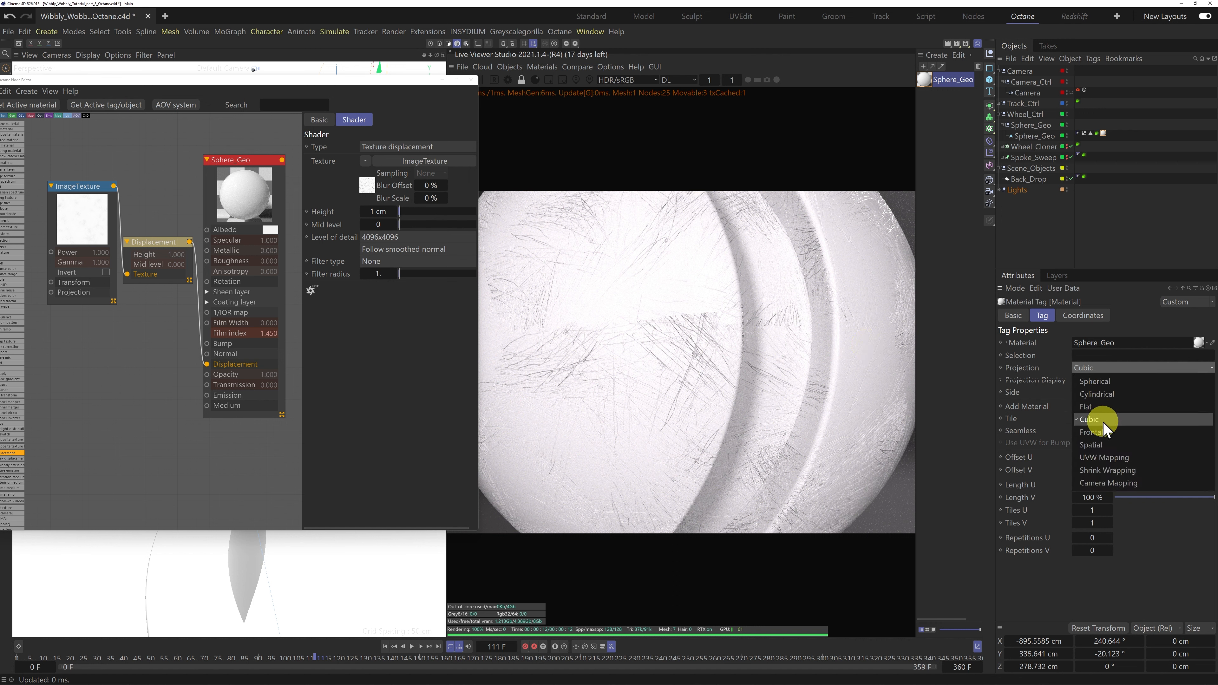
left_click(1104, 458)
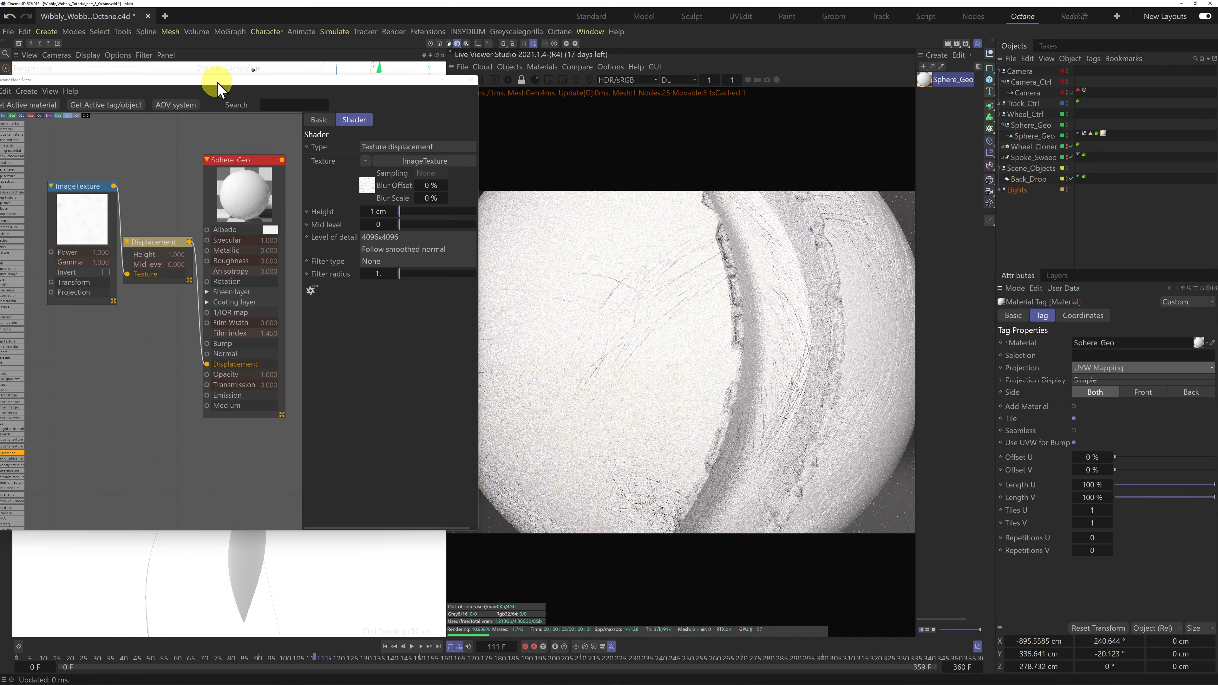
Delete the ImageTexture and Displacement nodes from the Sphere_Geo material
left_click_drag(218, 81, 370, 85)
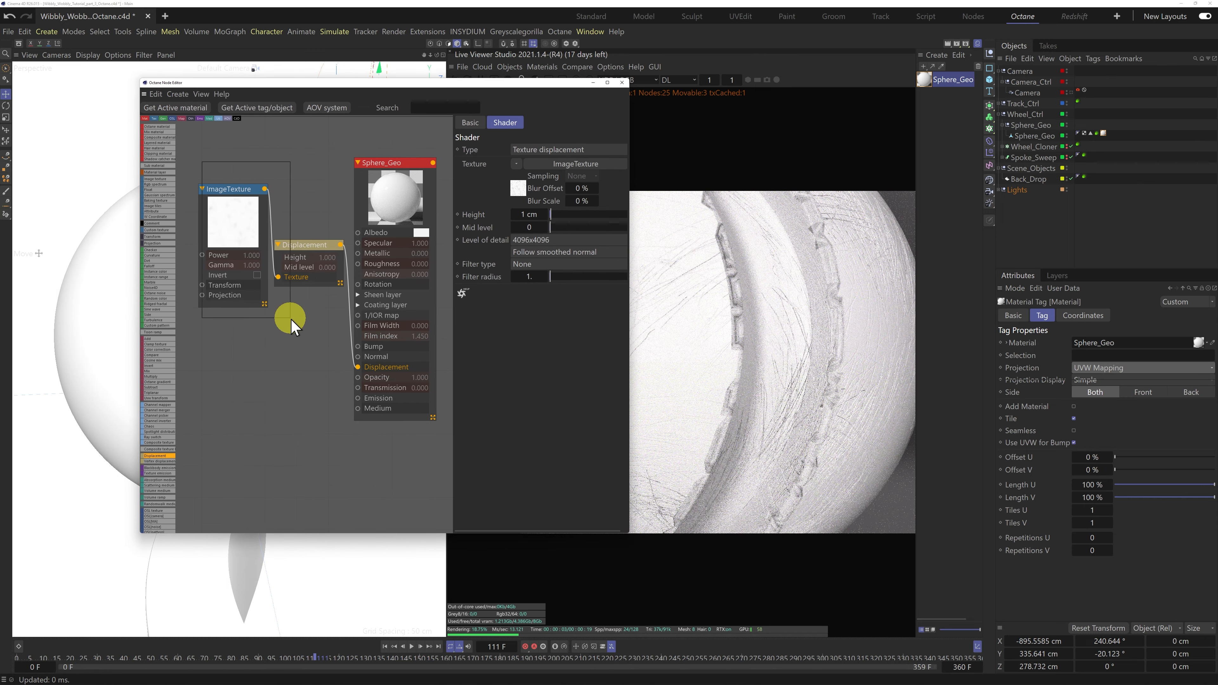
left_click(305, 328)
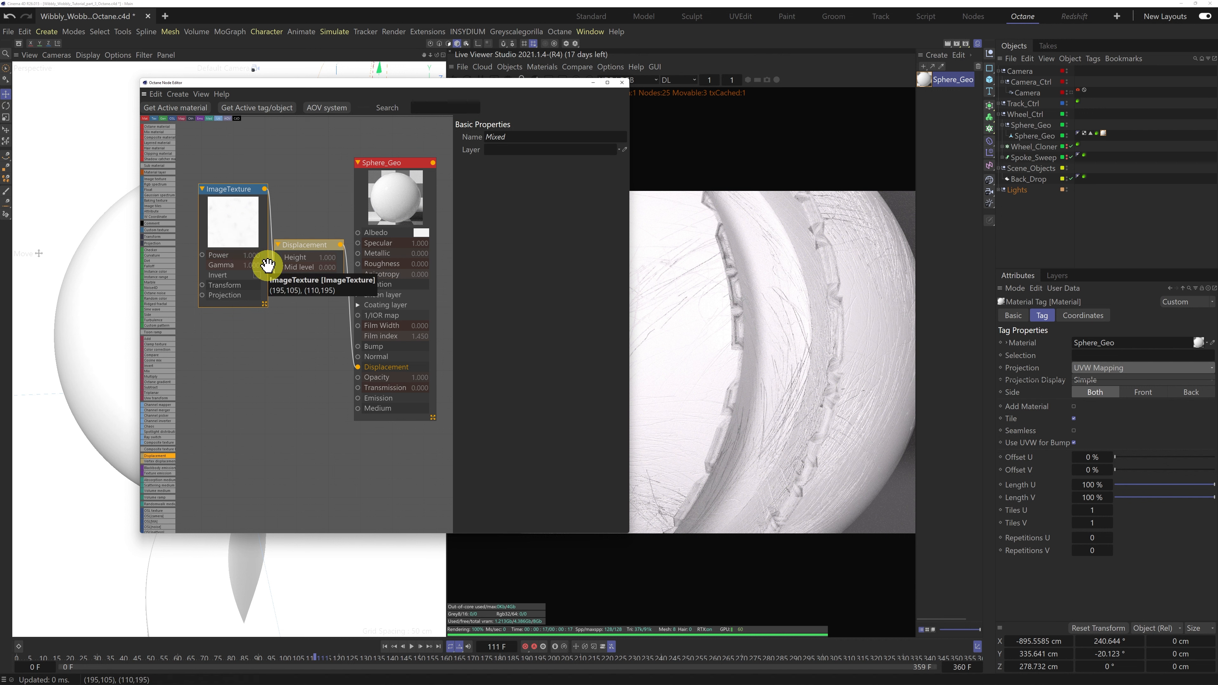
left_click_drag(225, 157, 317, 337)
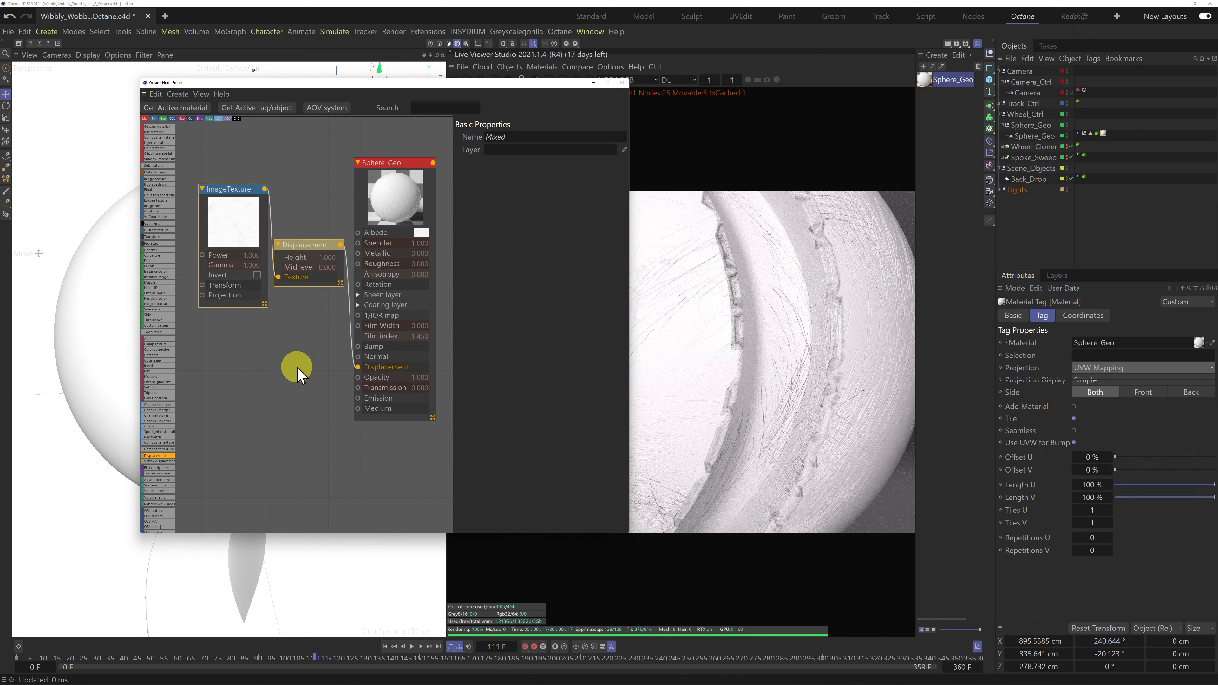
key("Delete")
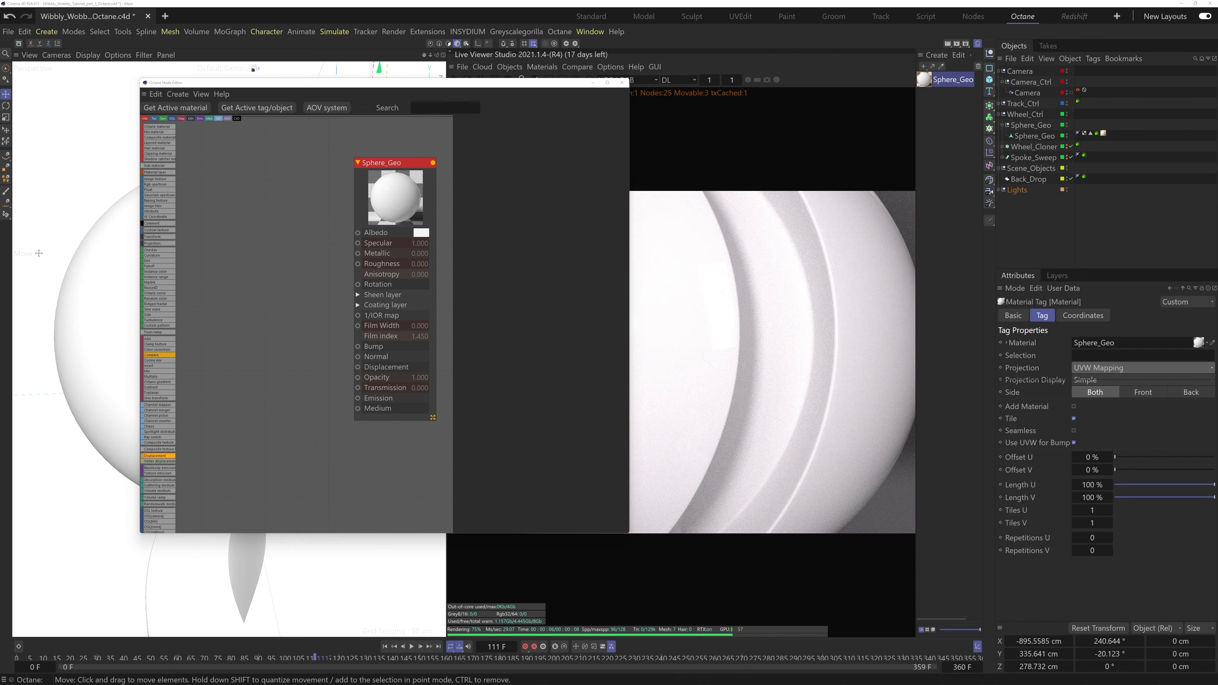
Add the C4-D-UV-Grid image as a texture node and connect it to the Sphere_Geo material's Albedo
left_click_drag(154, 179, 252, 184)
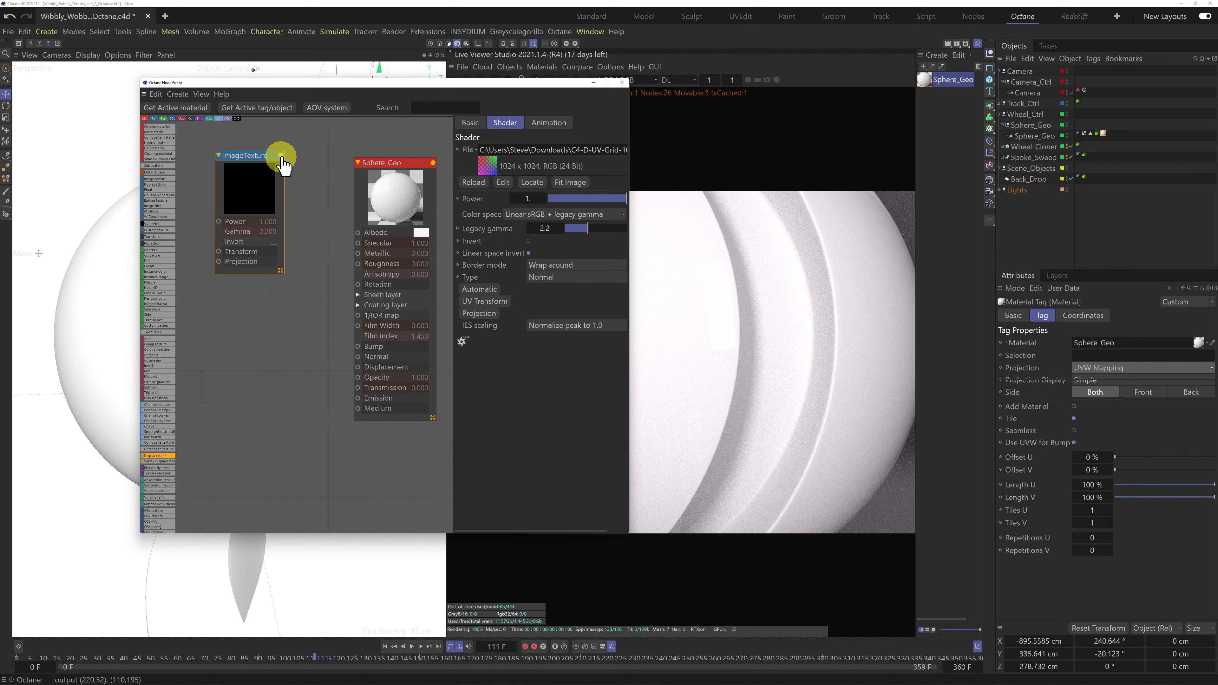
left_click_drag(280, 156, 360, 234)
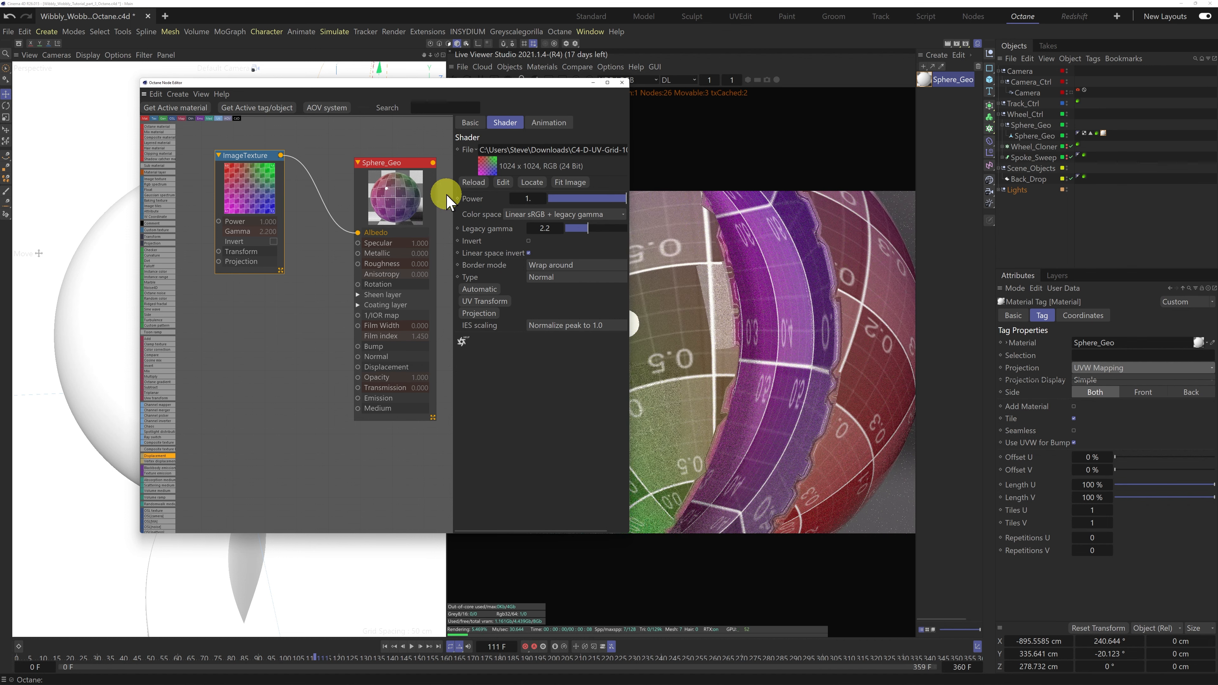
left_click_drag(517, 89, 403, 100)
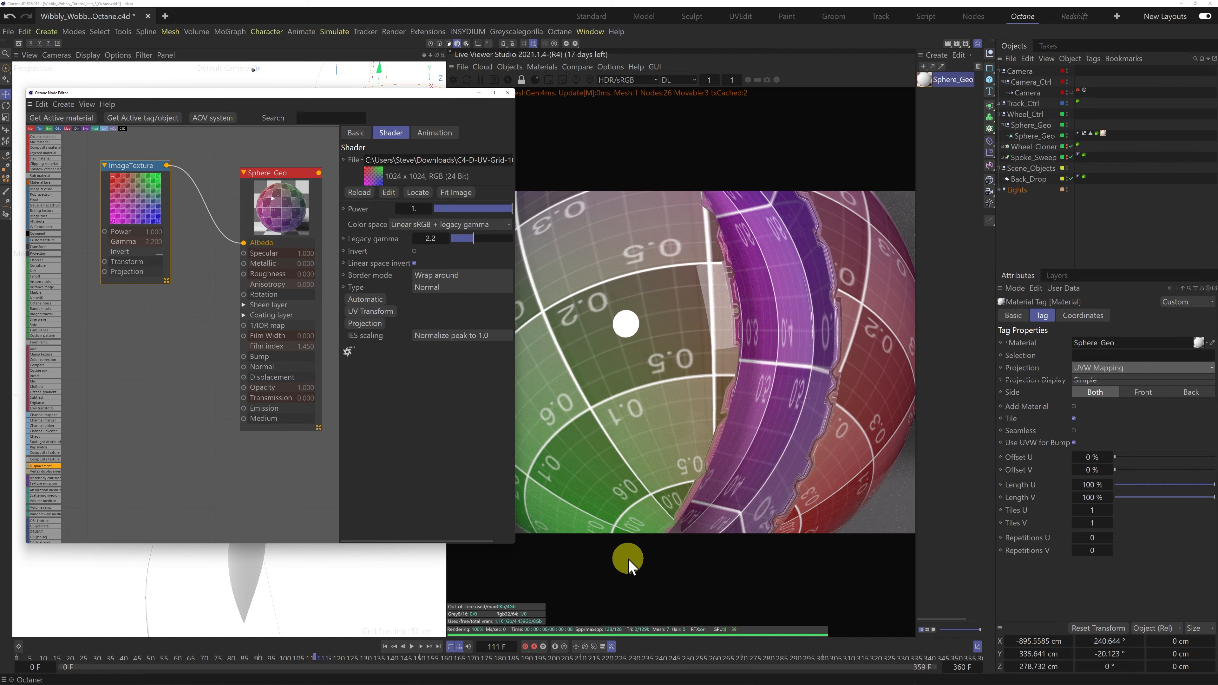
Set the Sphere_Geo material tag's projection to Cubic, and check the UV grid on the sphere between frames 0 and 119
left_click_drag(312, 662, 9, 642)
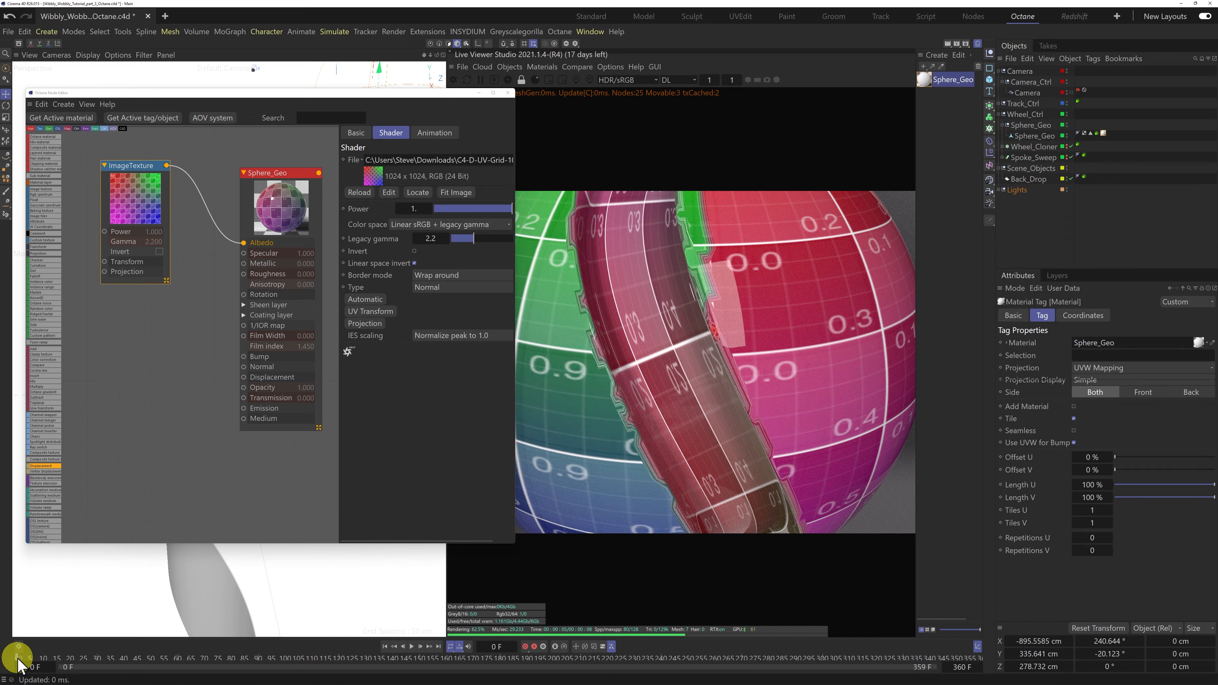
mouse_move(18, 660)
left_mouse_down()
mouse_move(250, 671)
mouse_move(163, 676)
mouse_move(27, 653)
mouse_move(14, 665)
left_mouse_up()
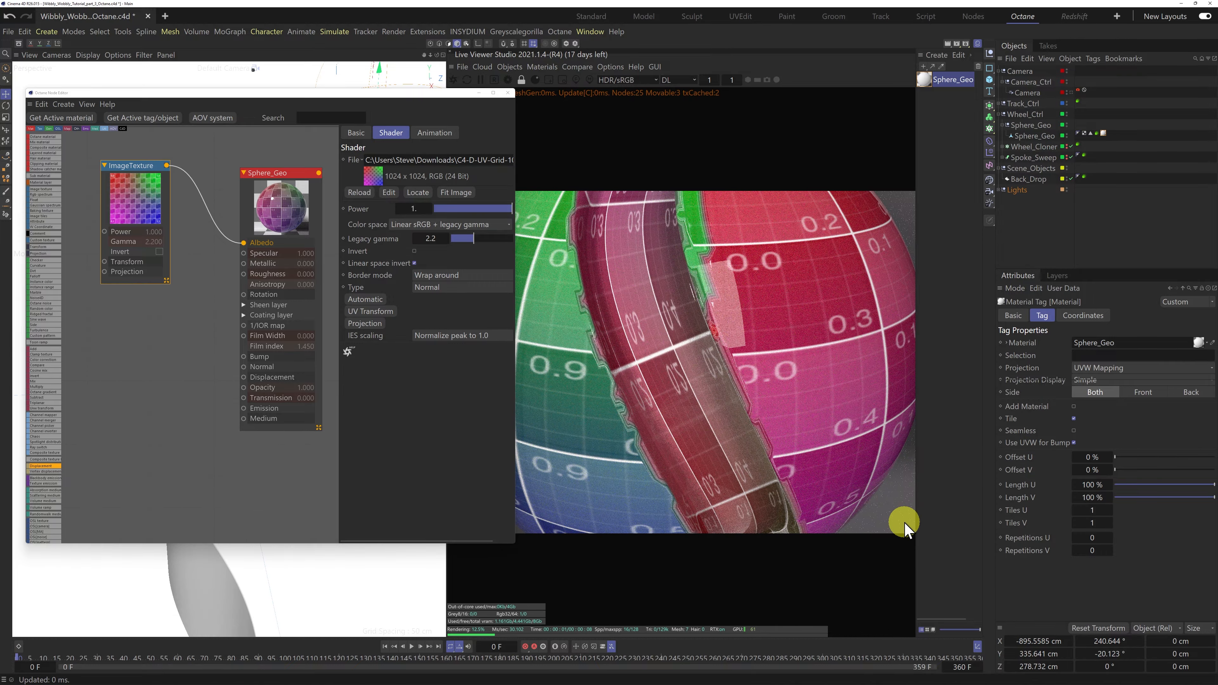
left_click(1096, 368)
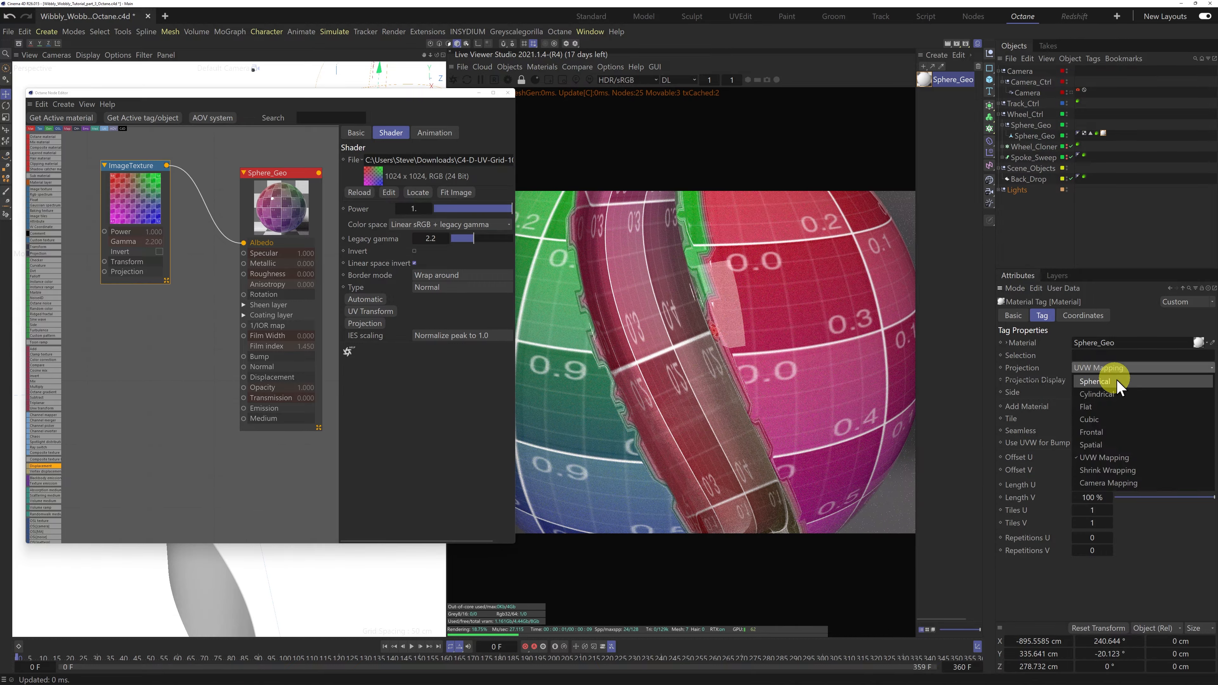
left_click(1091, 421)
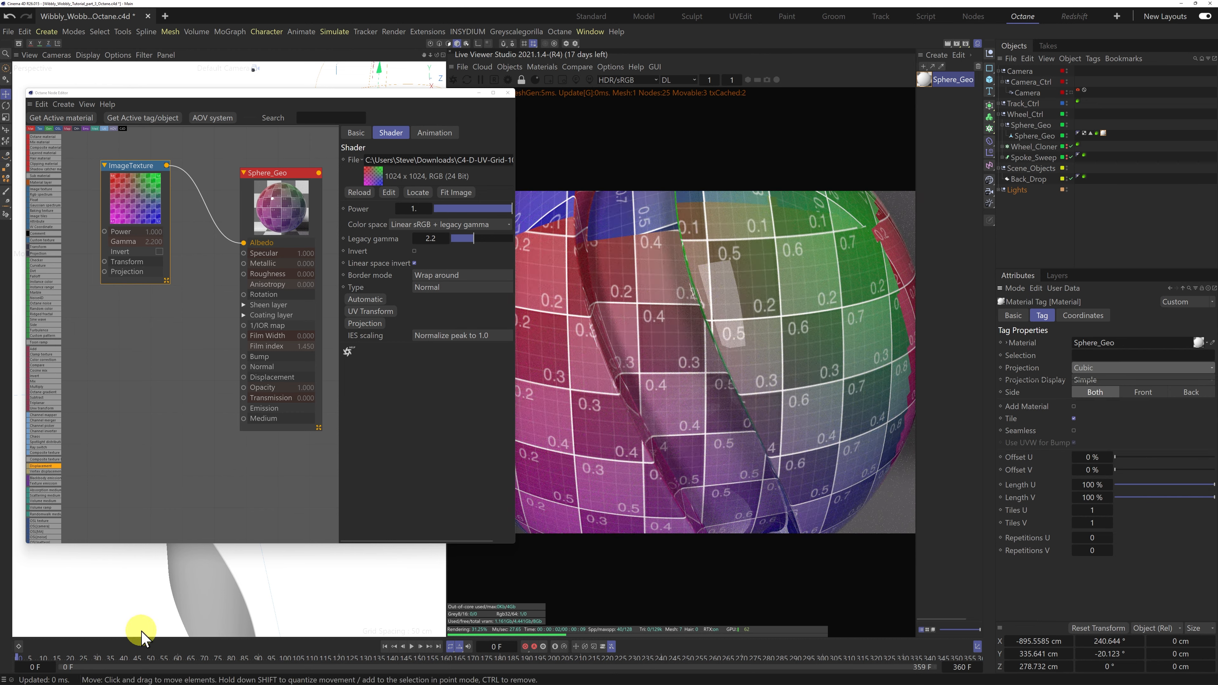
left_click_drag(20, 662, 336, 658)
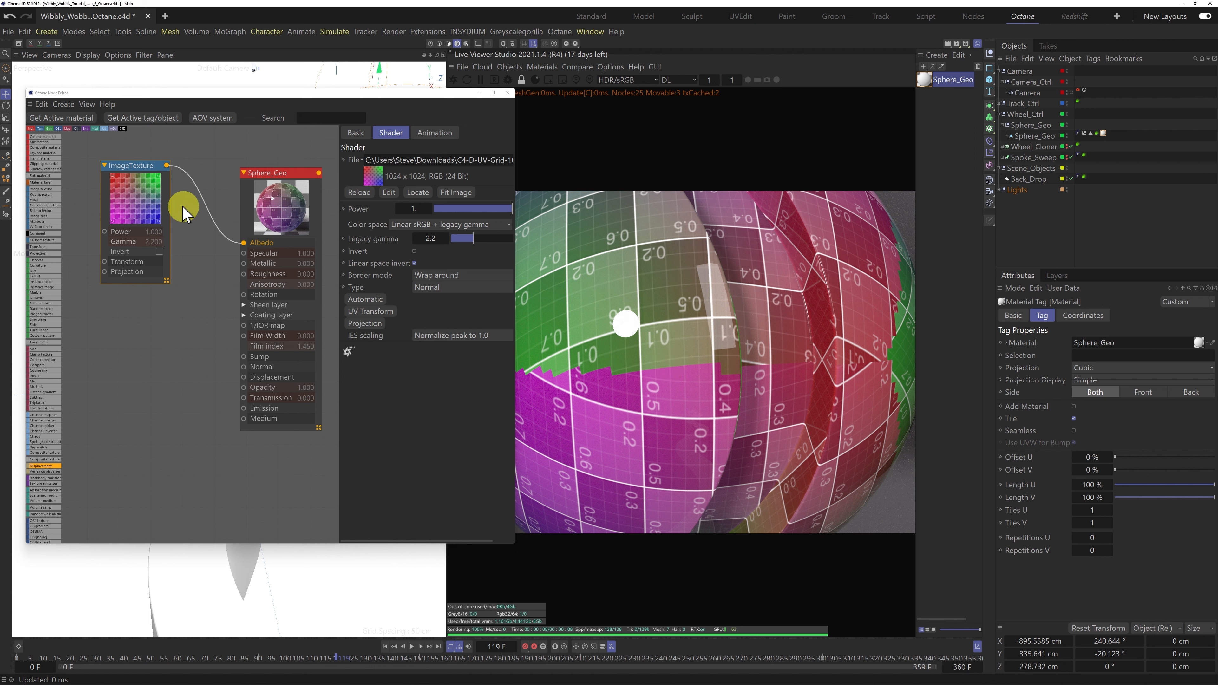
Connect a Texture Projection node to the ImageTexture's Projection input and set its texture projection to Triplanar
left_click_drag(134, 165, 165, 173)
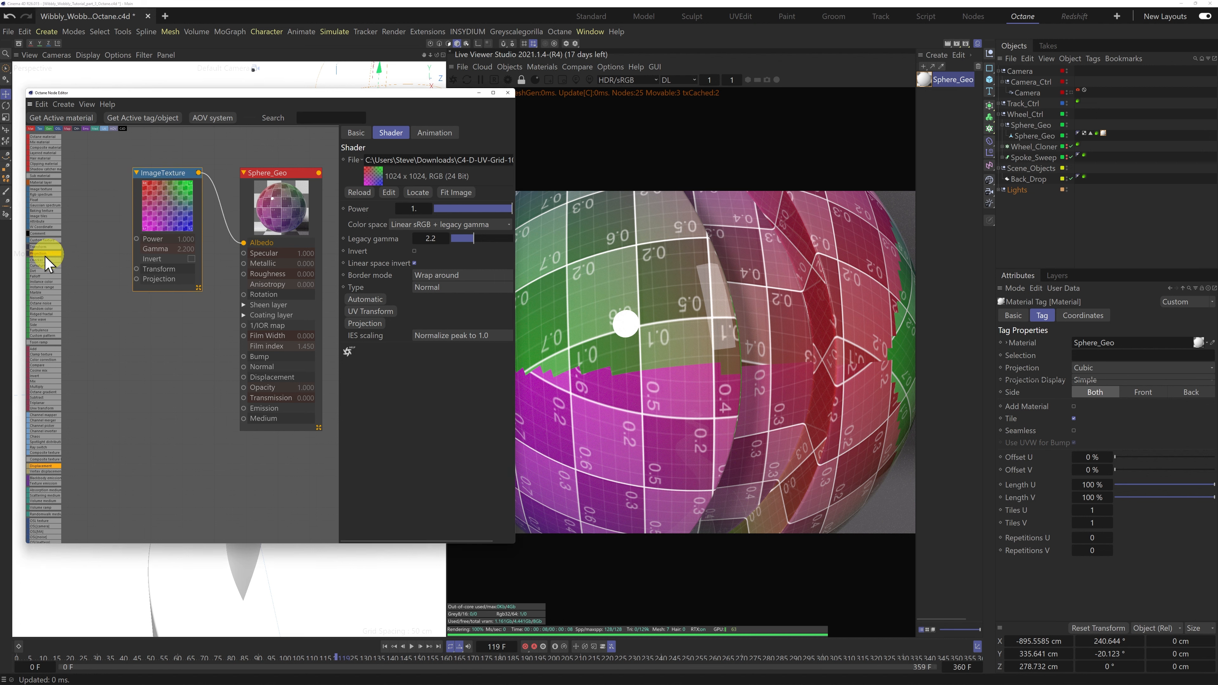
left_click_drag(33, 262, 136, 280)
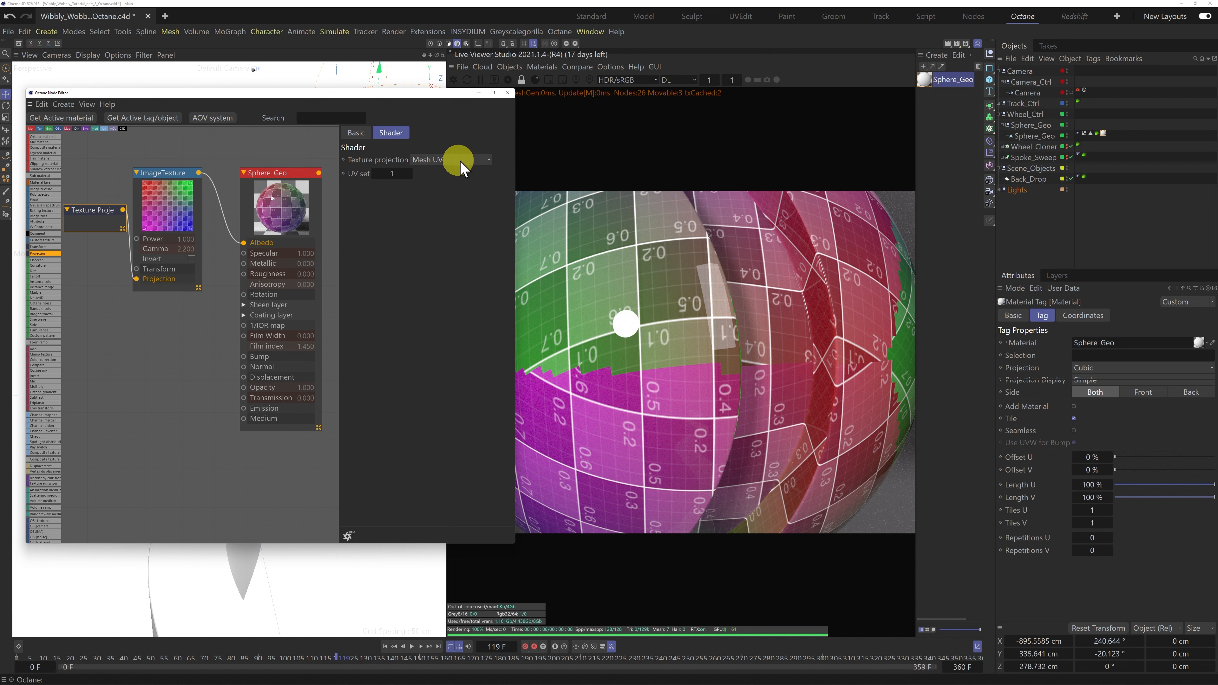
left_click(486, 161)
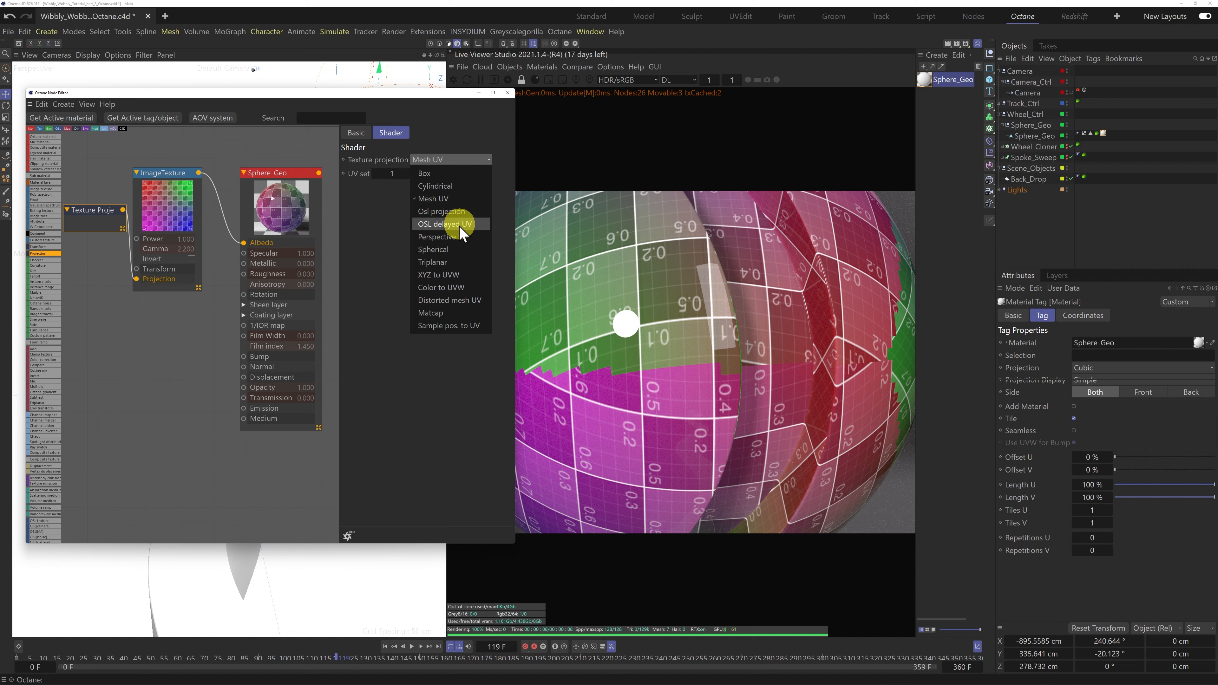
left_click(446, 265)
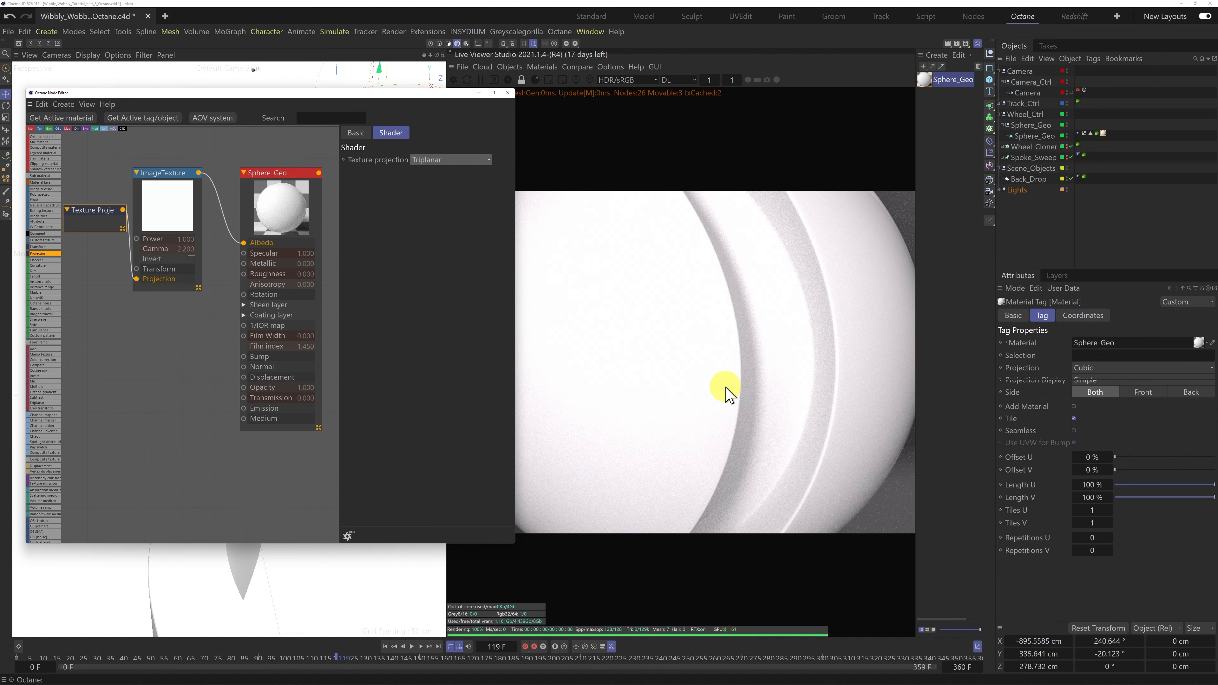
Add a Triplanar node and position it between the ImageTexture and Sphere_Geo nodes, making room in the node graph
left_click_drag(38, 404, 153, 316)
left_click_drag(340, 308, 369, 308)
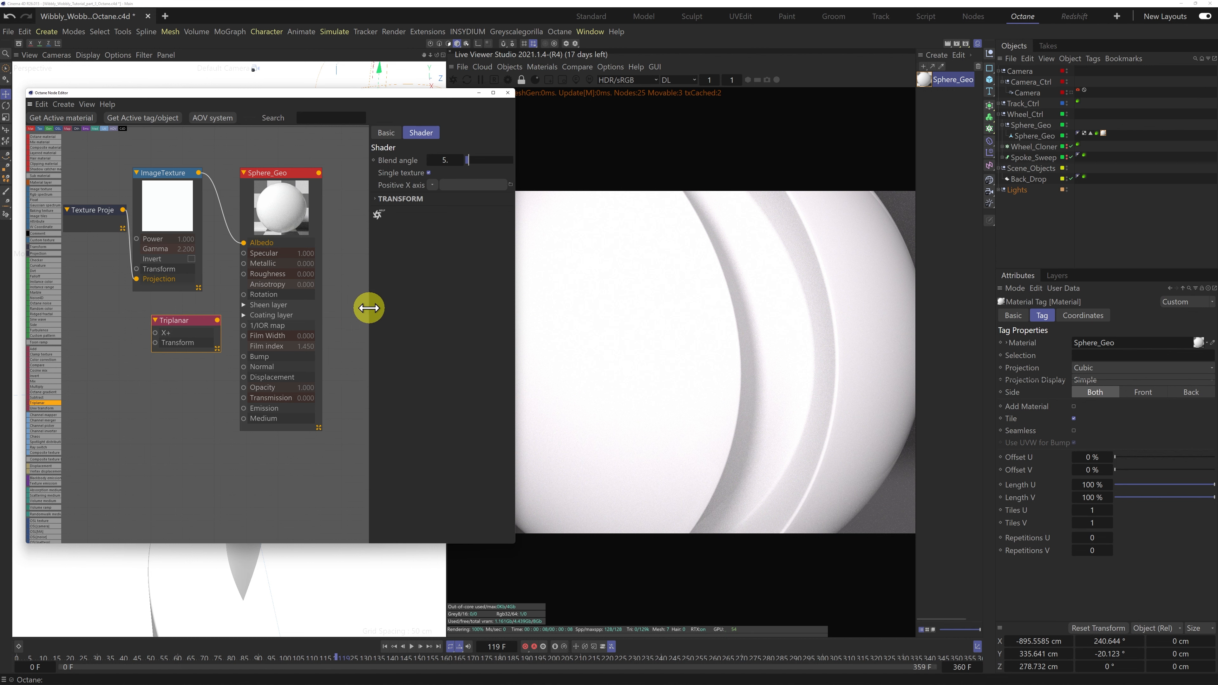
left_click_drag(515, 336, 574, 340)
left_click_drag(273, 215, 342, 205)
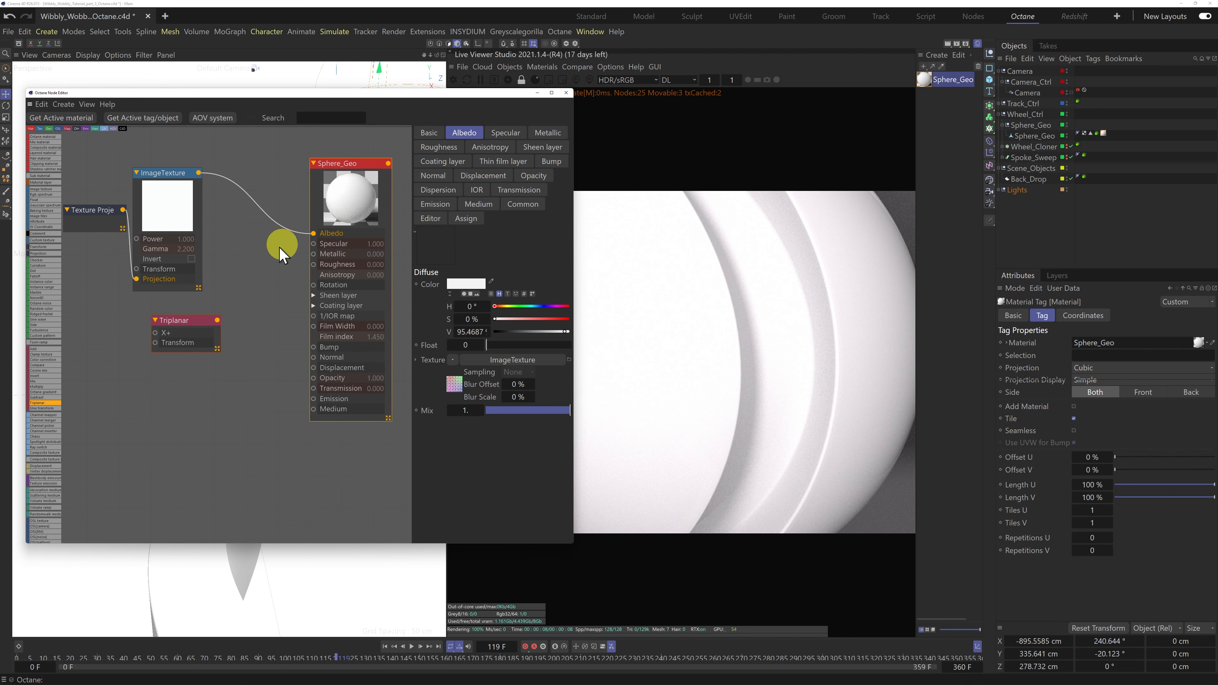
left_click_drag(166, 322, 234, 242)
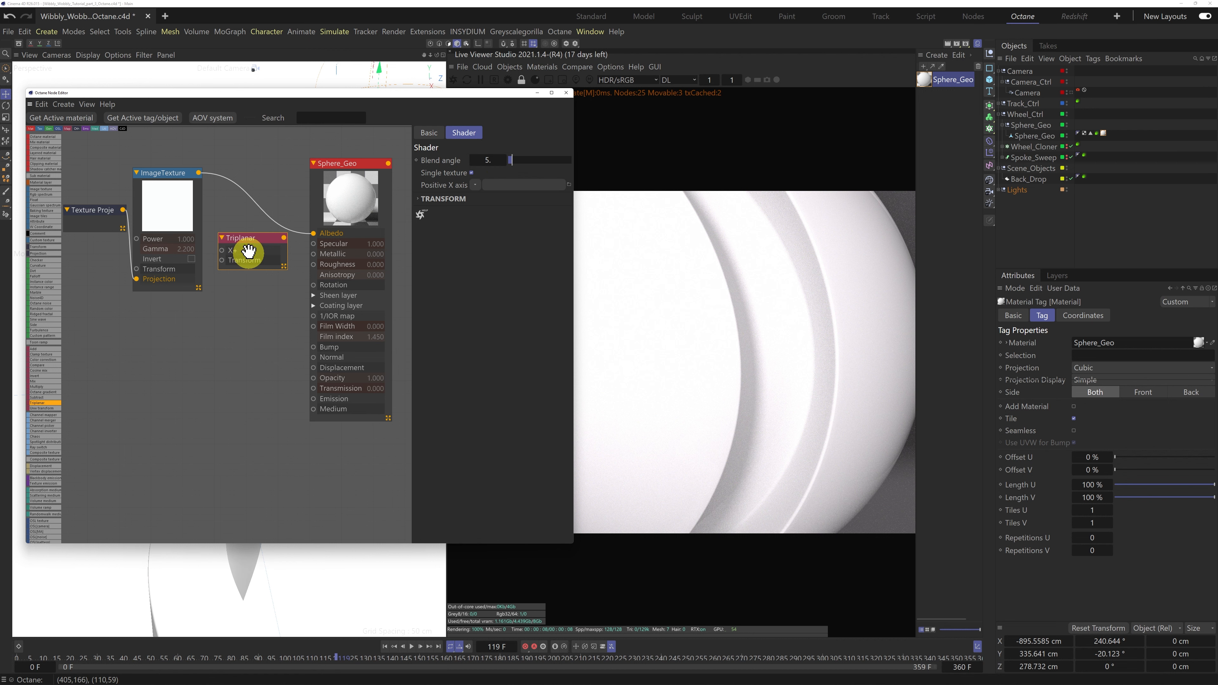
Turn off Single texture on the Triplanar node, then route the ImageTexture through its X+ input into the Sphere_Geo Albedo
left_click(472, 173)
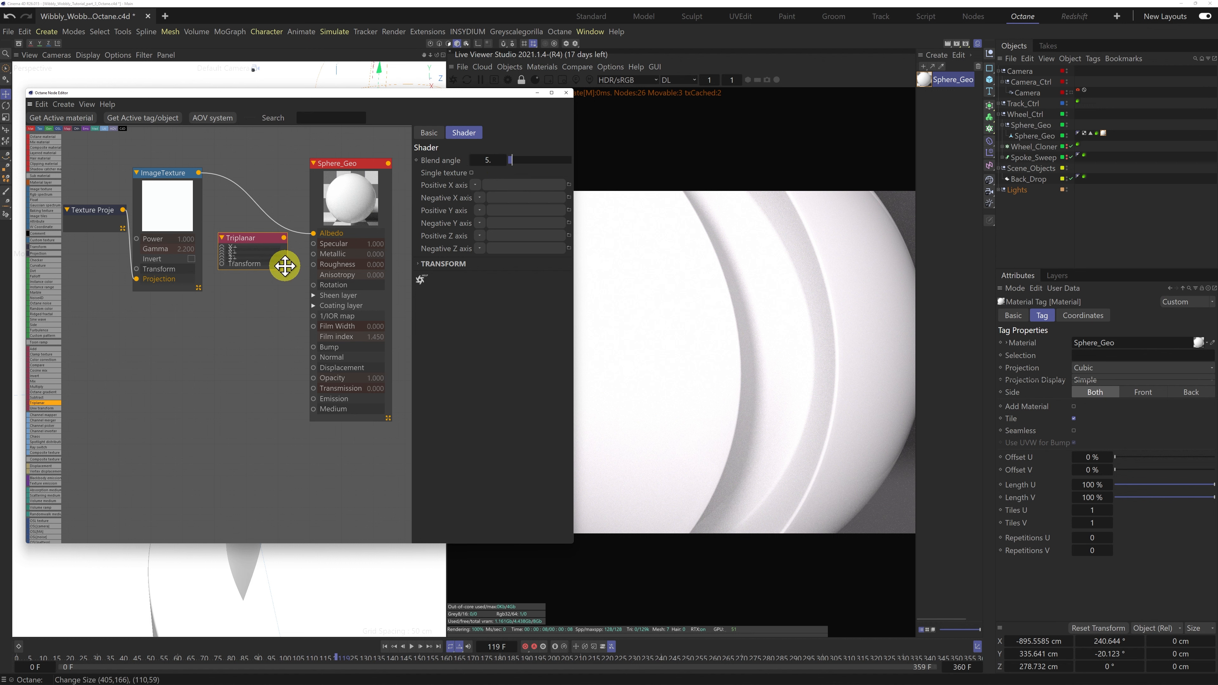
left_click_drag(284, 266, 294, 331)
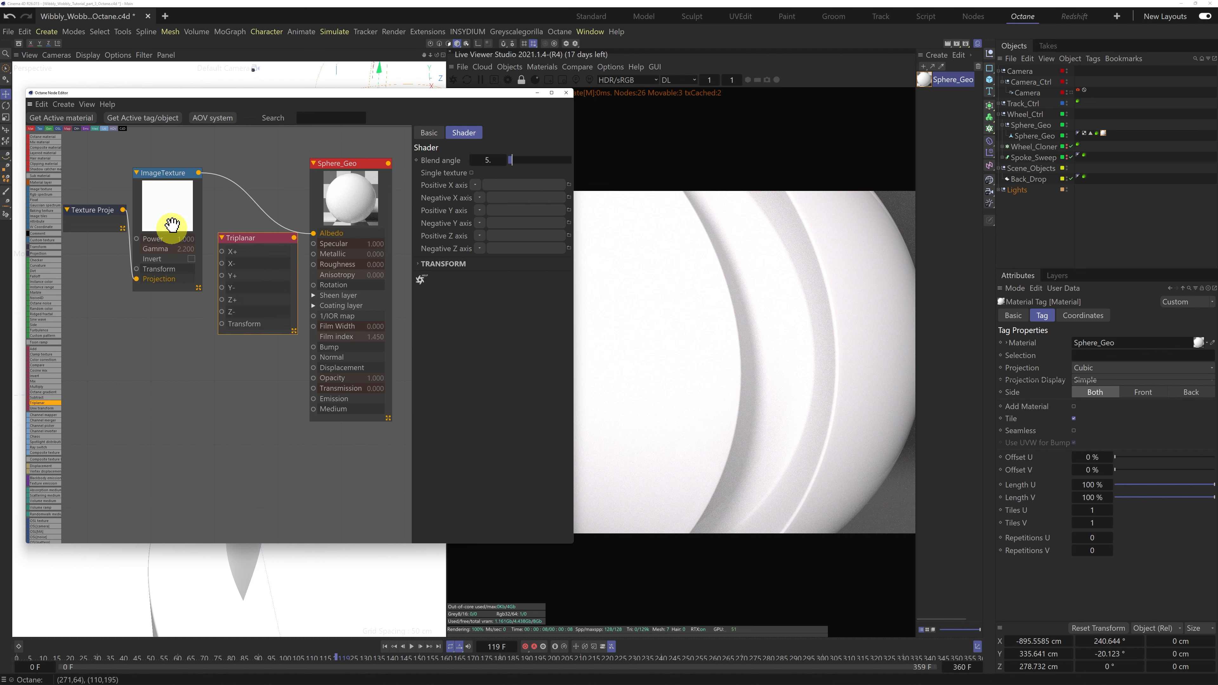
left_click_drag(199, 173, 222, 251)
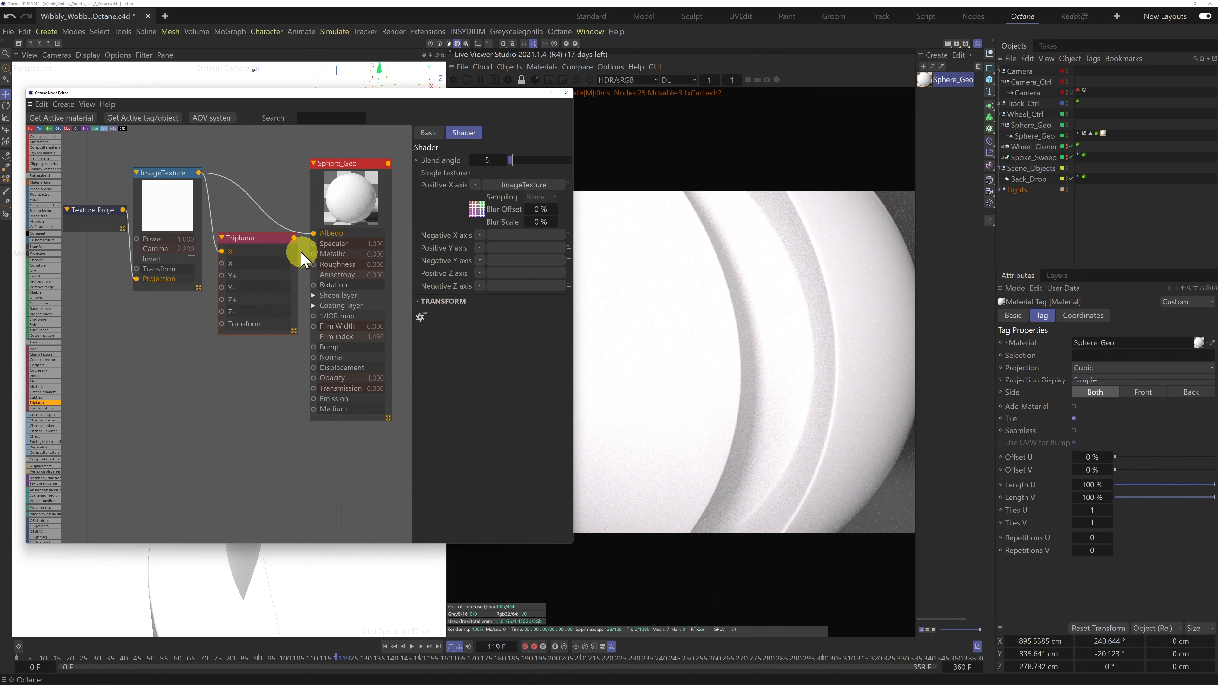
left_click_drag(294, 239, 314, 233)
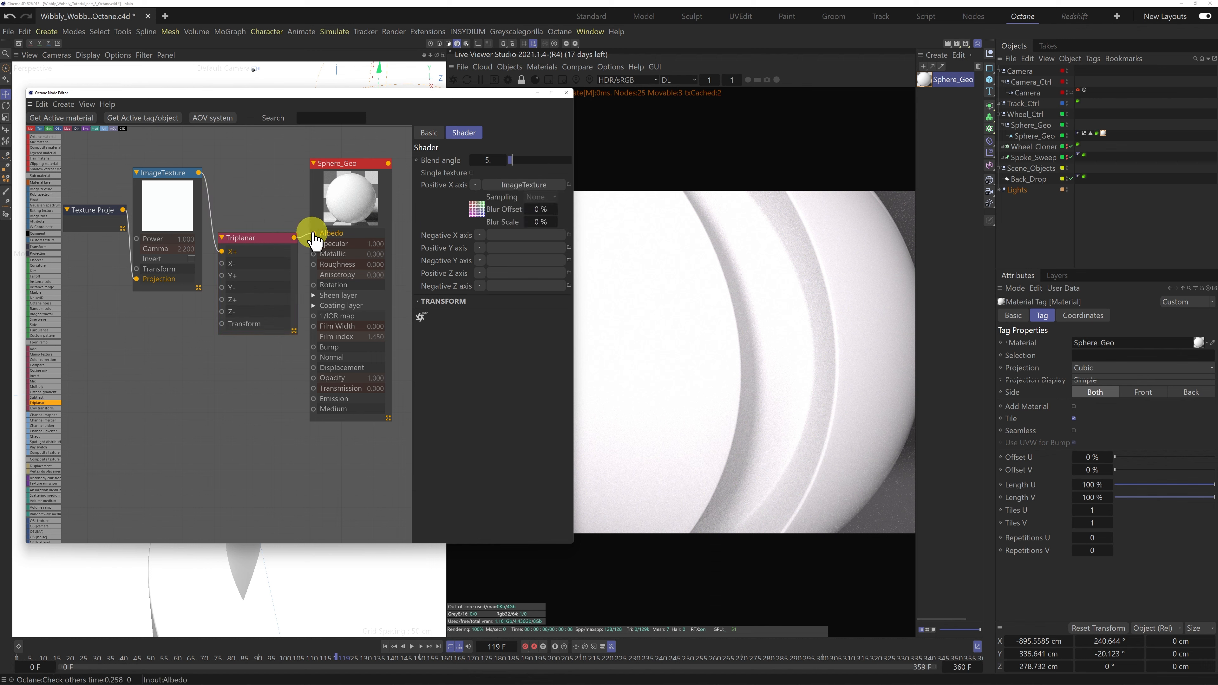
Connect the ImageTexture to the Triplanar's Y+ input too, and compare the projection on the sphere at frames 0 and 15
left_click_drag(297, 92, 228, 67)
left_click_drag(336, 658, 2, 656)
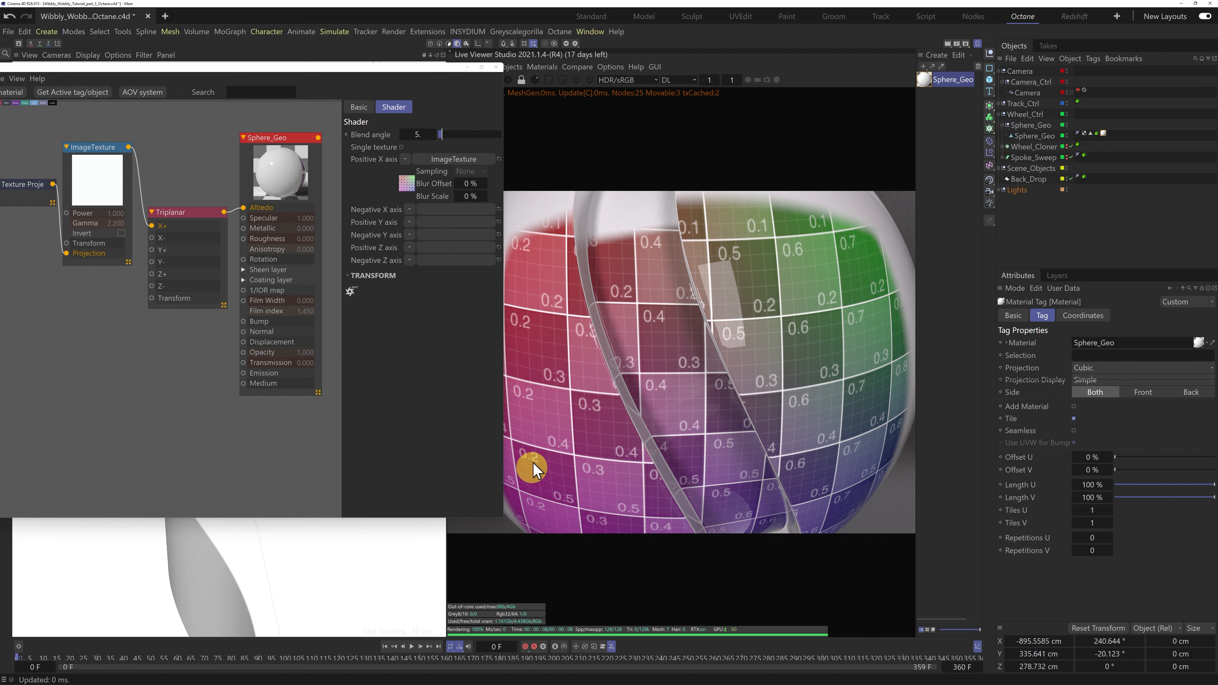
left_click_drag(131, 152, 152, 250)
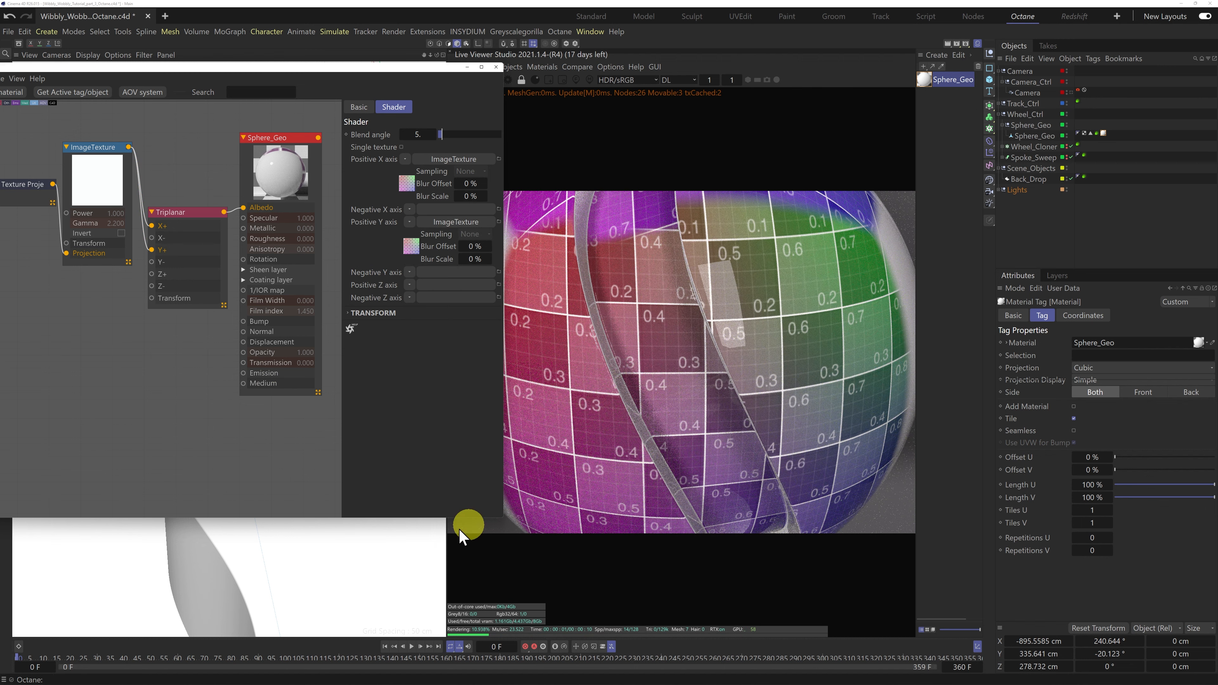
left_click_drag(21, 660, 58, 640)
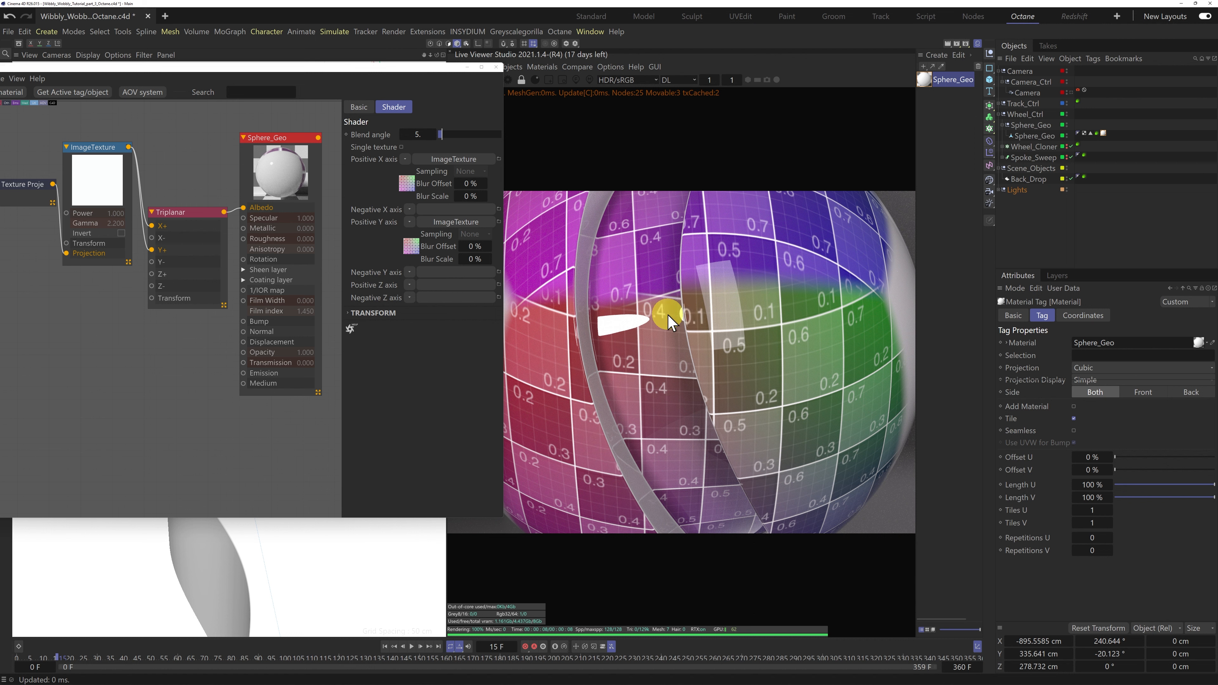
Set the Triplanar node's blend angle to 10, re-enable Single texture, and shrink the node to fit its inputs
left_click(416, 135)
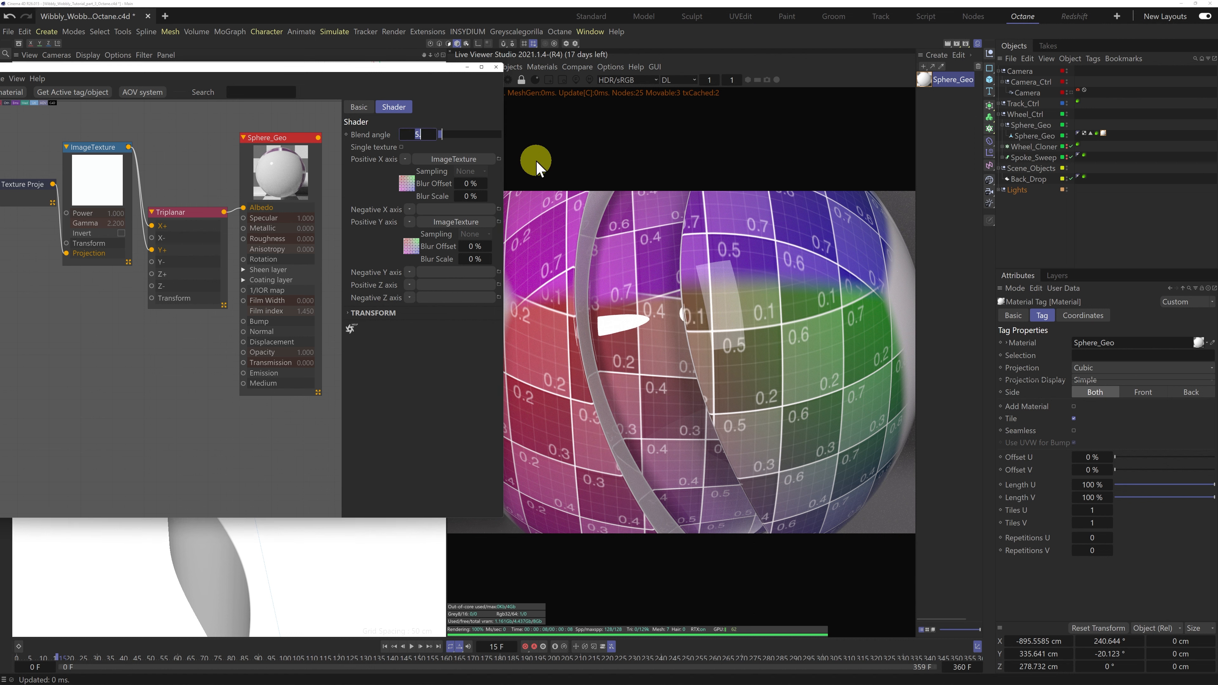
type("0")
key("Return")
type("1")
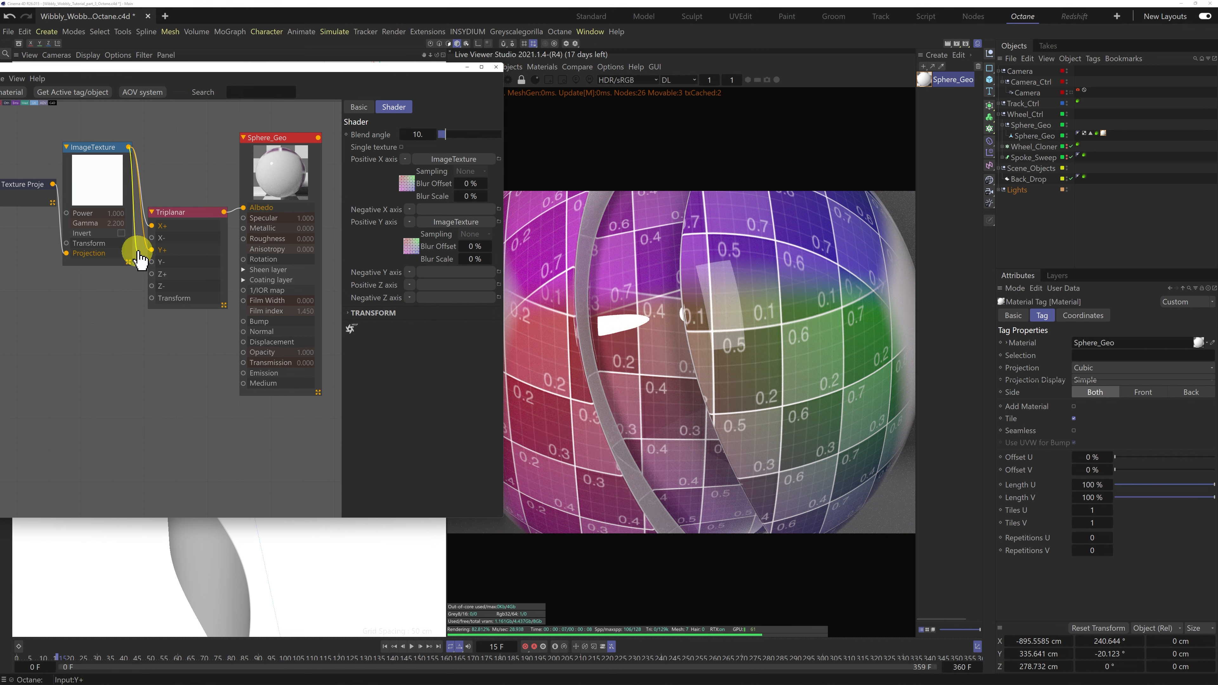
left_click(402, 146)
left_click_drag(223, 299, 219, 244)
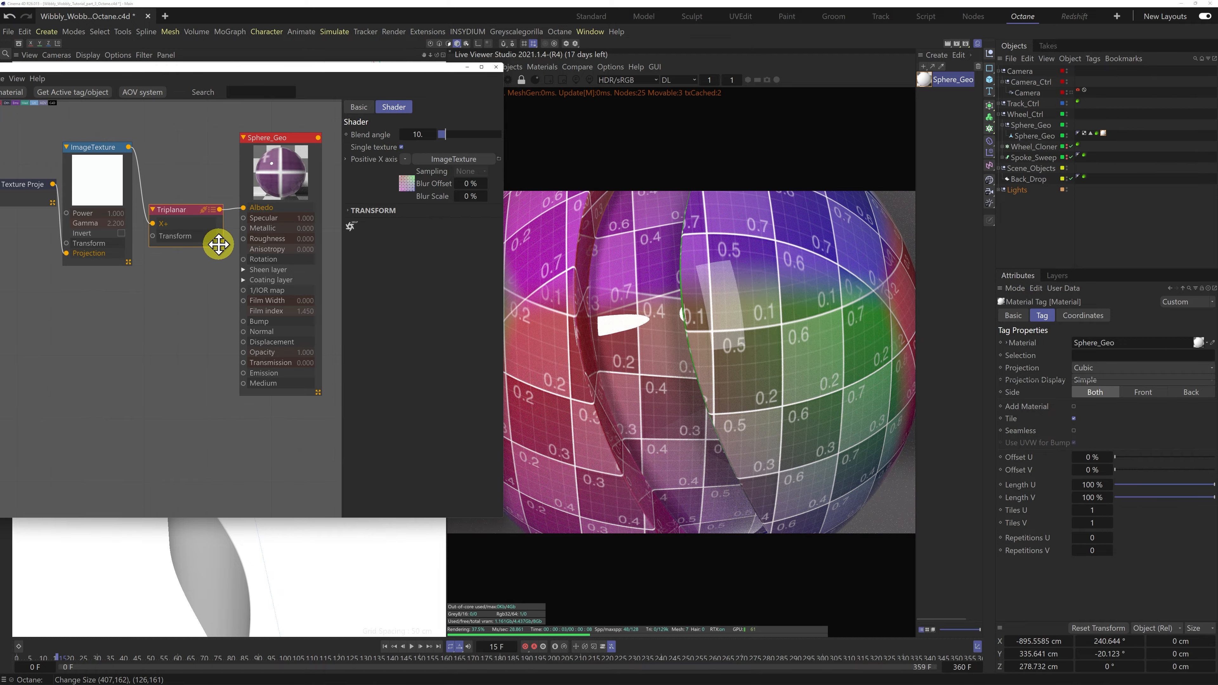
Examine the triplanar UV grid on the whole sphere while scrubbing the animation from frame 15 to 272
left_click_drag(362, 69, 253, 82)
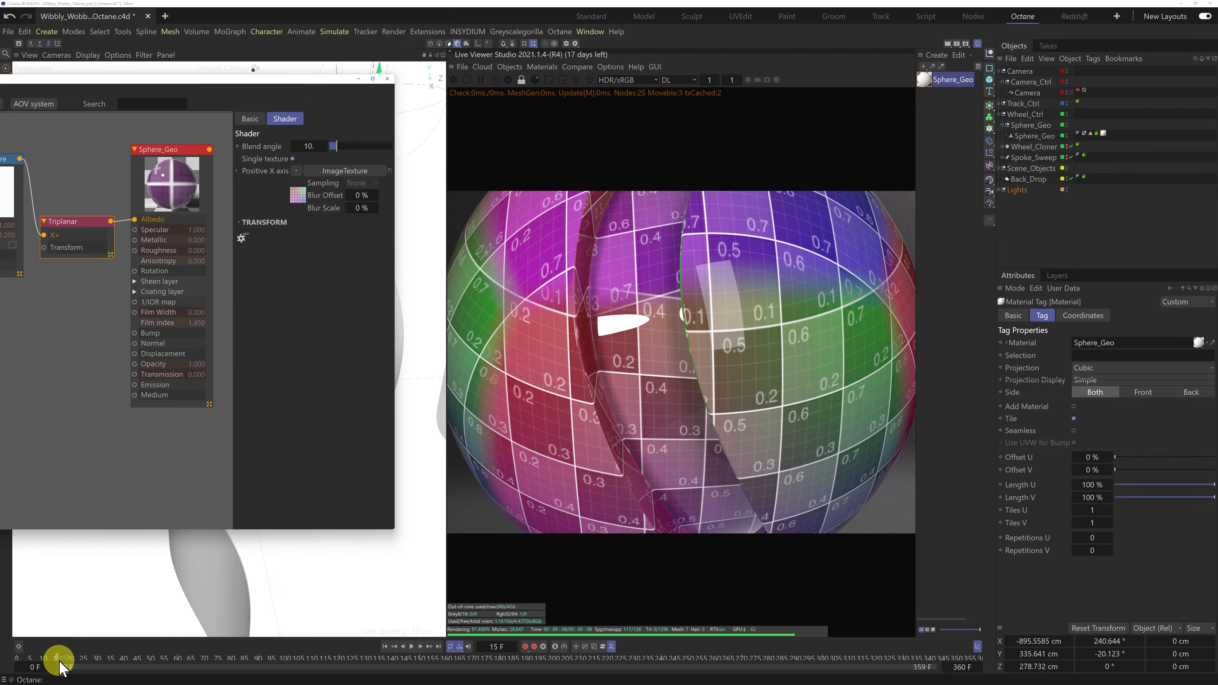
left_click_drag(60, 663, 617, 679)
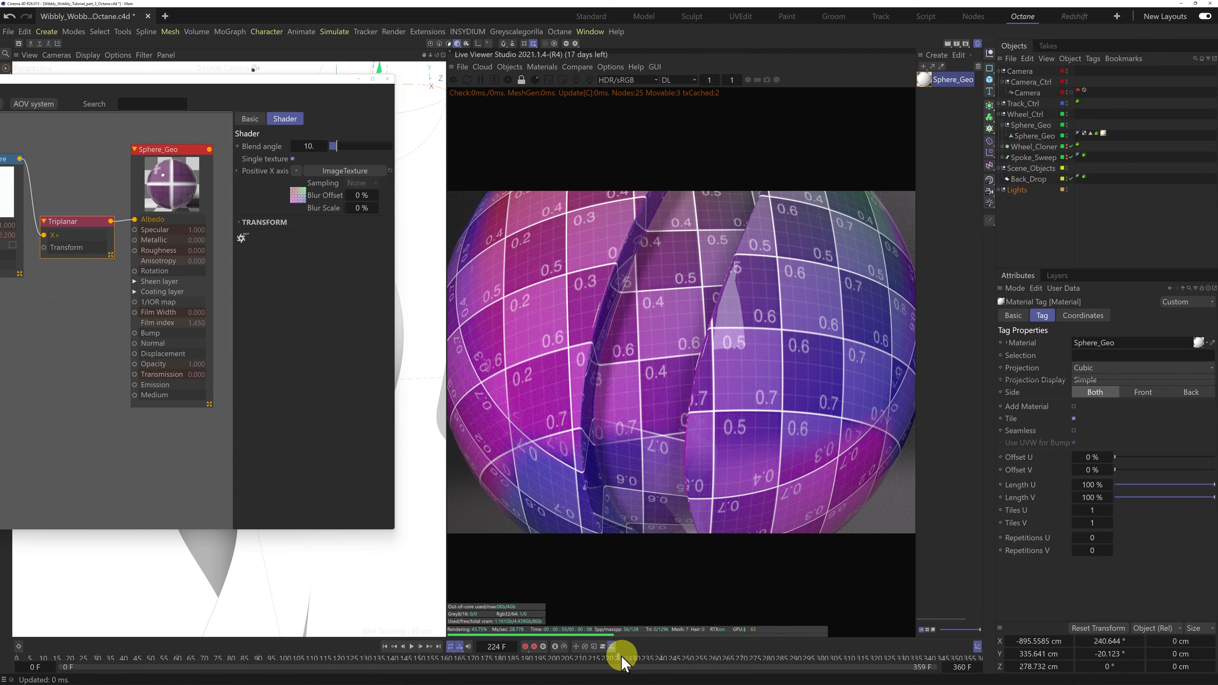
left_click_drag(624, 660, 748, 662)
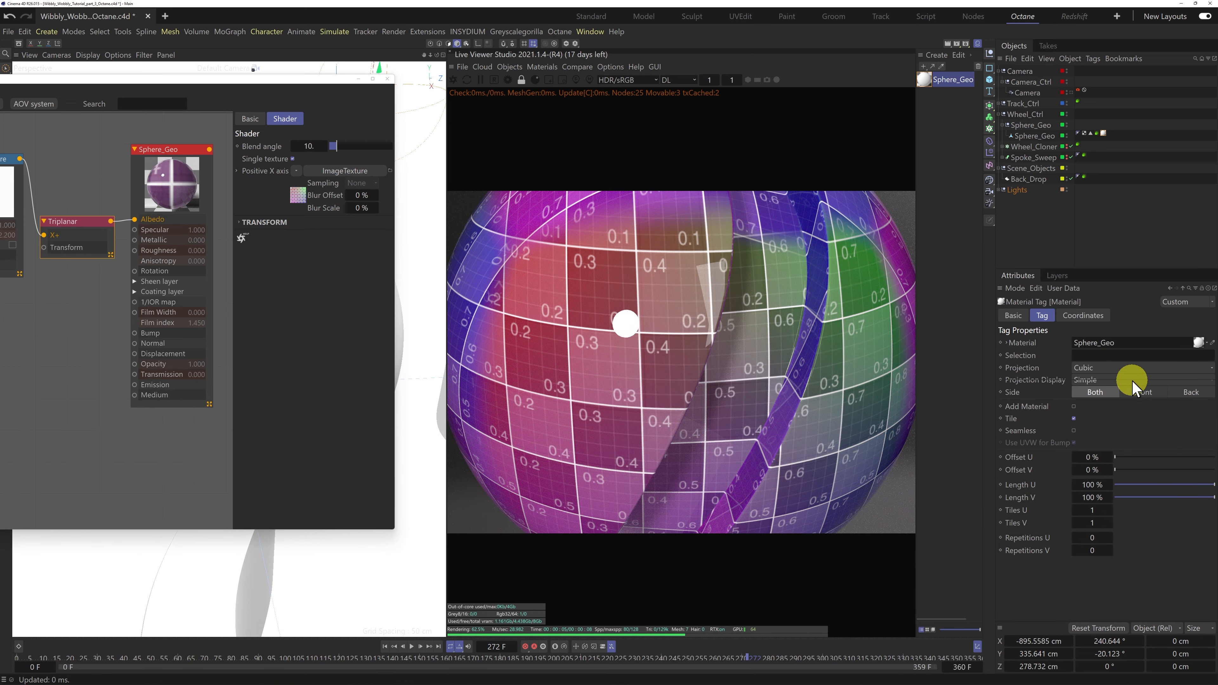
Disconnect the UV grid ImageTexture from the Triplanar and Texture Projection nodes and delete it
left_click_drag(211, 79, 381, 71)
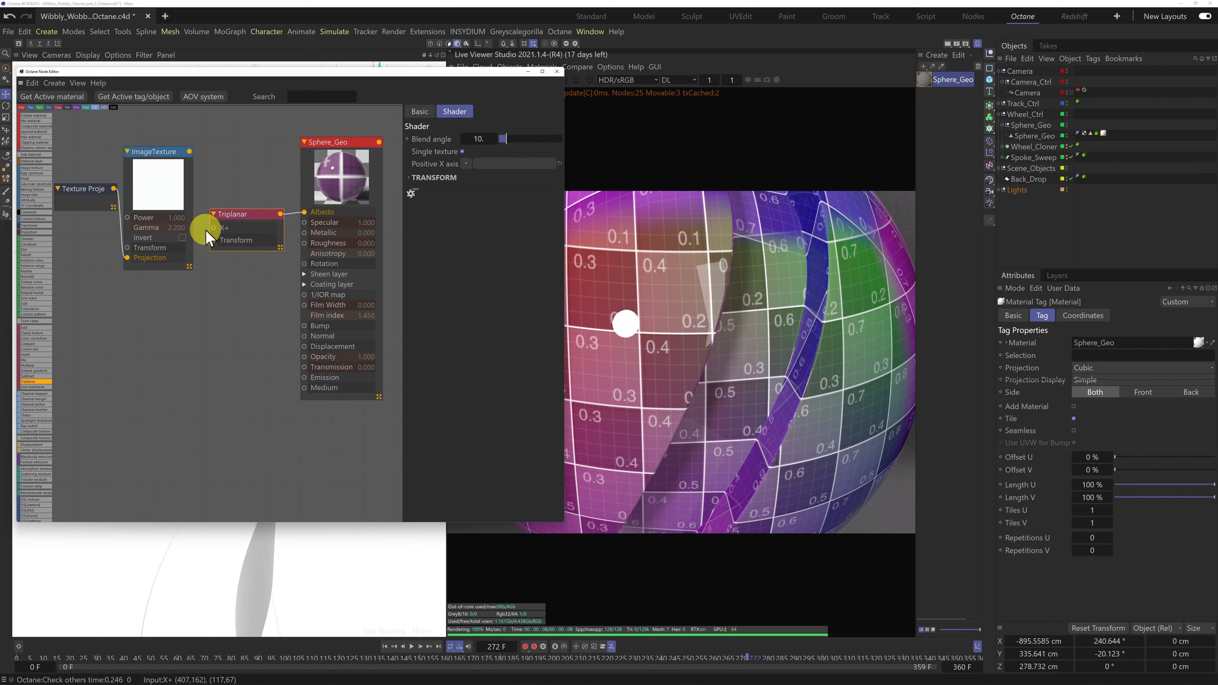
left_click_drag(206, 231, 114, 258)
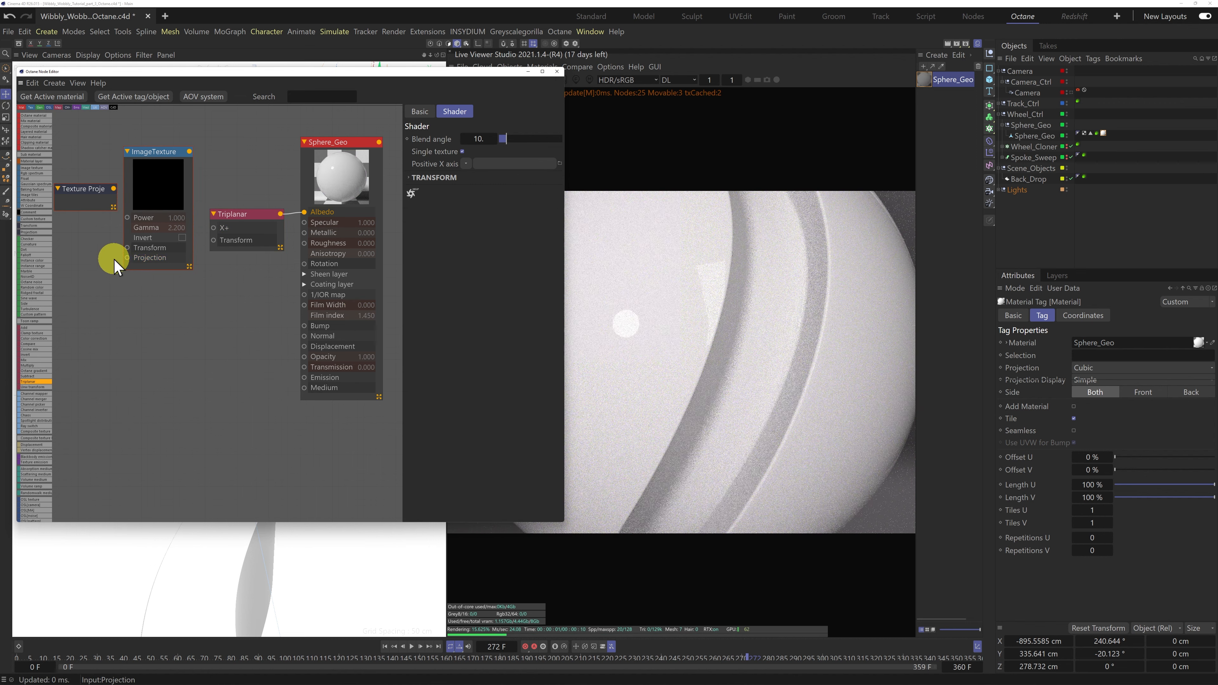
left_click(160, 192)
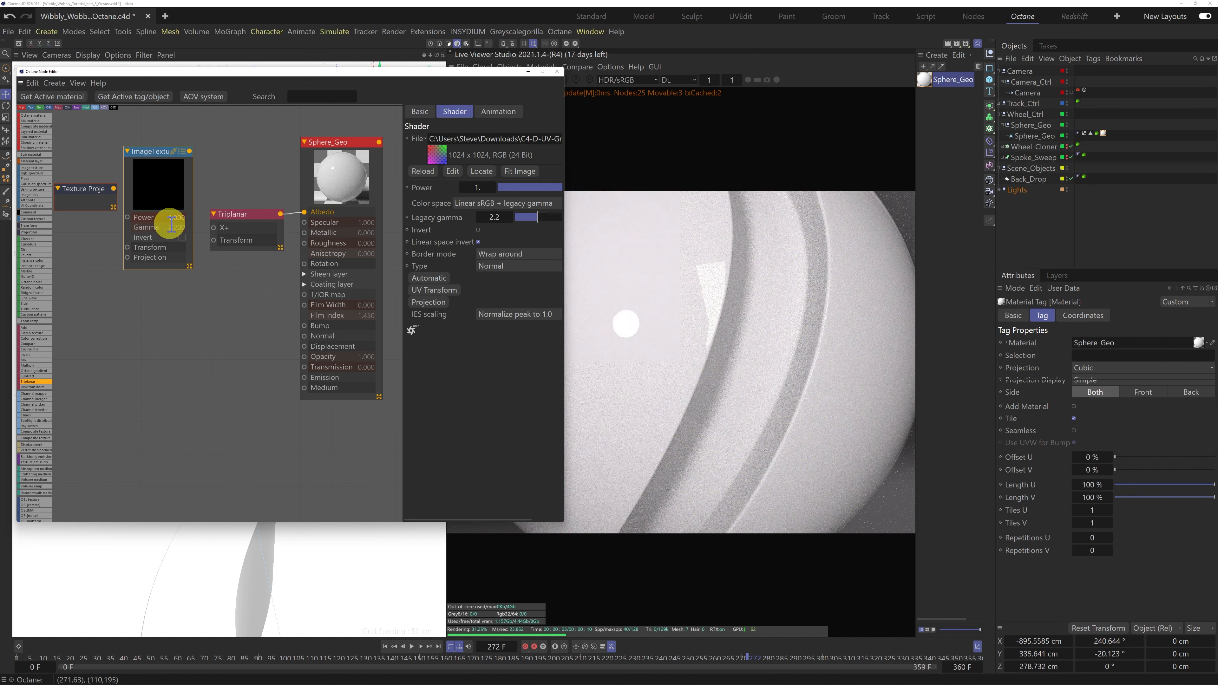
key("Delete")
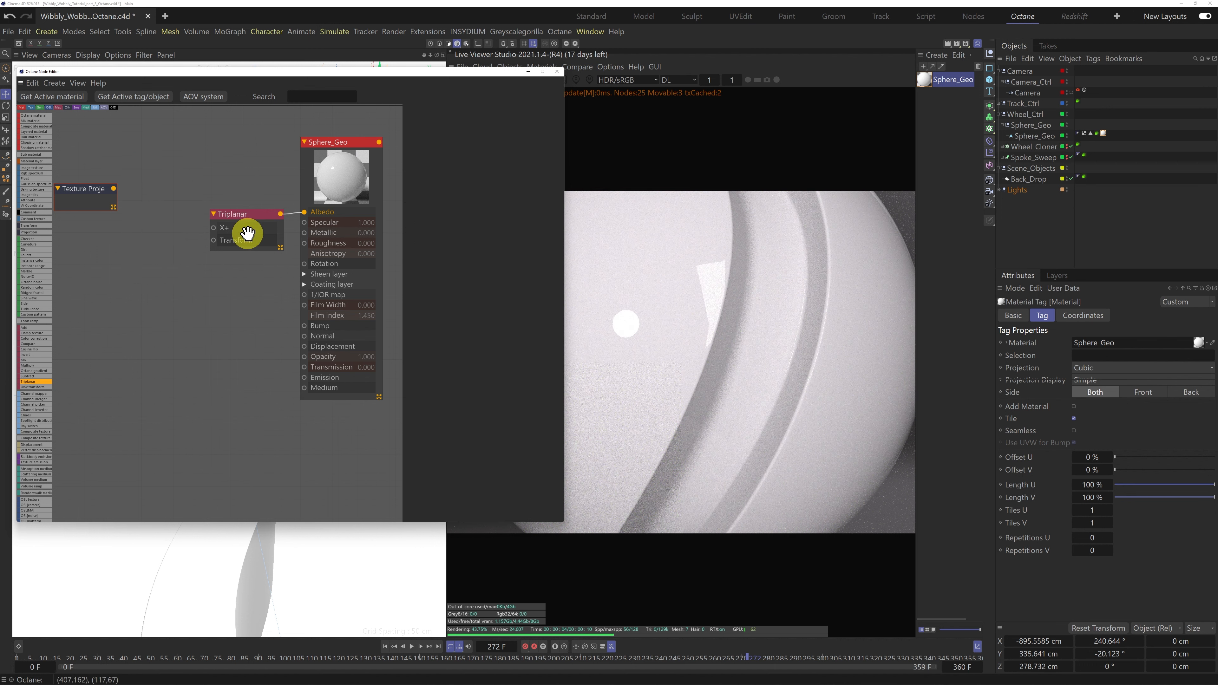
Duplicate the Triplanar node twice and add the 4096 x 4096 colour, grayscale and normal maps as three ImageTexture nodes
left_click_drag(248, 223, 254, 279)
mouse_move(254, 278)
left_mouse_down("ctrl")
mouse_move(248, 356)
mouse_move(243, 278)
left_mouse_up("ctrl")
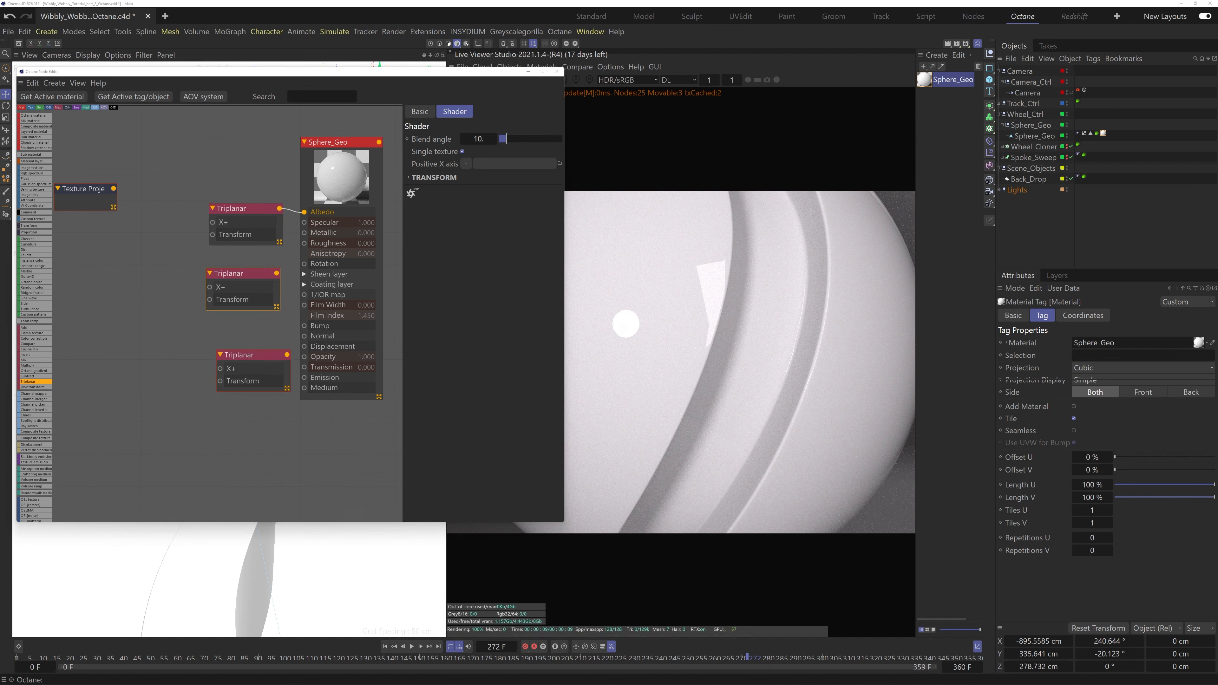
left_click_drag(0, 249, 143, 147)
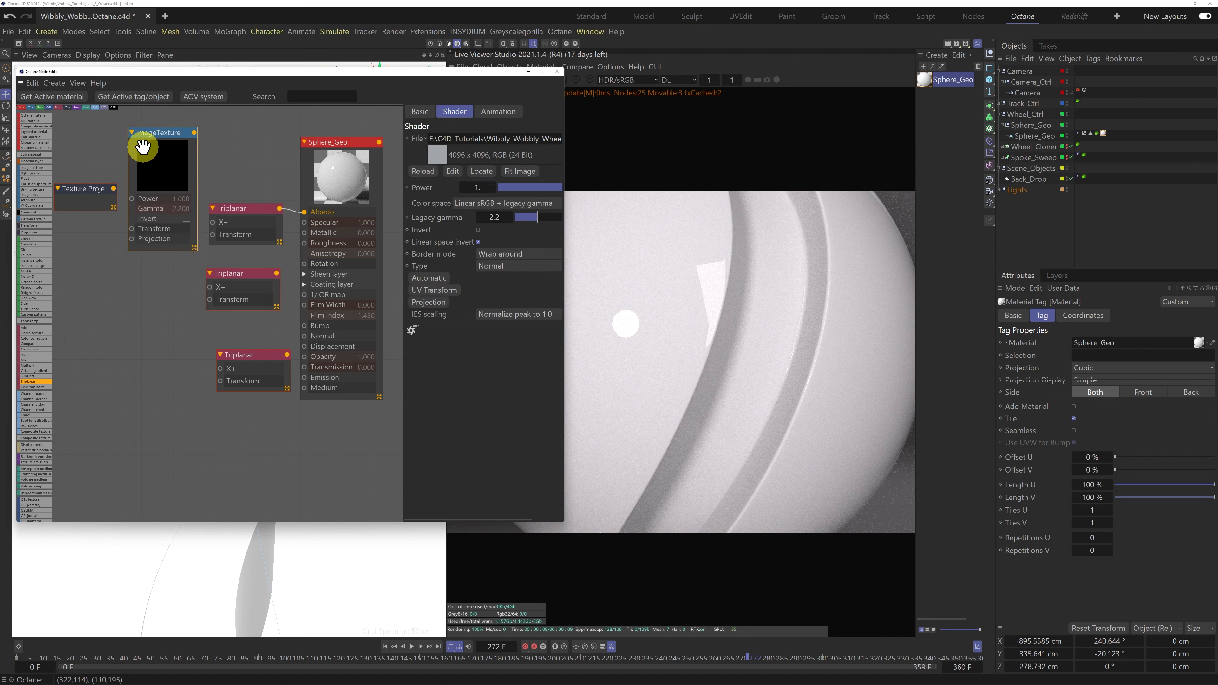
left_click_drag(0, 269, 125, 298)
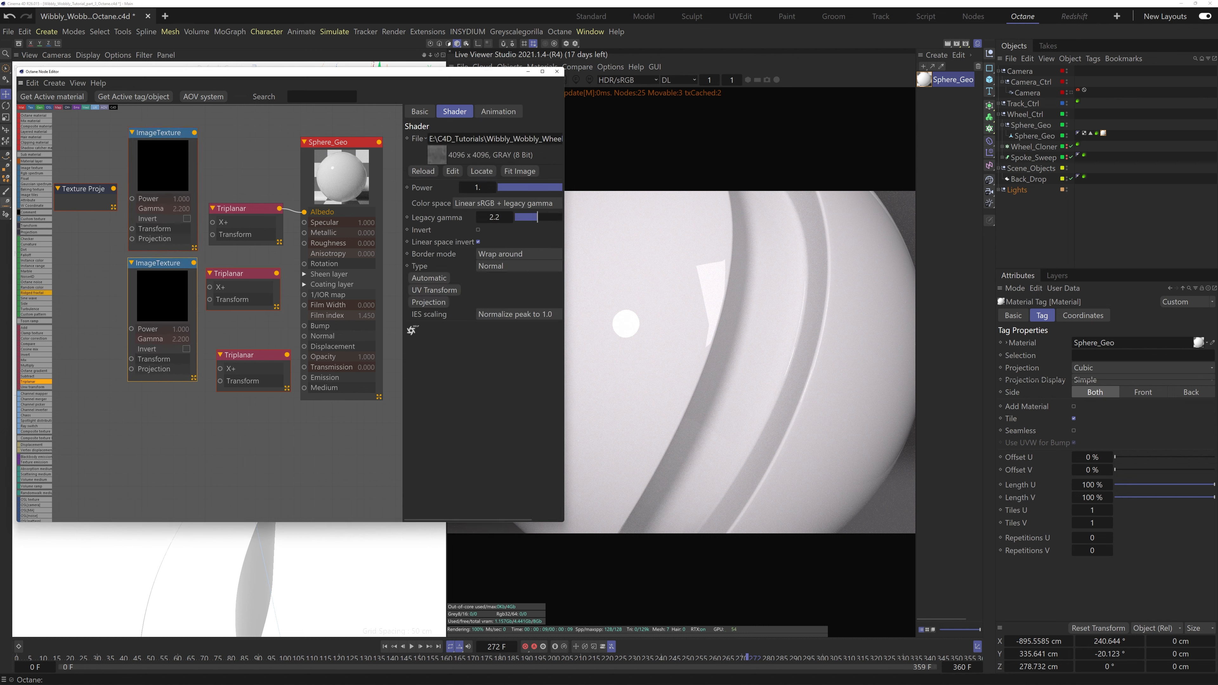
left_click_drag(0, 336, 152, 408)
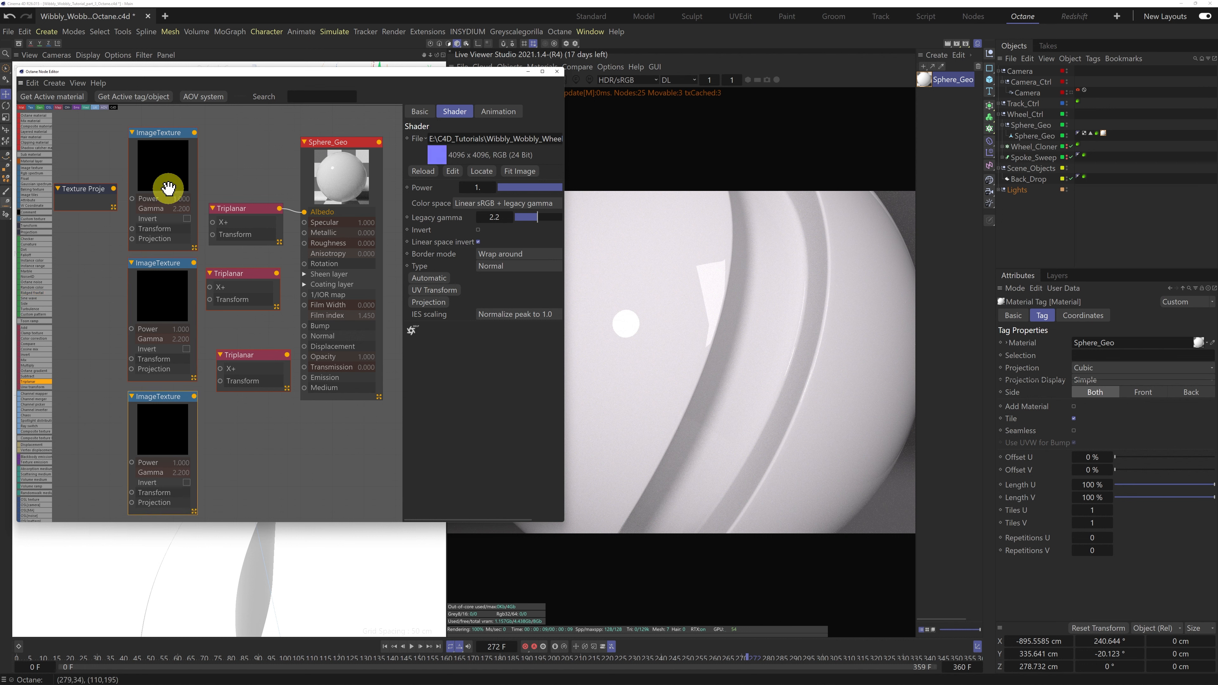
Set the grayscale ImageTexture's legacy gamma to 1 and its type to Float
left_click(158, 164)
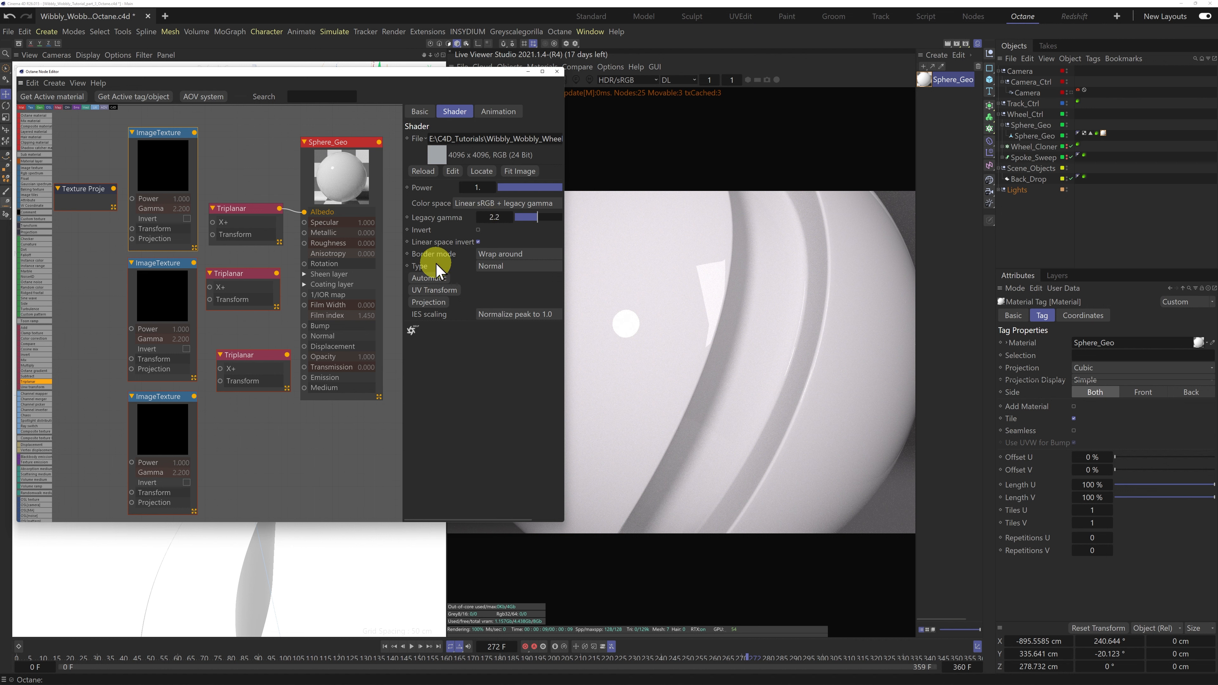
left_click(166, 425)
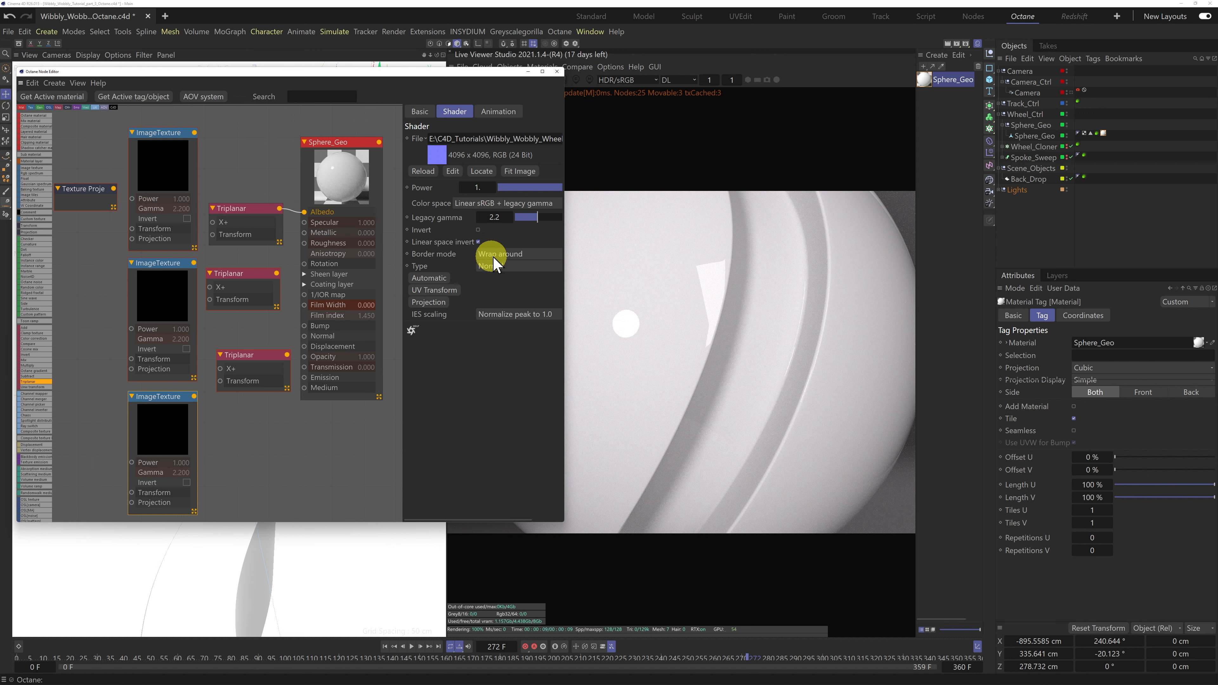
left_click(168, 288)
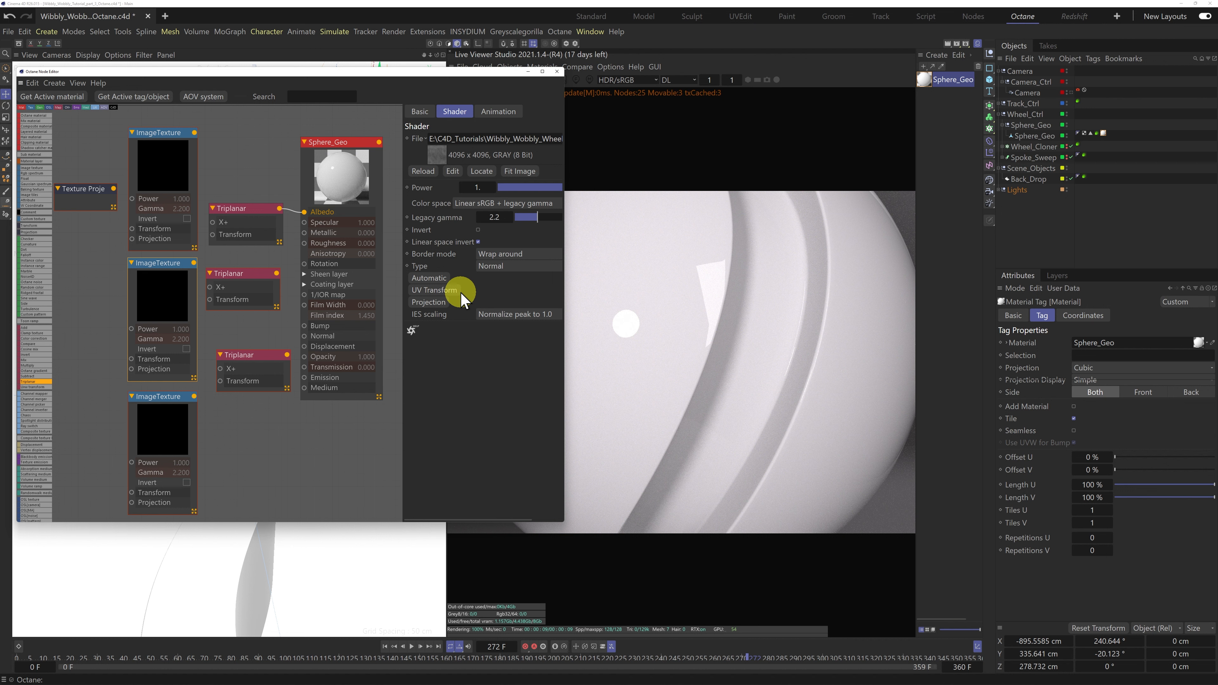
left_click(495, 220)
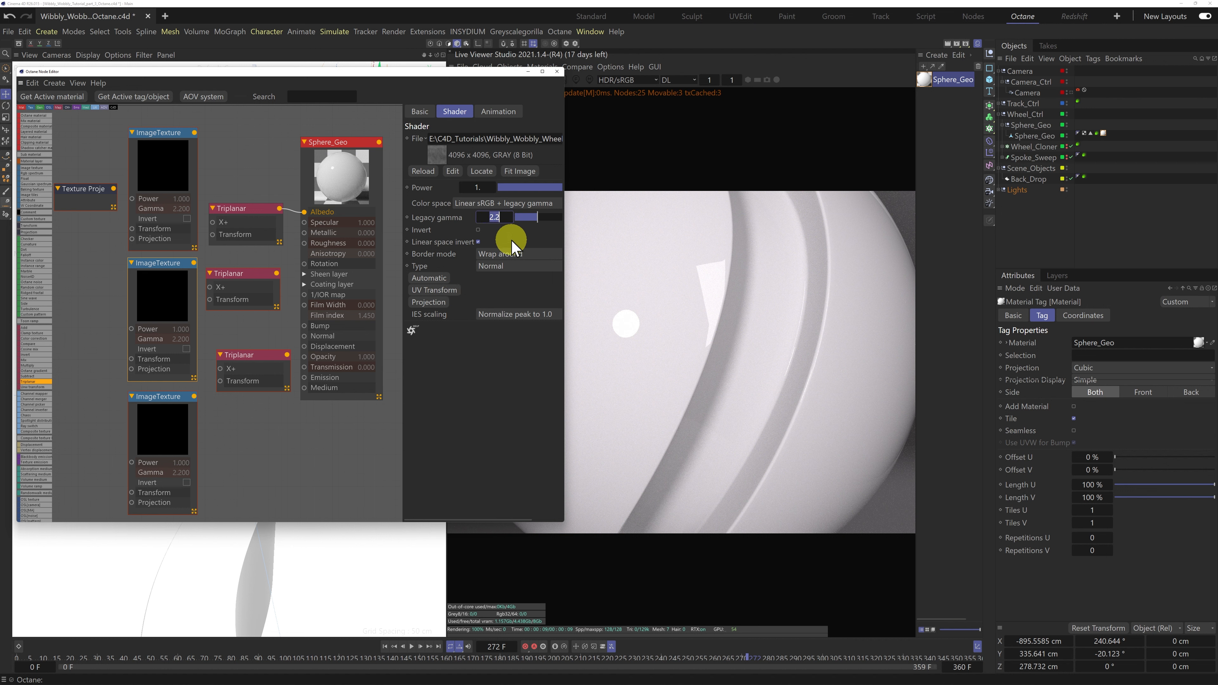
type("1")
key("Return")
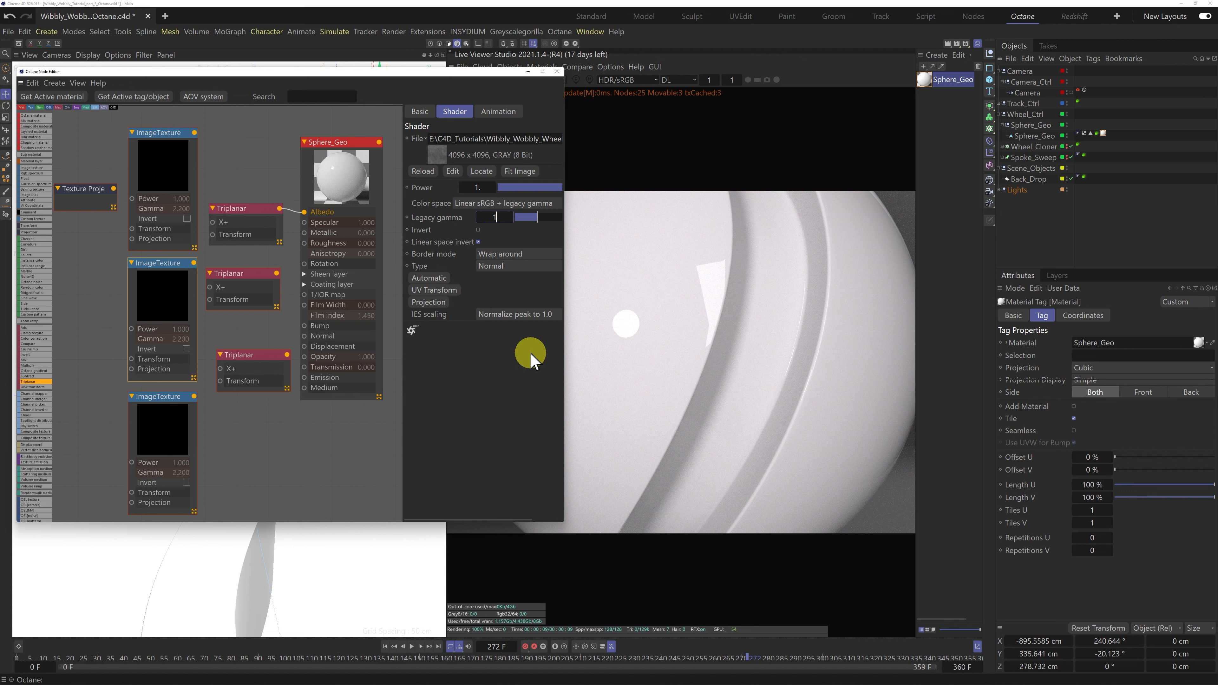
left_click(484, 268)
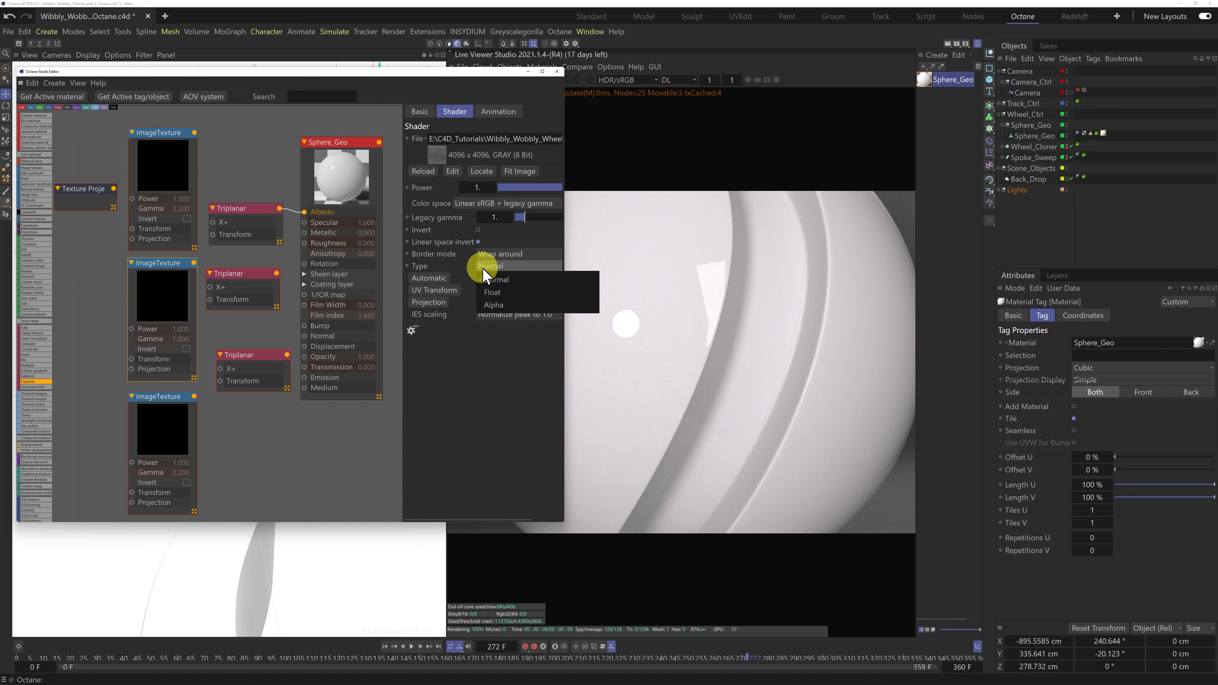
left_click(493, 292)
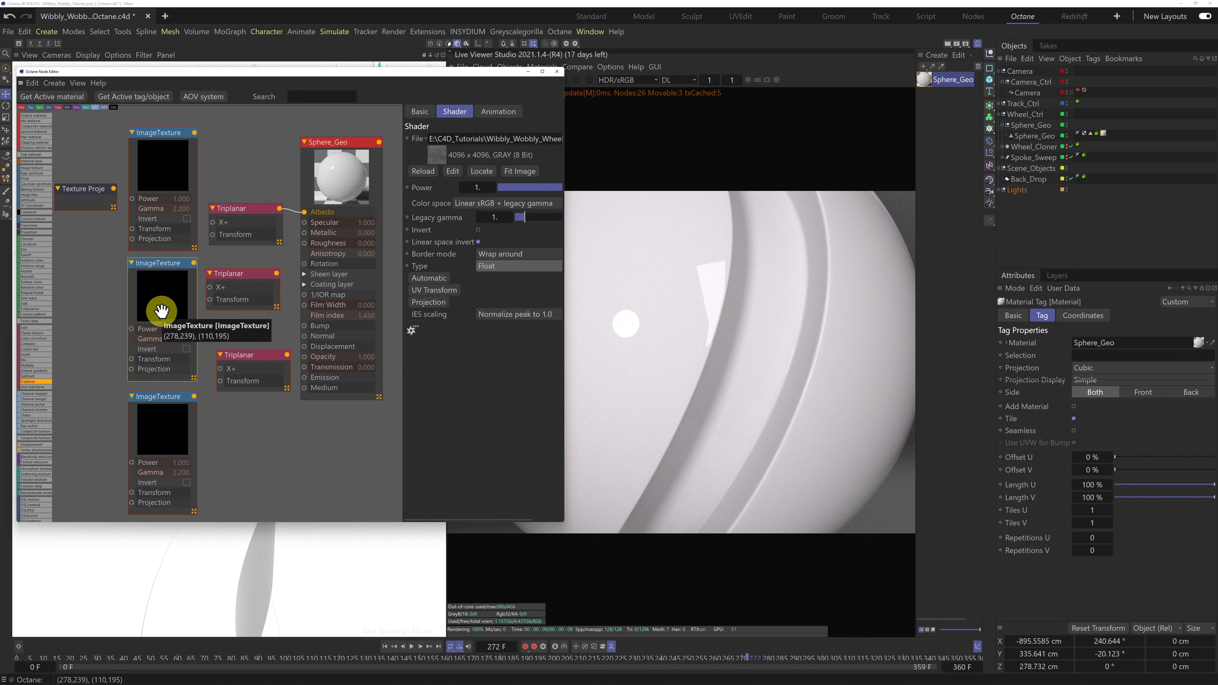
Align the third Triplanar node and connect the Texture Projection node to the Projection input of all three ImageTexture nodes
left_click_drag(259, 356, 253, 350)
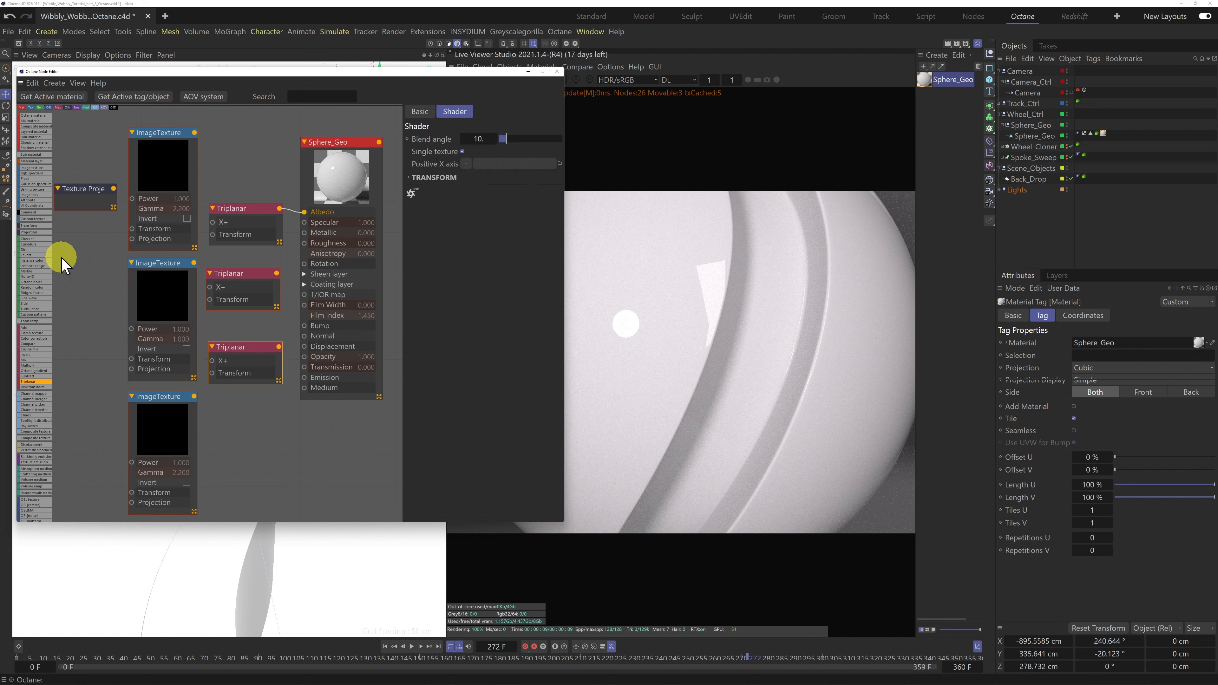
left_click_drag(79, 191, 132, 368)
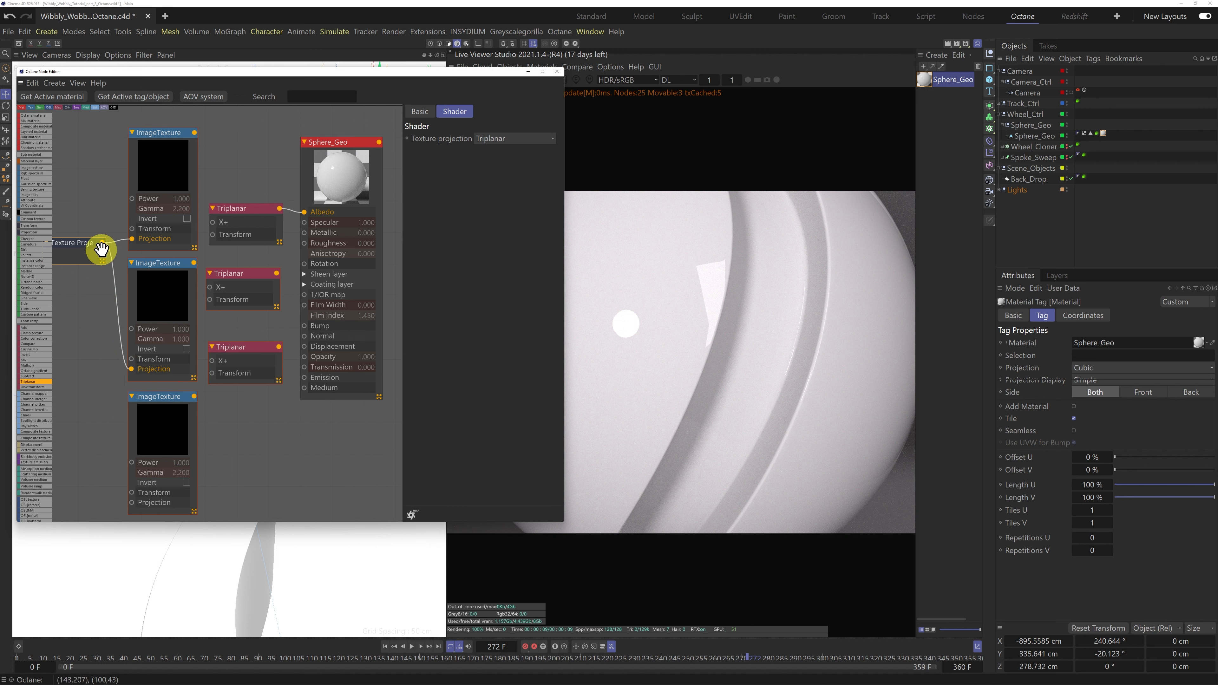
left_click_drag(103, 244, 131, 503)
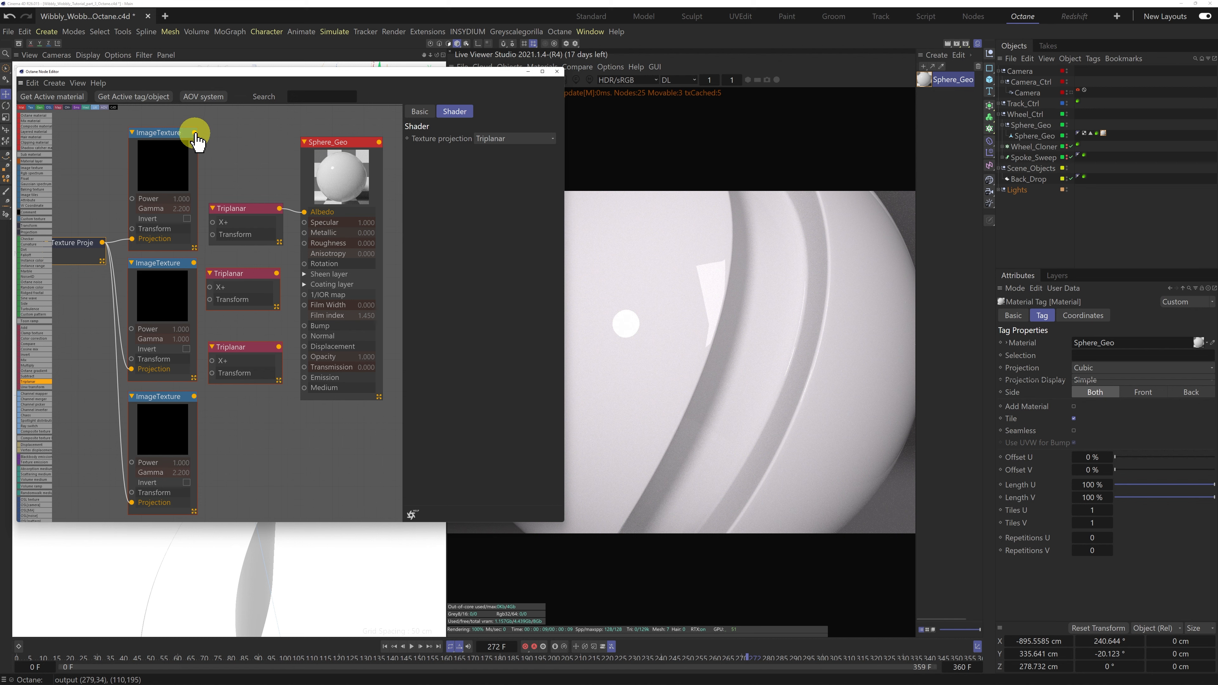
Connect each ImageTexture to its own Triplanar node's X+ input, then feed the second and third Triplanar nodes into Roughness and Normal
left_click_drag(205, 141, 214, 224)
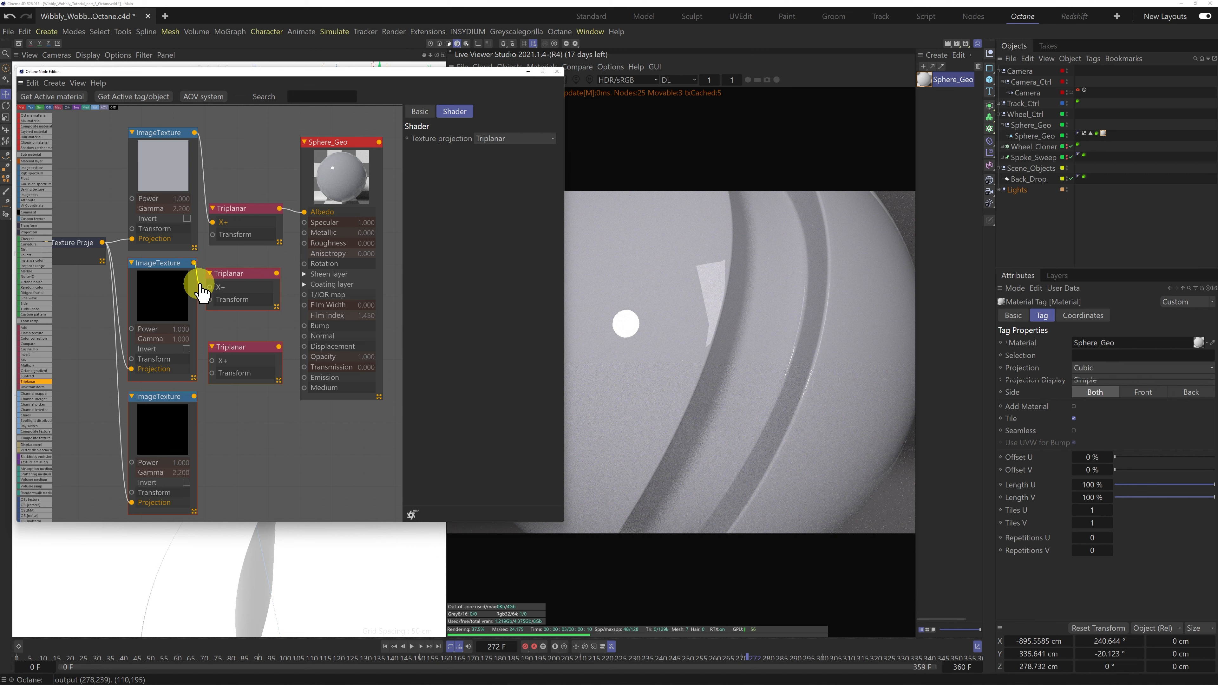
left_click_drag(210, 288, 304, 242)
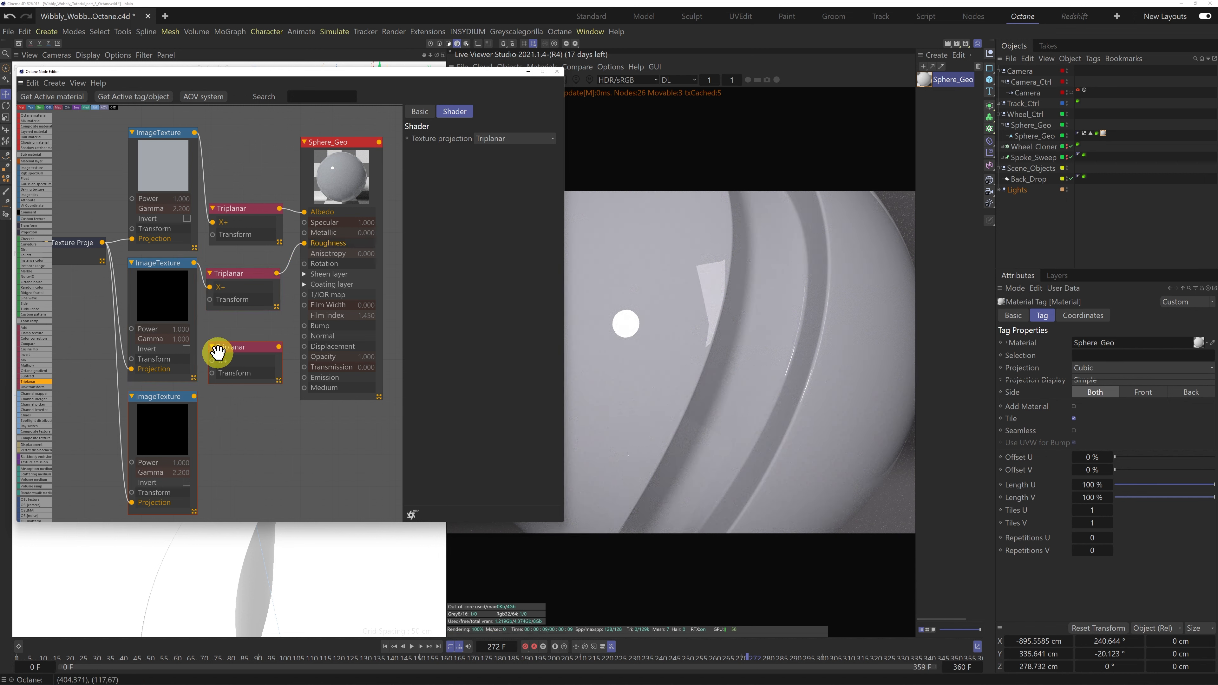
left_click_drag(193, 396, 212, 361)
left_click_drag(278, 347, 304, 336)
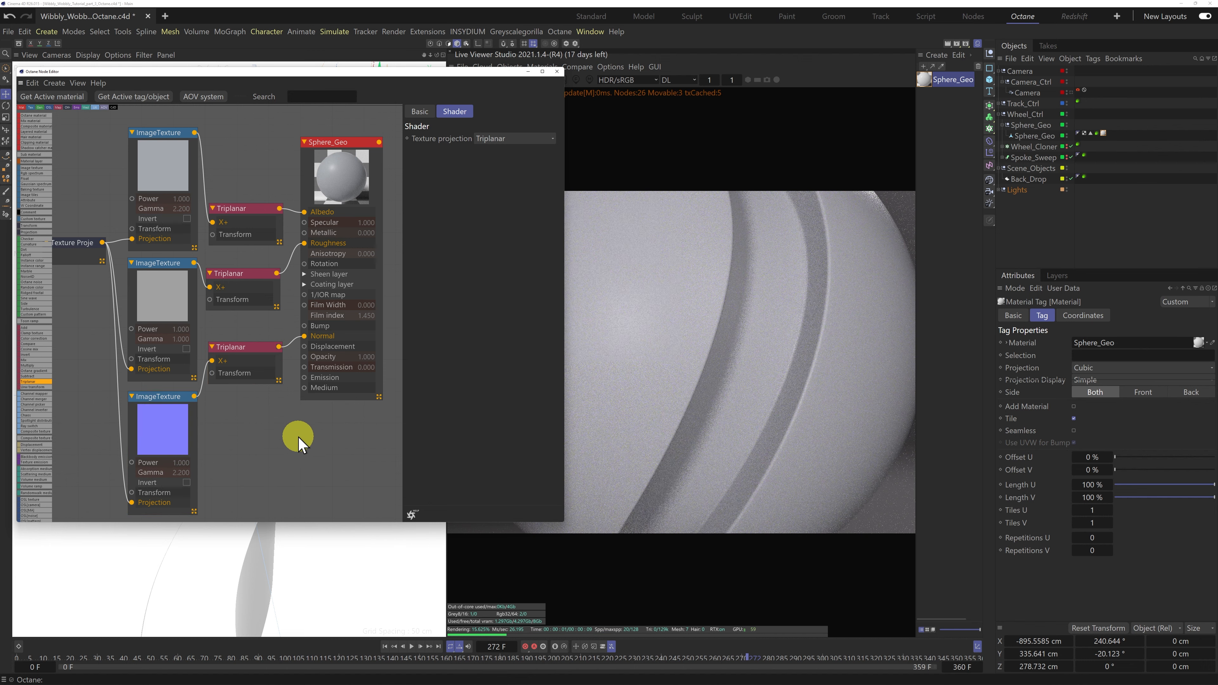
Set the BRDF model of the Sphere_Geo material to GGX
left_click_drag(356, 72, 273, 64)
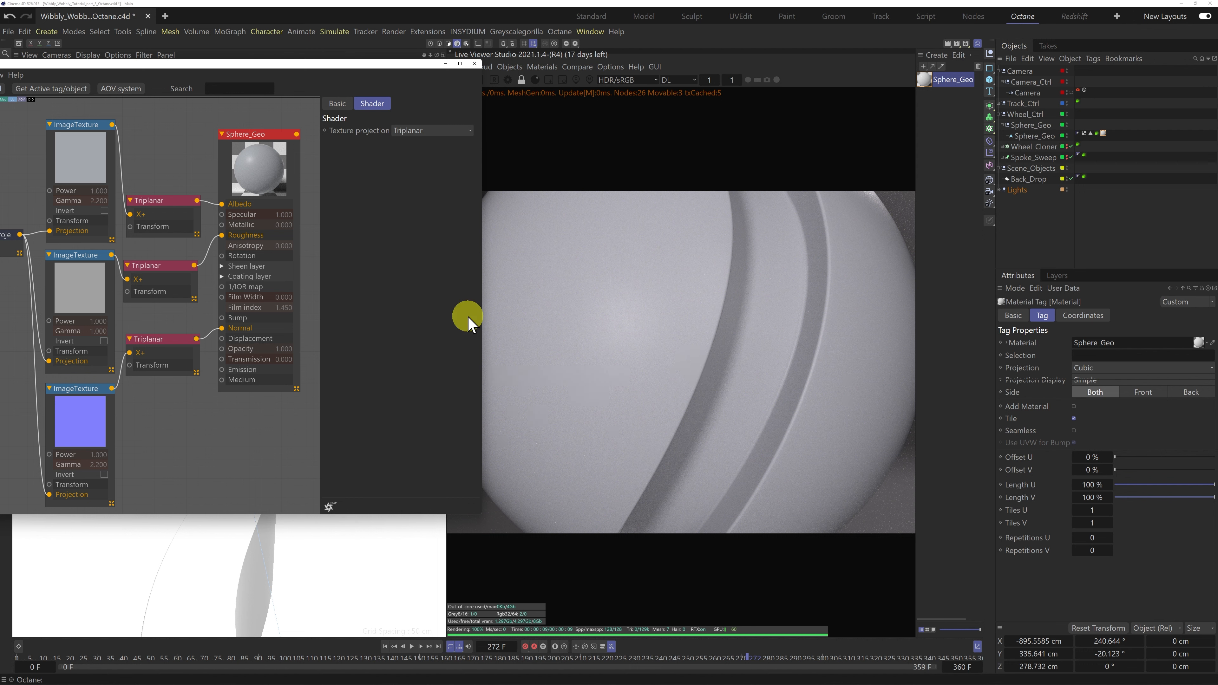
left_click(263, 162)
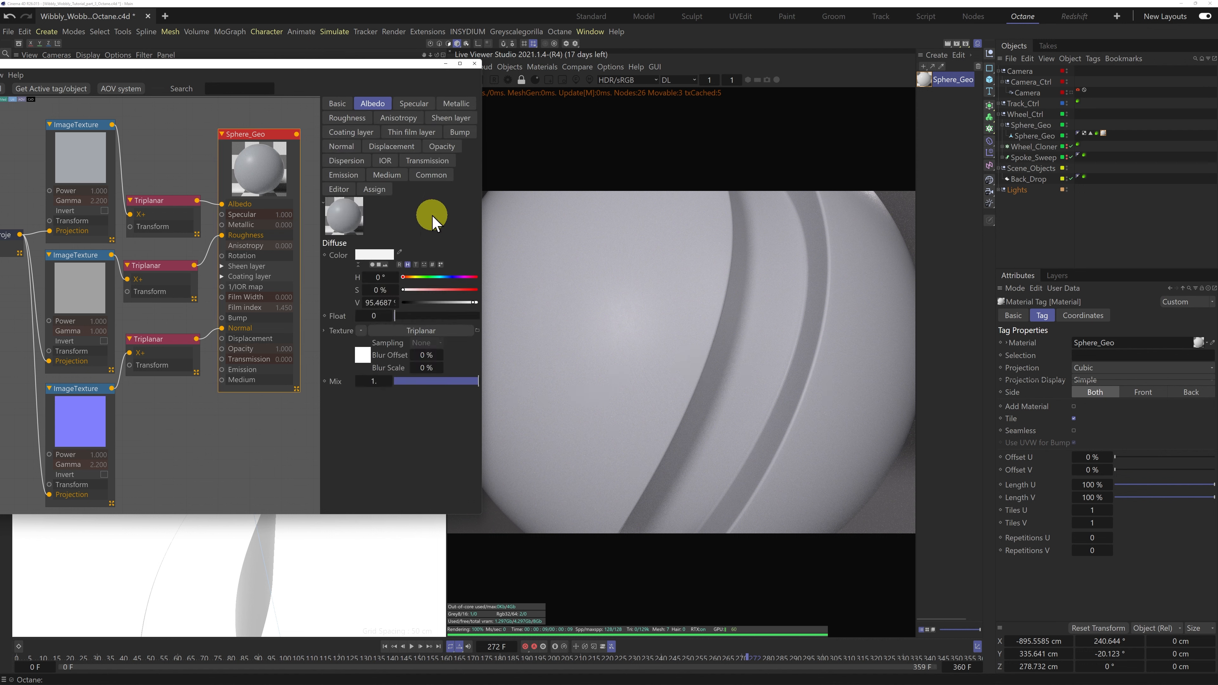
left_click(337, 104)
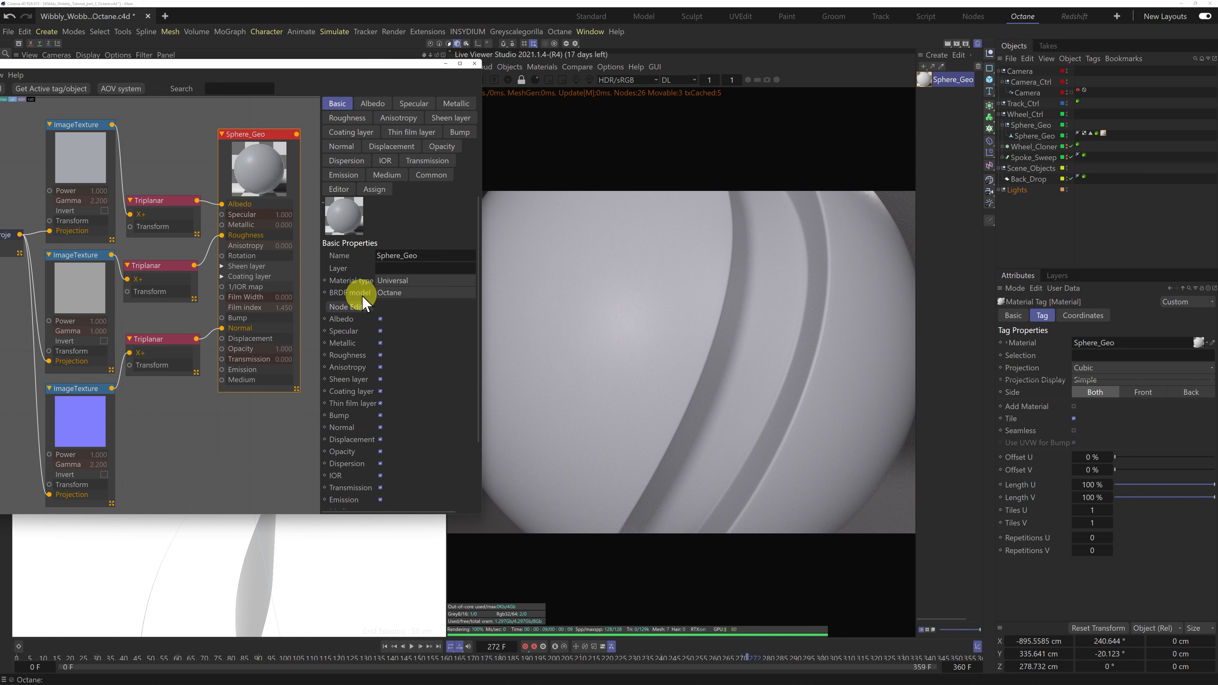
left_click(400, 296)
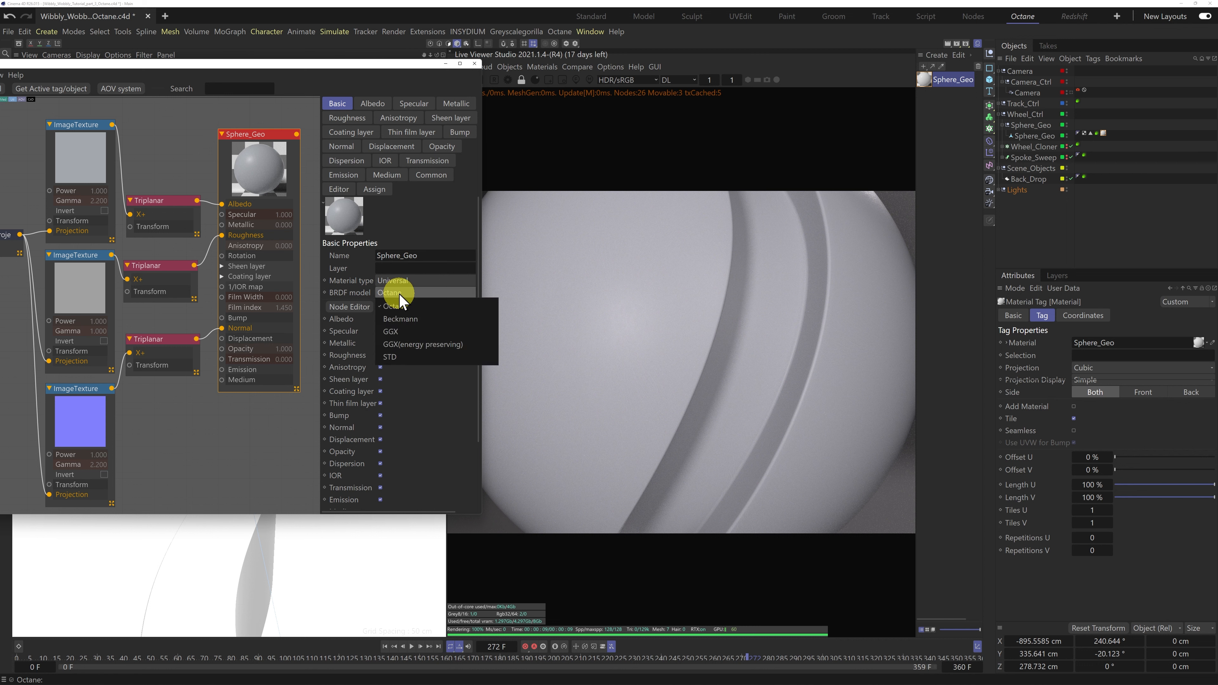
left_click(398, 332)
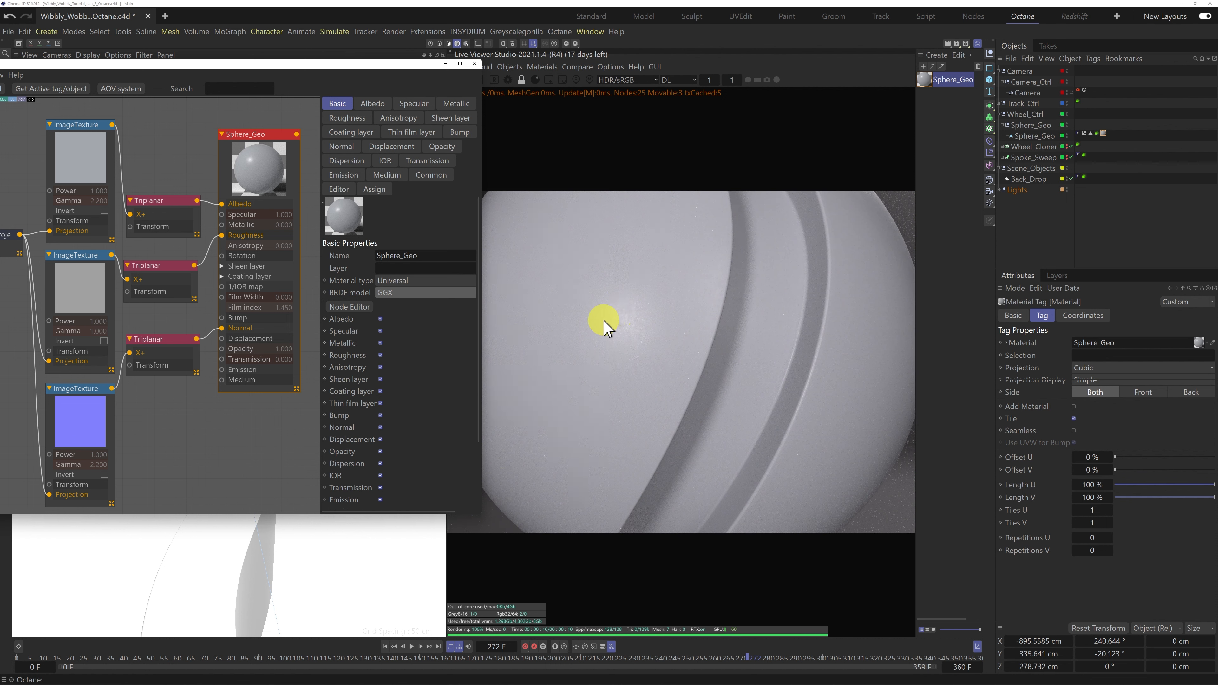
Set the Sphere_Geo material's Dielectric IOR to 1.5 and close the node editor
left_click(385, 161)
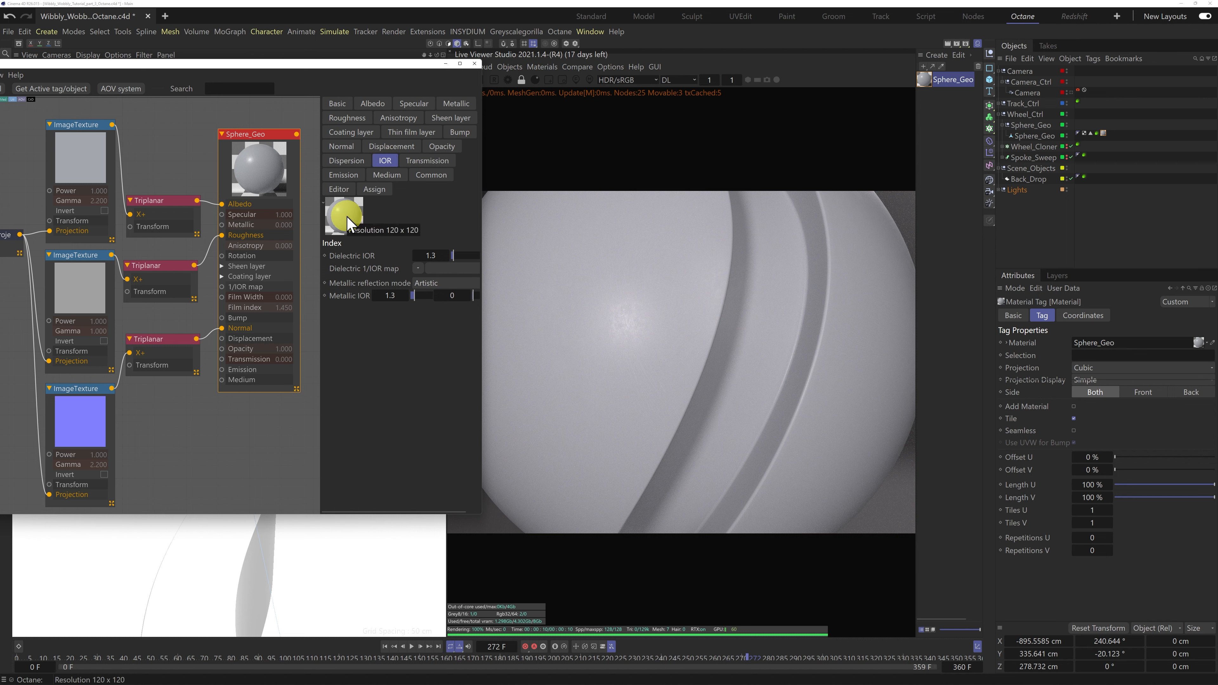
left_click(386, 163)
left_click(351, 220)
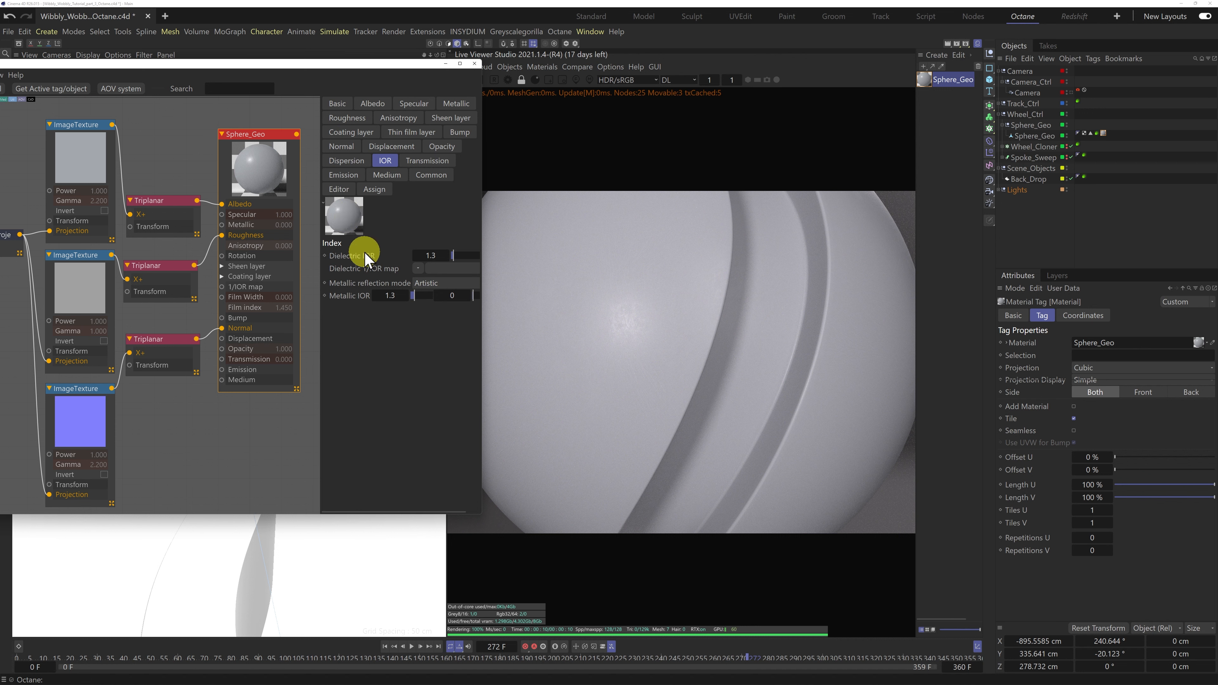
left_click(432, 256)
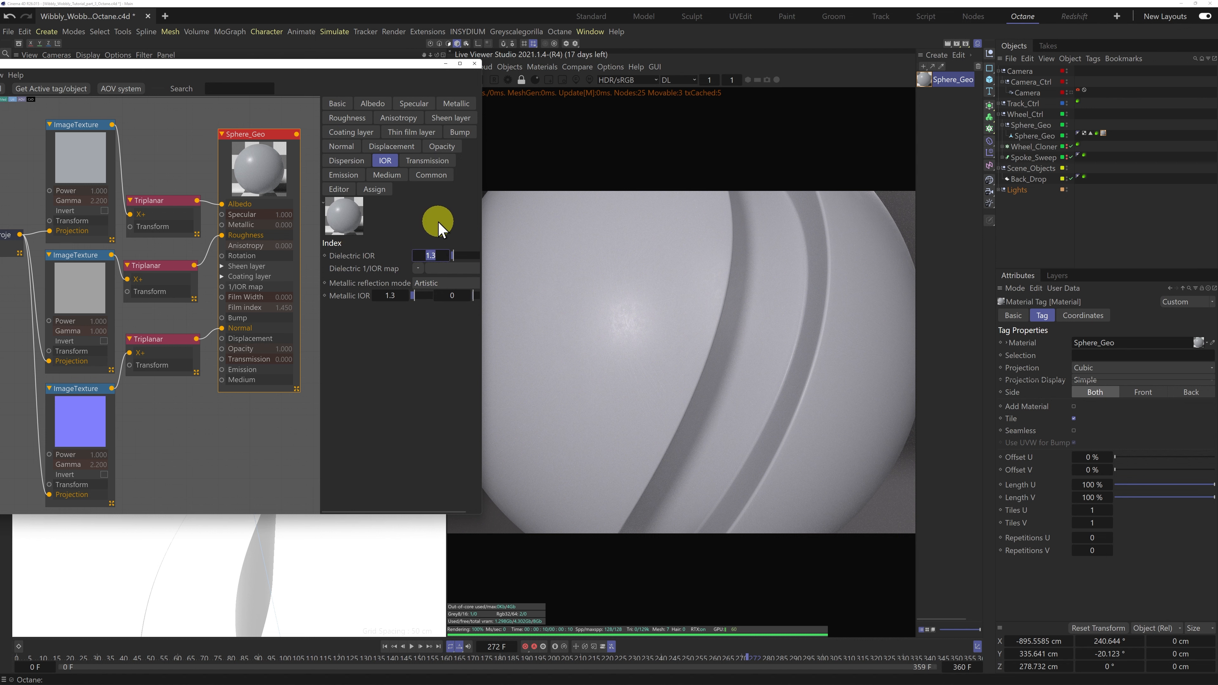
key("Return")
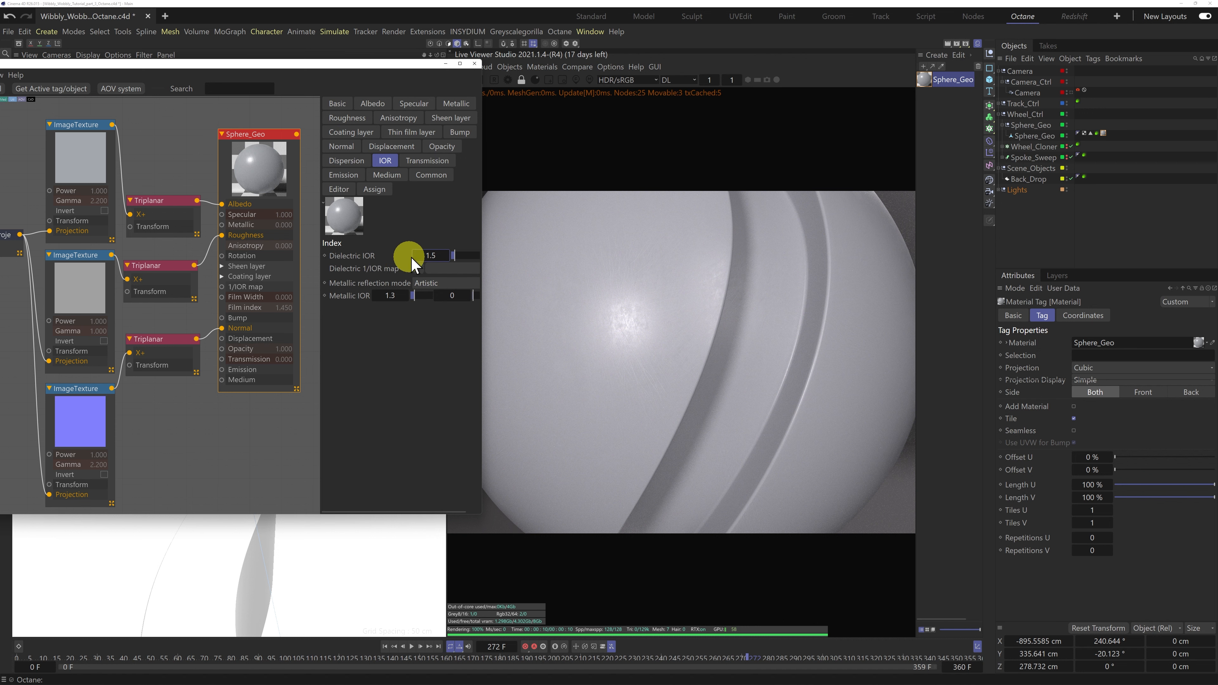
left_click_drag(349, 63, 421, 489)
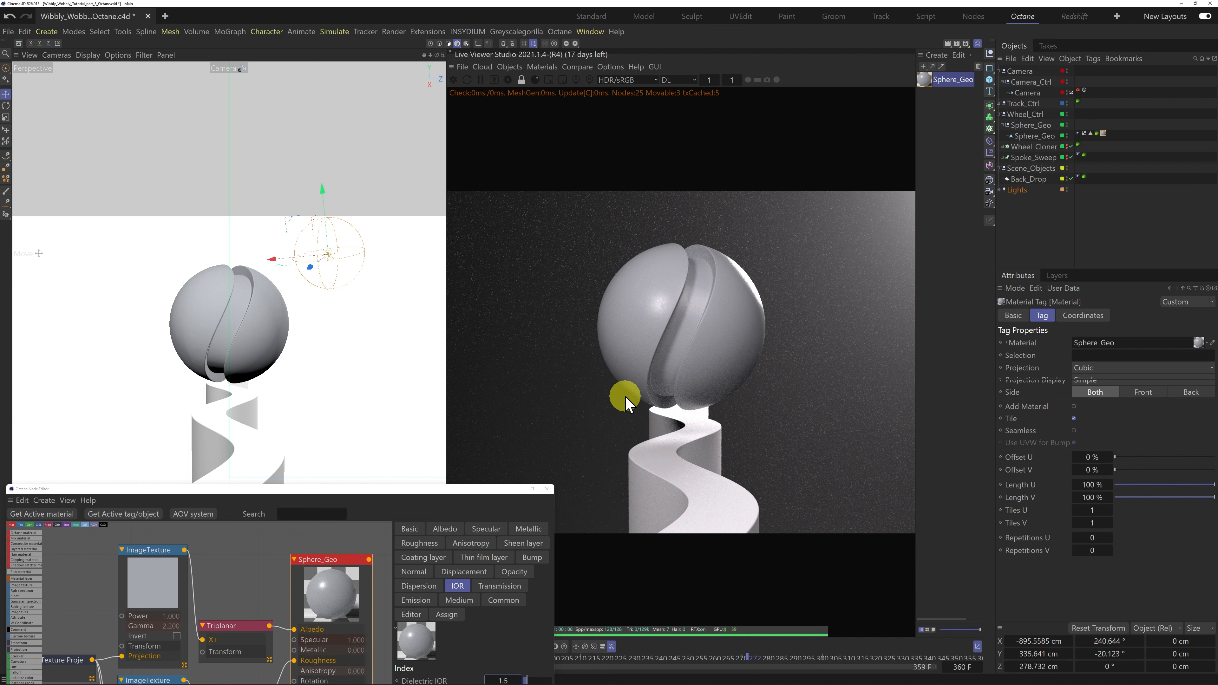
left_click(547, 489)
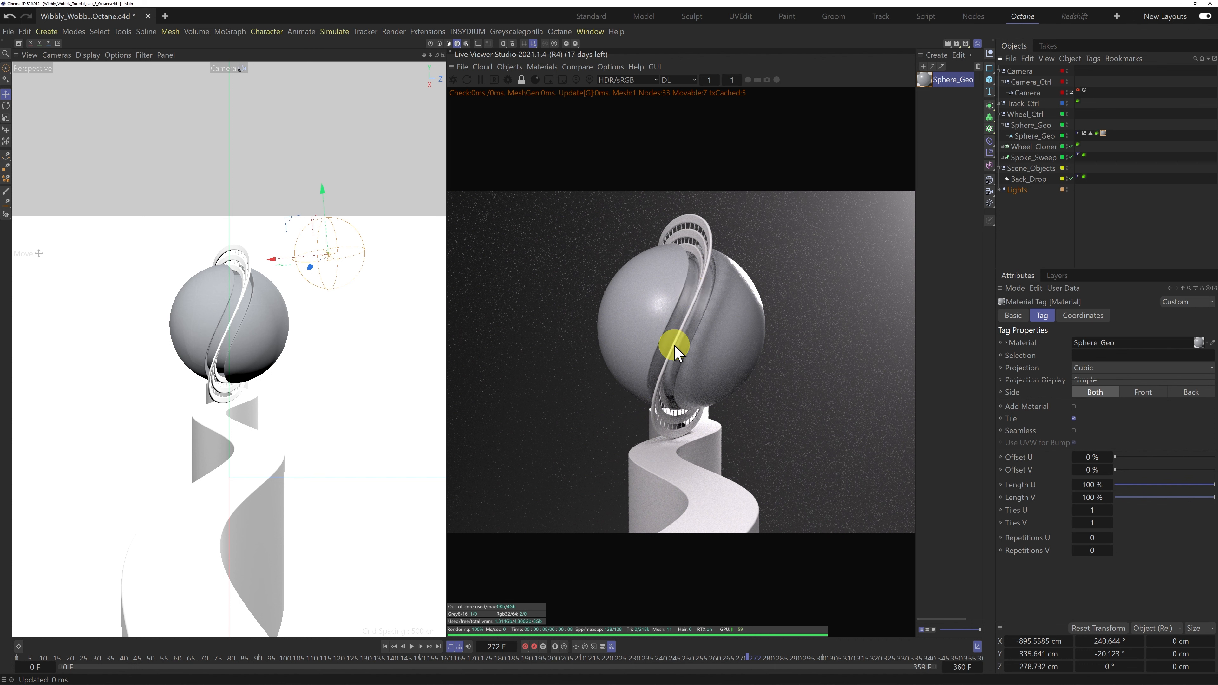
Create an Octane Universal material and name it Wheel/Cutout
left_click(543, 67)
mouse_move(556, 122)
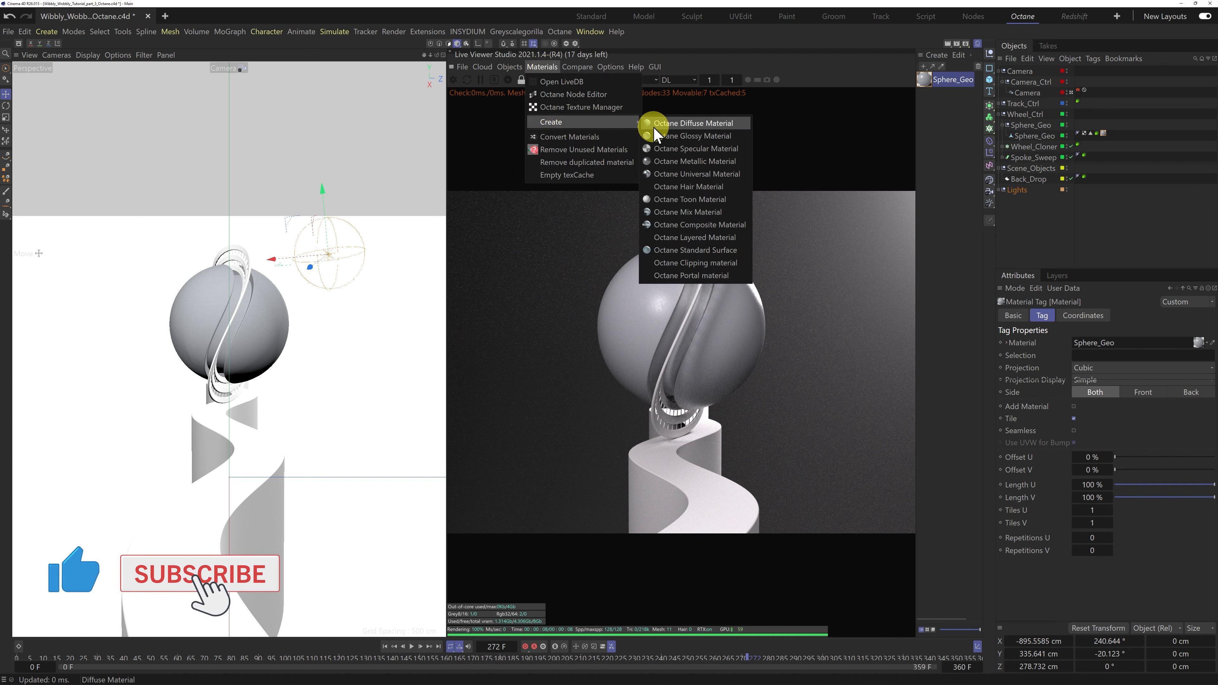
left_click(694, 175)
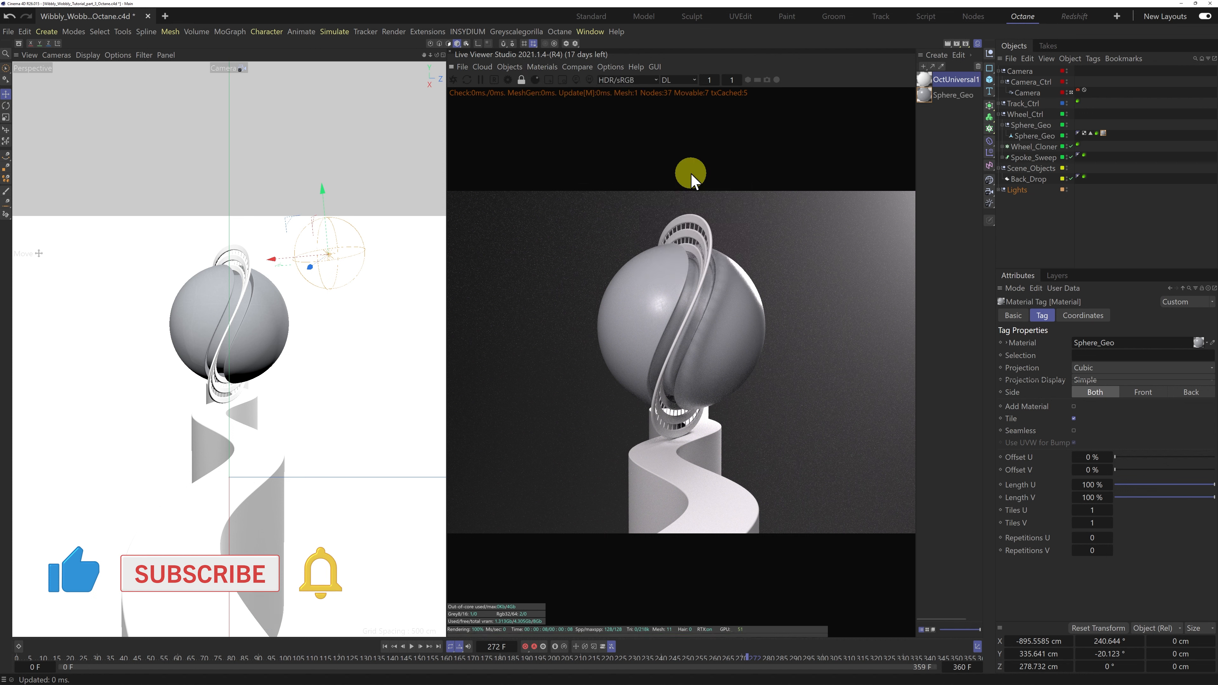
left_click(943, 78)
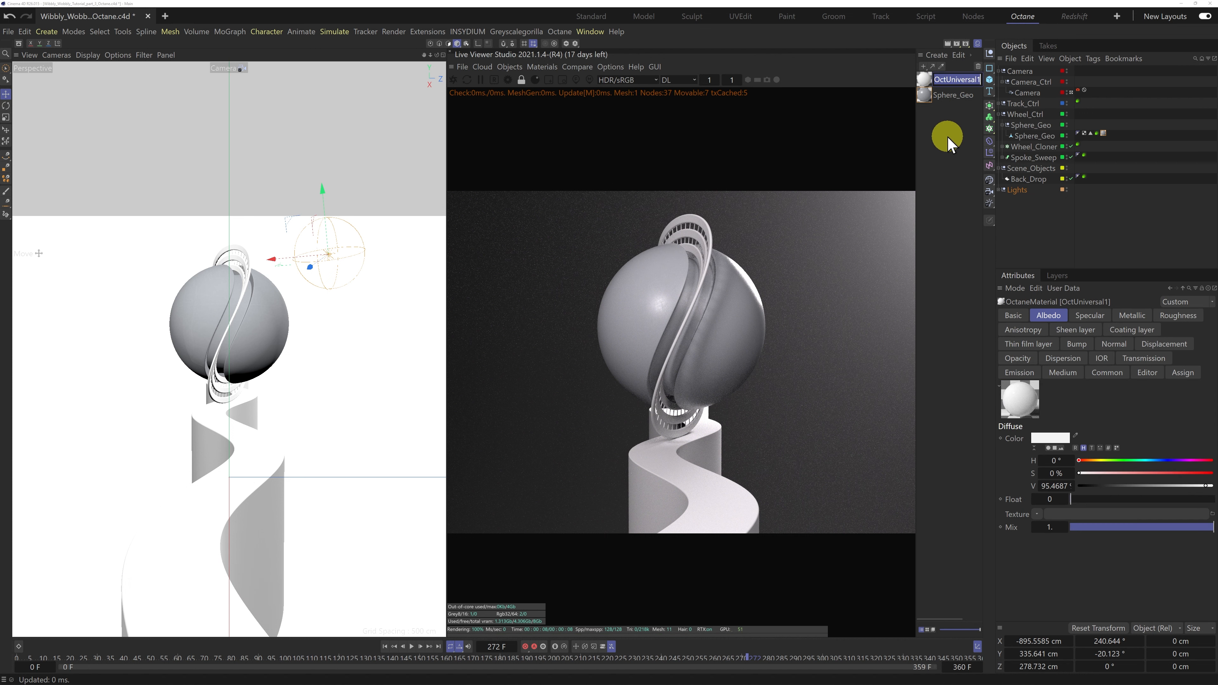
type("Wheel/Cutout")
key("Return")
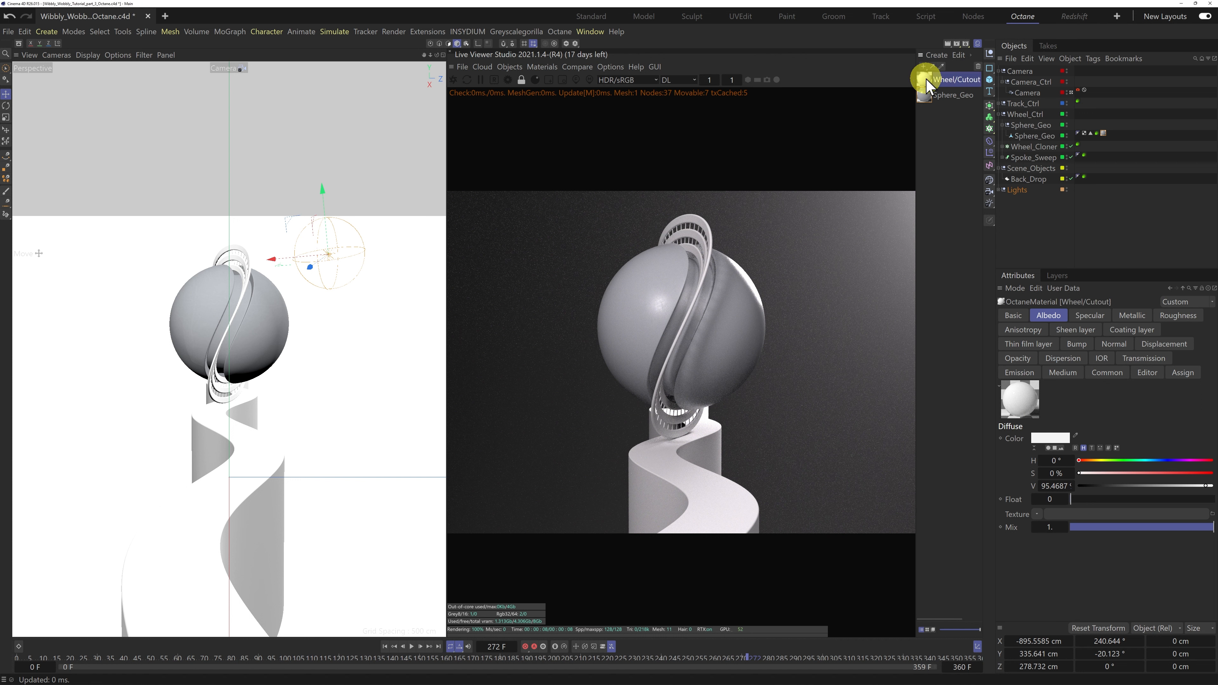
Apply the Wheel/Cutout material to Wheel_Cloner and Spoke_Sweep and set its Metallic float to 1
left_click_drag(927, 87, 1040, 147)
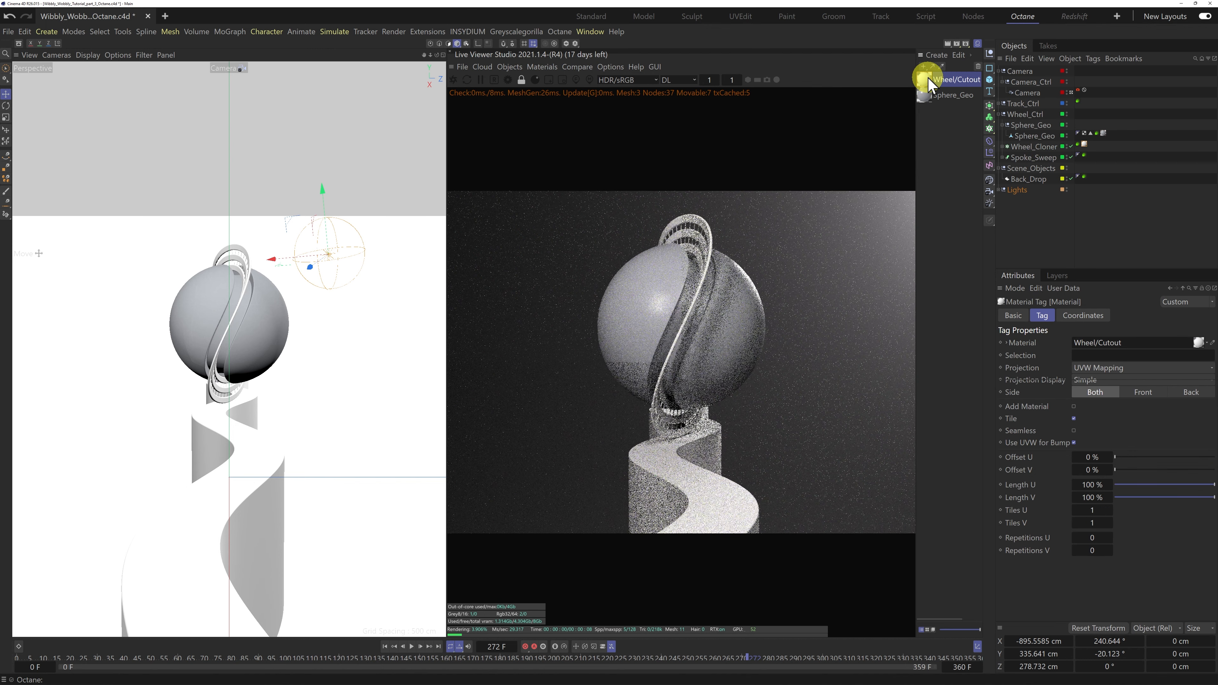
left_click_drag(930, 86, 1053, 163)
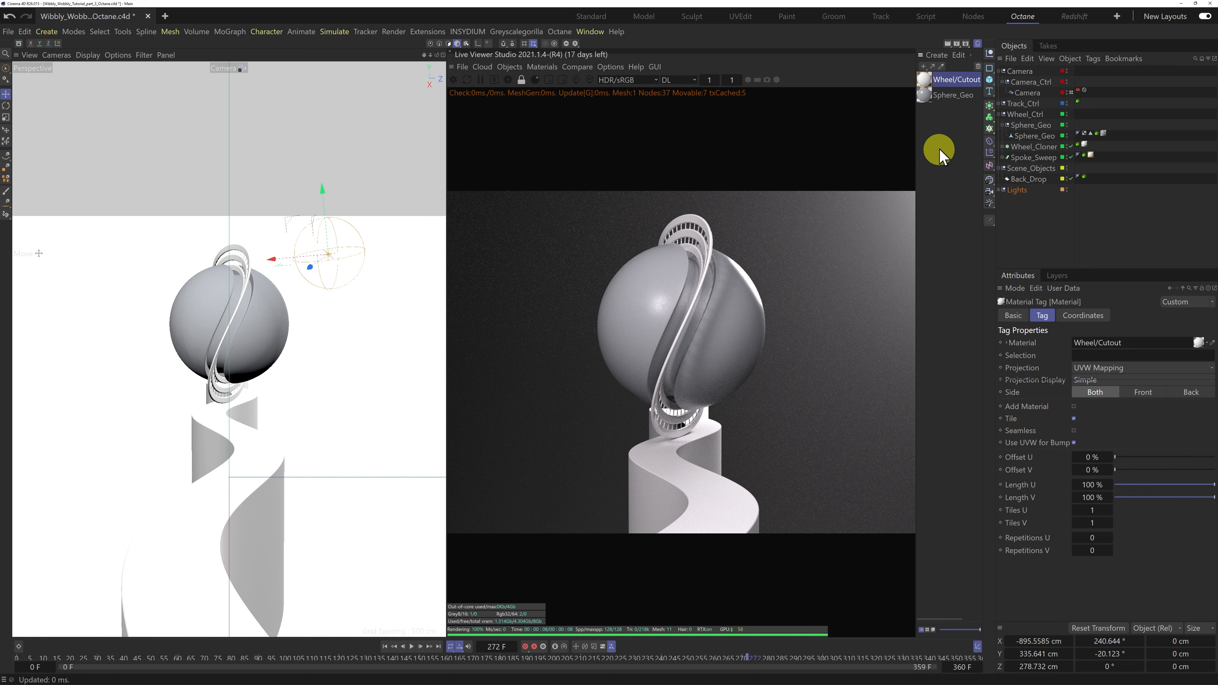
left_click(928, 83)
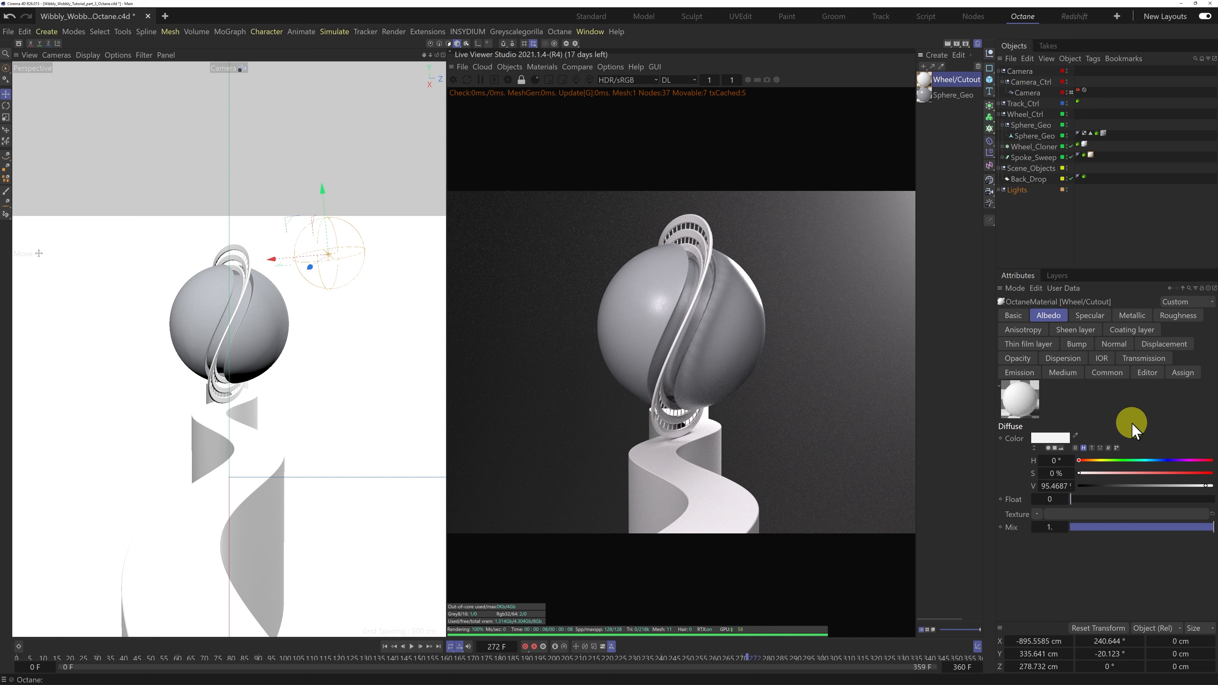
left_click(1135, 316)
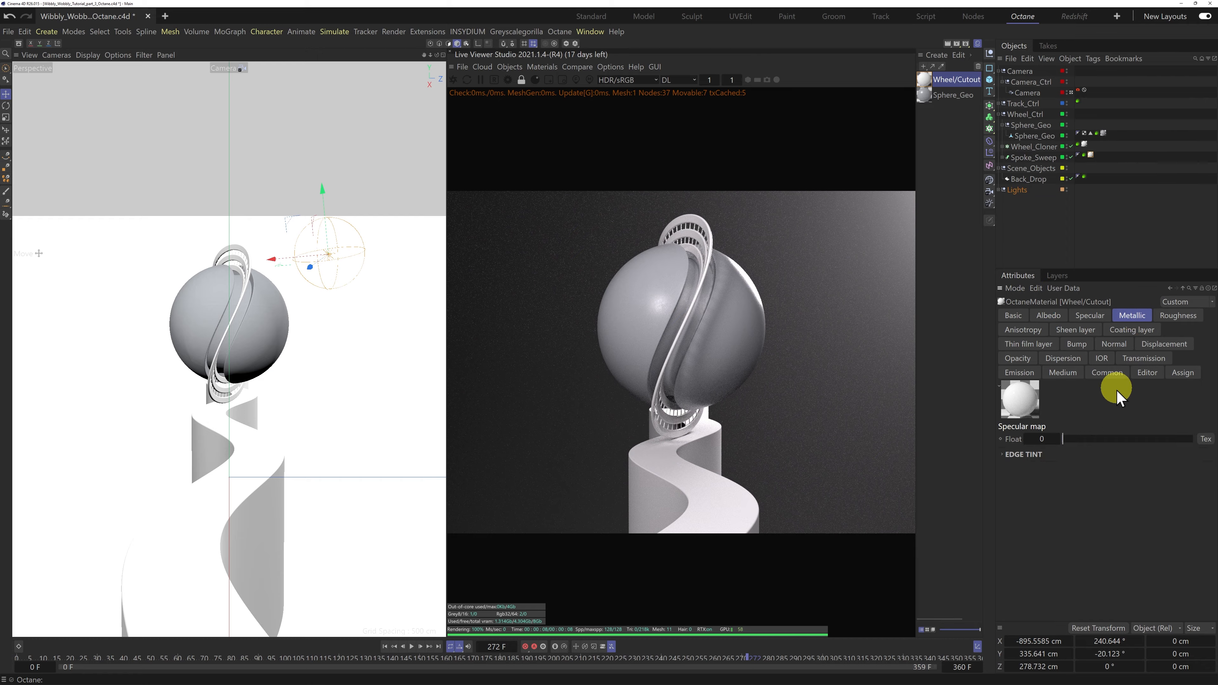
left_click_drag(1064, 440, 1198, 446)
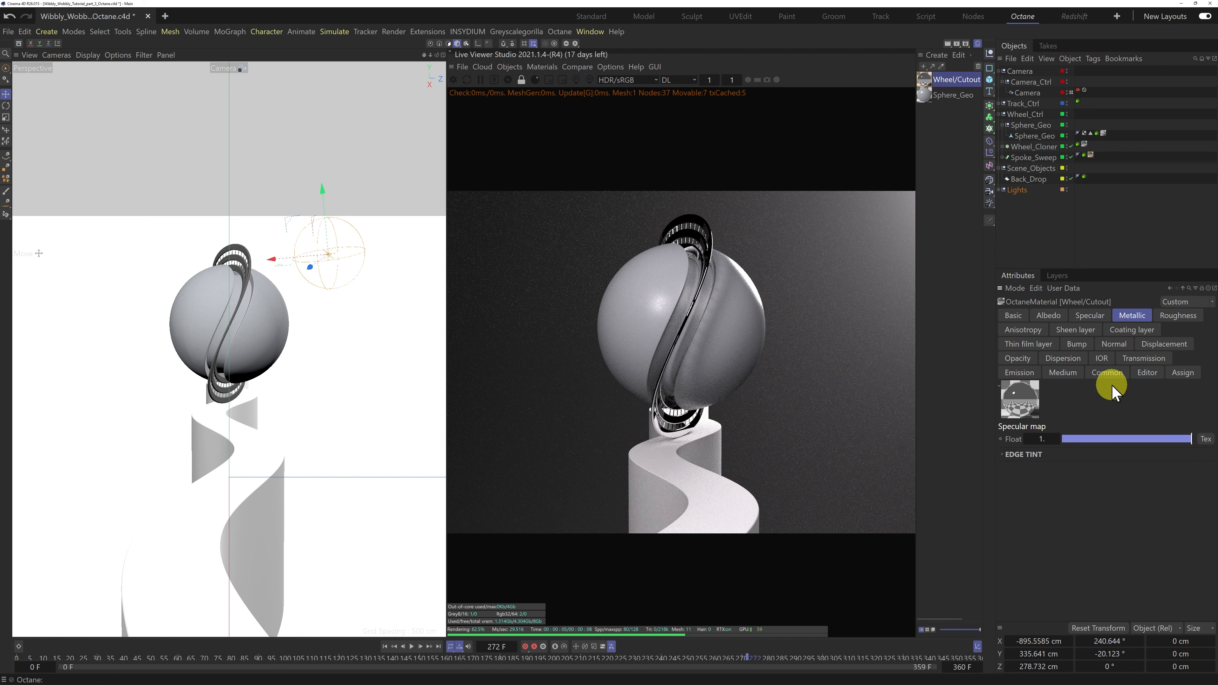
Set the Wheel/Cutout material's metallic reflection mode to Rgb IOR
left_click(1103, 360)
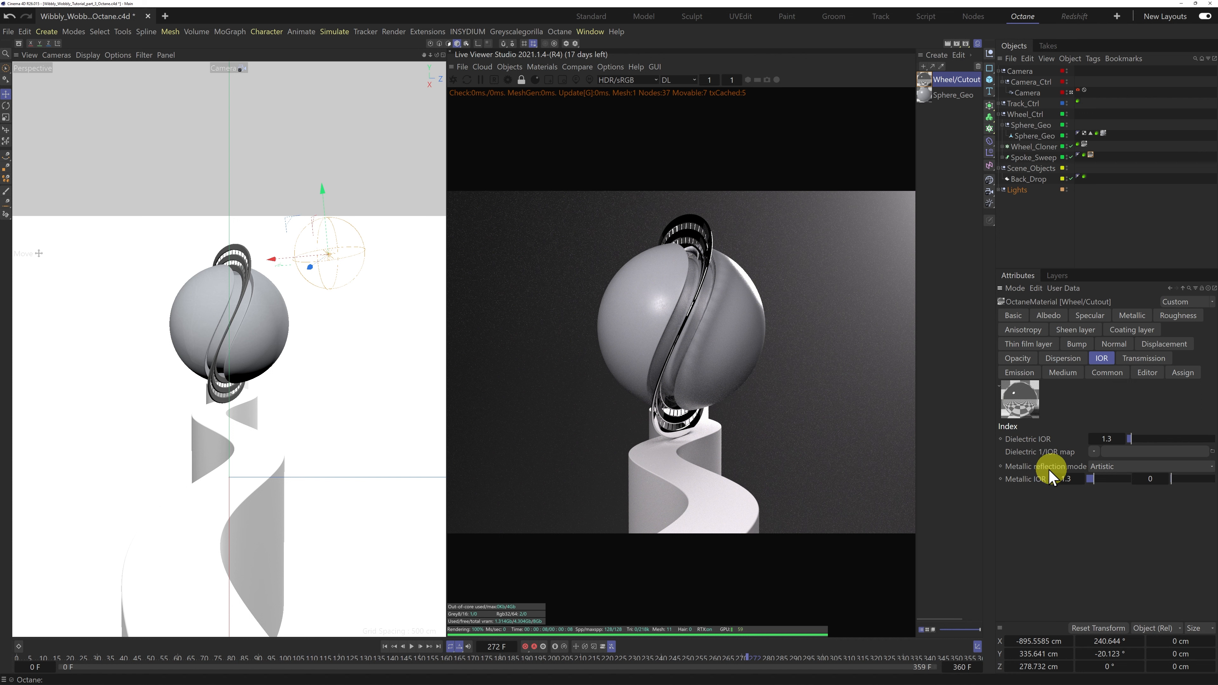
left_click(1118, 467)
left_click(1115, 504)
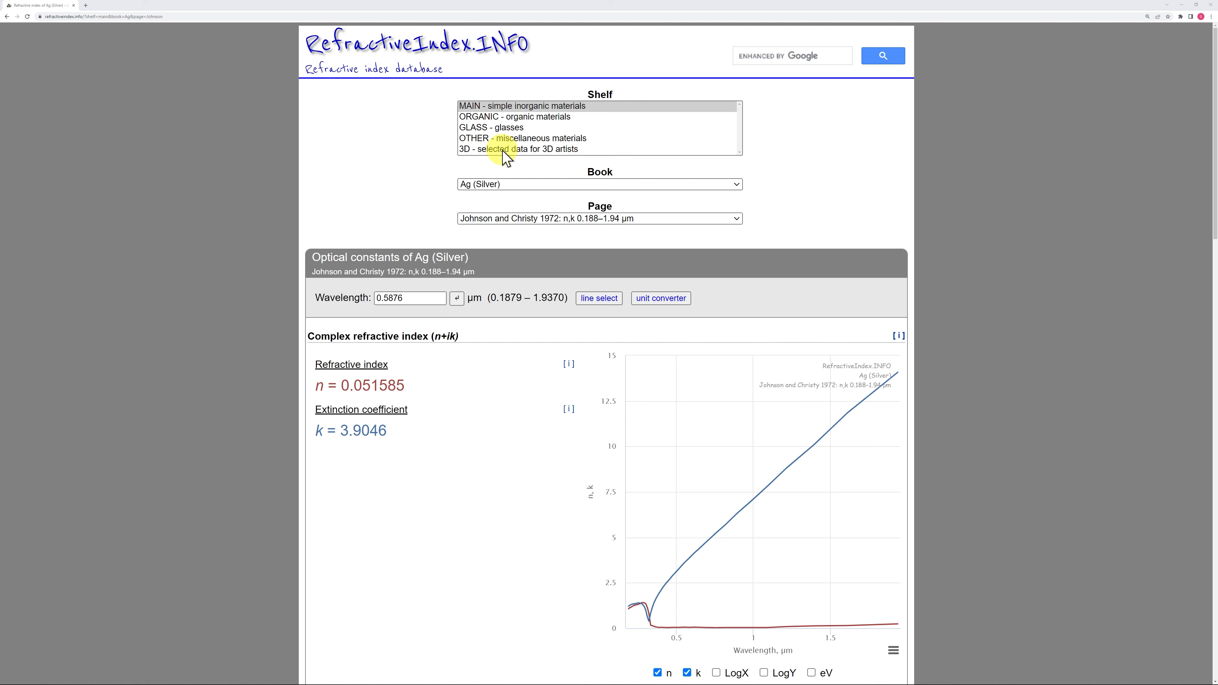
On the RefractiveIndex.INFO website, look up the METALS book in the 3D shelf of selected data for 3D artists
left_click(543, 150)
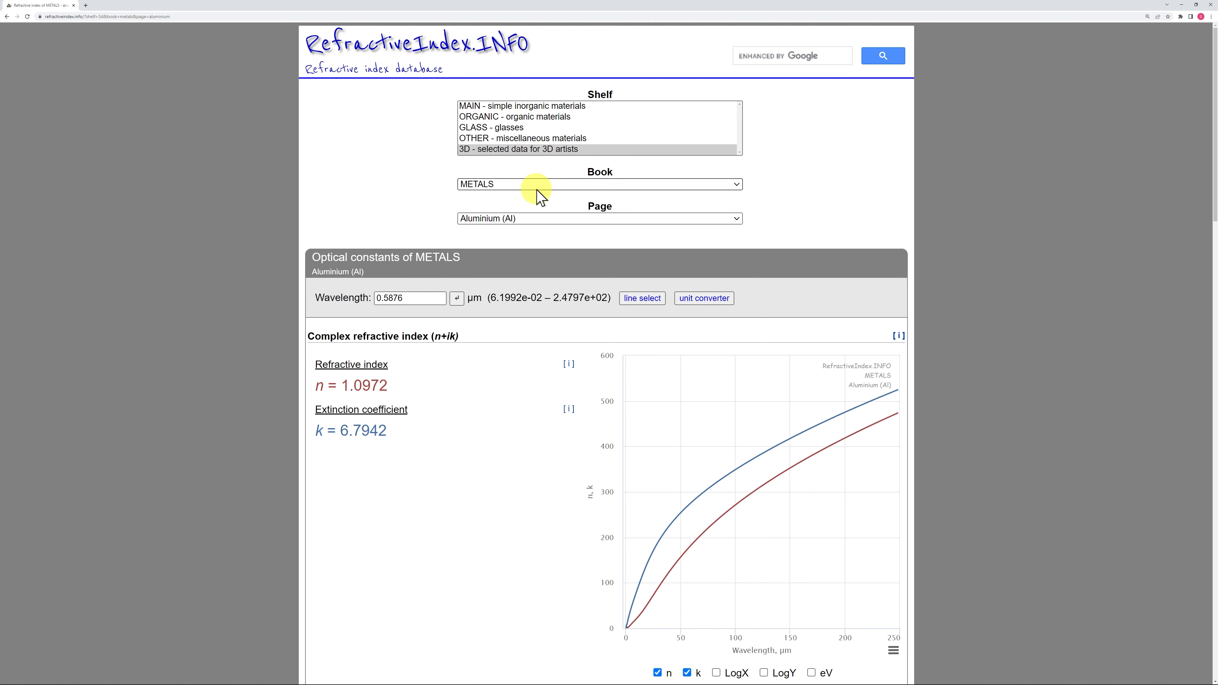
left_click(509, 185)
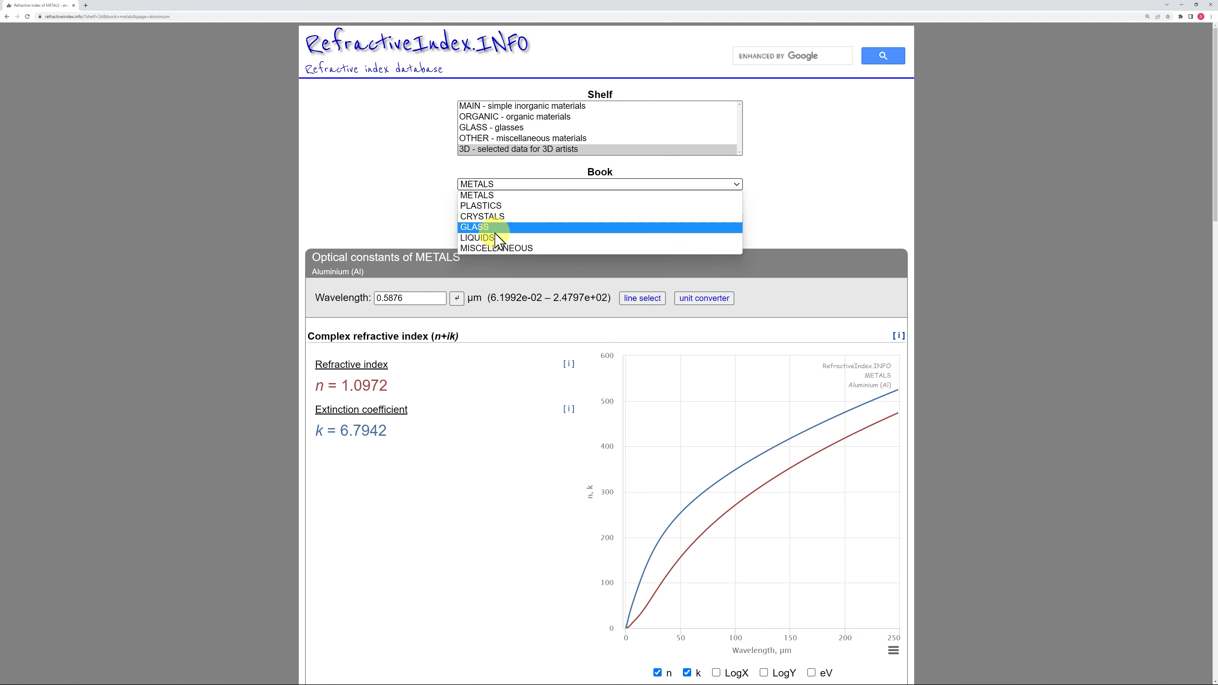
left_click(483, 196)
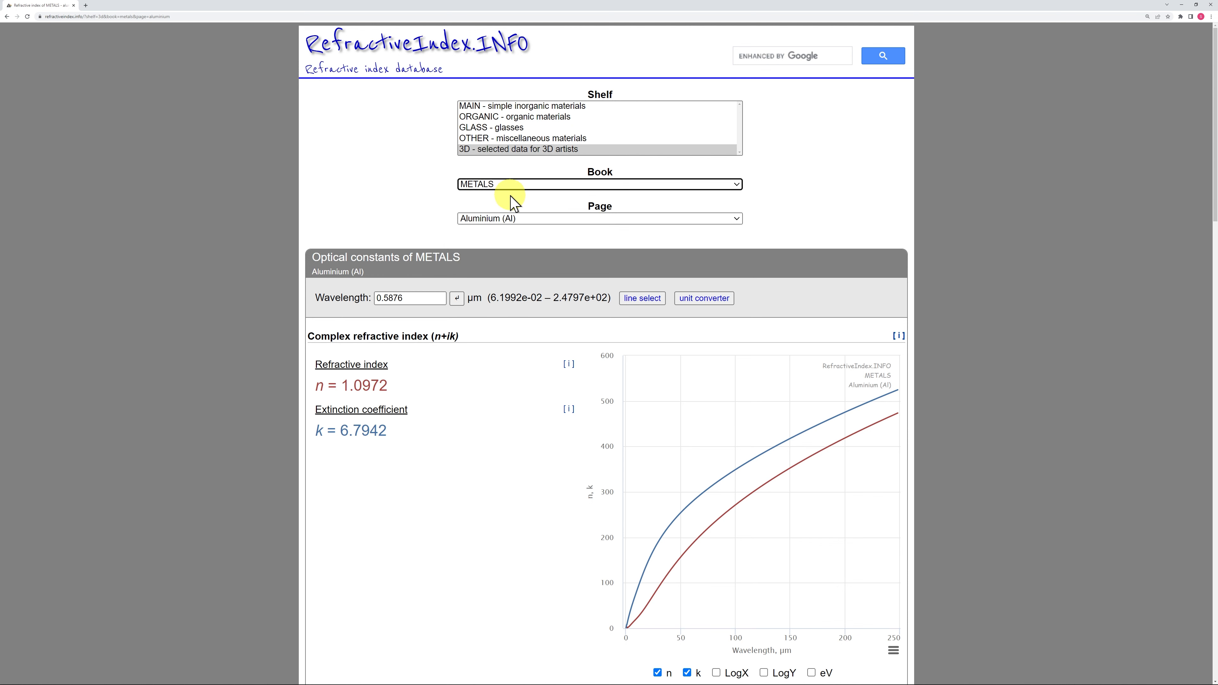
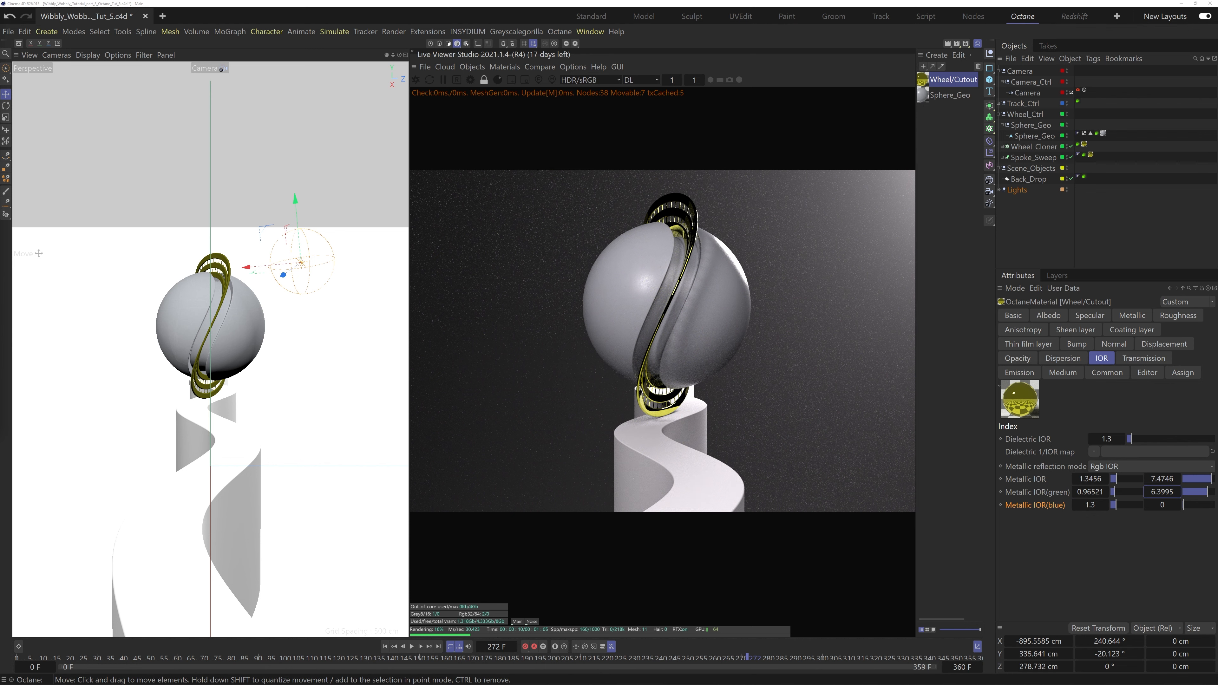
Back in Cinema 4D, set the Wheel/Cutout material's Metallic IOR(blue) to 0.61722 and 5.3031
right_click(1165, 503)
left_click(1166, 553)
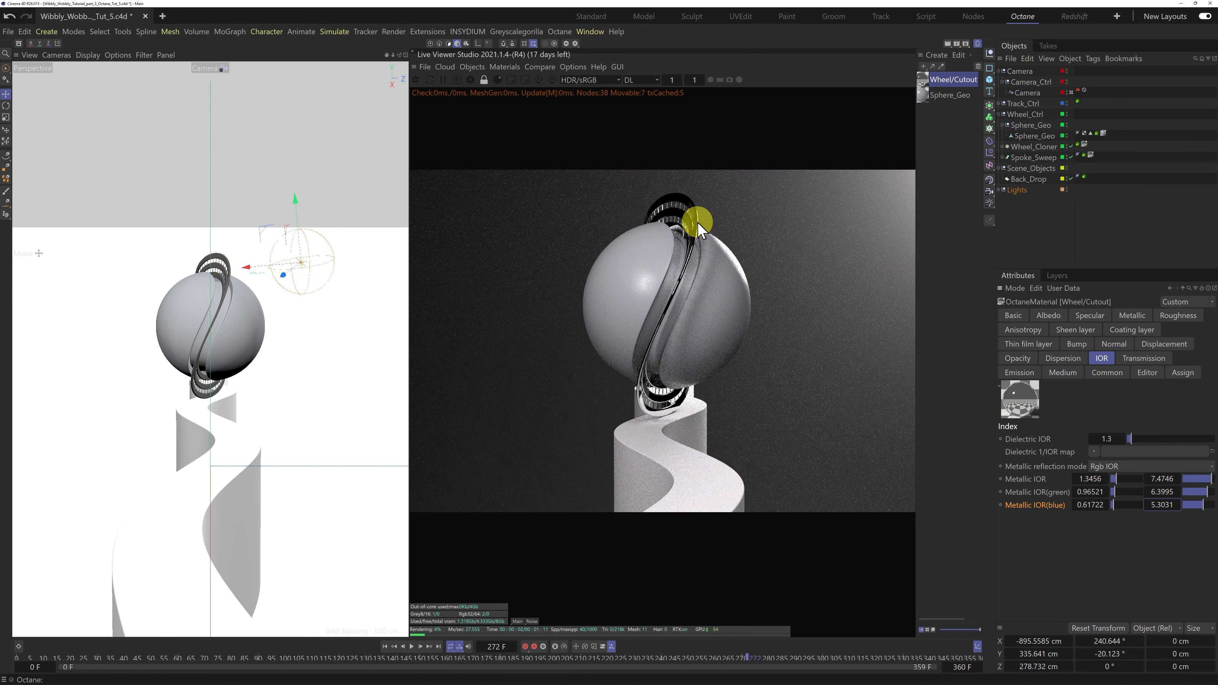
Switch the viewport to the Default Camera and frame a close-up of the sphere and its wheel
left_click(207, 68)
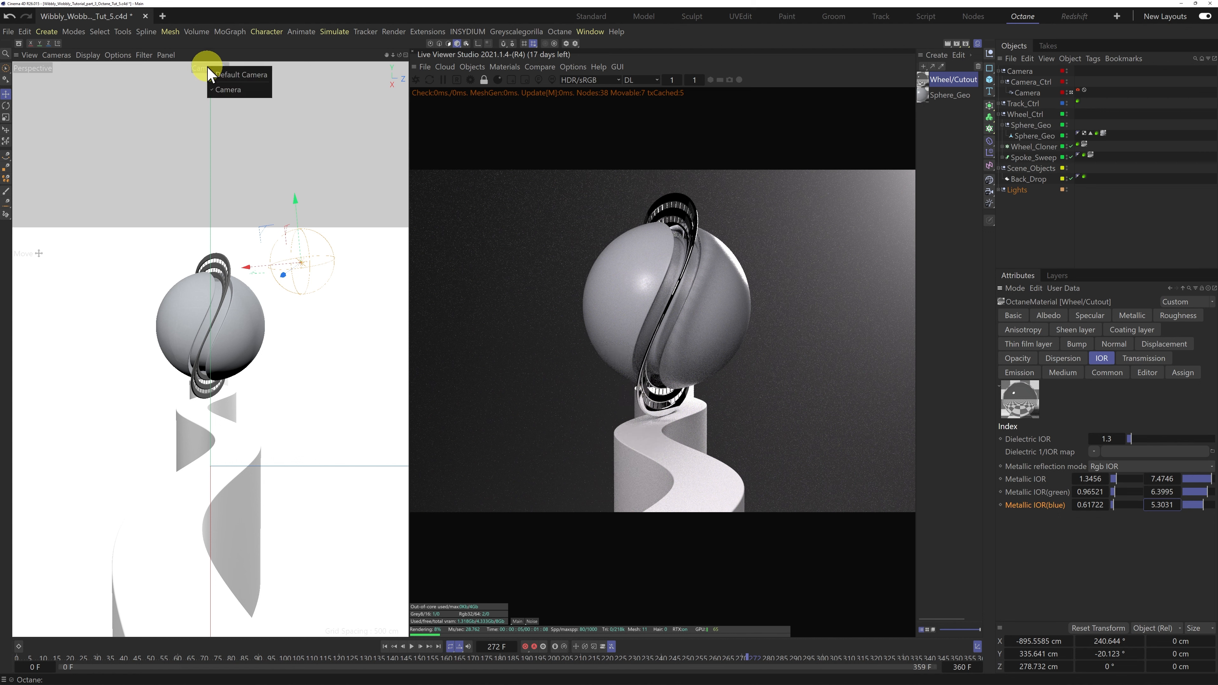
left_click(235, 78)
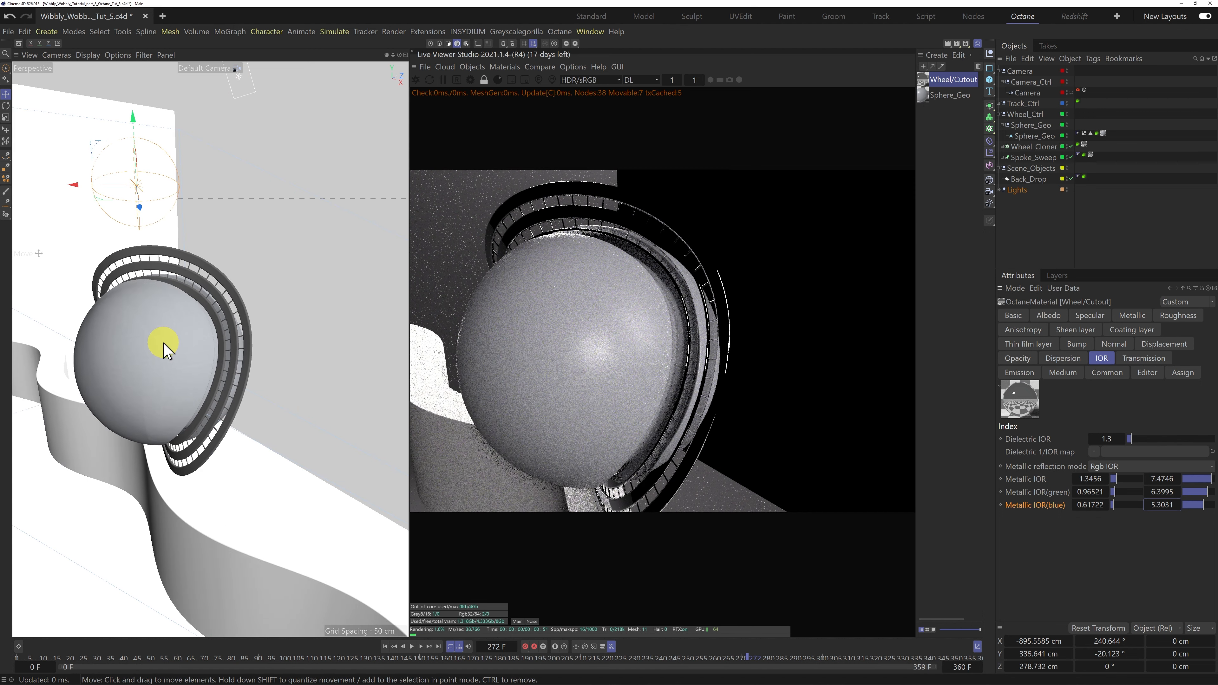
scroll(184, 341, "up", 5)
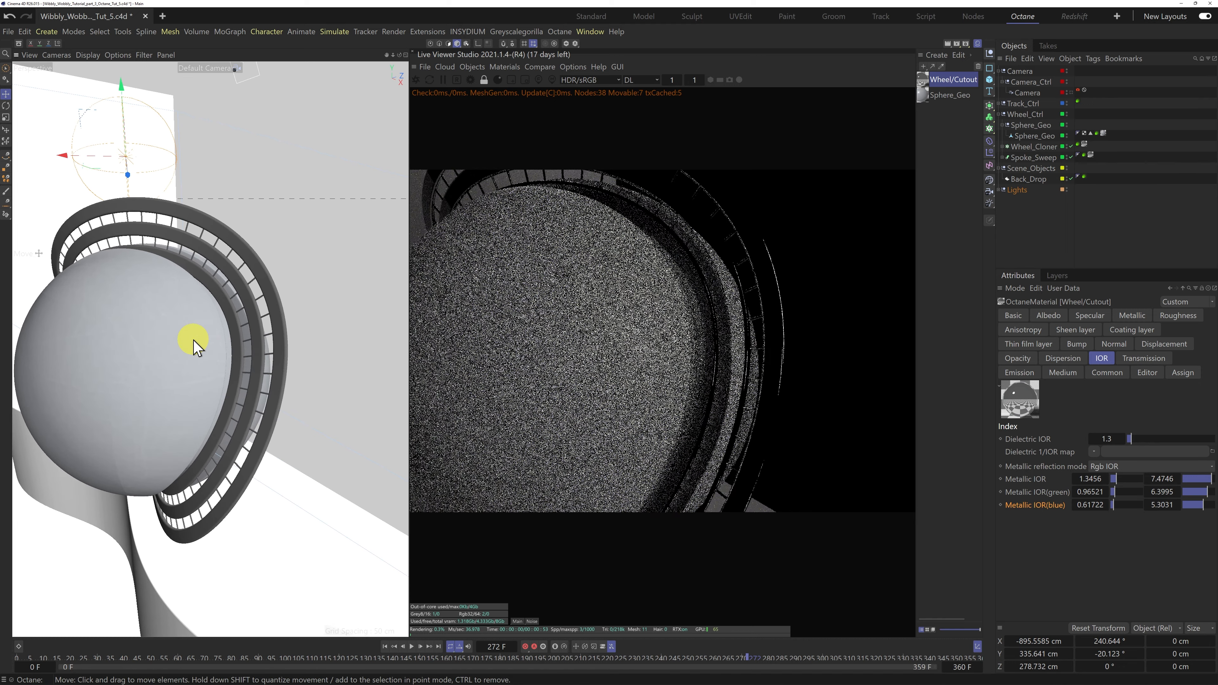
scroll(194, 346, "down", 2)
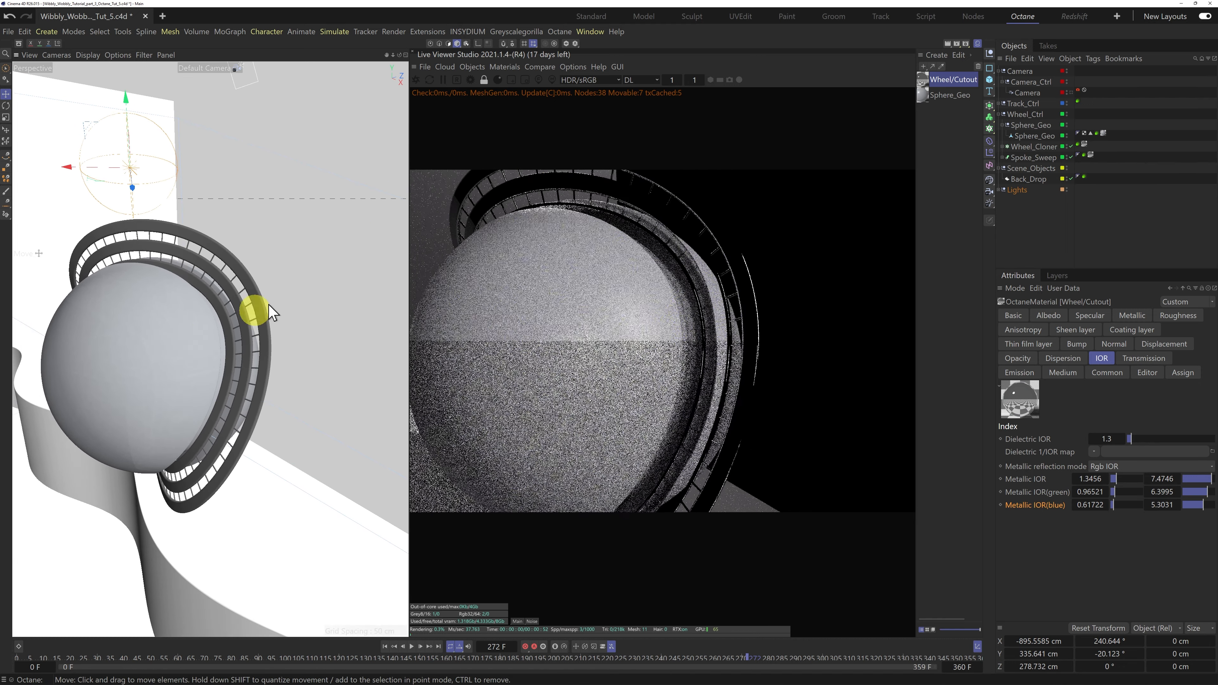
left_click_drag(388, 62, 374, 69)
Set the Wheel/Cutout material's BRDF model to GGX and its roughness float to 0.2
left_click(1014, 315)
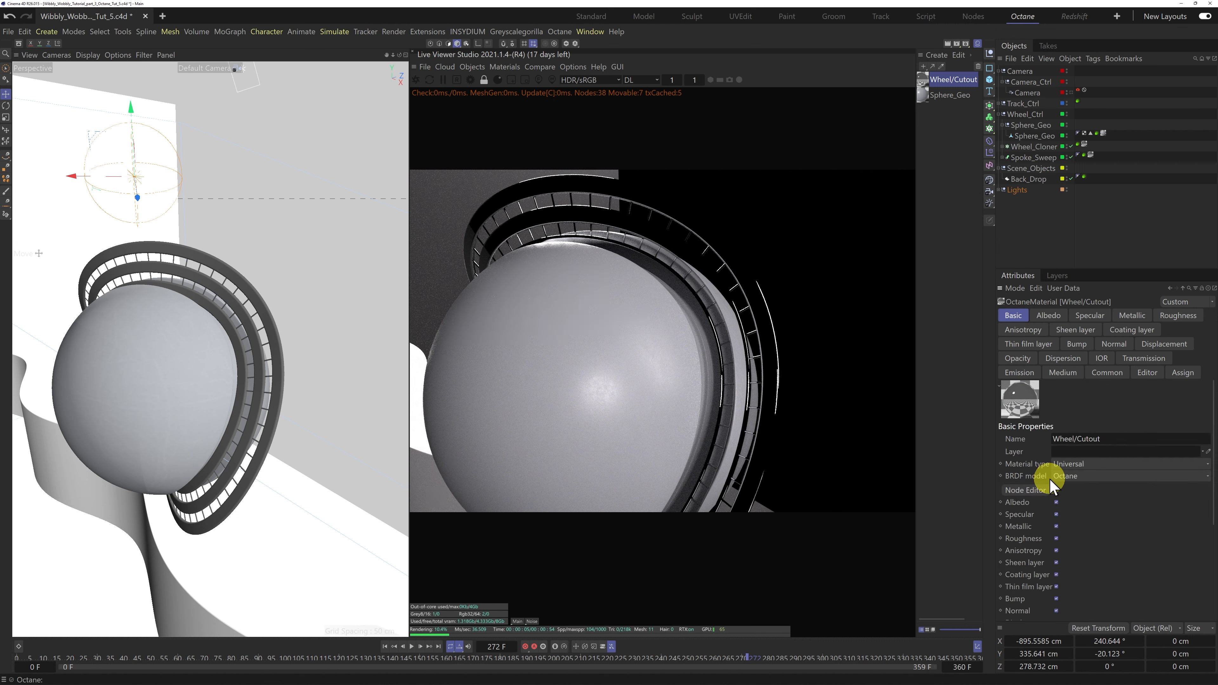
left_click(1074, 476)
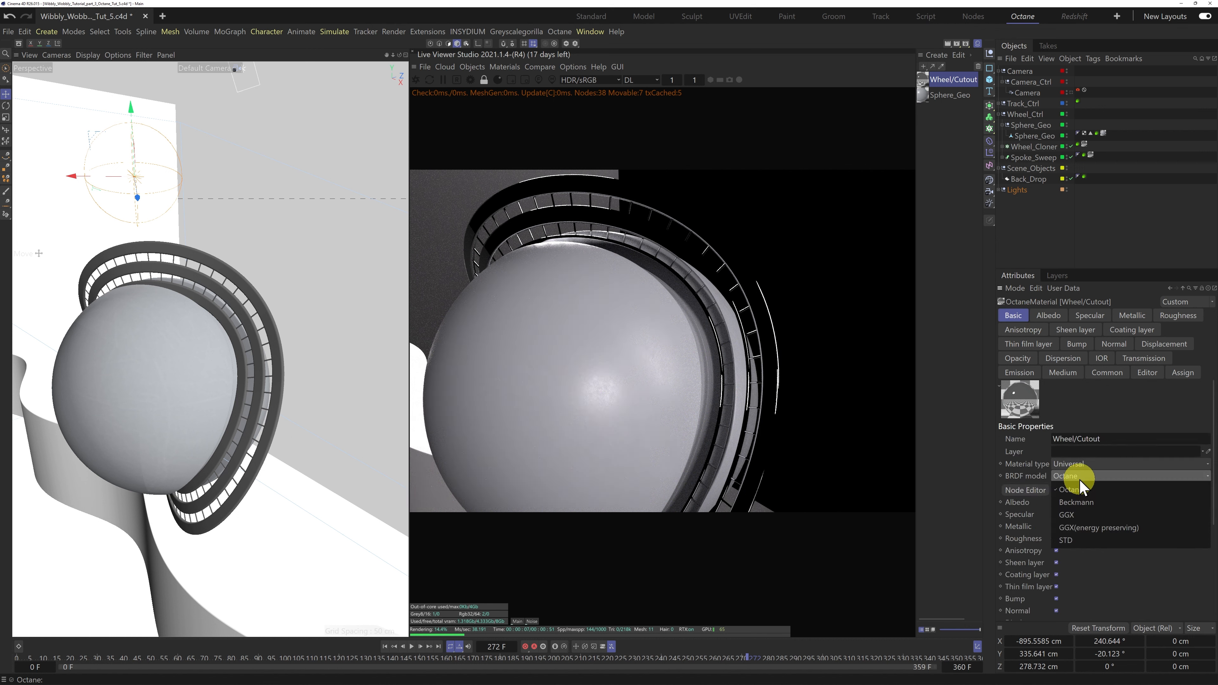
left_click(1075, 517)
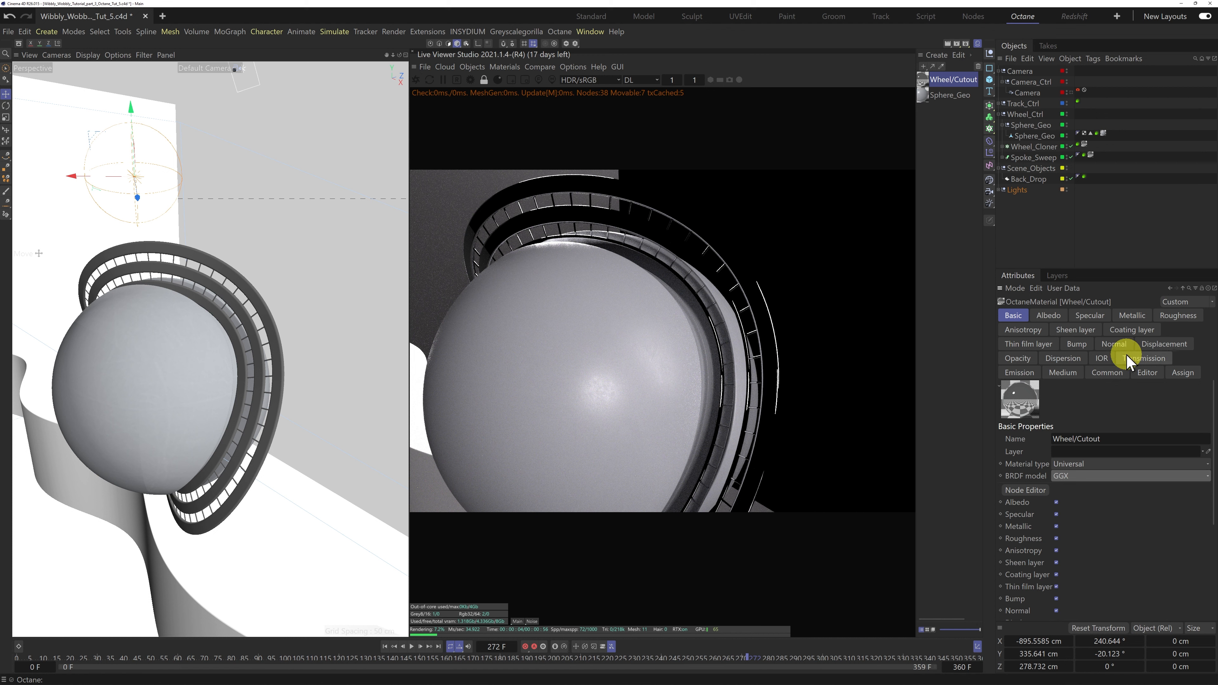
left_click(1183, 318)
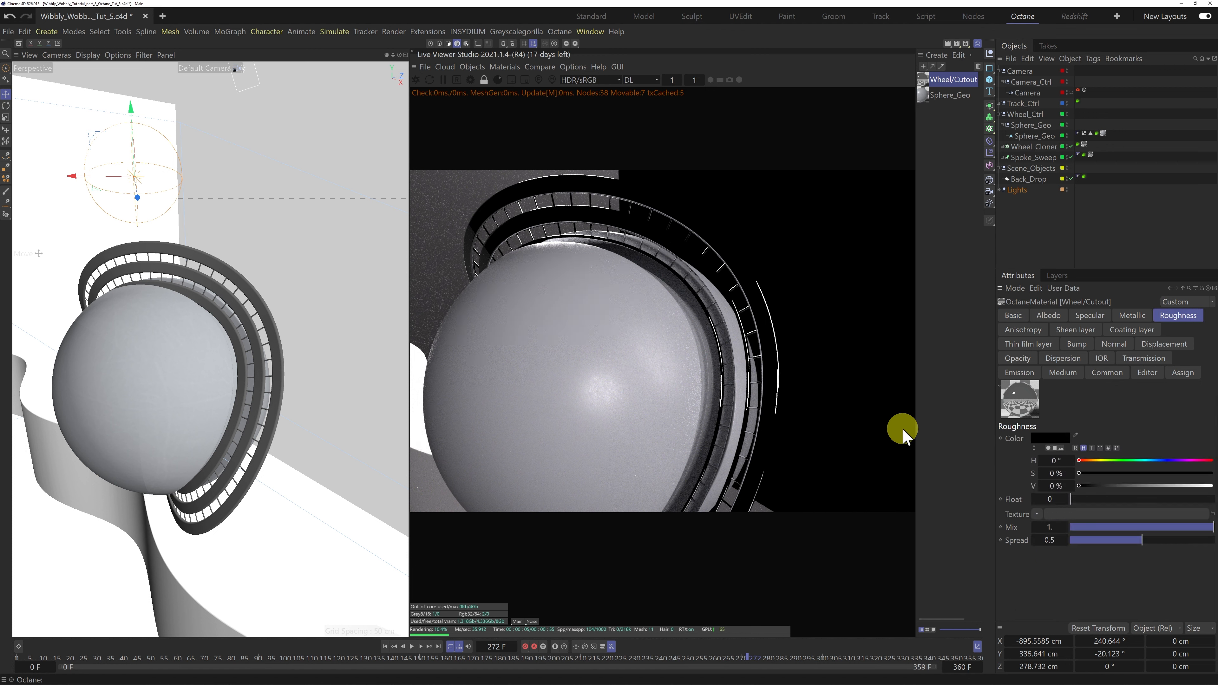
left_click(1044, 501)
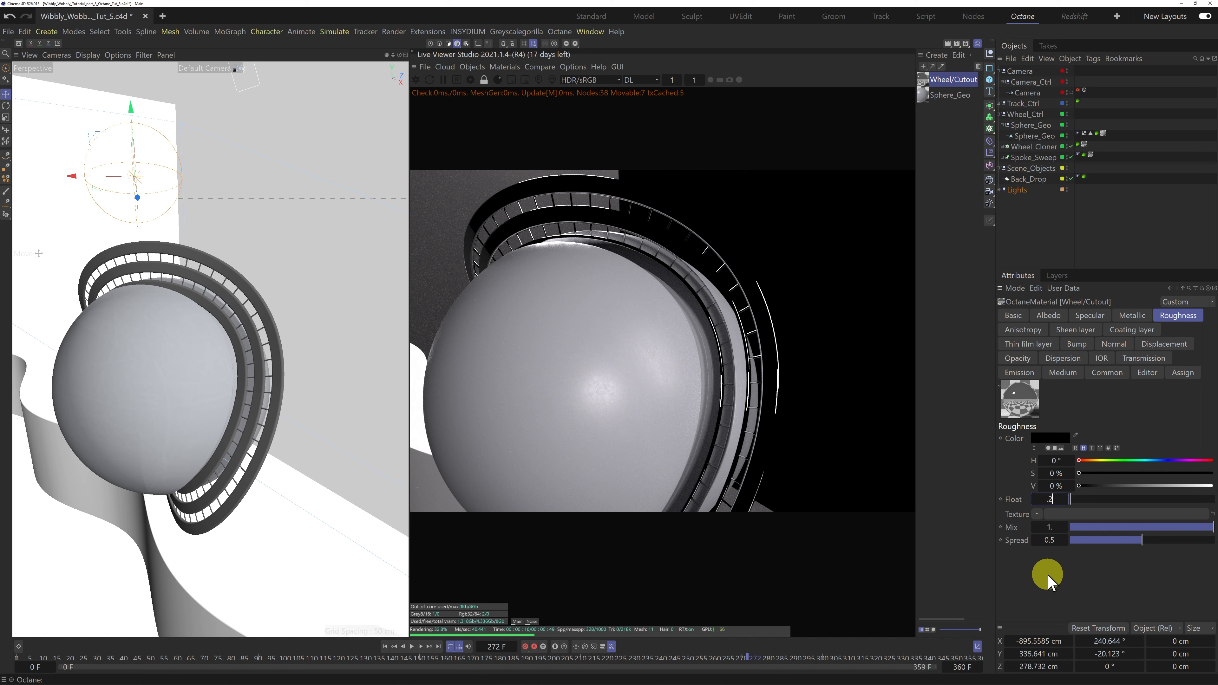
key("Return")
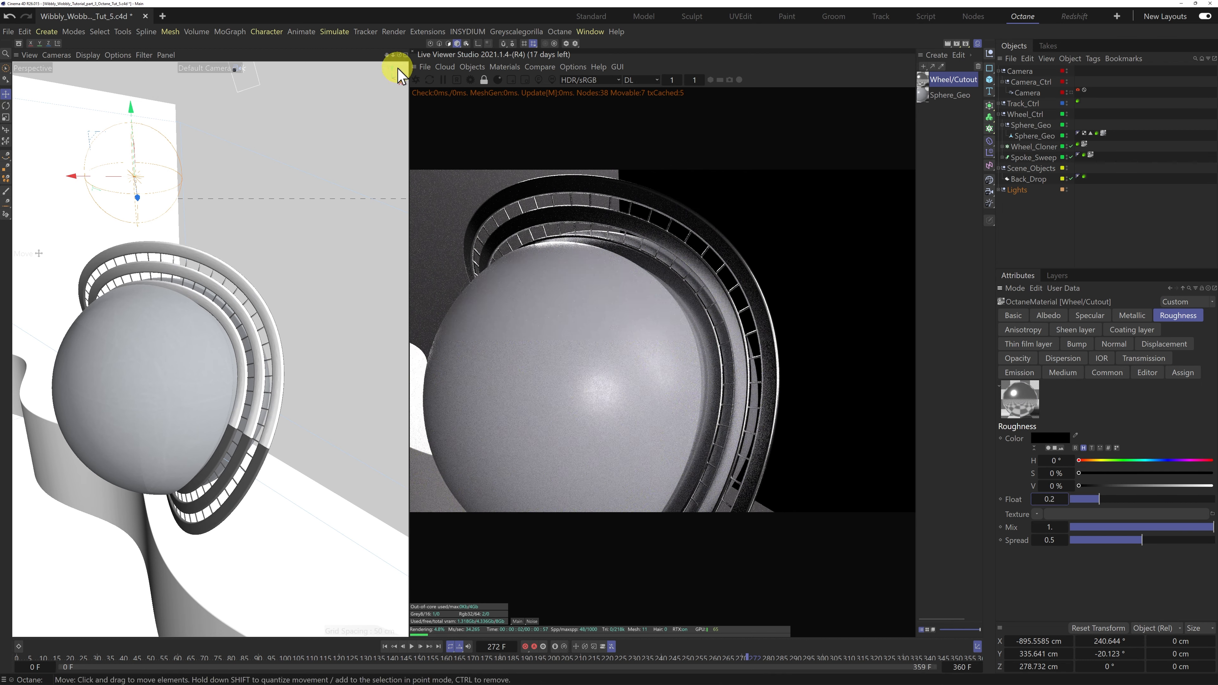
Inspect the wheel's metallic finish from another angle, and return the viewport to the scene's Camera
left_click_drag(400, 60, 346, 337)
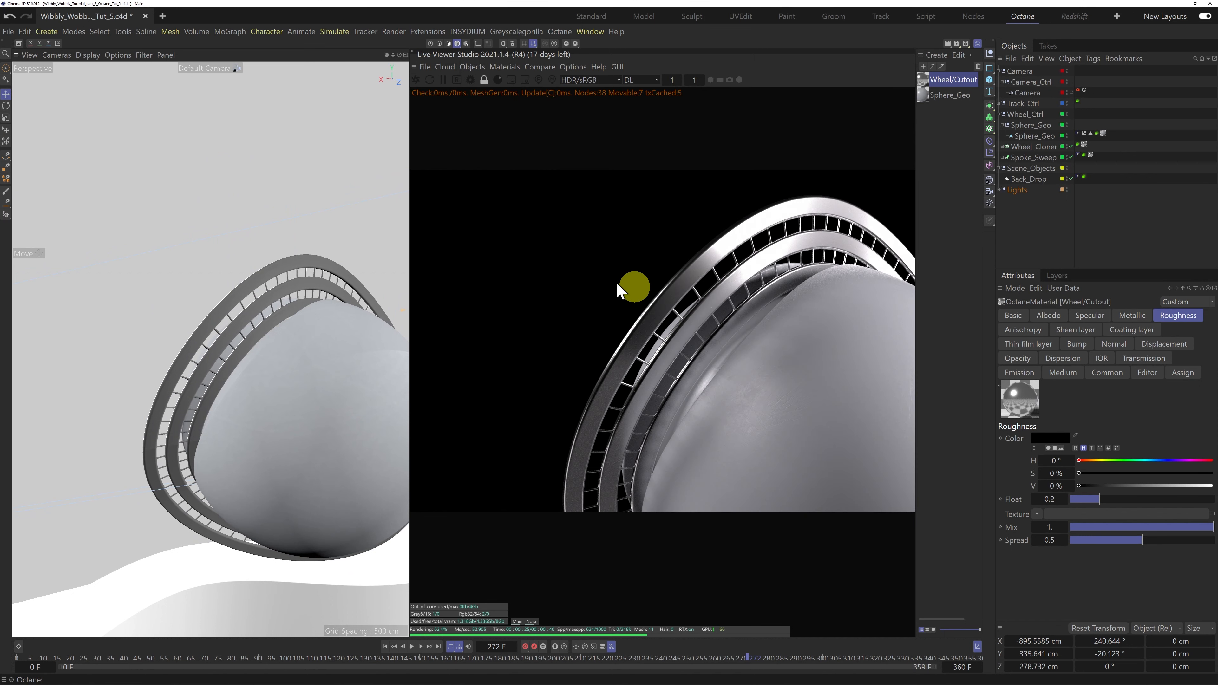
left_click(211, 69)
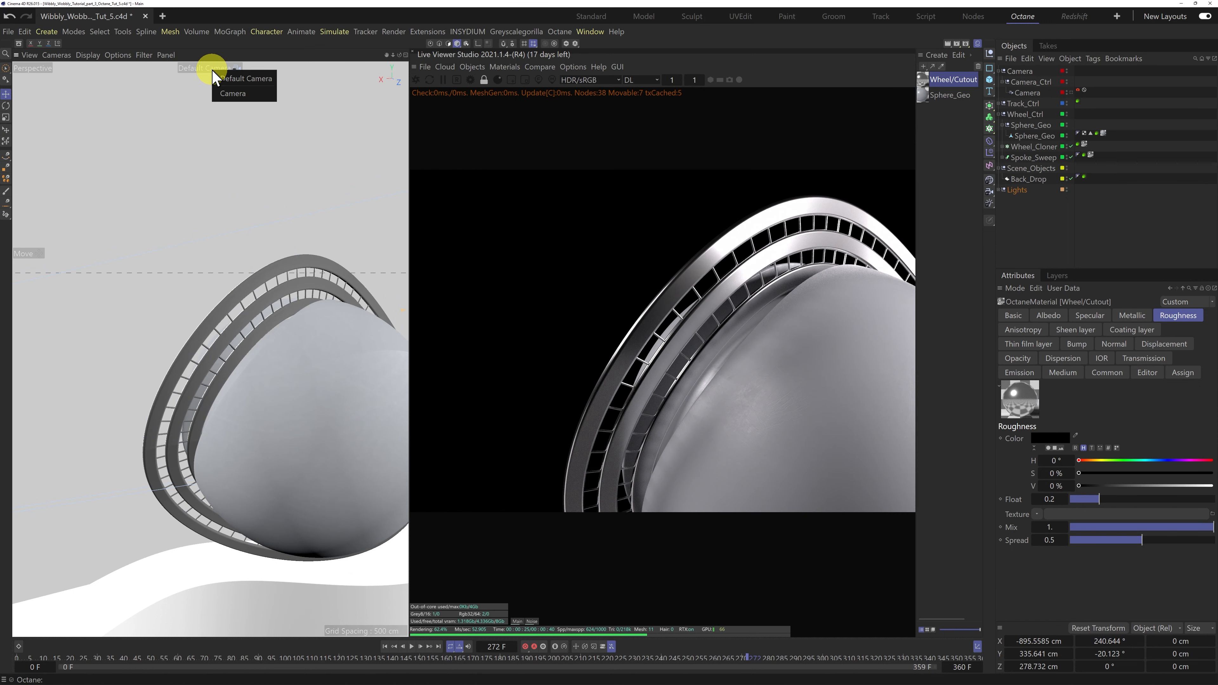
left_click(234, 94)
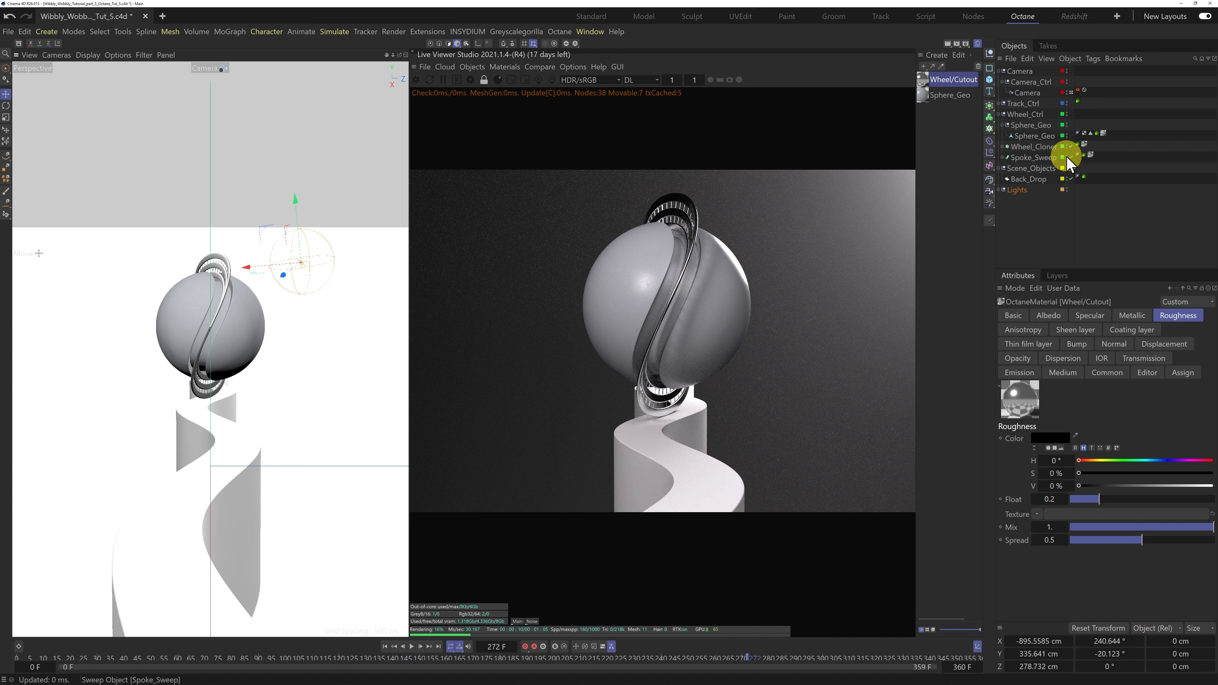
Apply the Wheel/Cutout material to the Sphere_Geo object, restricted to the Center_Polygons selection
left_click_drag(921, 86, 1042, 137)
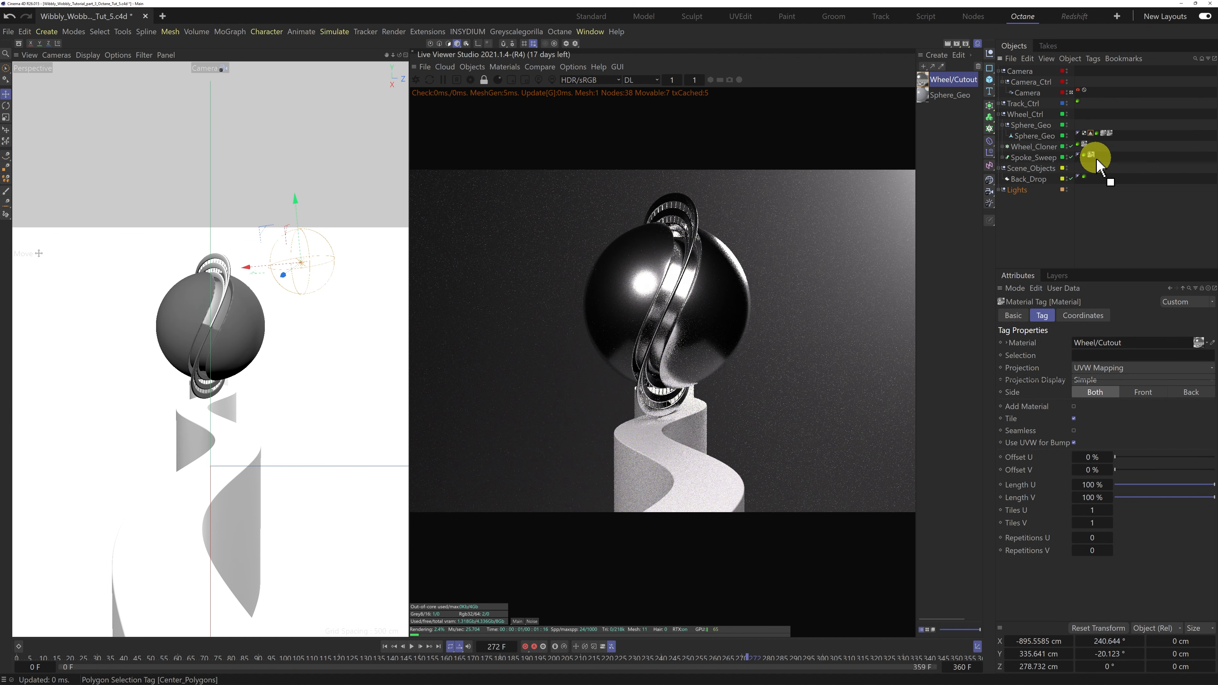
left_click_drag(1097, 158, 1091, 360)
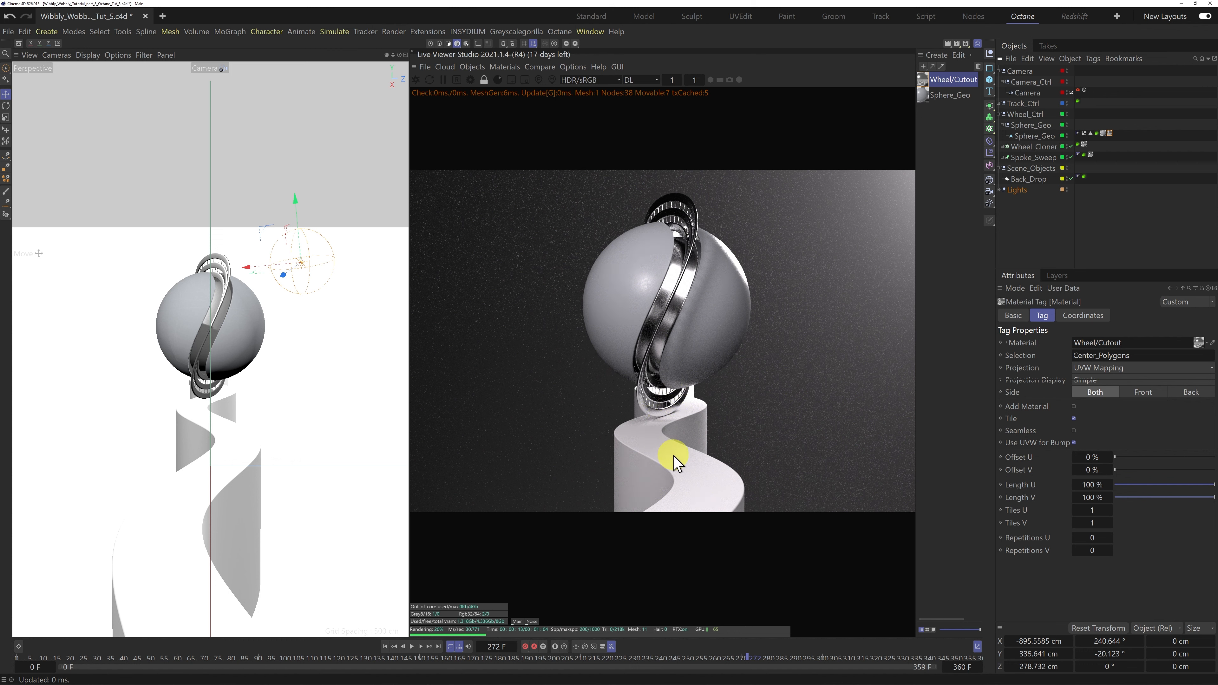
Duplicate the Wheel/Cutout material as Track and apply the copy to the Track_Ctrl object
left_click(924, 82)
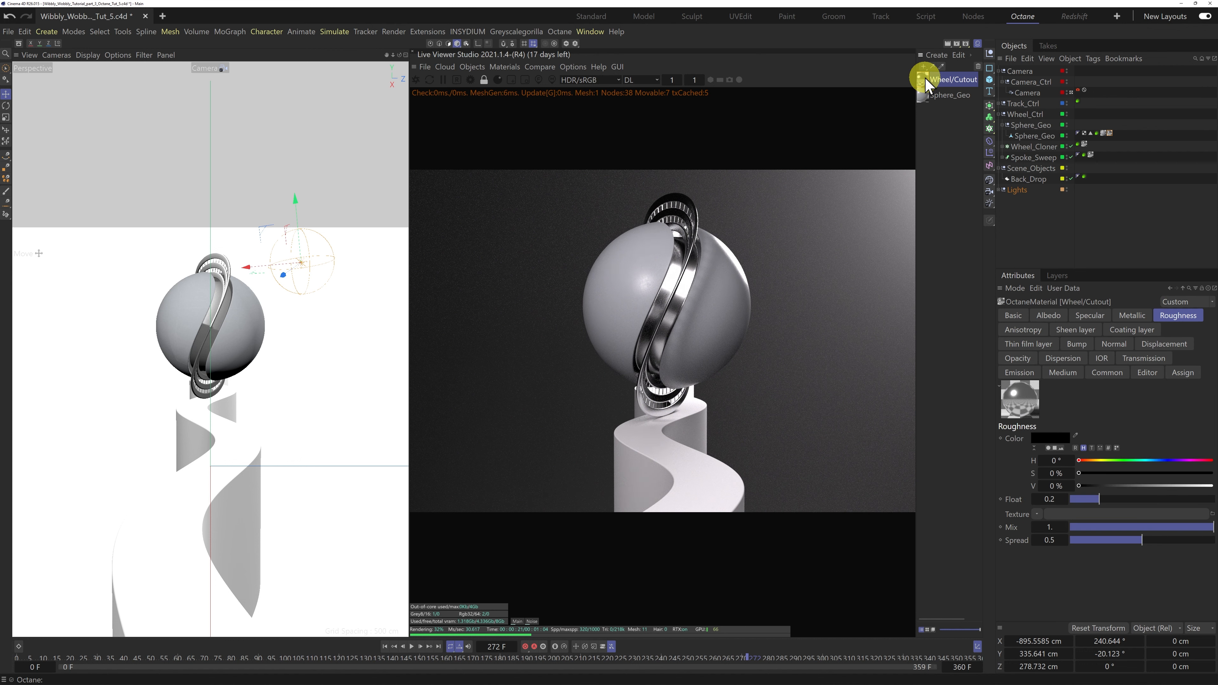
left_click_drag(926, 79, 927, 89, "ctrl")
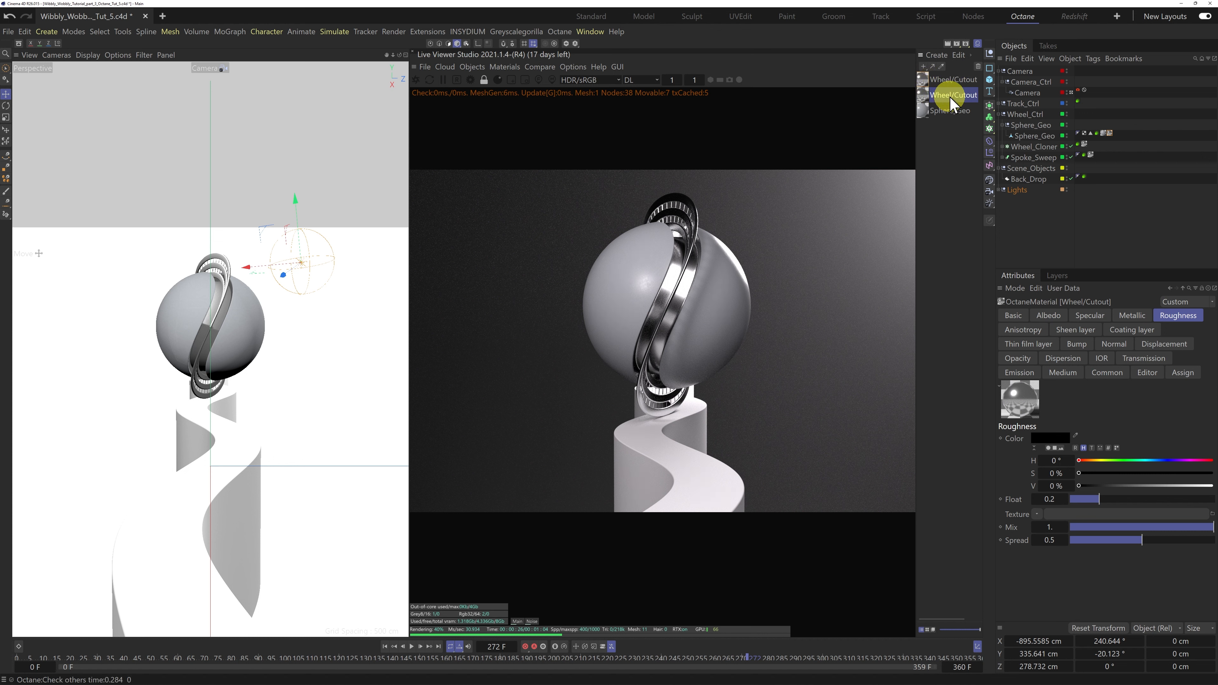
double_click(950, 96)
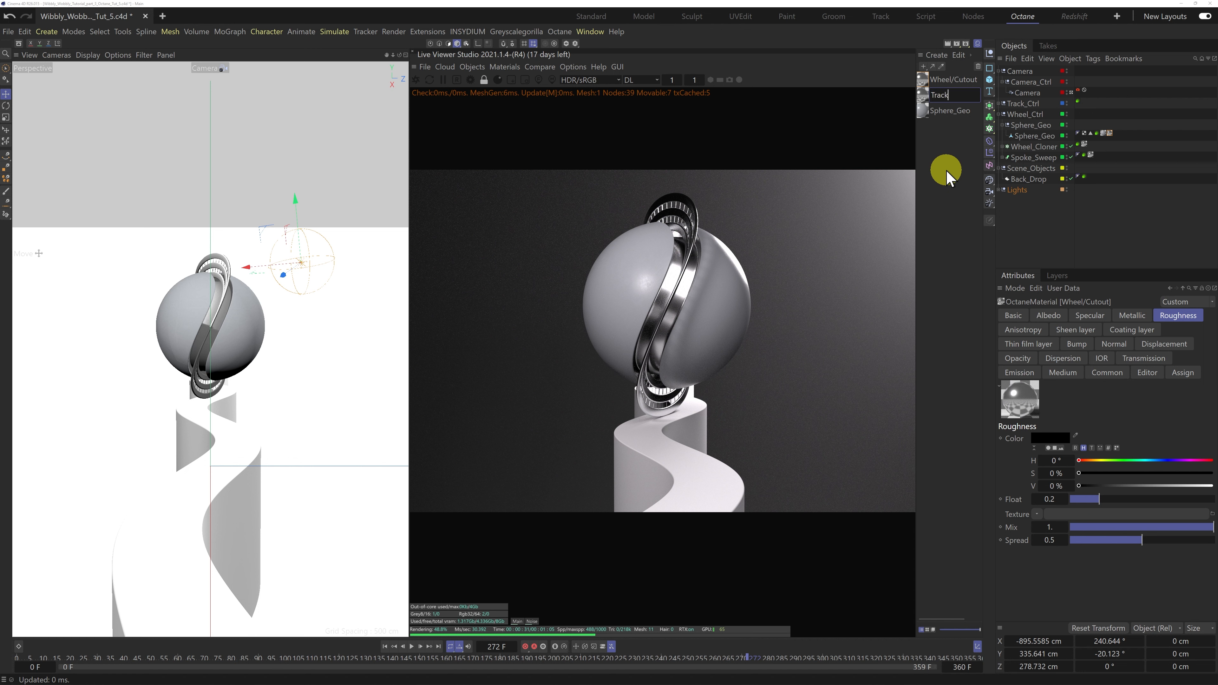
key("Return")
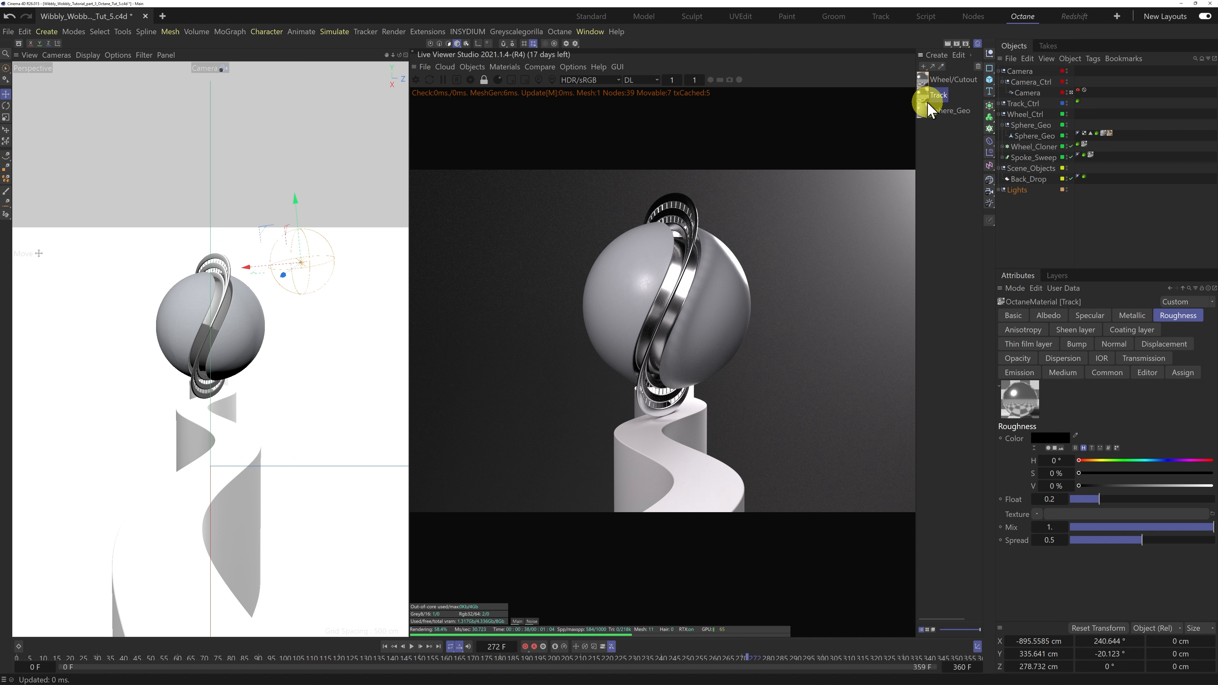
left_click_drag(925, 95, 1033, 105)
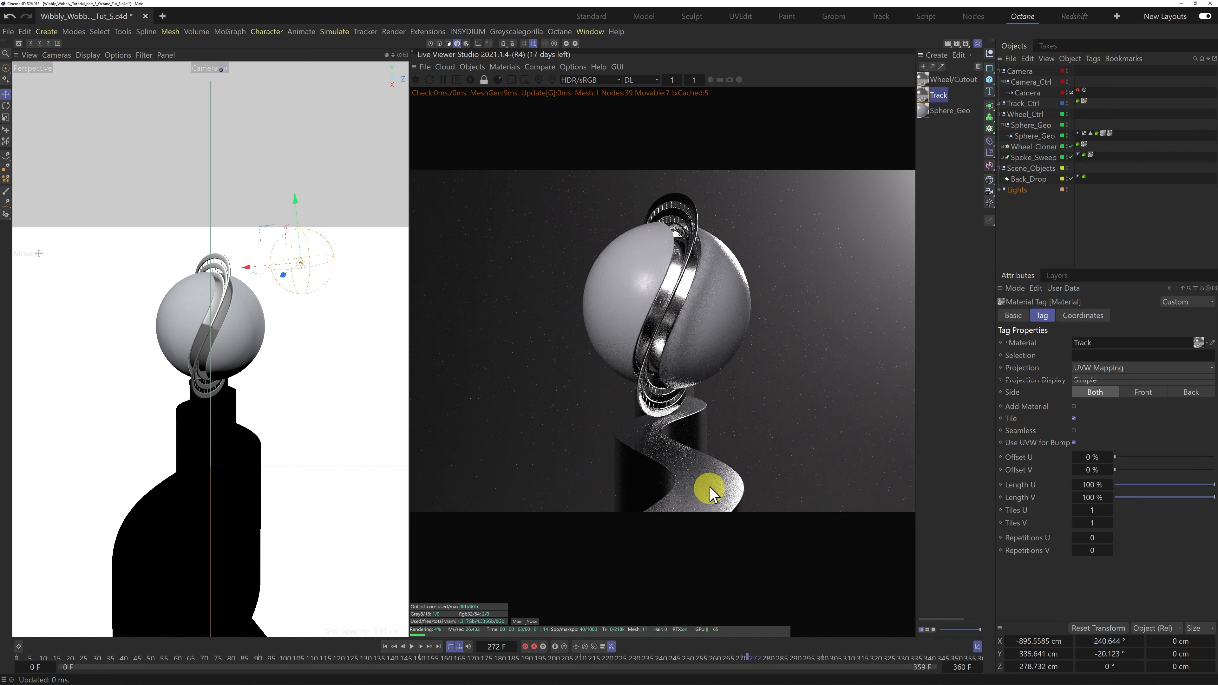
Set the Track material's roughness float to 0.3
left_click(926, 94)
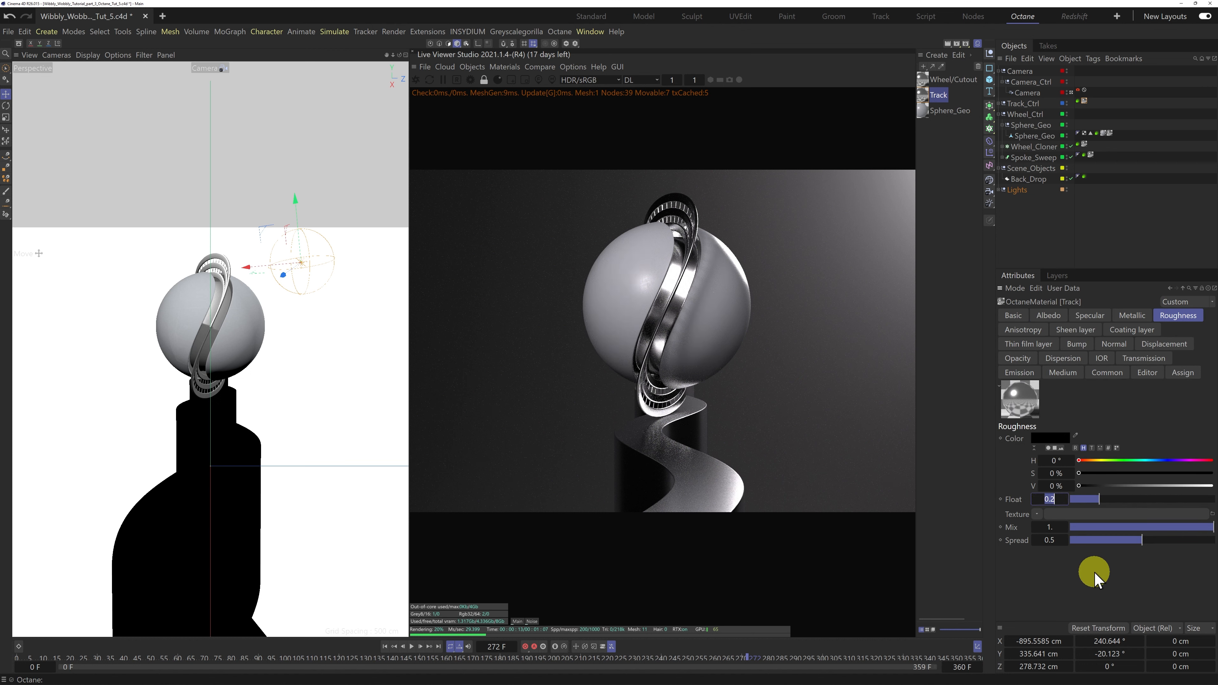
type(".3")
key("Return")
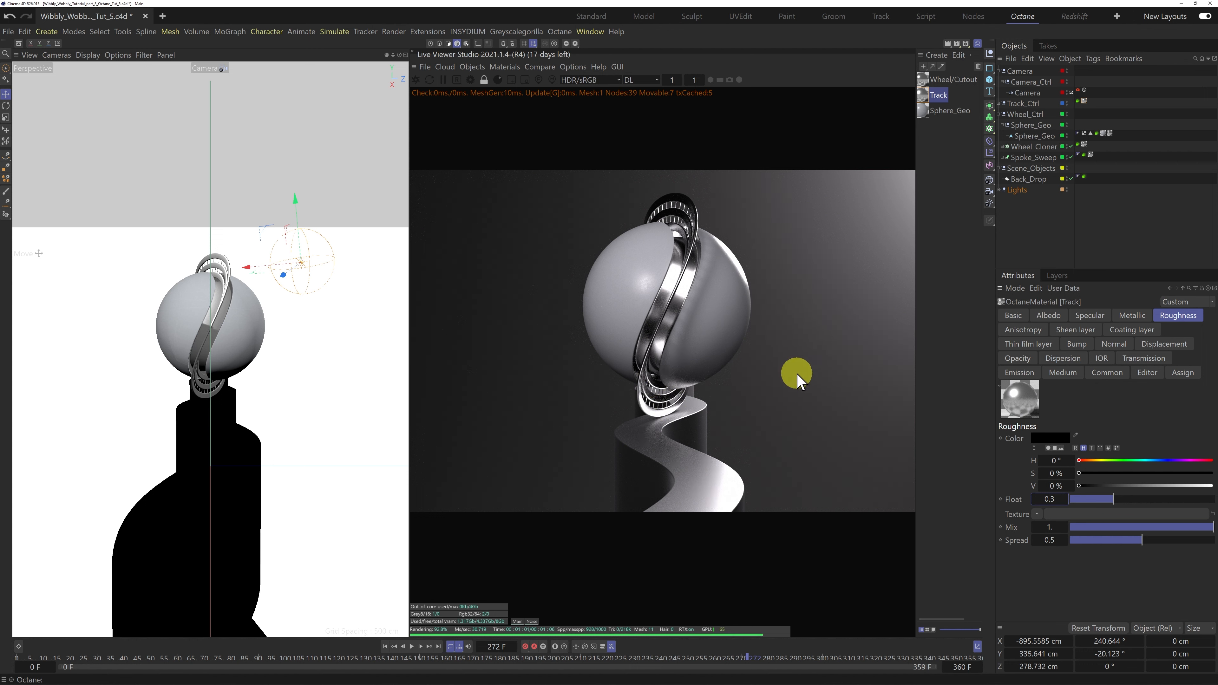
Create an Octane Diffuse material named Back_Drop and apply it to the Back_Drop object in Scene_Objects
left_click(504, 67)
mouse_move(525, 123)
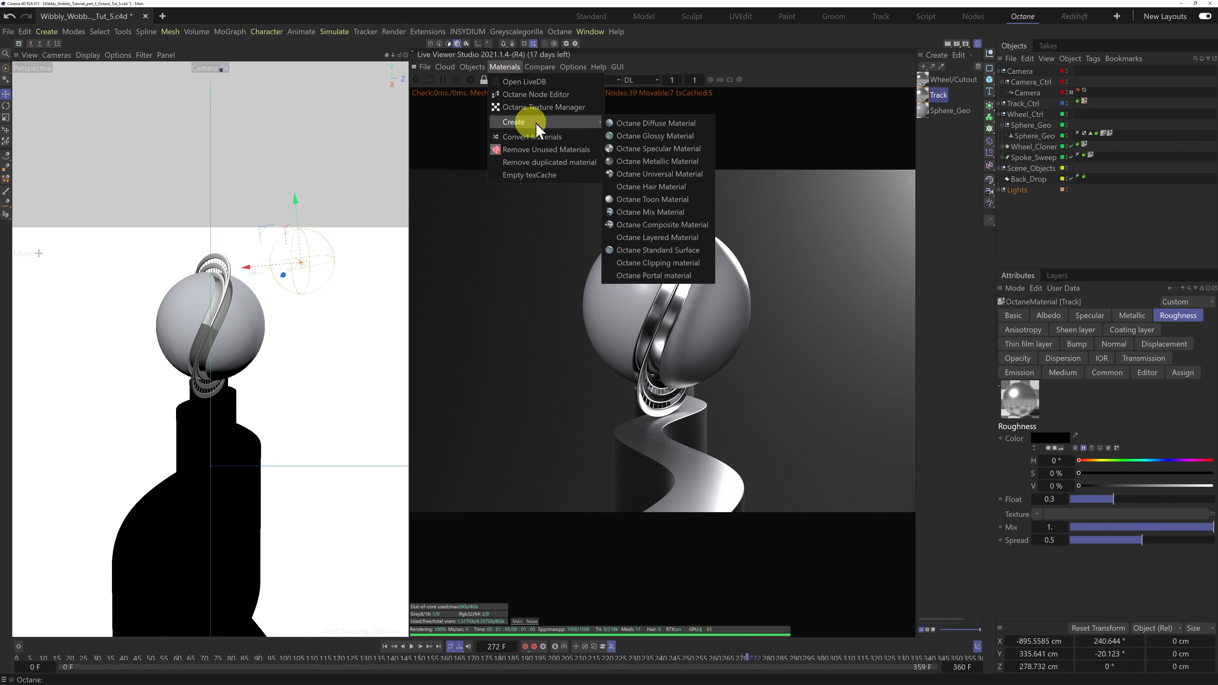
left_click(660, 124)
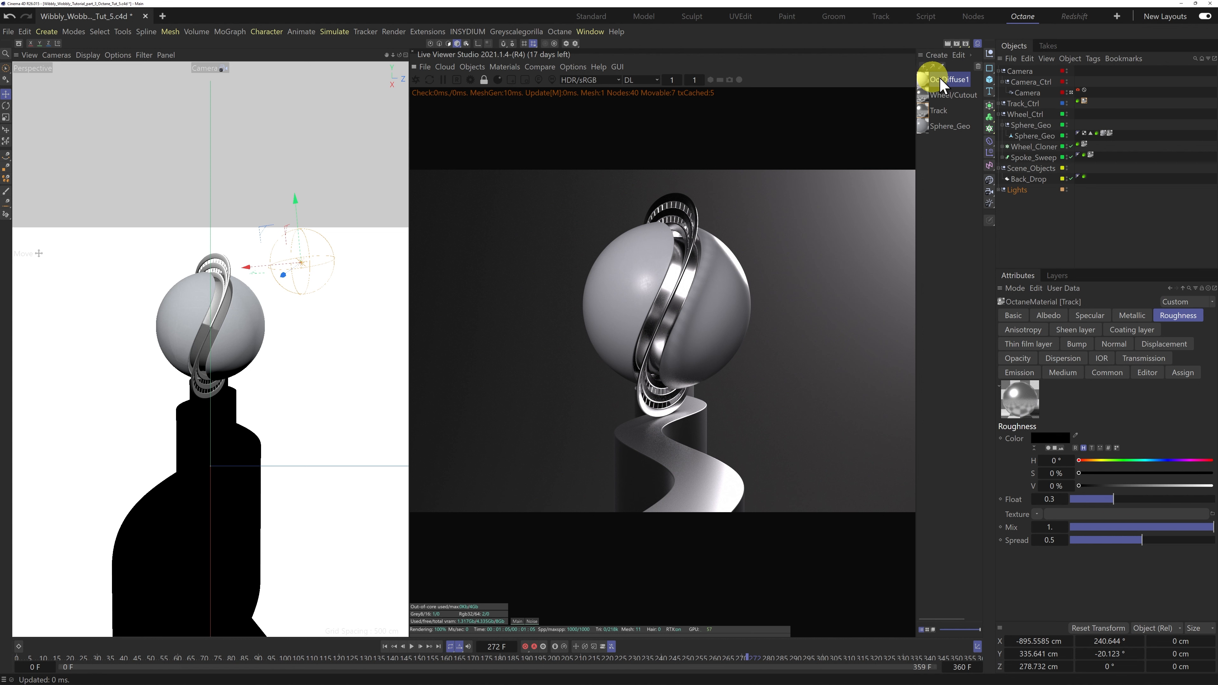
left_click(925, 80)
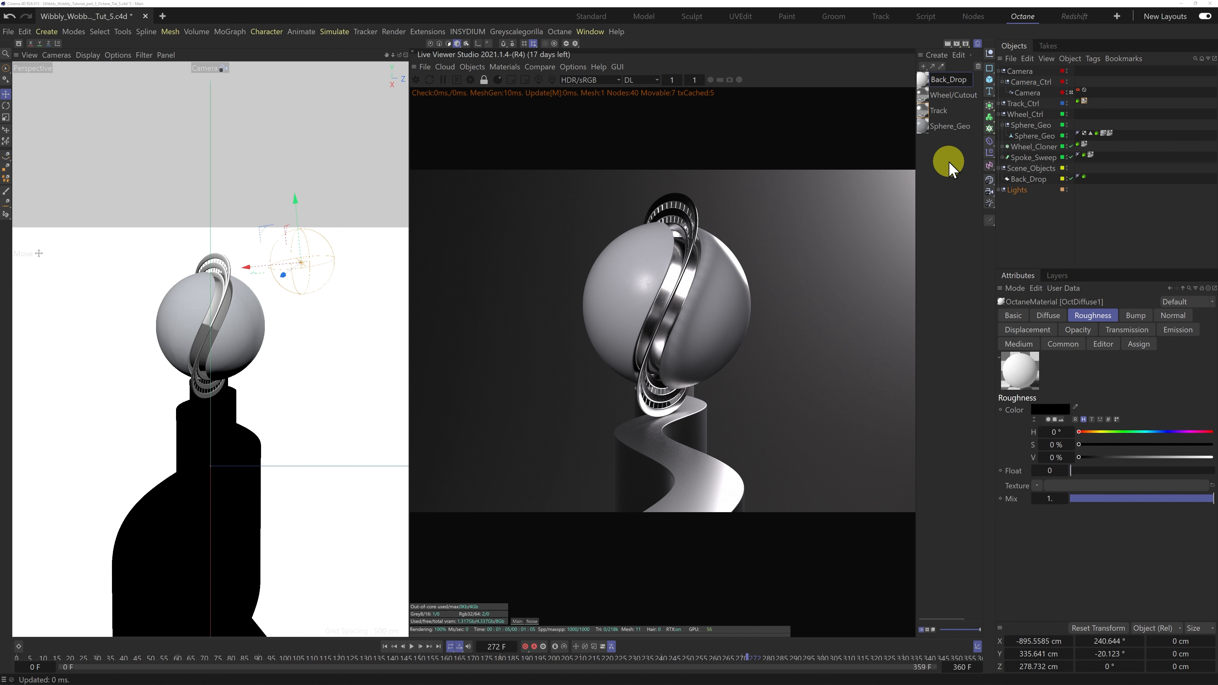
left_click(925, 81)
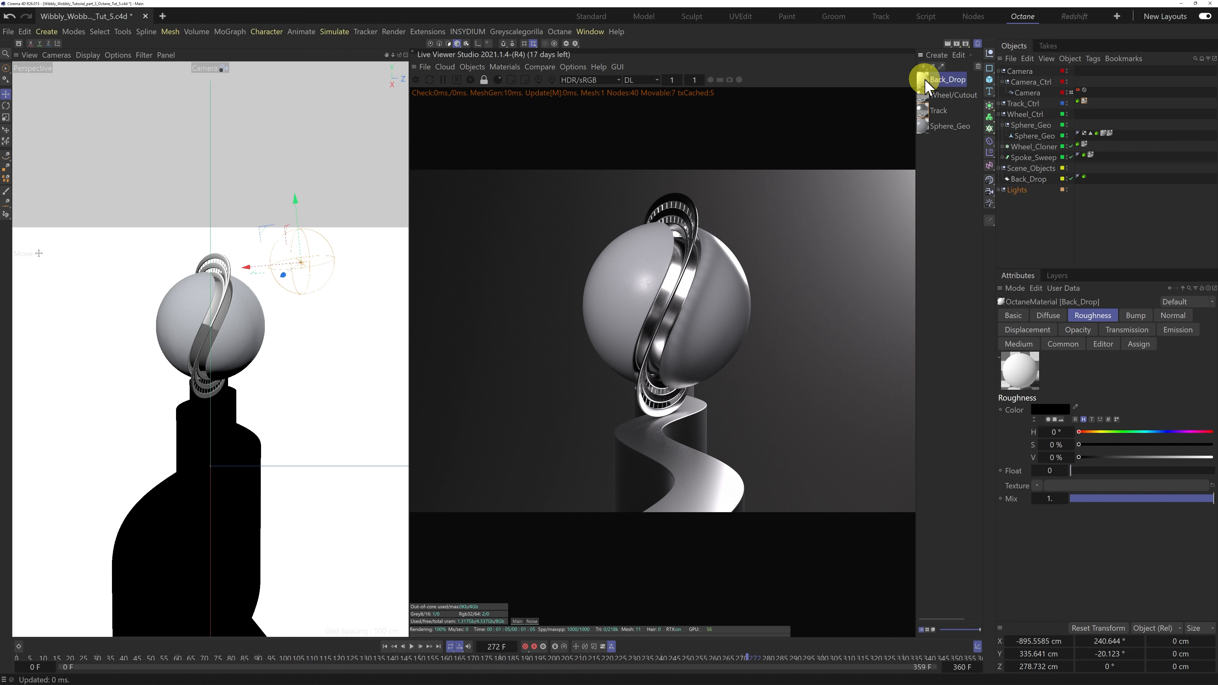
left_click(999, 114)
left_click(999, 71)
left_click_drag(922, 81, 1032, 119)
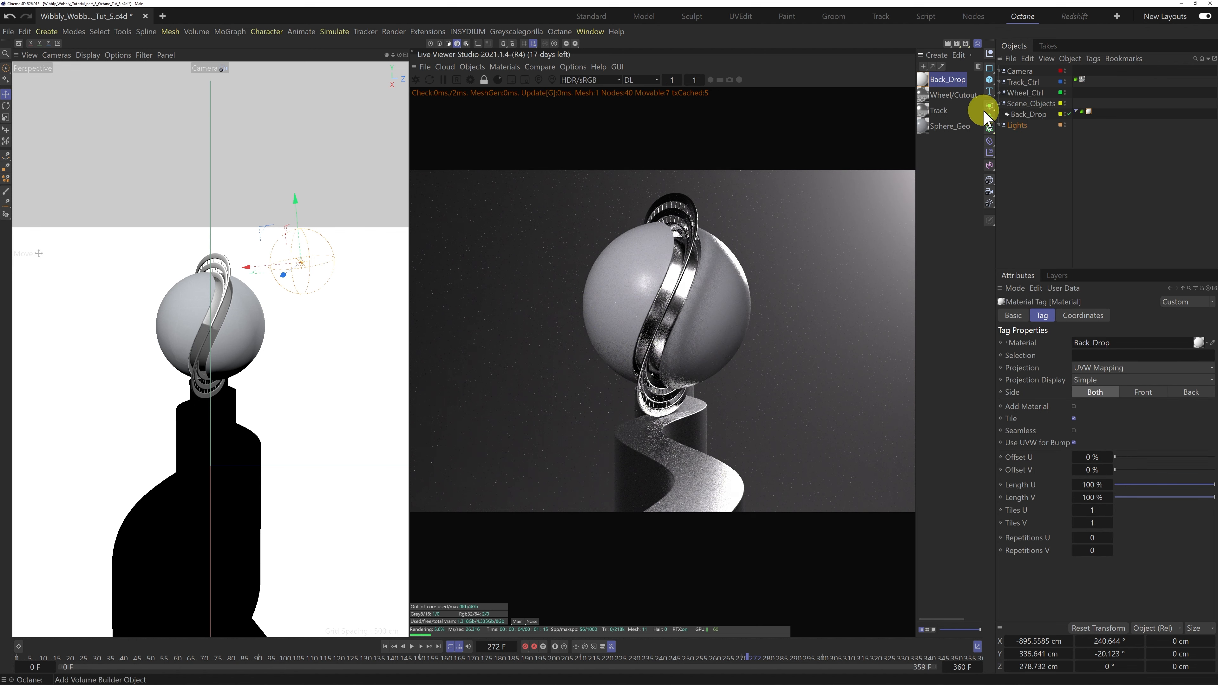
Set the Back_Drop material's diffuse color brightness (V) to 95%
left_click(922, 84)
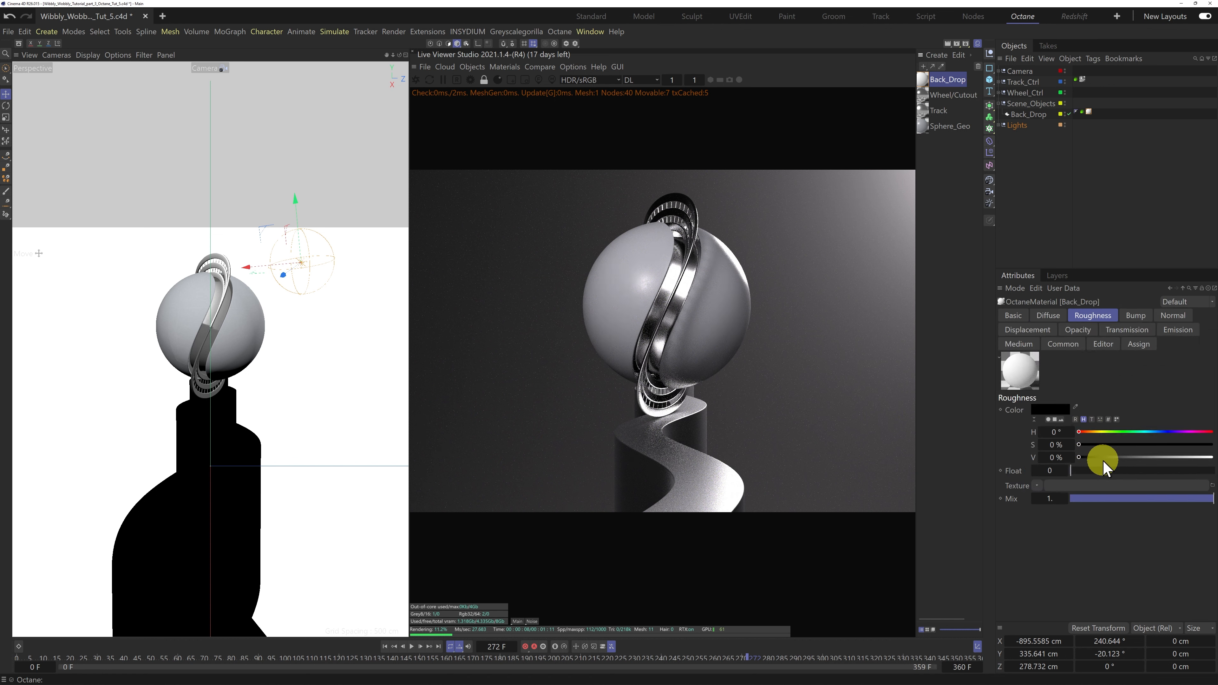
left_click(1049, 316)
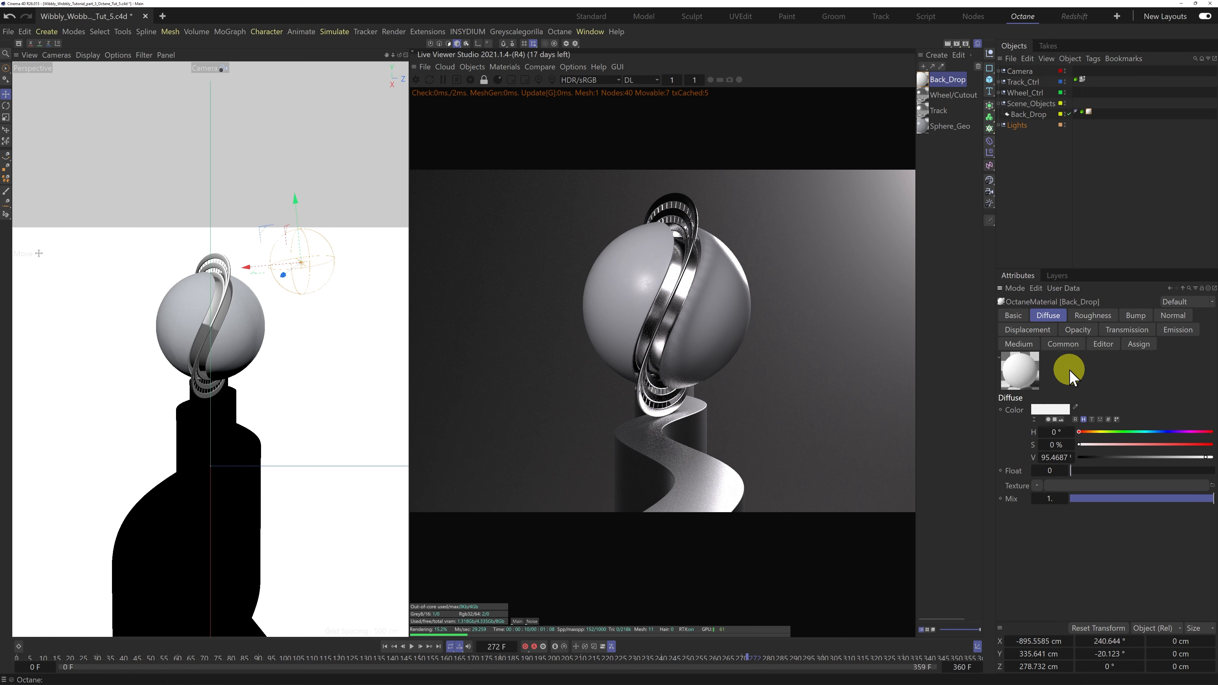
left_click_drag(1078, 457, 1206, 464)
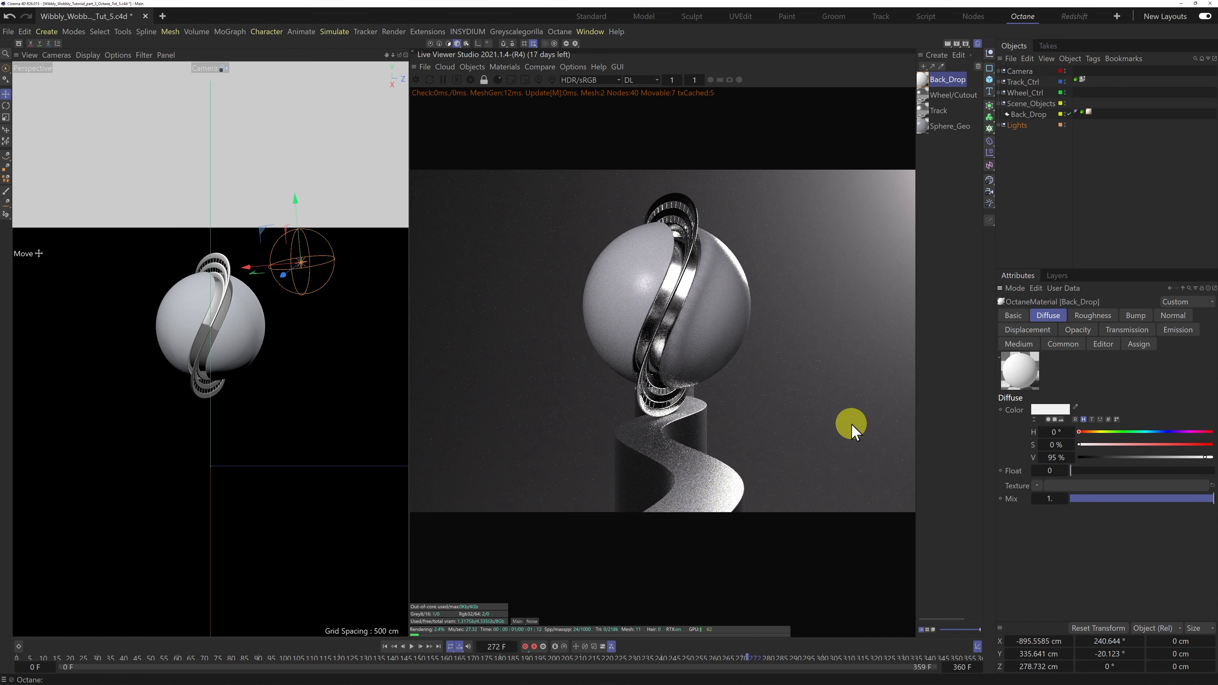
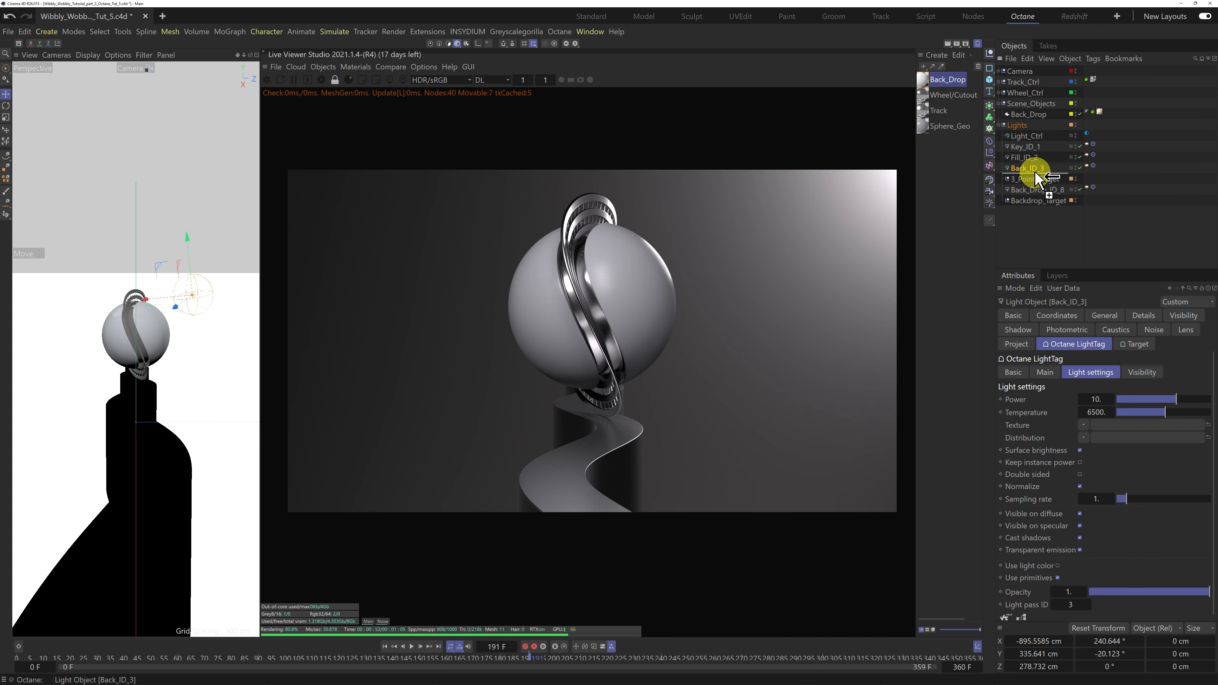
Duplicate the Back_ID_3 light as Back_ID_4 and disable the original light
left_click_drag(1036, 169, 1037, 180, "ctrl")
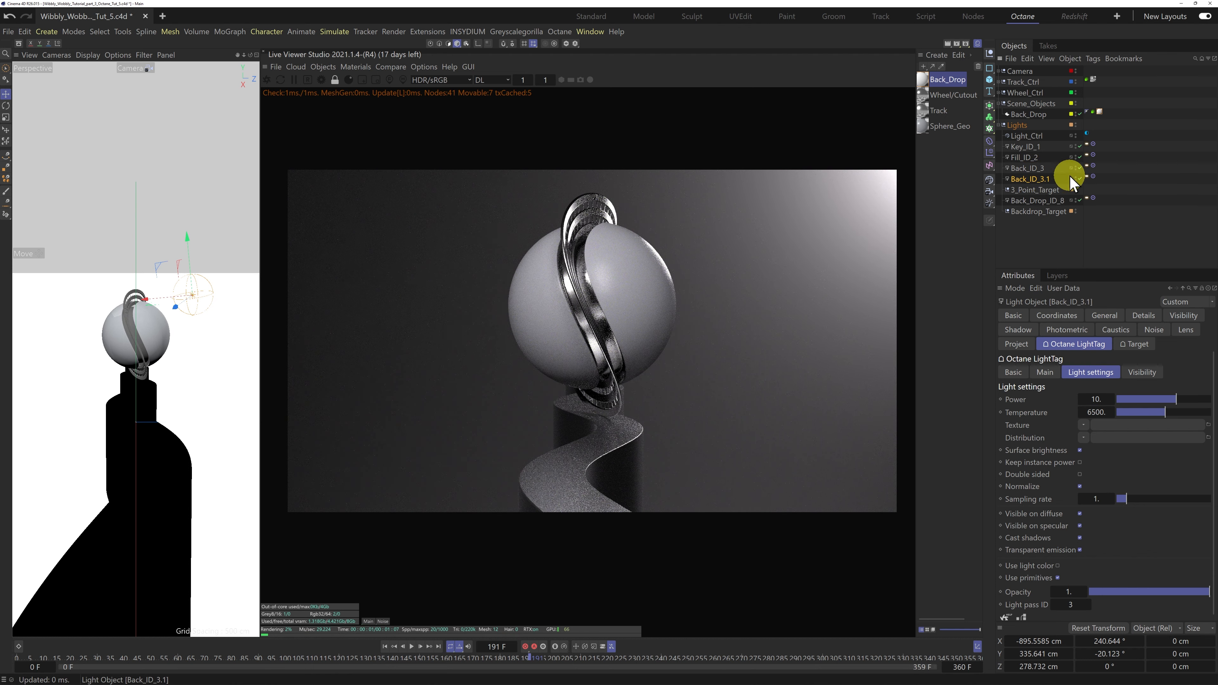
left_click(1081, 168)
double_click(1031, 179)
type("Back_ID_4")
key("Return")
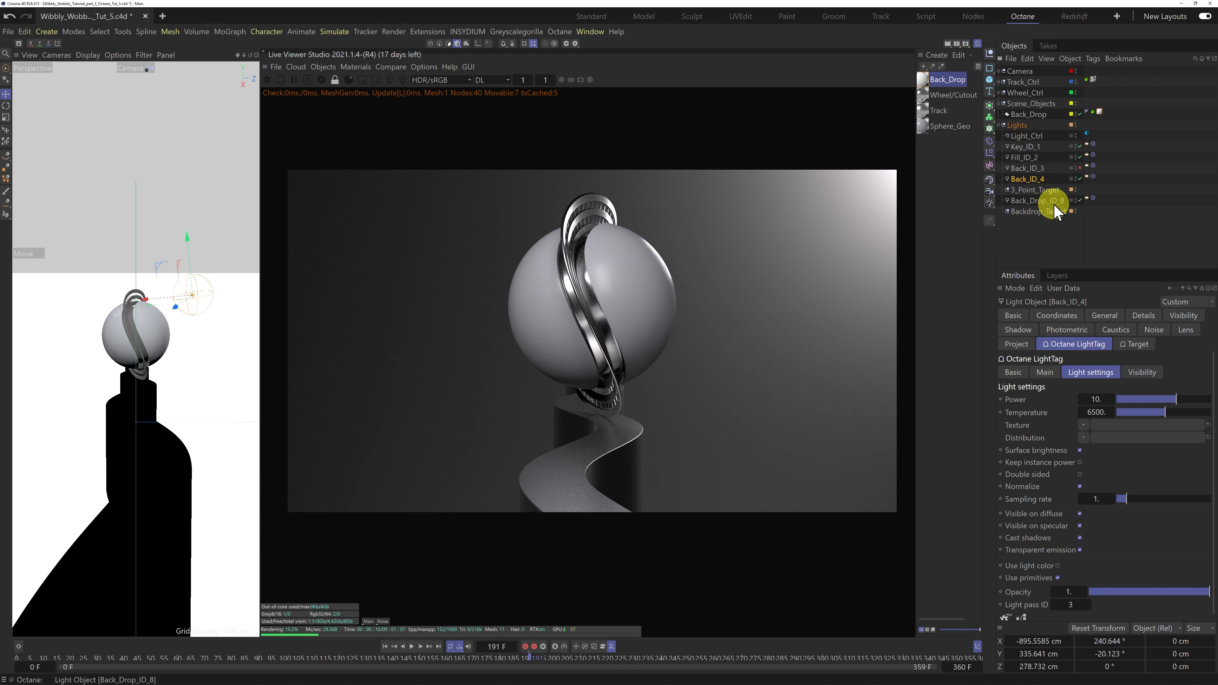
Rename the Back_ID_4 light as Back_ID_4_Wheel/Track and the Back_ID_3 light as Back_ID_3_Sphere
double_click(1038, 180)
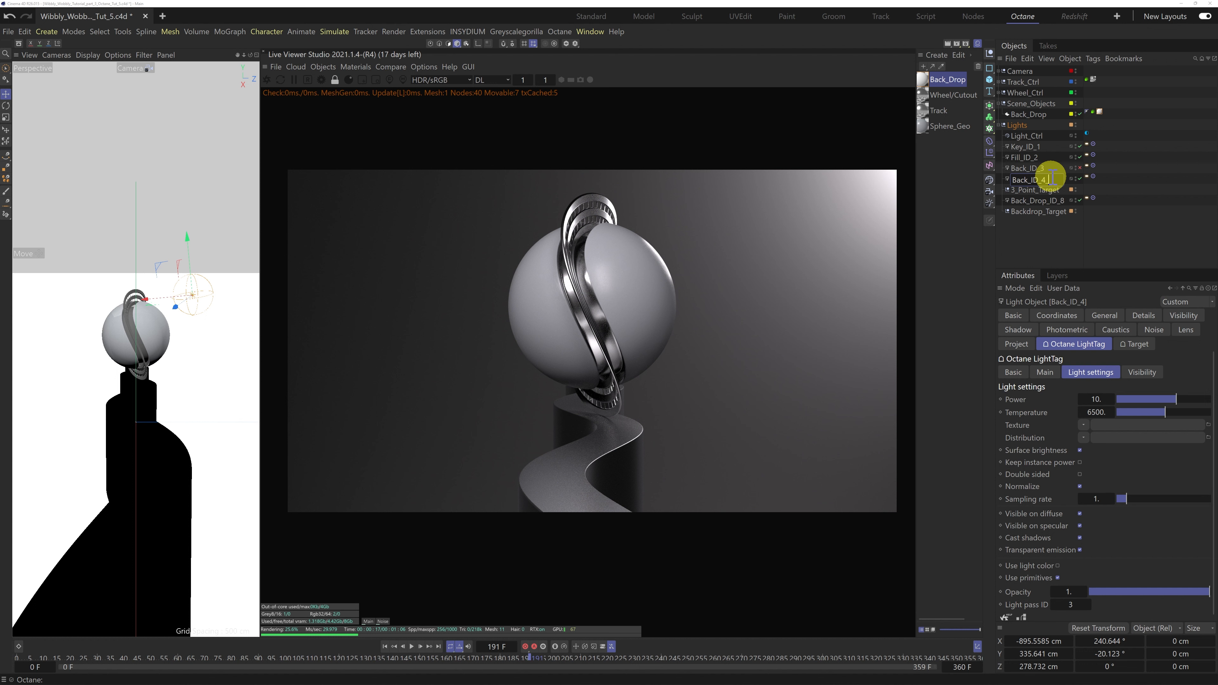
type("_Wheel/Trac")
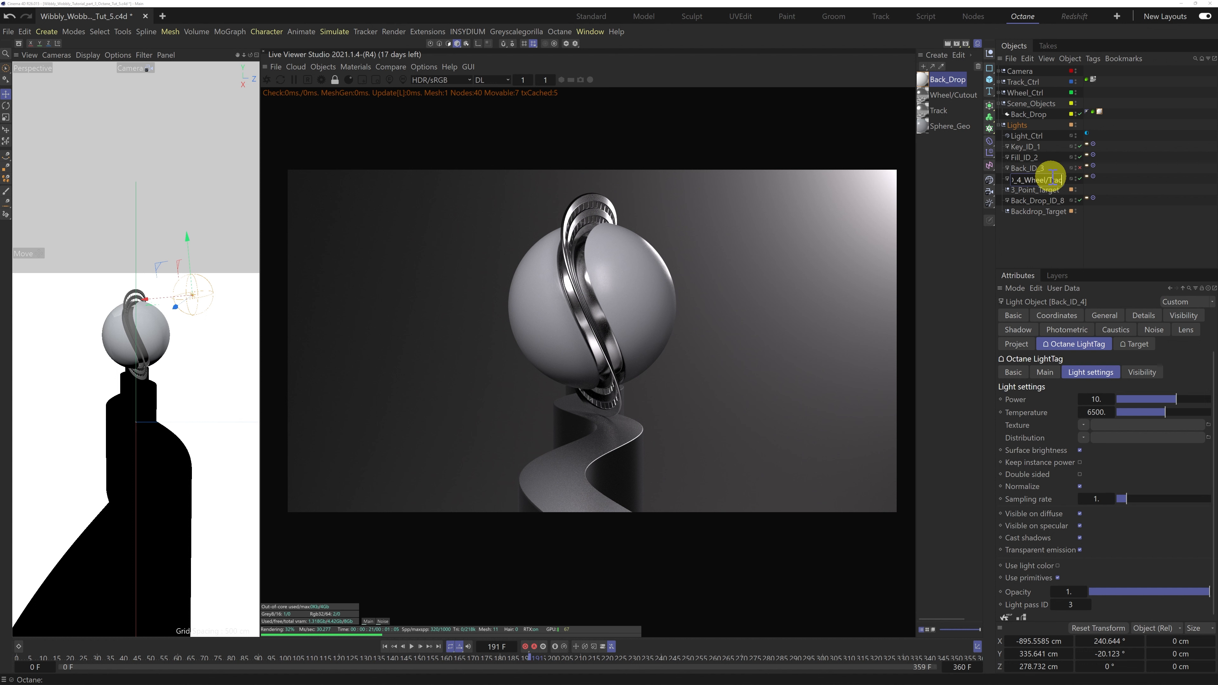
type("k")
key("Return")
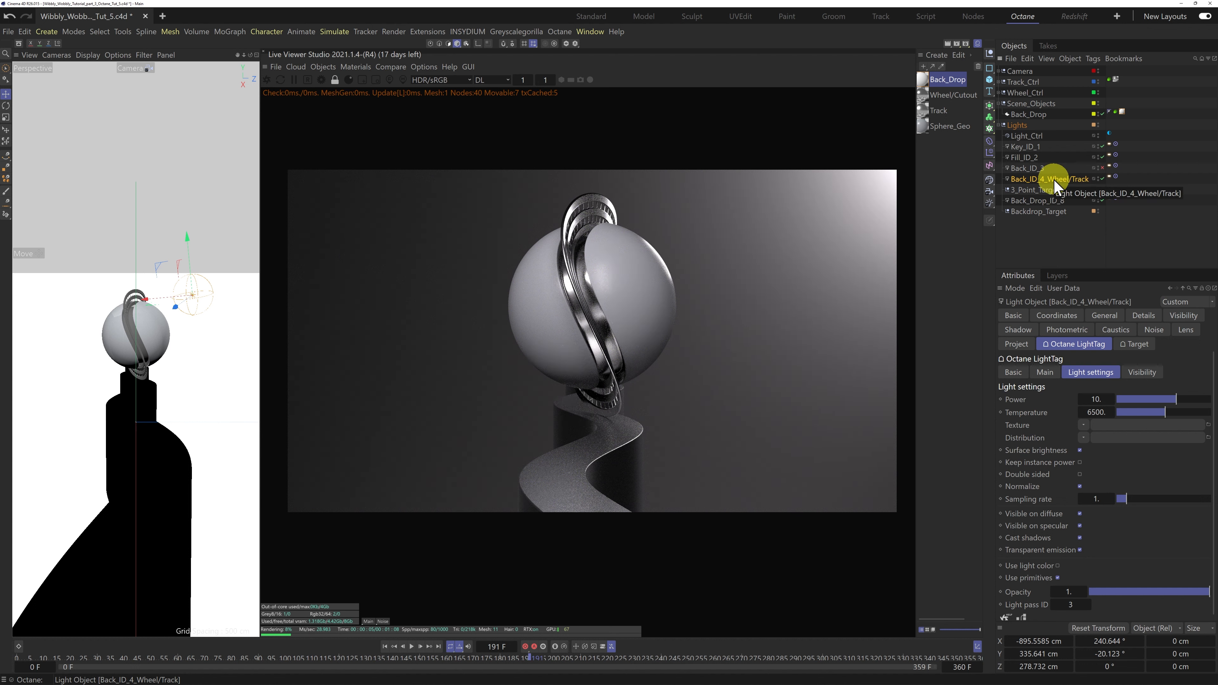
double_click(1051, 168)
left_click(1050, 167)
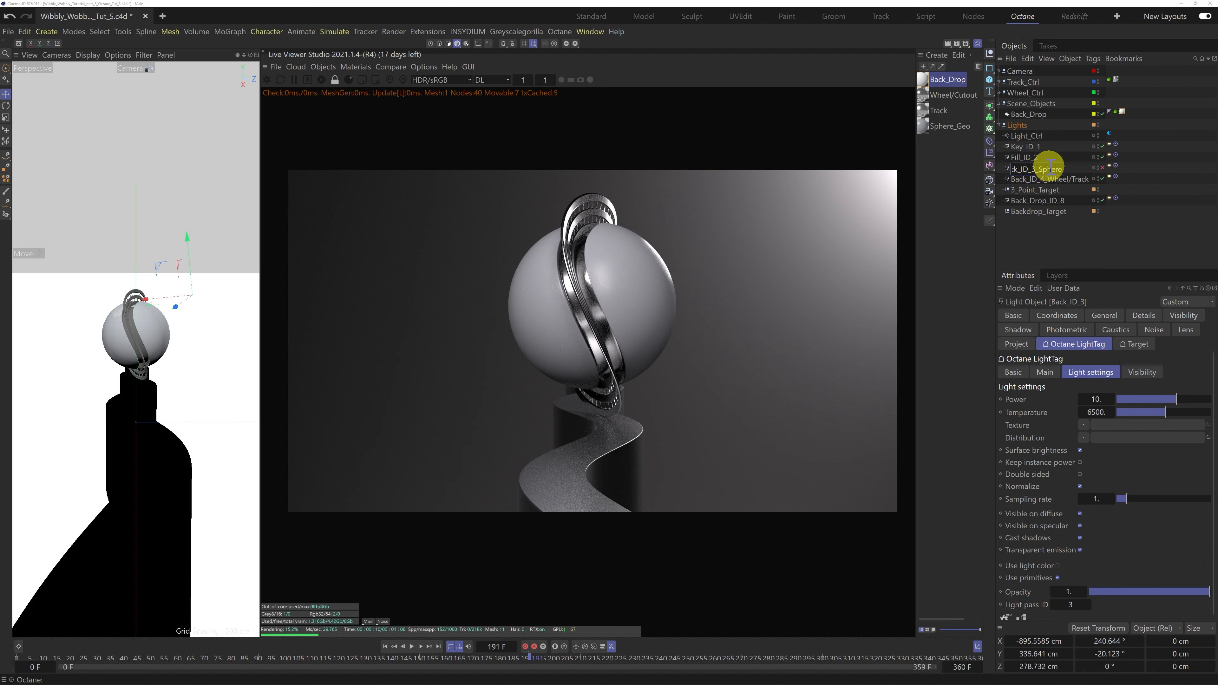
key("Return")
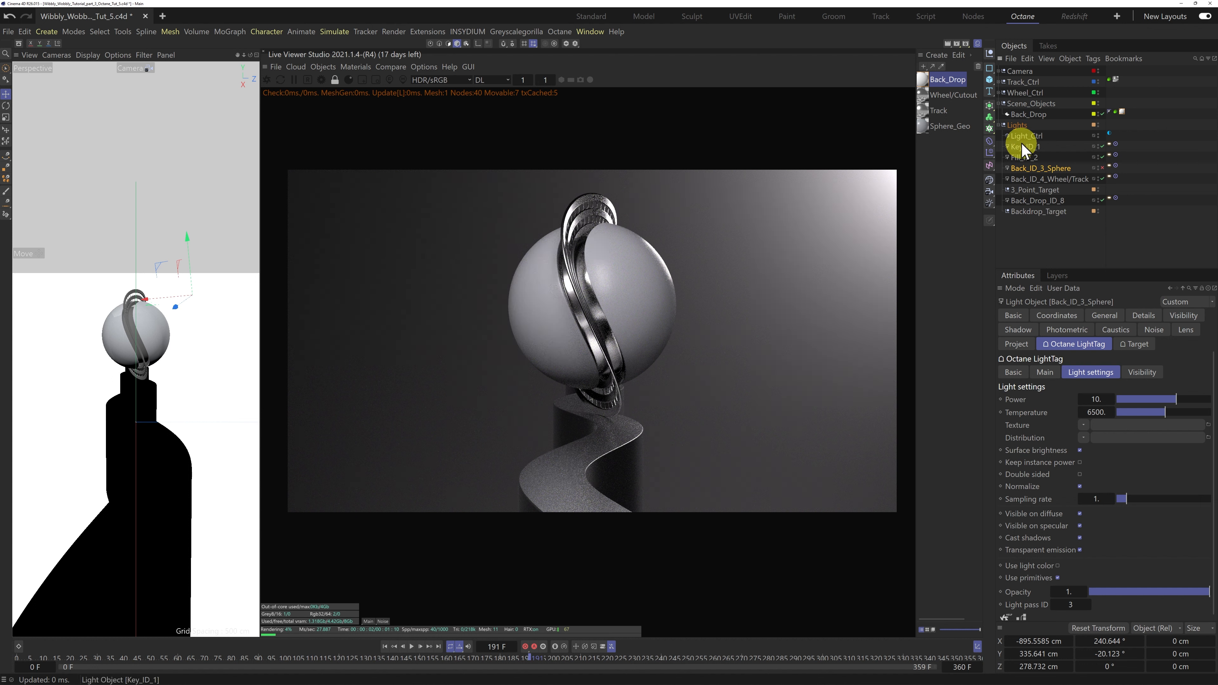
Turn off light pass 3 in the light pass masks of the Track_Ctrl, Wheel_Cloner and Spoke_Sweep Octane object tags
left_click(1003, 93)
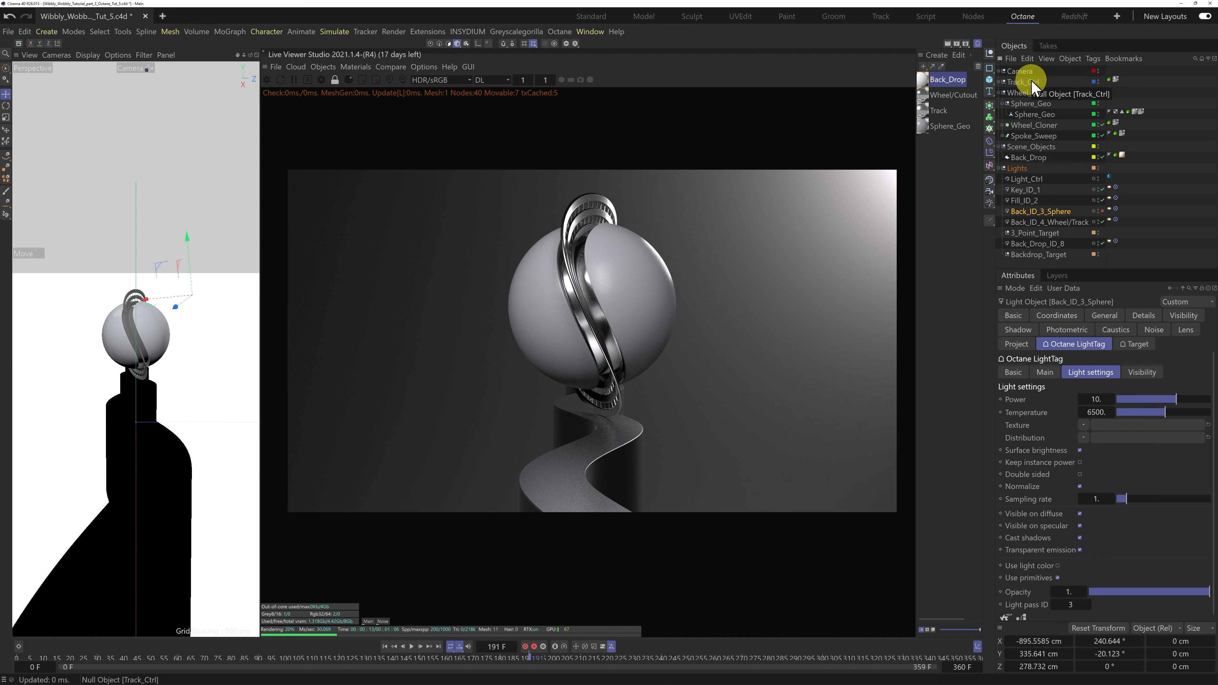
left_click(1110, 80)
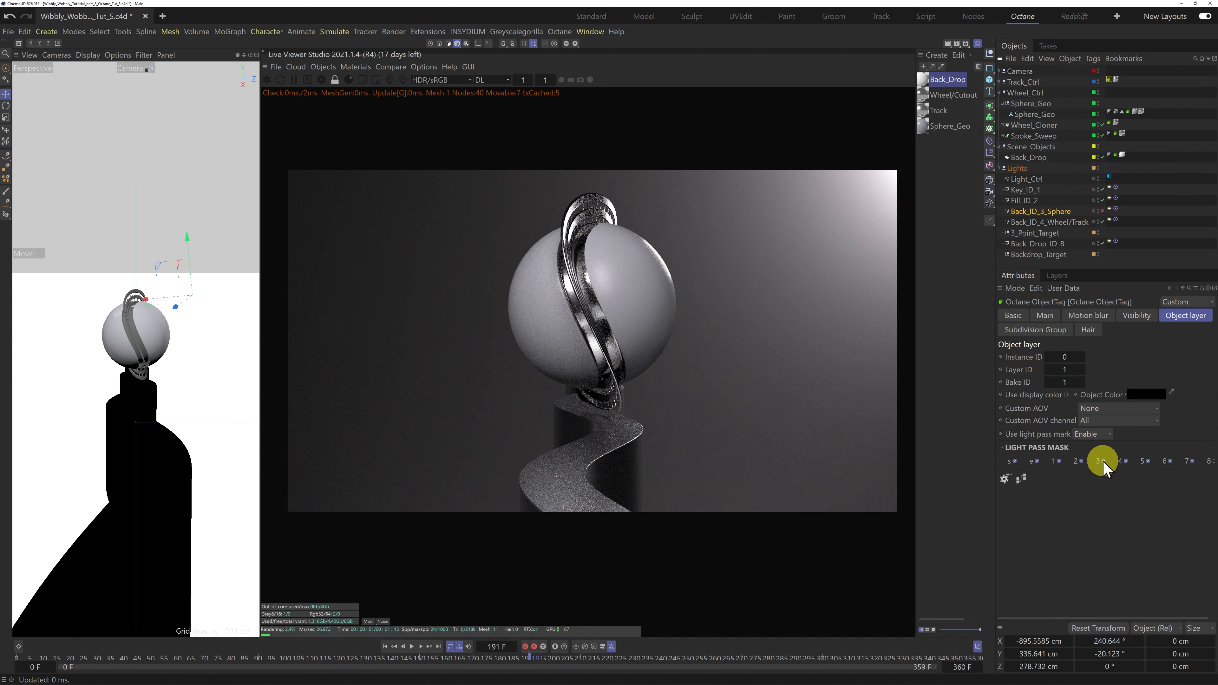
left_click(1110, 124)
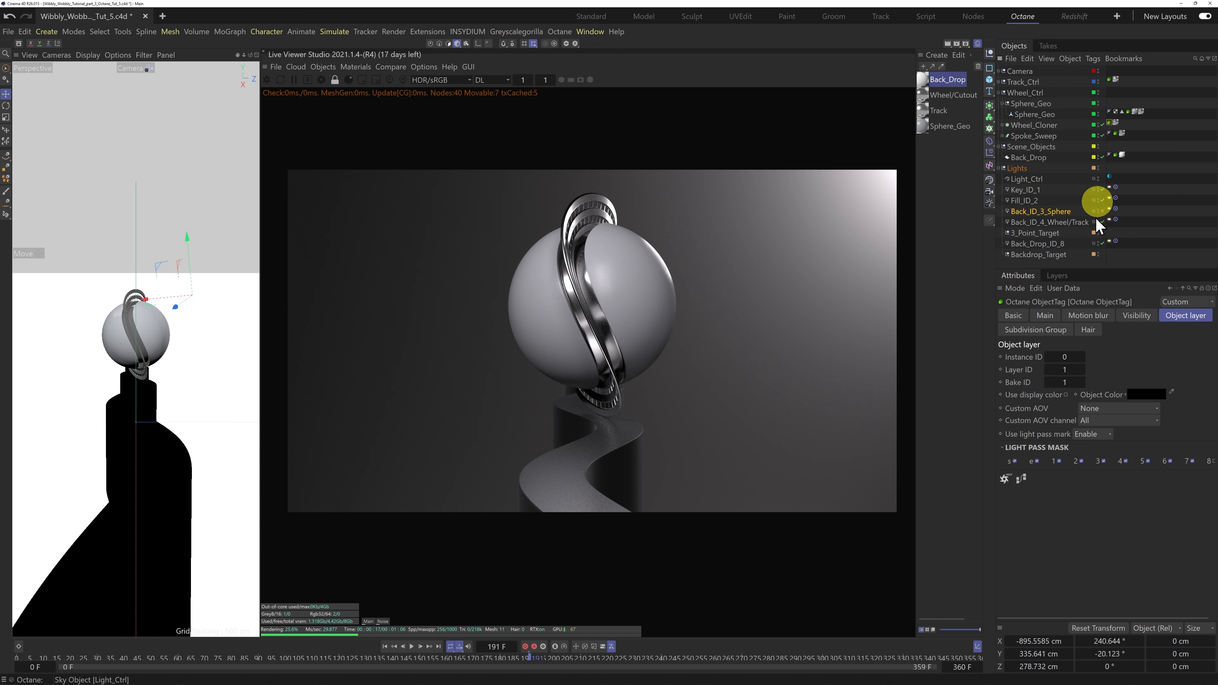
left_click(1104, 462)
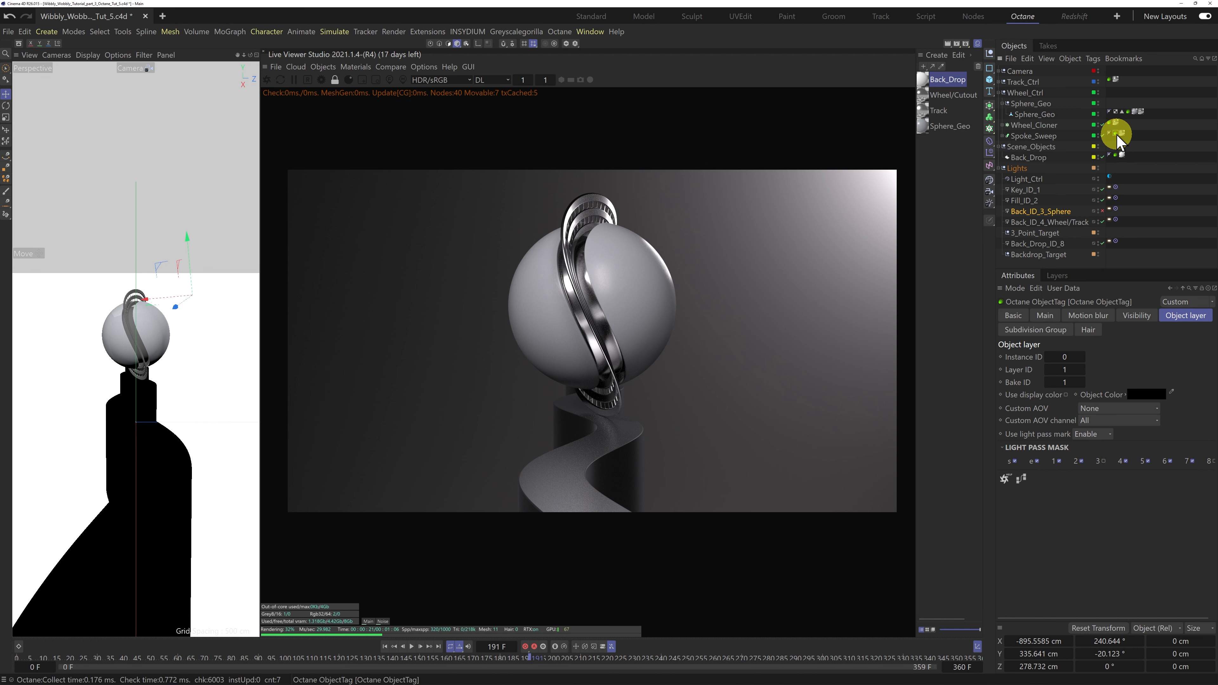
left_click(1118, 135)
left_click(1103, 463)
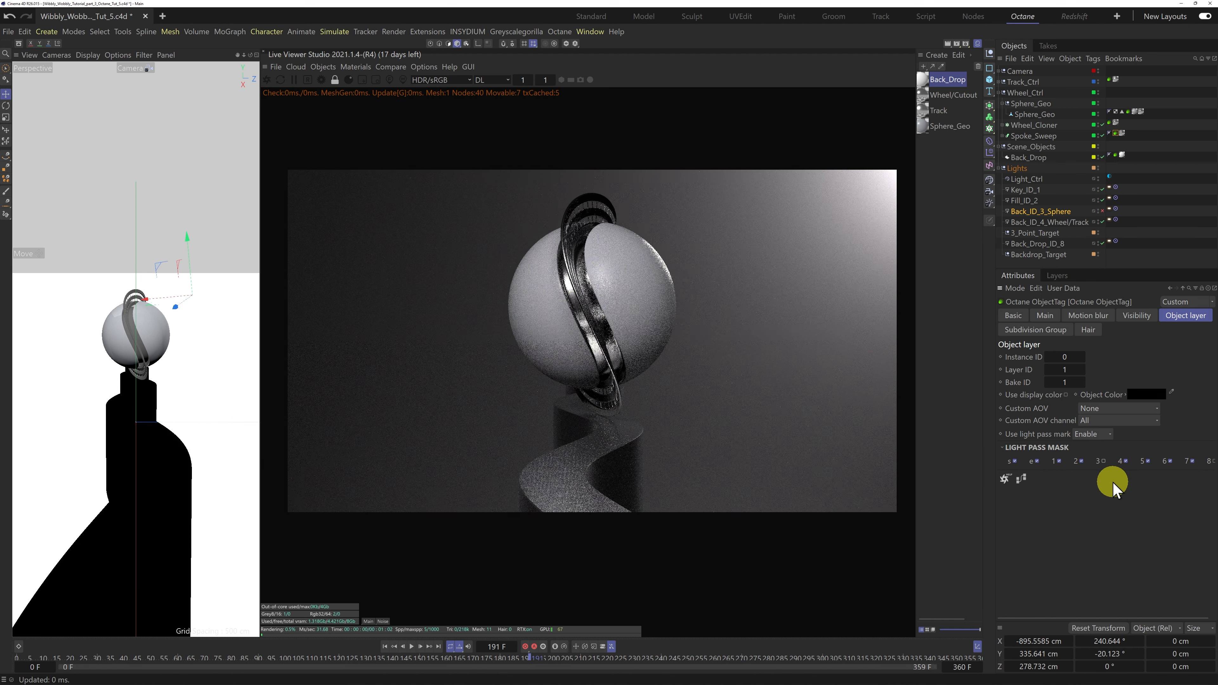
Set the Back_ID_4_Wheel/Track light's light pass ID to 4 and turn off pass 4 in Sphere_Geo's Octane object tag
left_click(1057, 222)
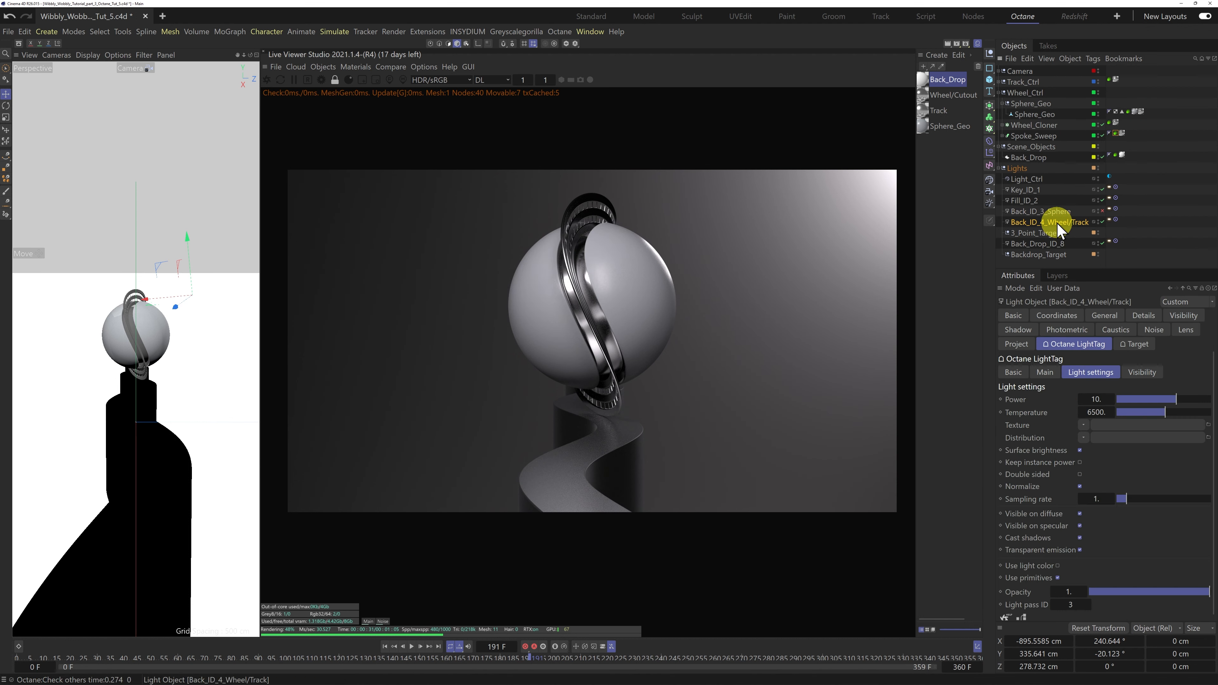
double_click(1071, 605)
type("4")
key("Return")
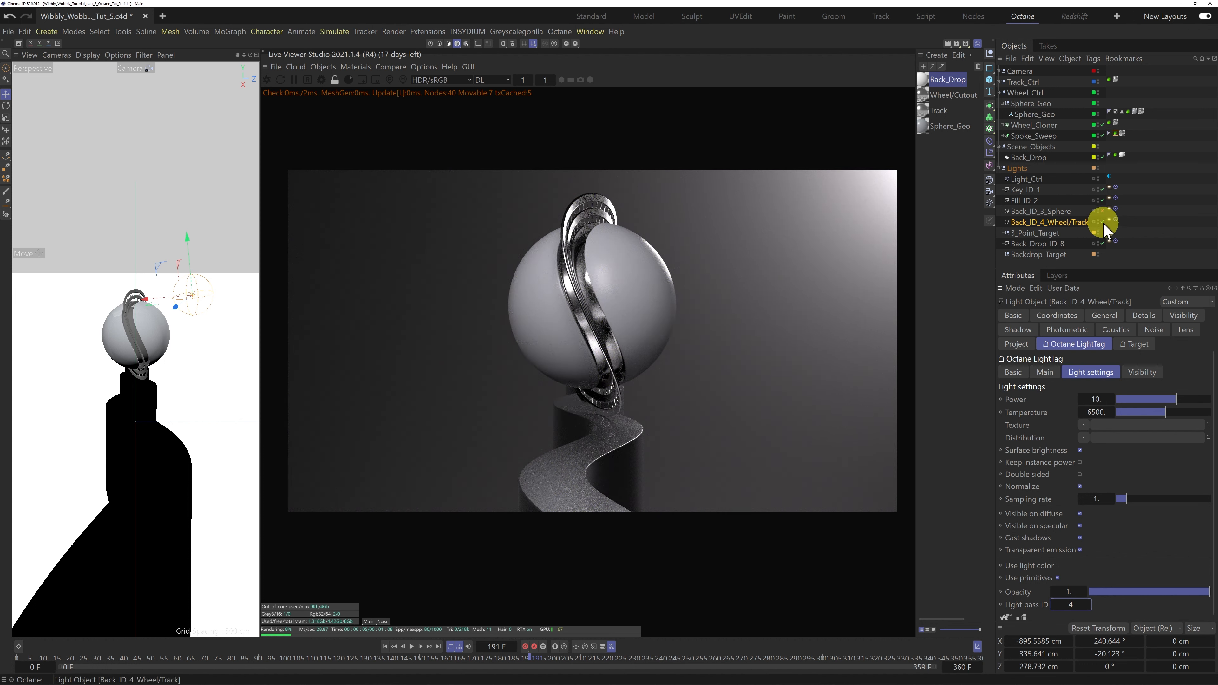
left_click(1129, 112)
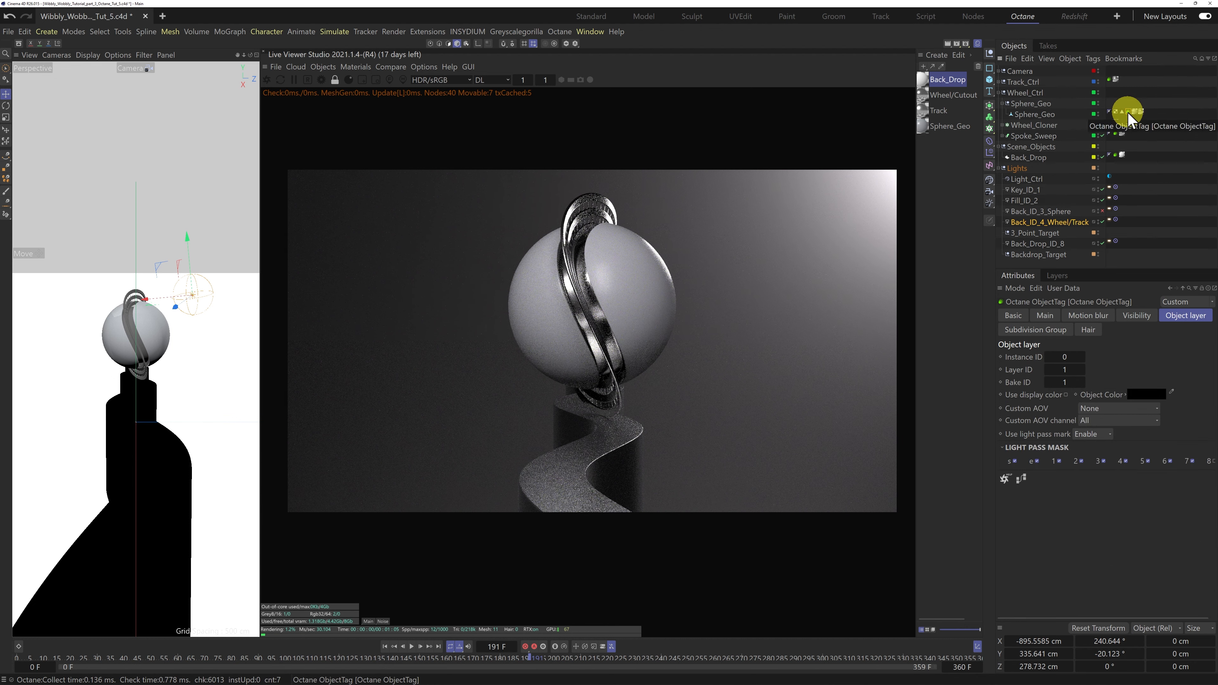
left_click(1124, 461)
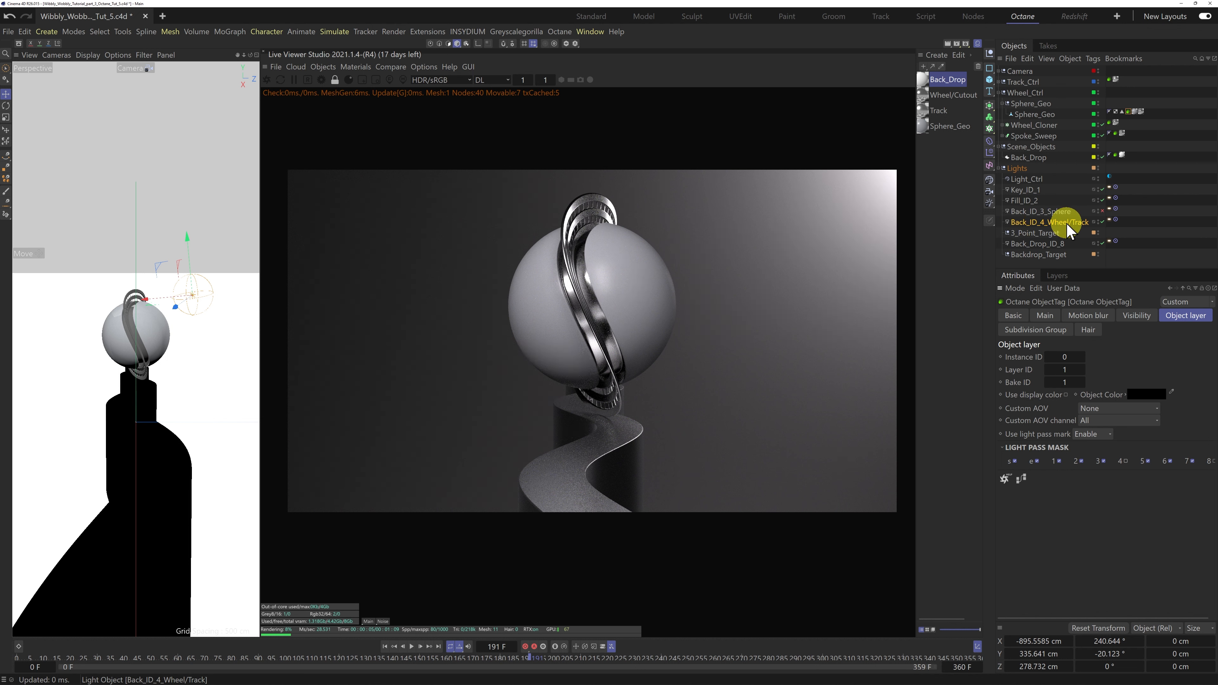
Disable the Back_ID_4_Wheel/Track light and enable the Back_ID_3_Sphere light
left_click(1103, 221)
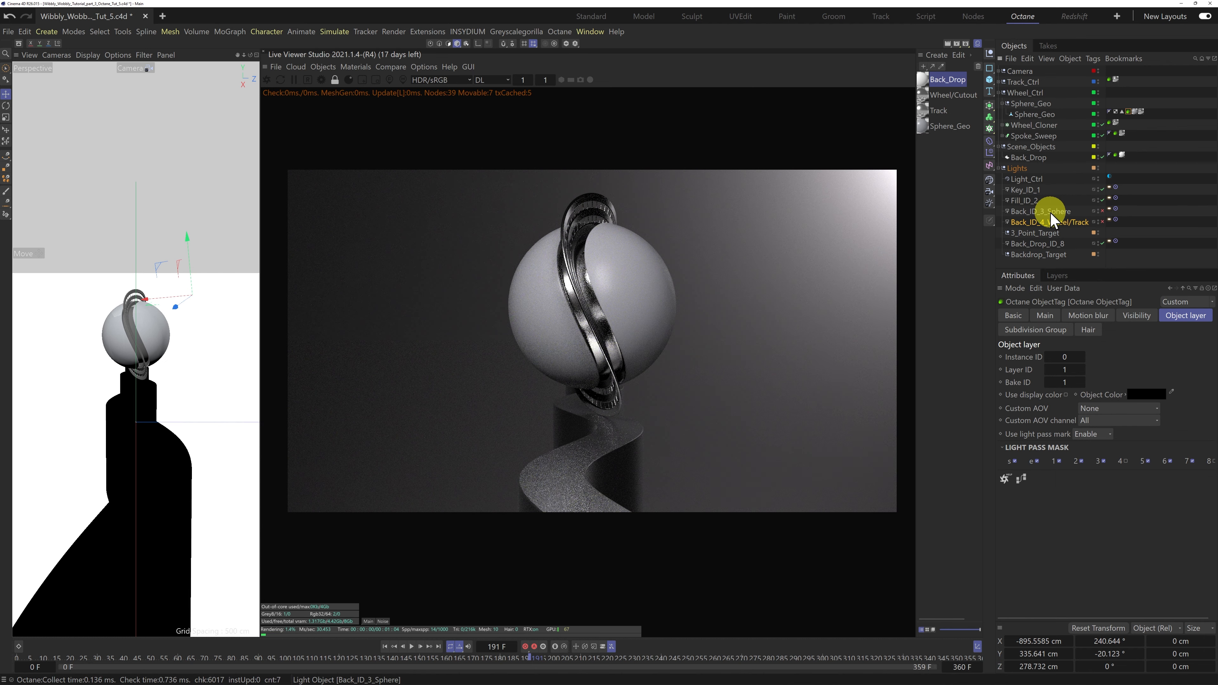
left_click(1082, 212)
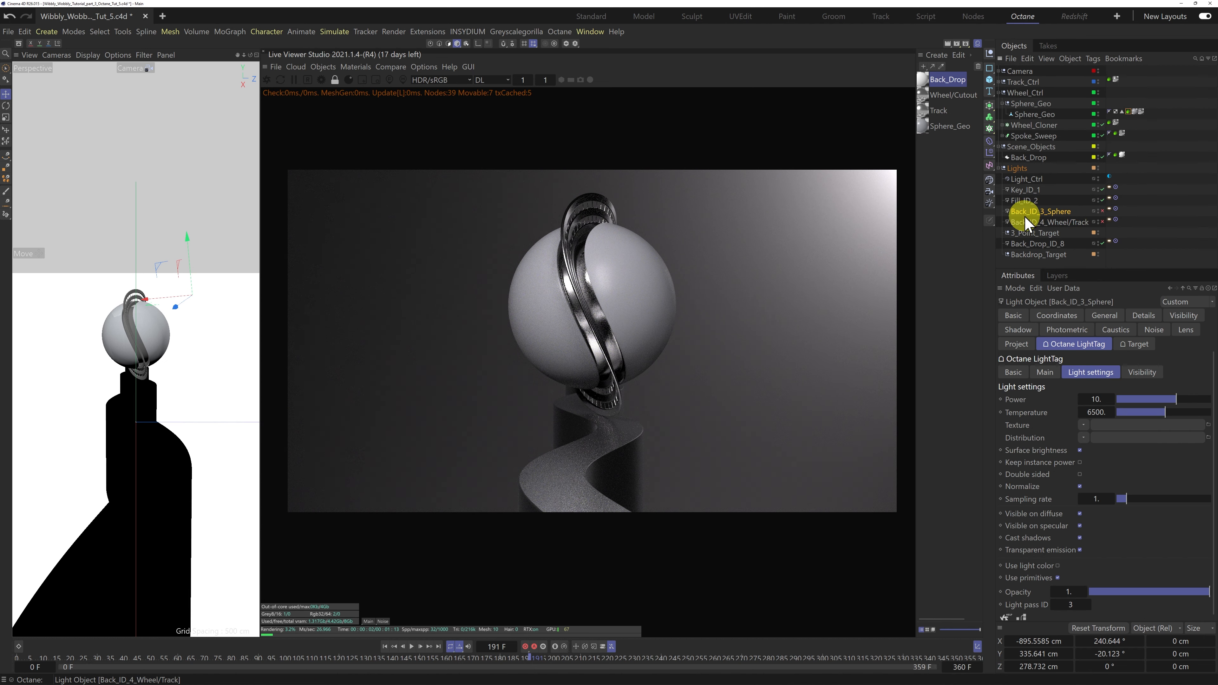
left_click(1103, 212)
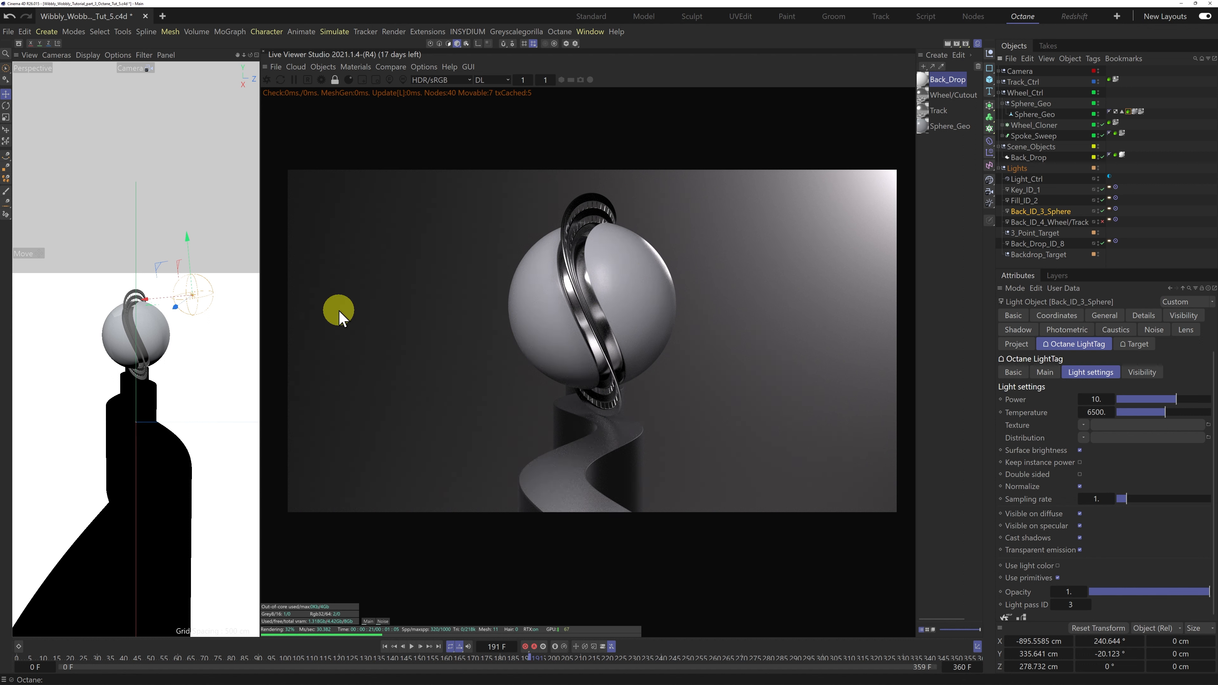
In a widened top view, move the Back_ID_3_Sphere light closer to the sphere, to about X -717, Y 261, Z 179 cm
left_click(165, 55)
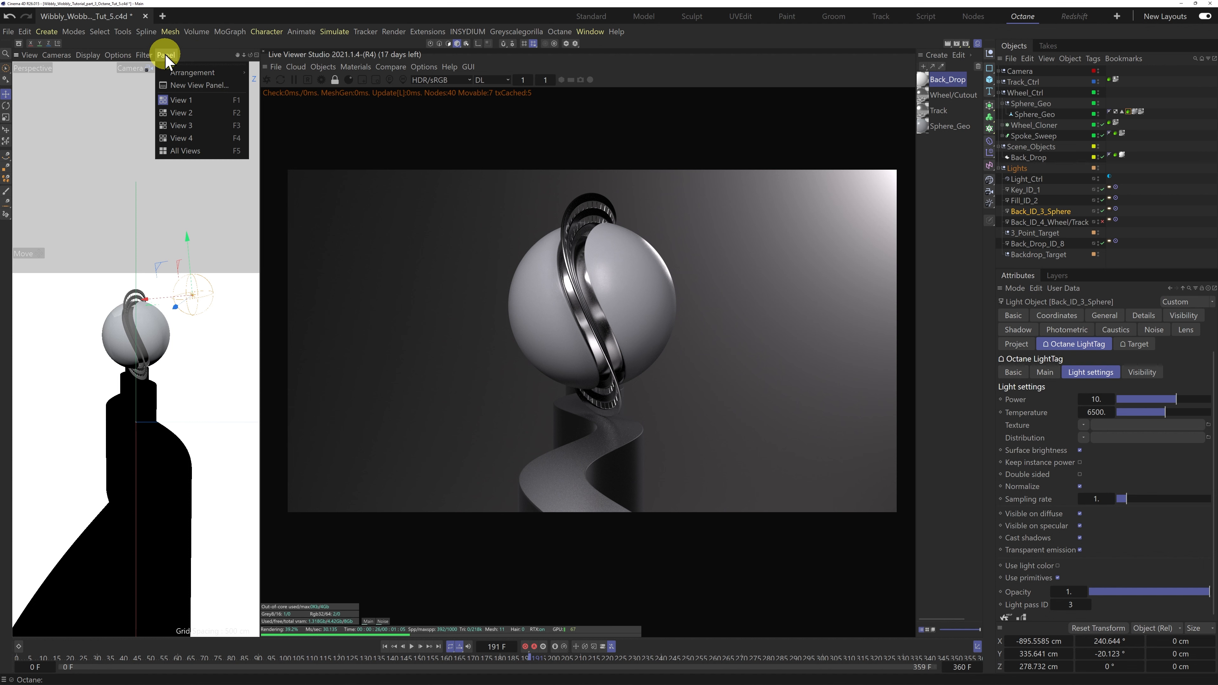
left_click(181, 113)
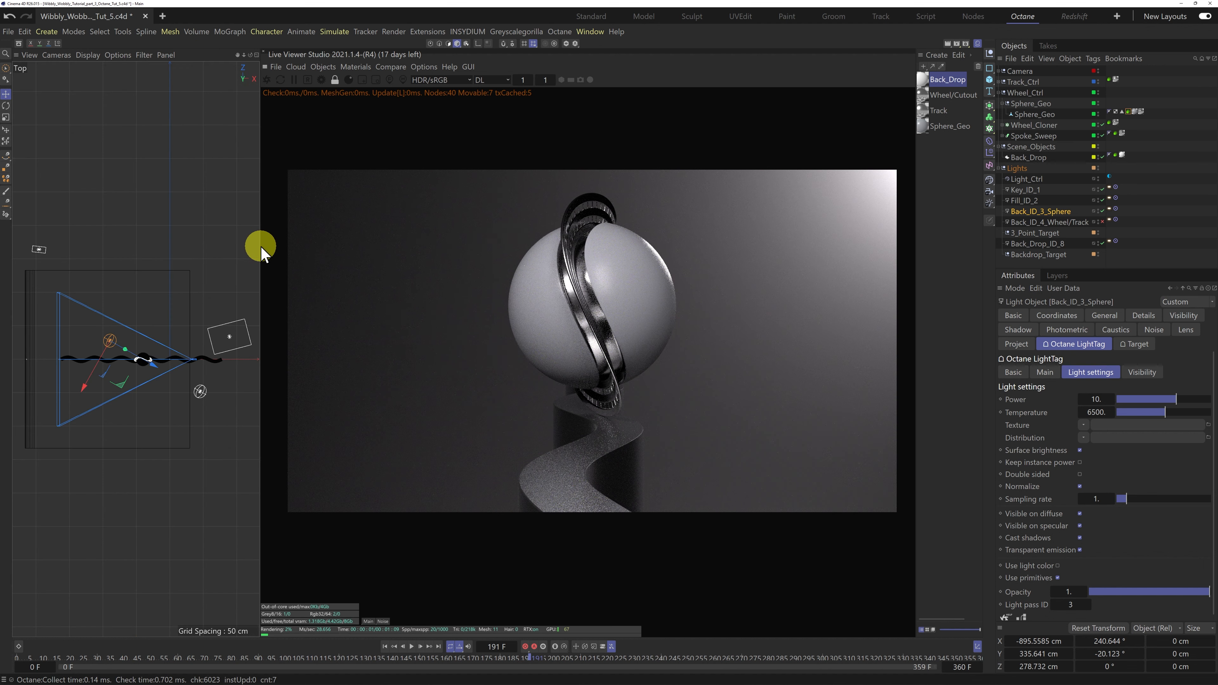
middle_click_drag(259, 253, 287, 255)
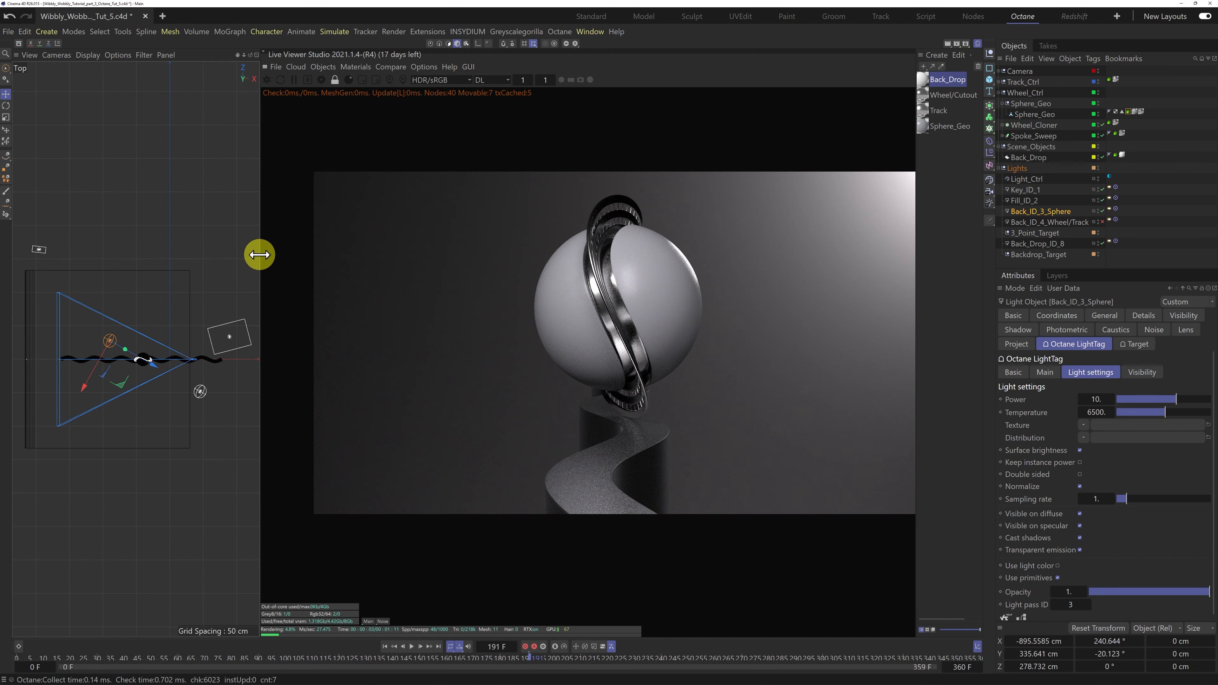
left_click_drag(261, 253, 656, 269)
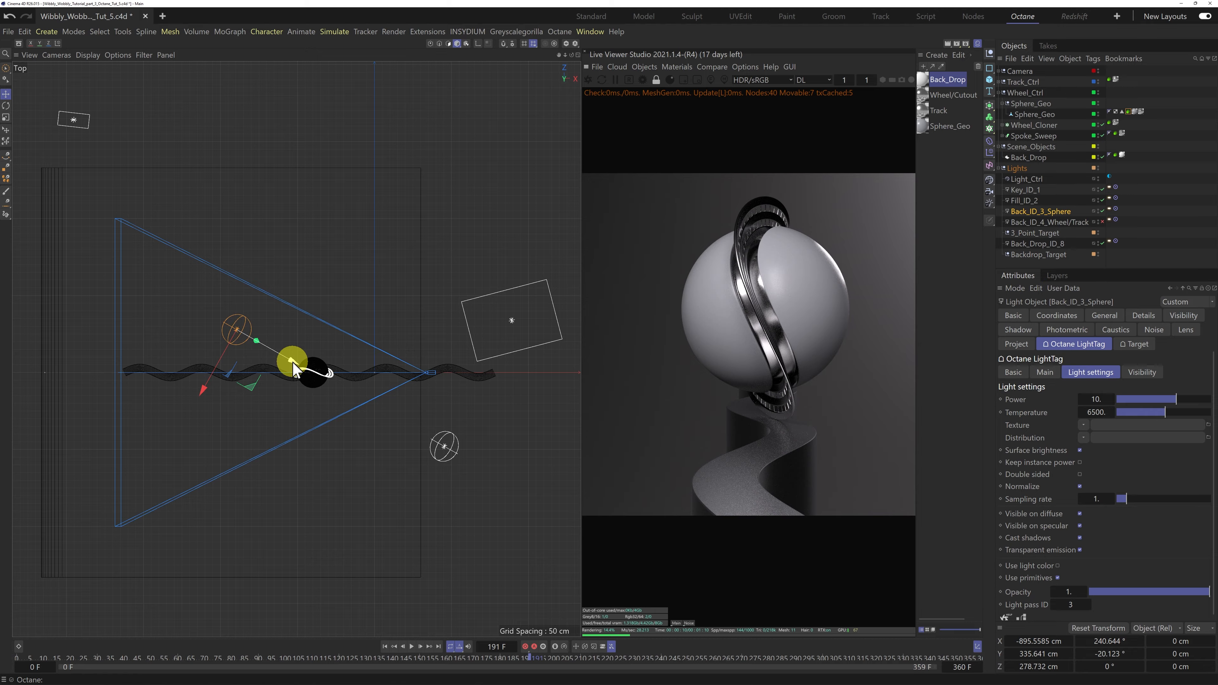
mouse_move(294, 369)
left_mouse_down()
mouse_move(323, 378)
mouse_move(313, 374)
left_mouse_up()
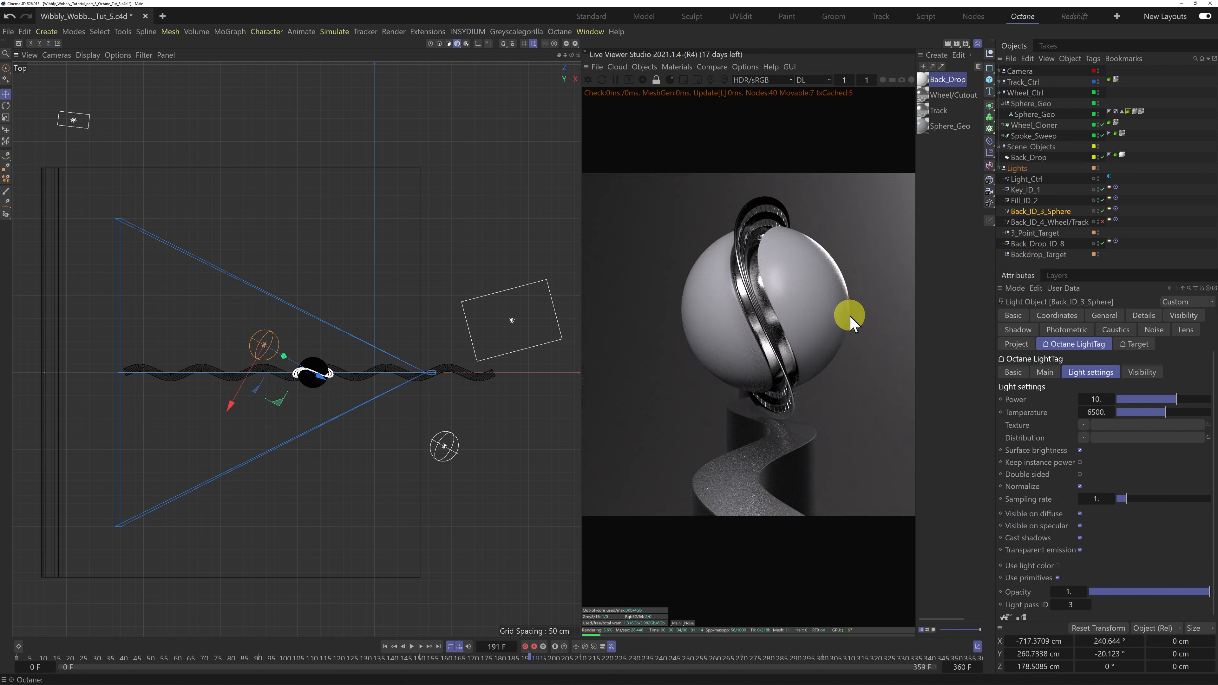
Set the Back_ID_3_Sphere light's power to 4
double_click(1096, 400)
type("4")
key("Return")
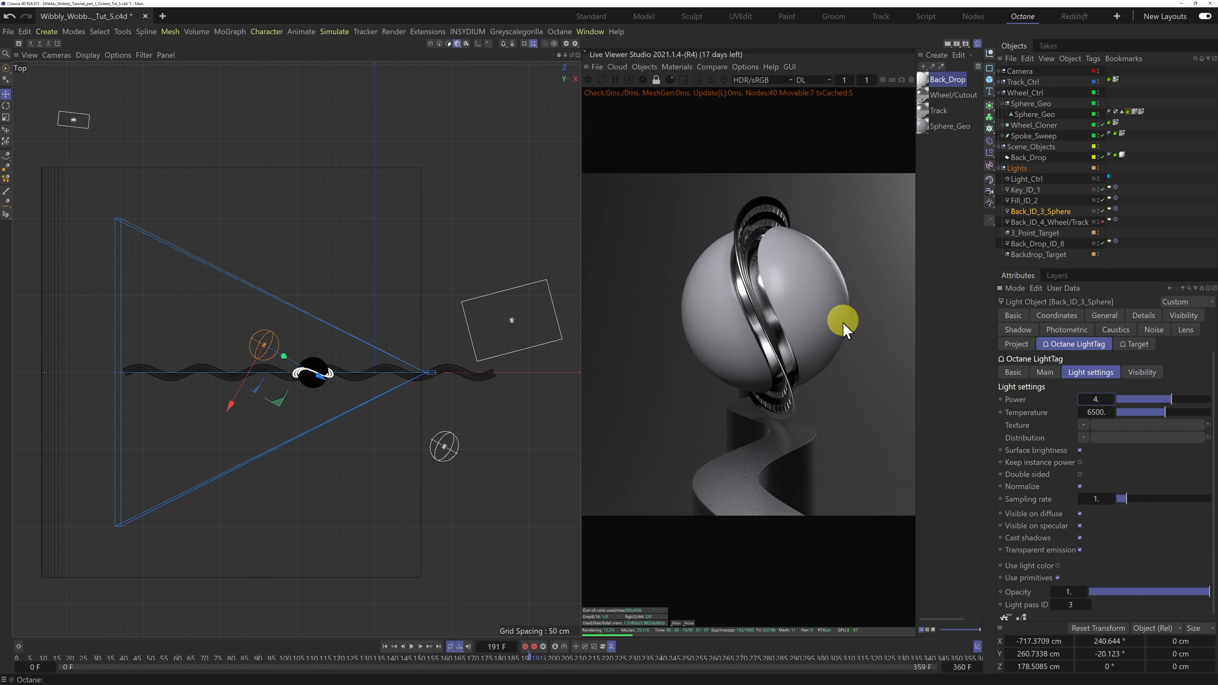
mouse_move(855, 319)
left_mouse_down()
mouse_move(840, 337)
mouse_move(842, 315)
left_mouse_up()
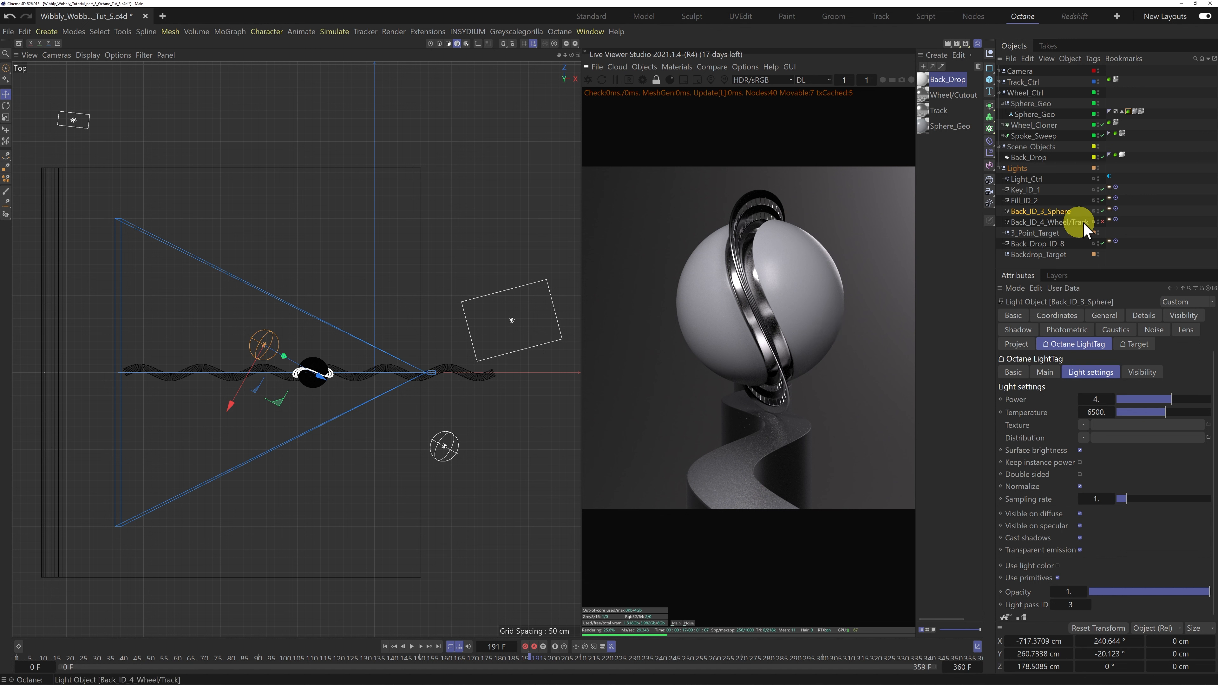
Enable the Back_ID_4_Wheel/Track light and set its X, Y and Z size to 250 cm
left_click(1103, 222)
left_click(1102, 224)
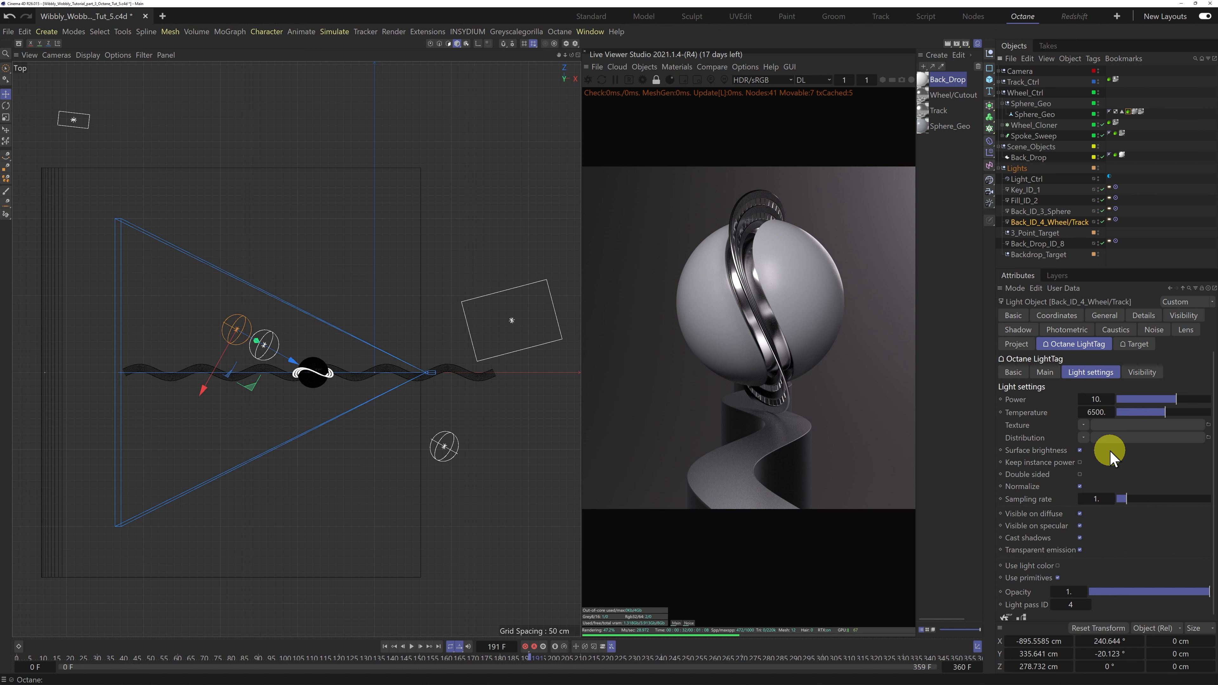
left_click(1148, 319)
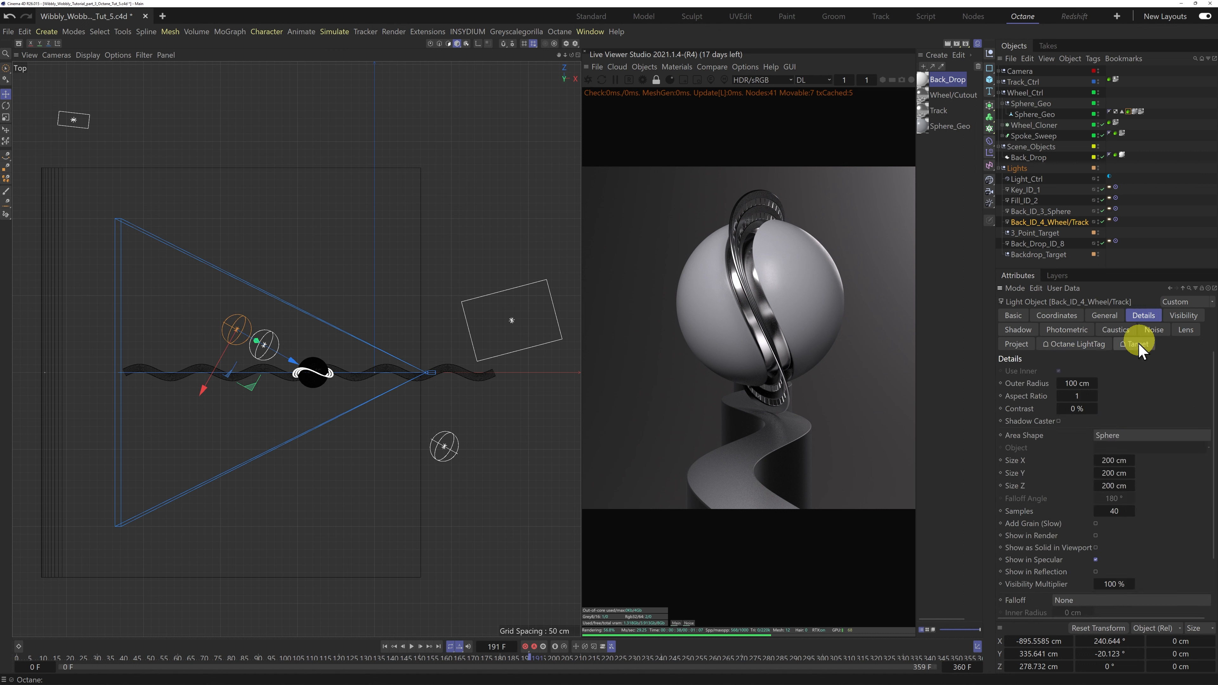
left_click(1112, 461)
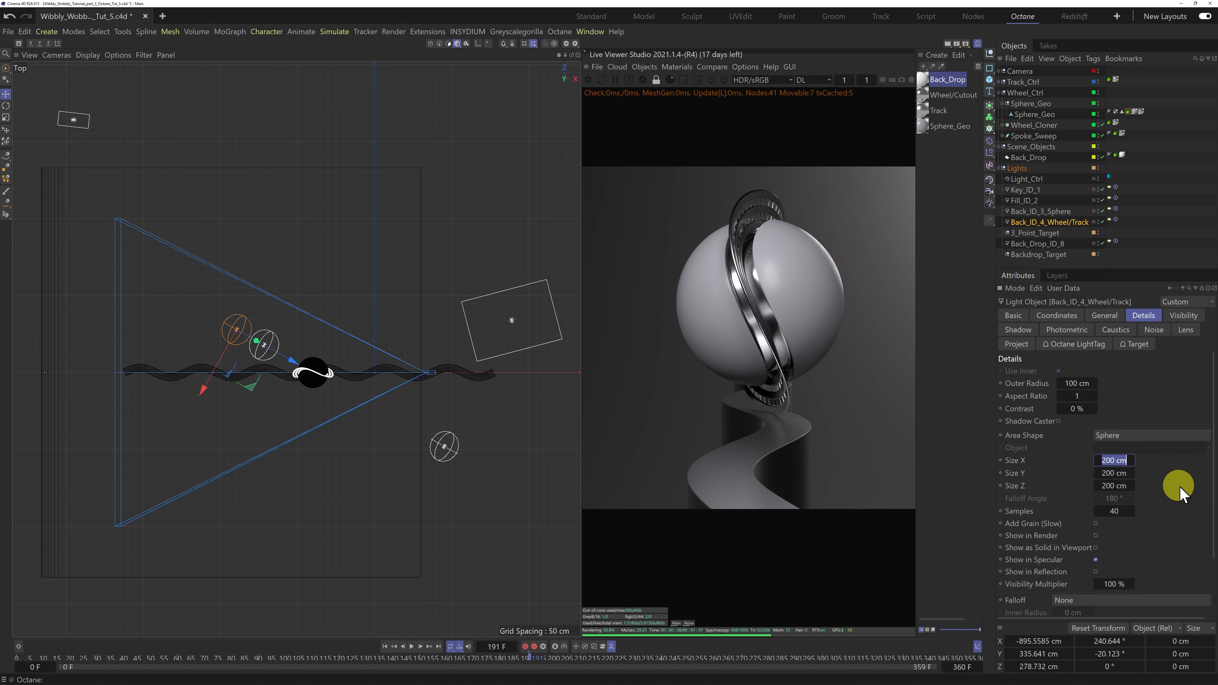
type("250")
key("Tab")
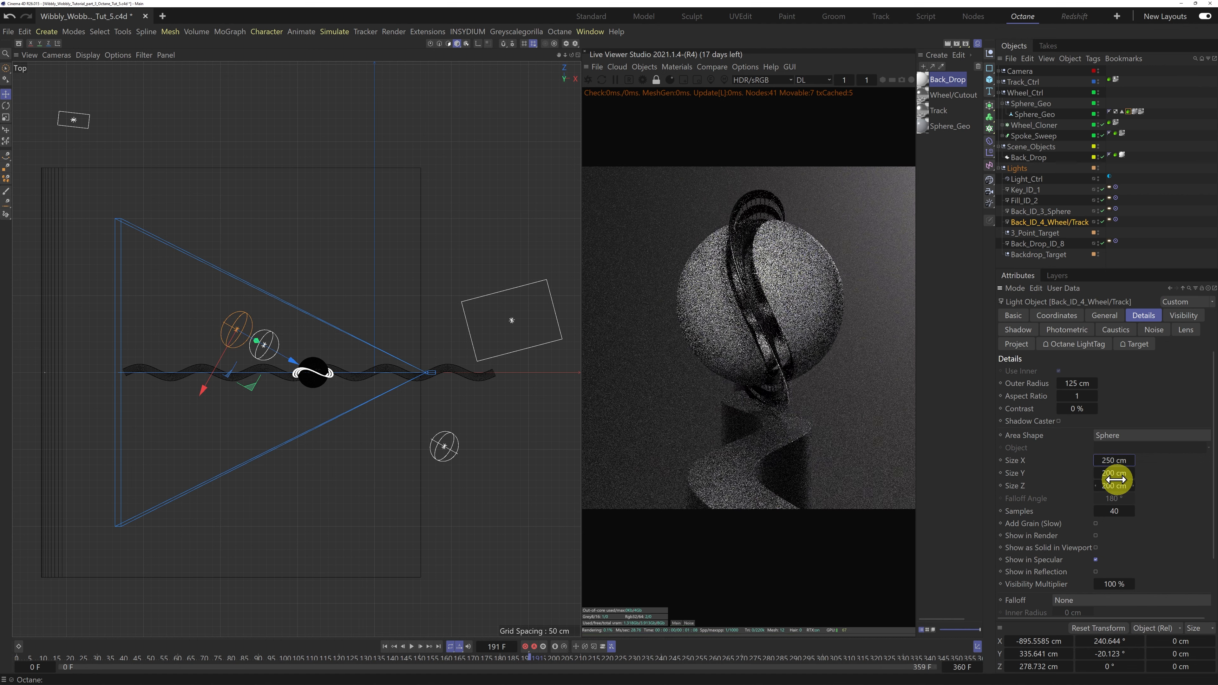
type("250")
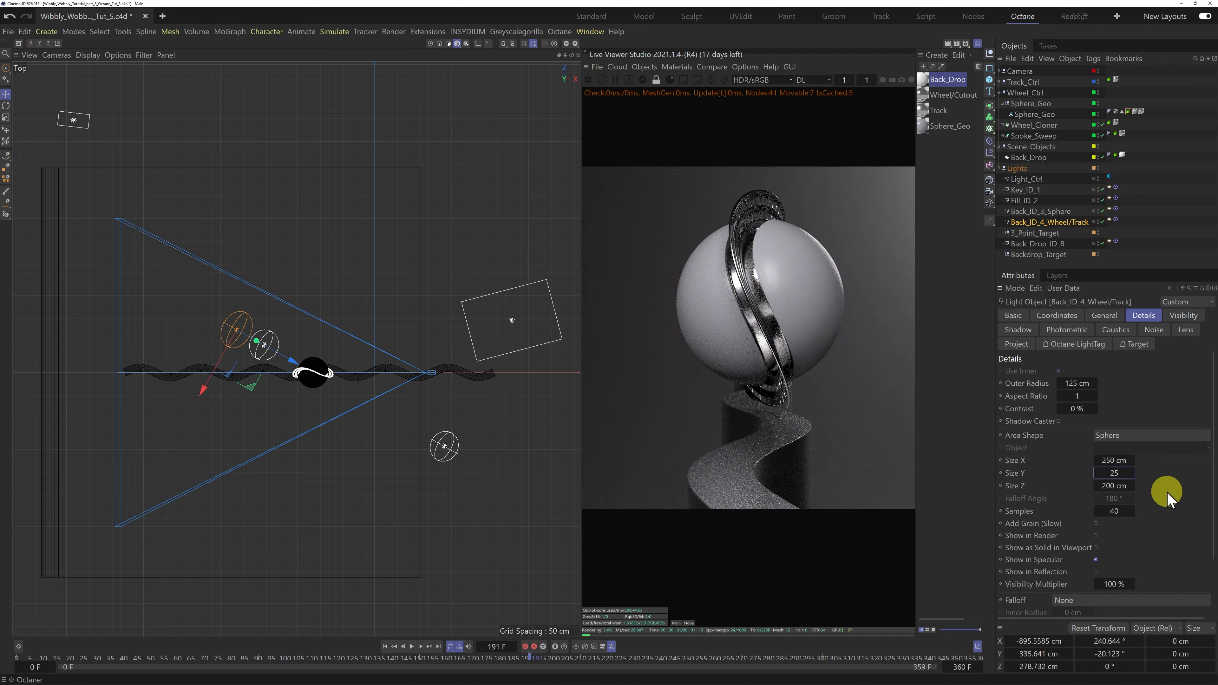
left_click(1104, 485)
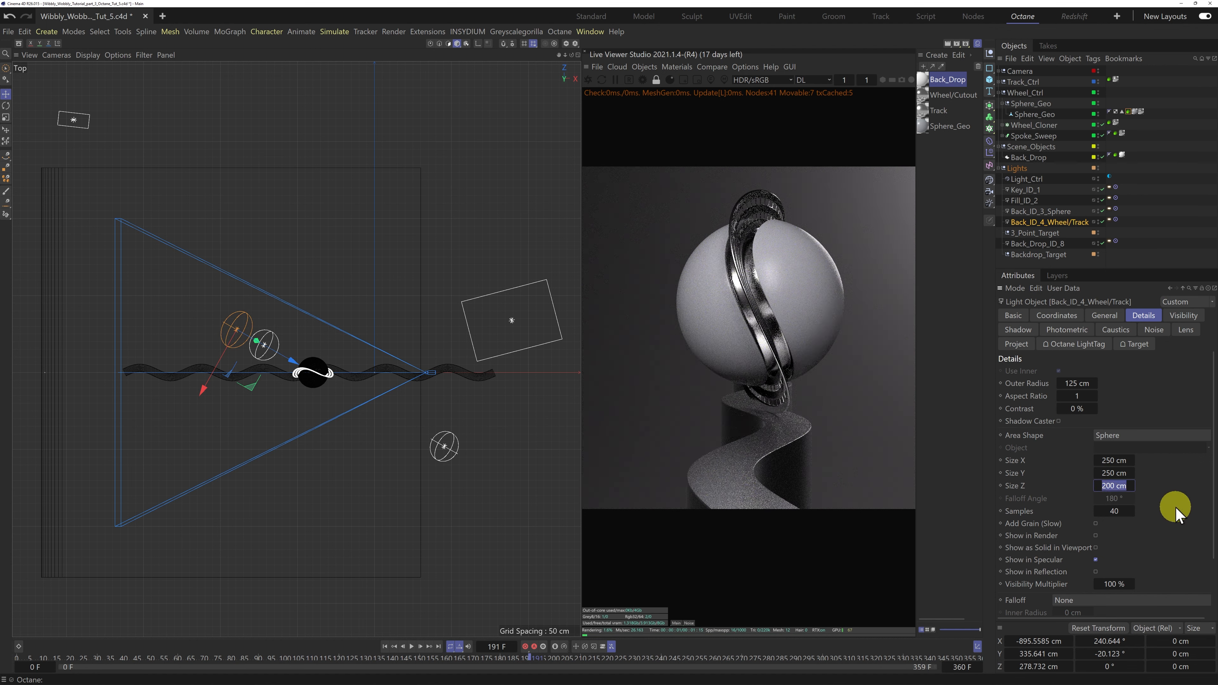
type("250")
key("Return")
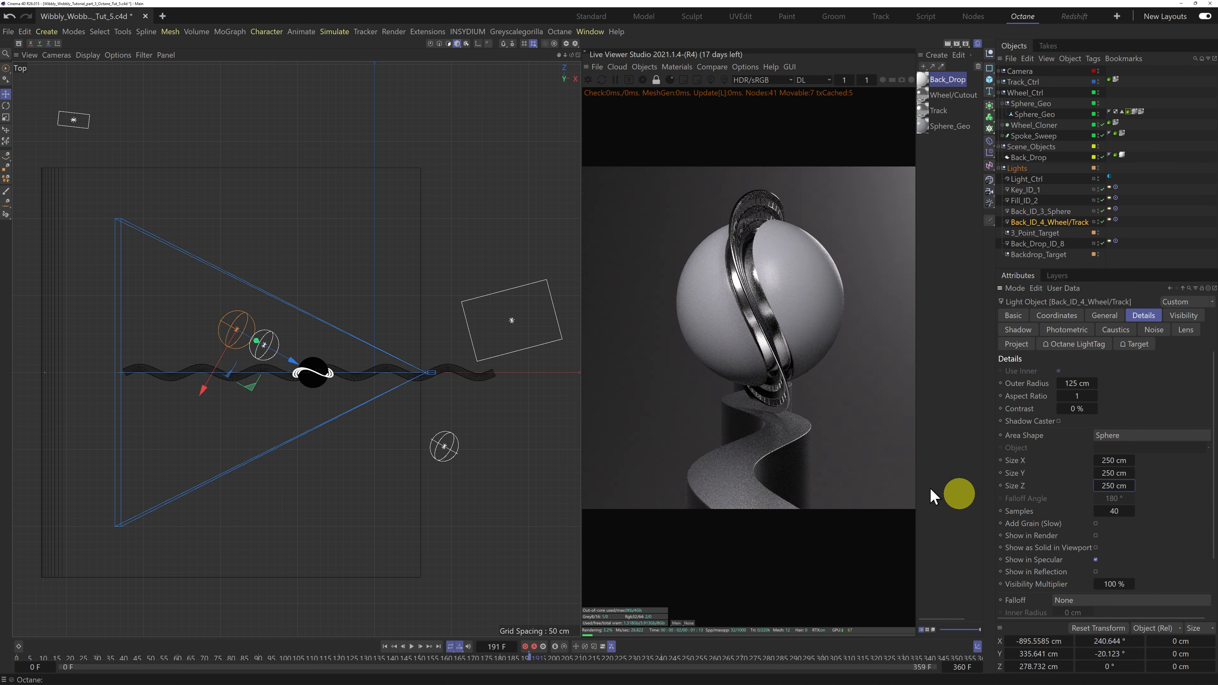
In the right view, raise the Back_ID_4_Wheel/Track light to a height of about 443 cm
left_click(165, 54)
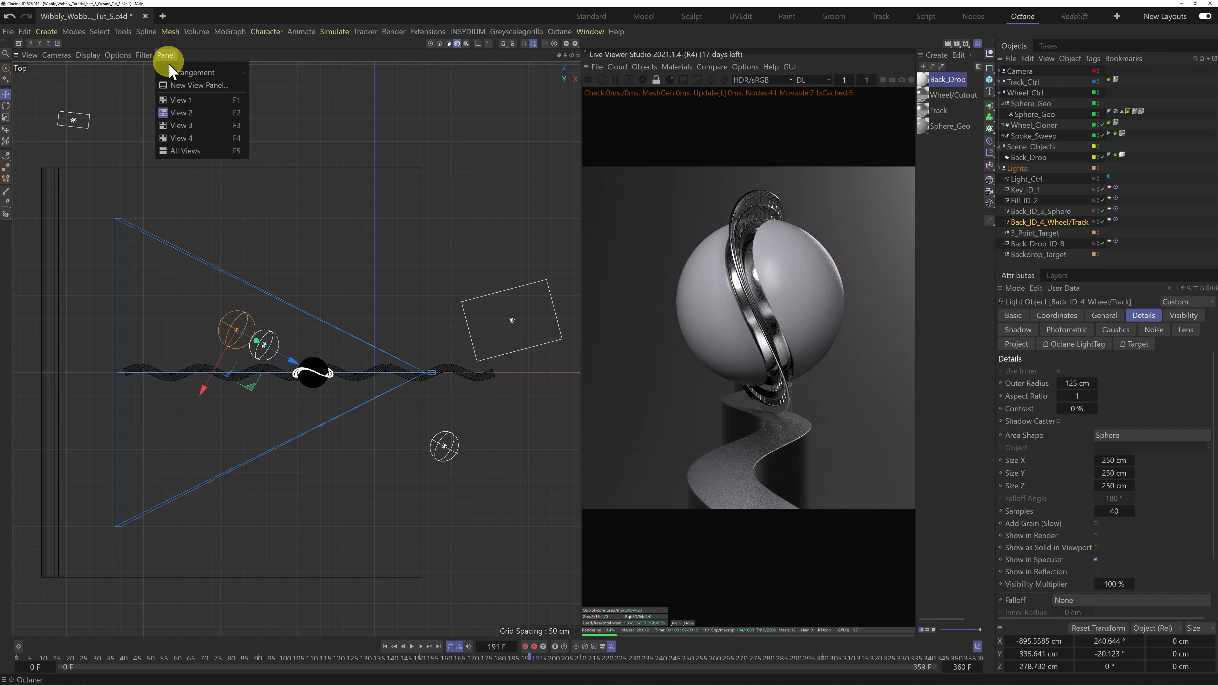
left_click(182, 126)
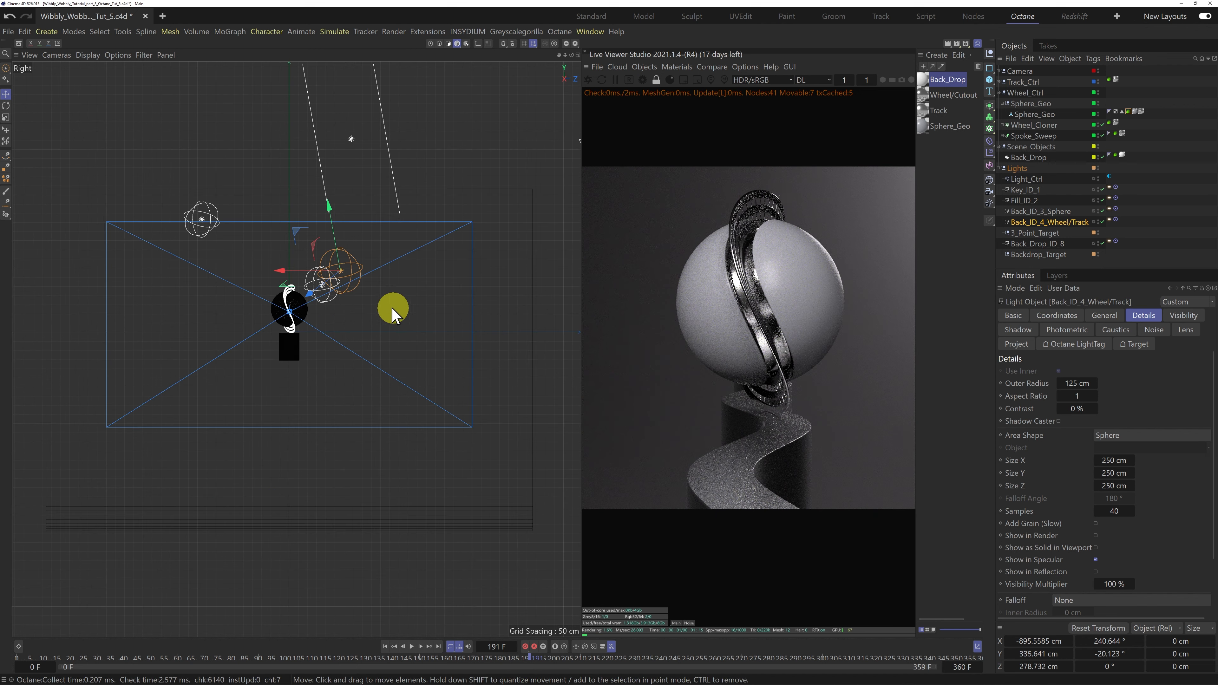
left_click_drag(329, 204, 321, 195)
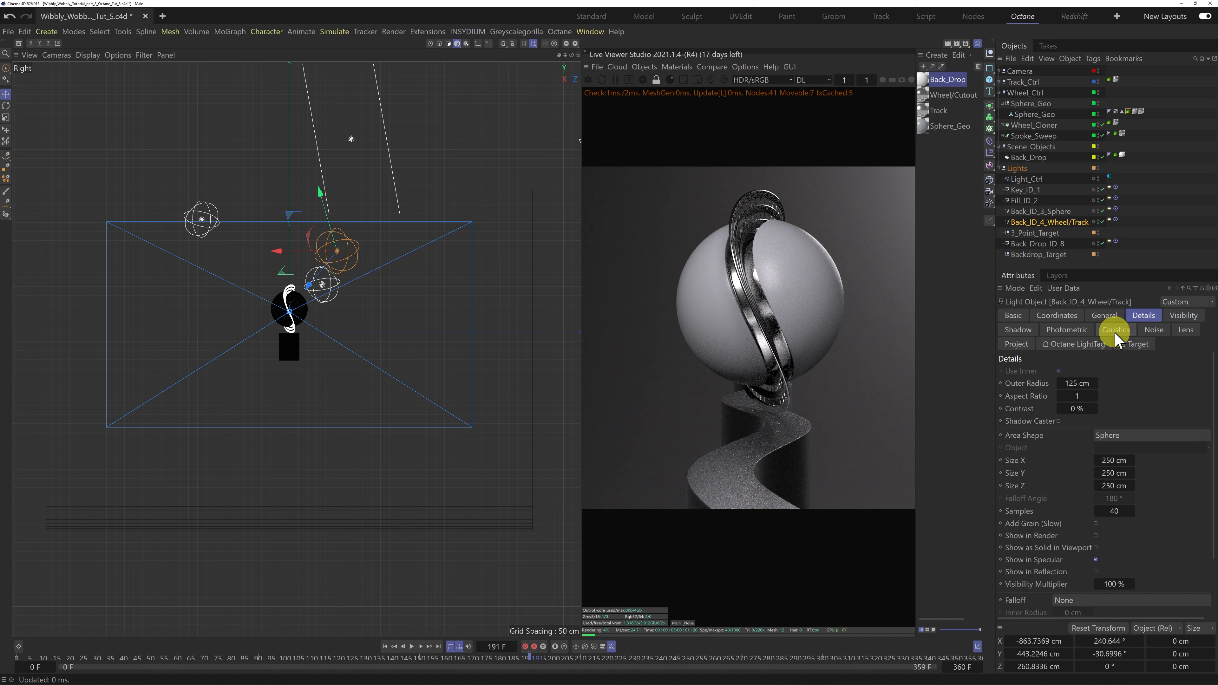
Set the Back_ID_4_Wheel/Track light's power to 80
left_click(1085, 341)
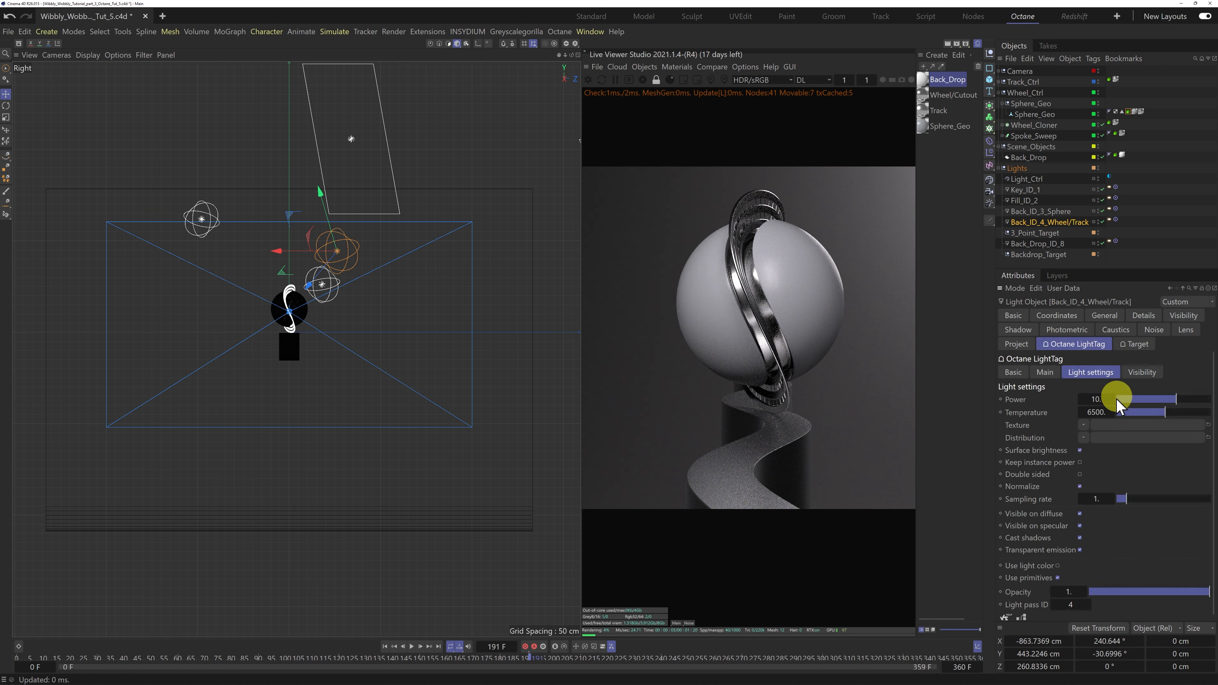
left_click(1097, 399)
type("80")
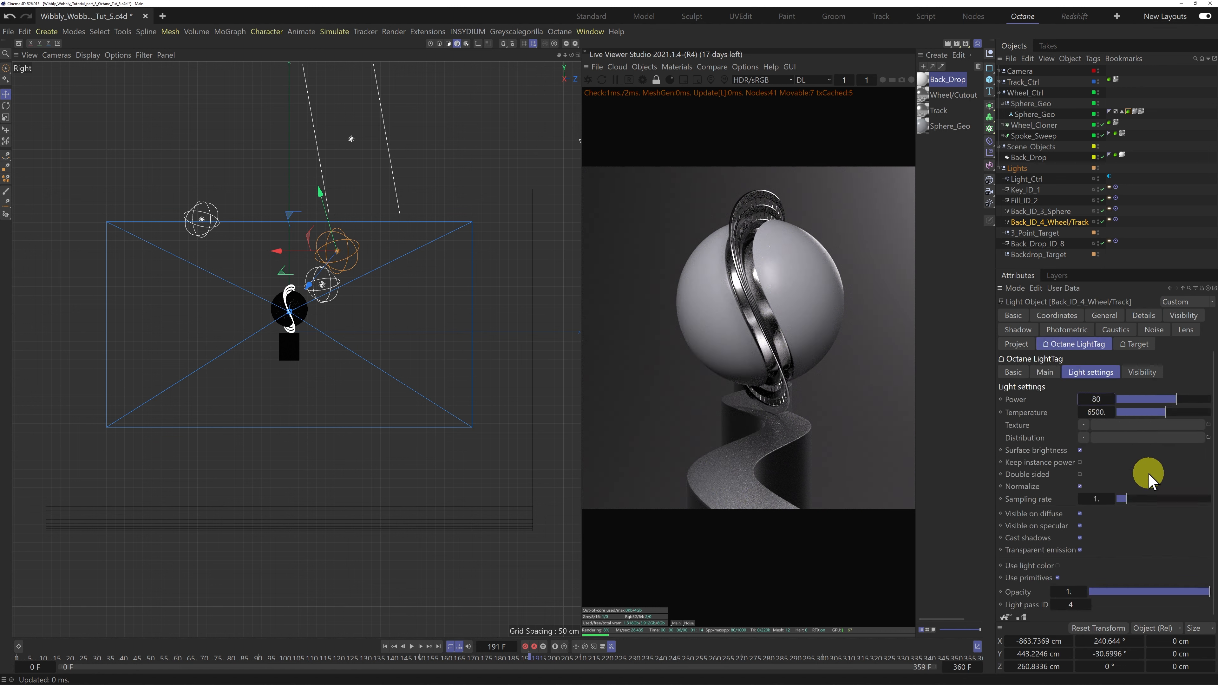
key("Return")
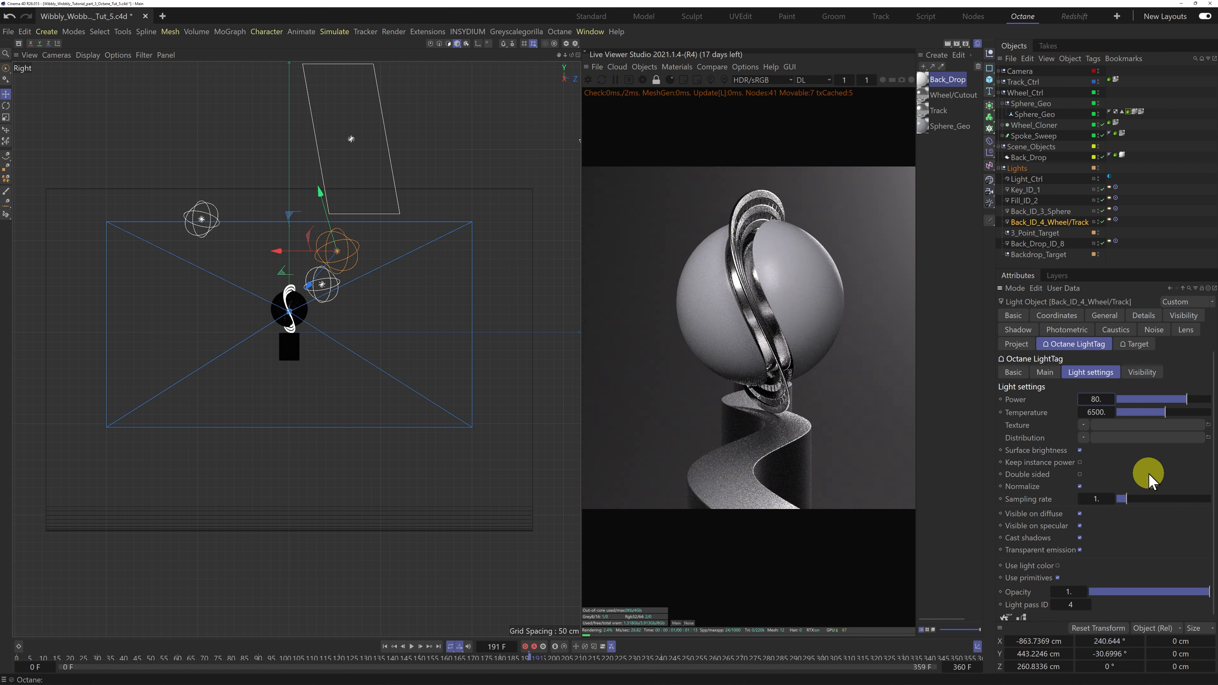
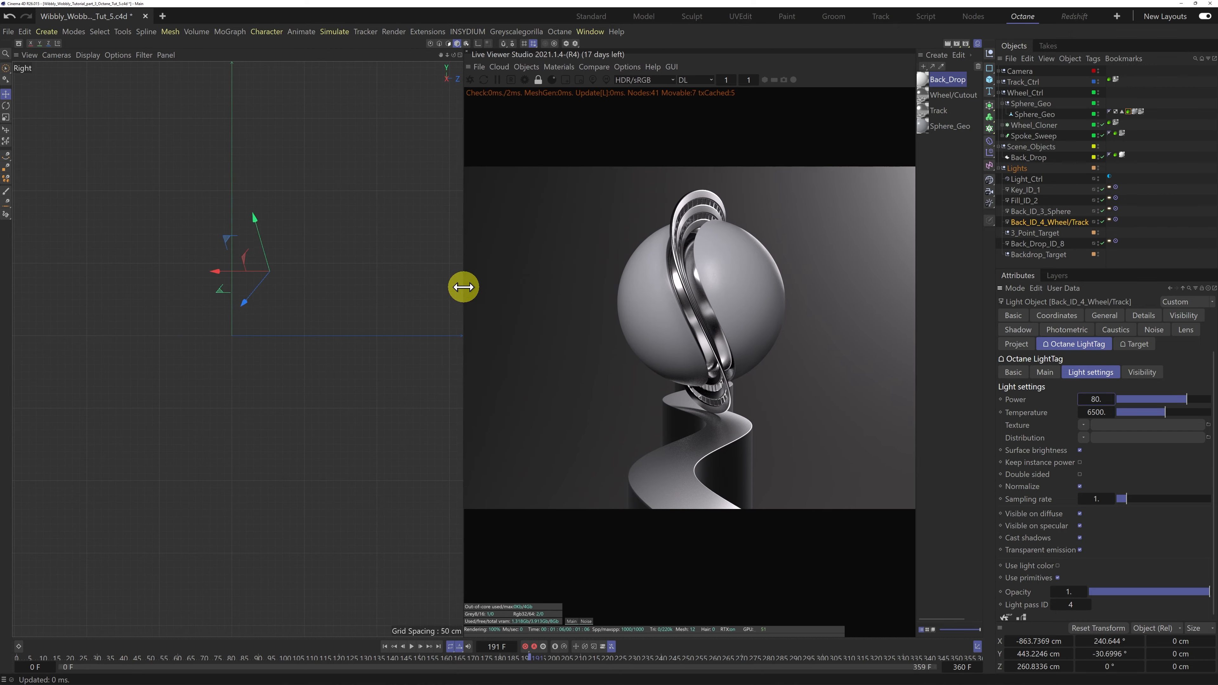
Duplicate the Back_ID_3_Sphere light to the opposite side of the track in the top view and raise the copy to about 349 cm
left_click(163, 55)
left_click(176, 110)
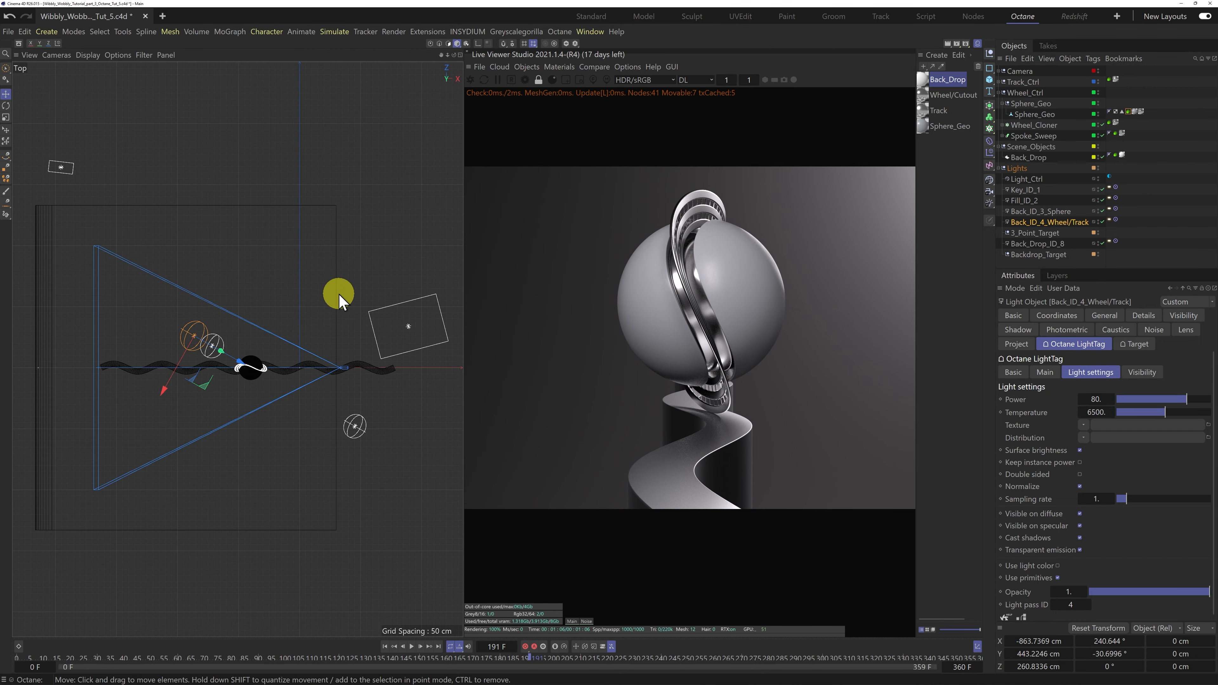
left_click(1027, 212)
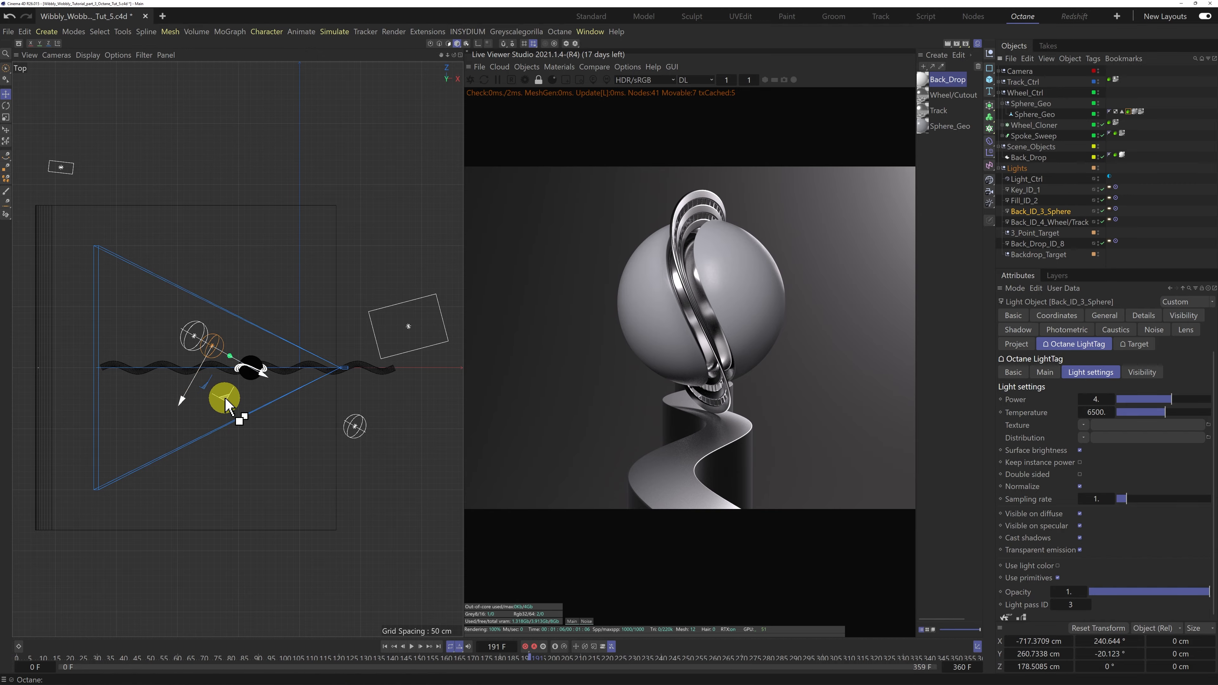
left_click_drag(225, 399, 225, 457)
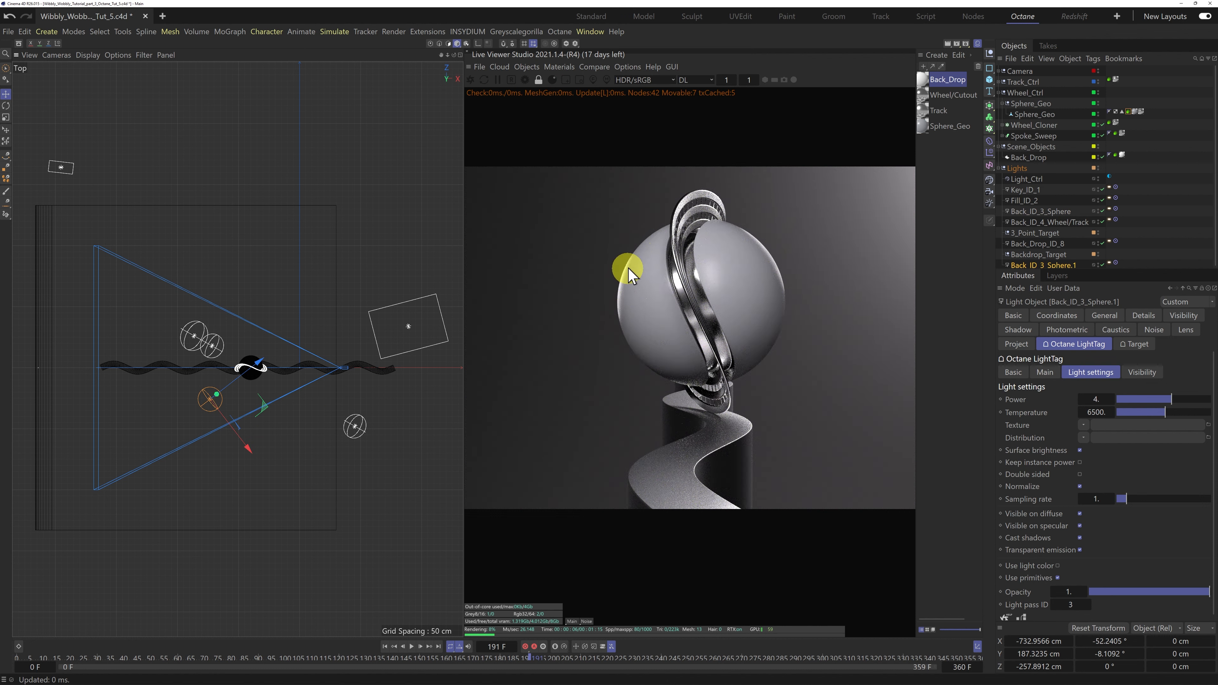
key("F3")
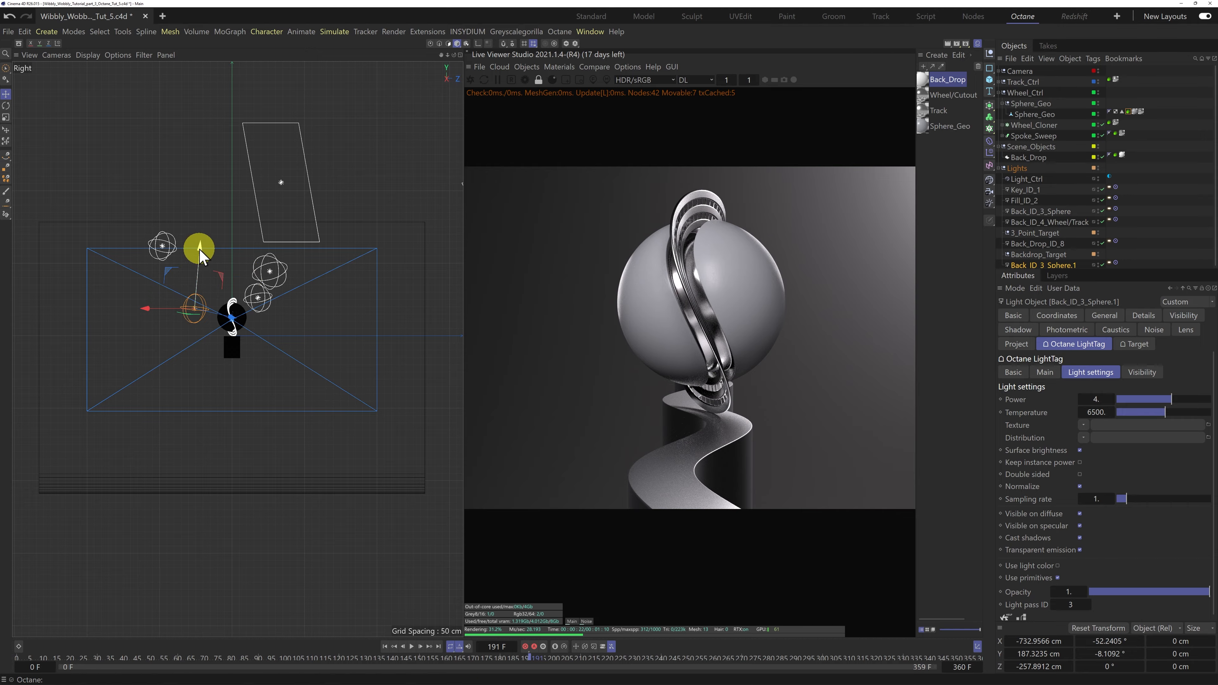
left_click_drag(200, 255, 210, 226)
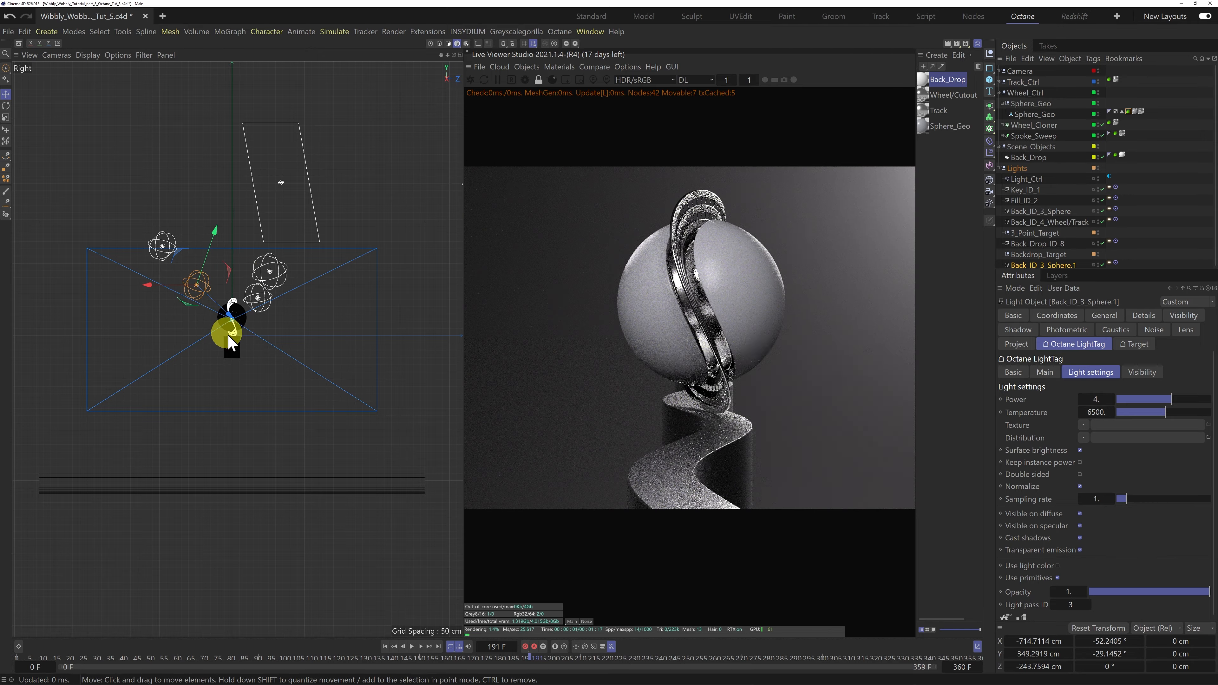
Rename the duplicated light Back_ID_5_Left and set its light pass ID to 5
double_click(1051, 264)
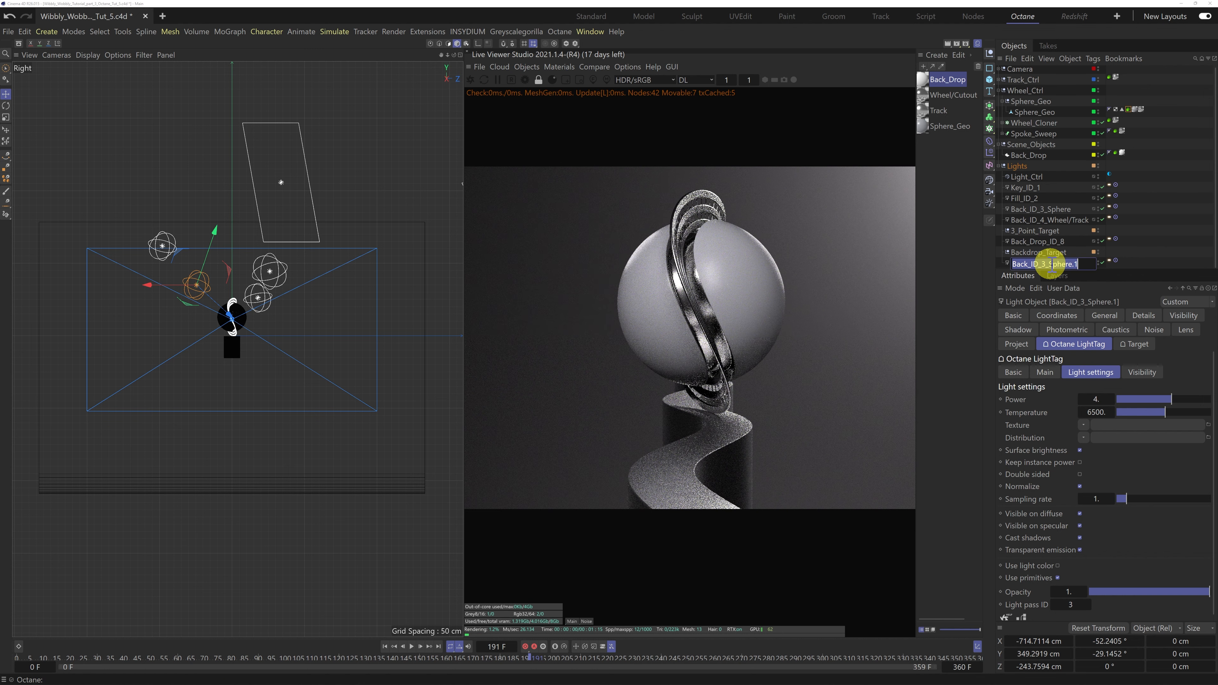
left_click(1060, 264)
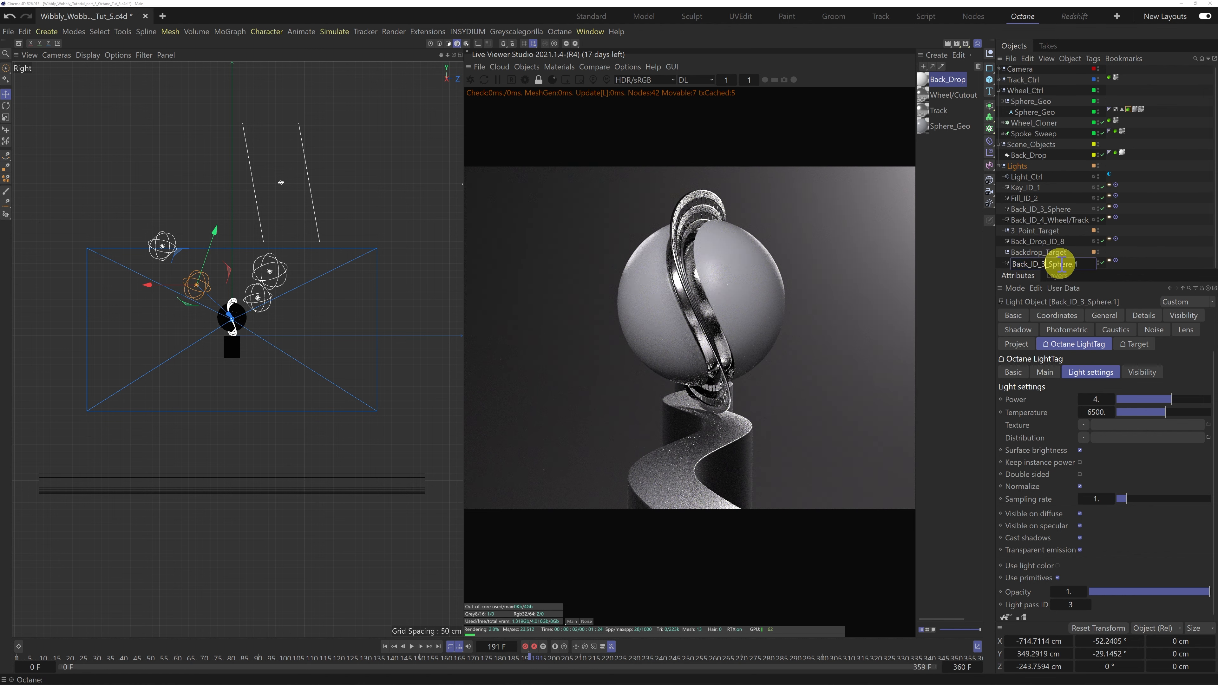
key("BackSpace")
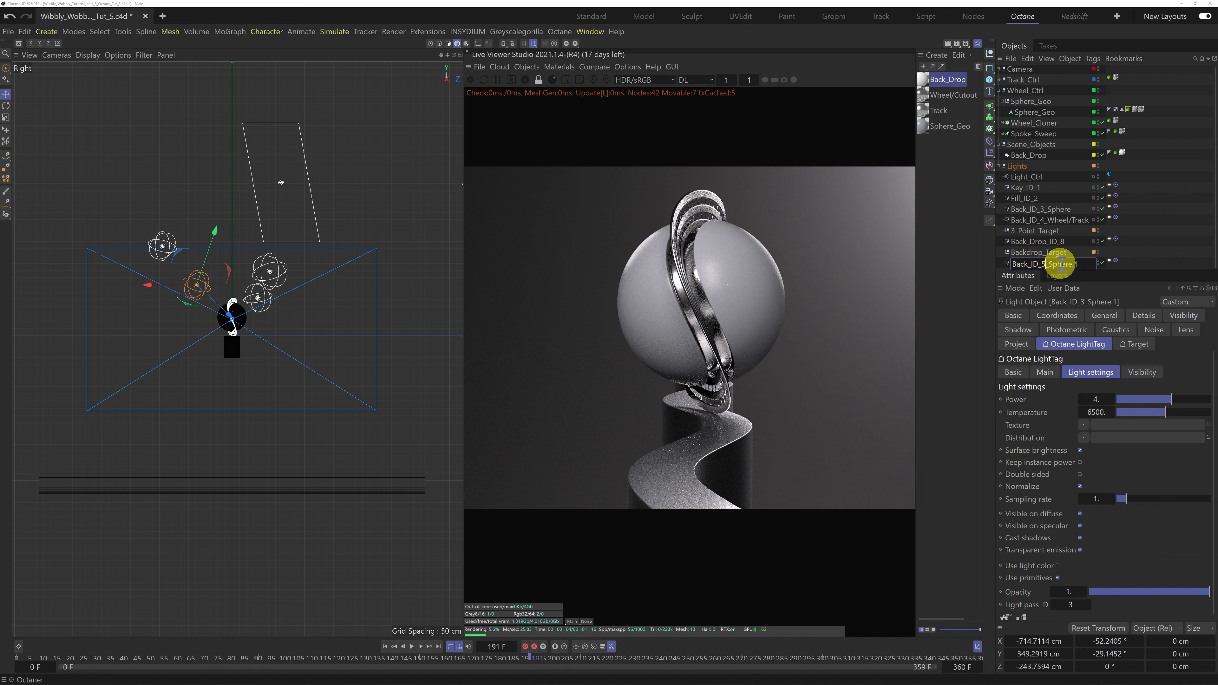
left_click(1080, 264)
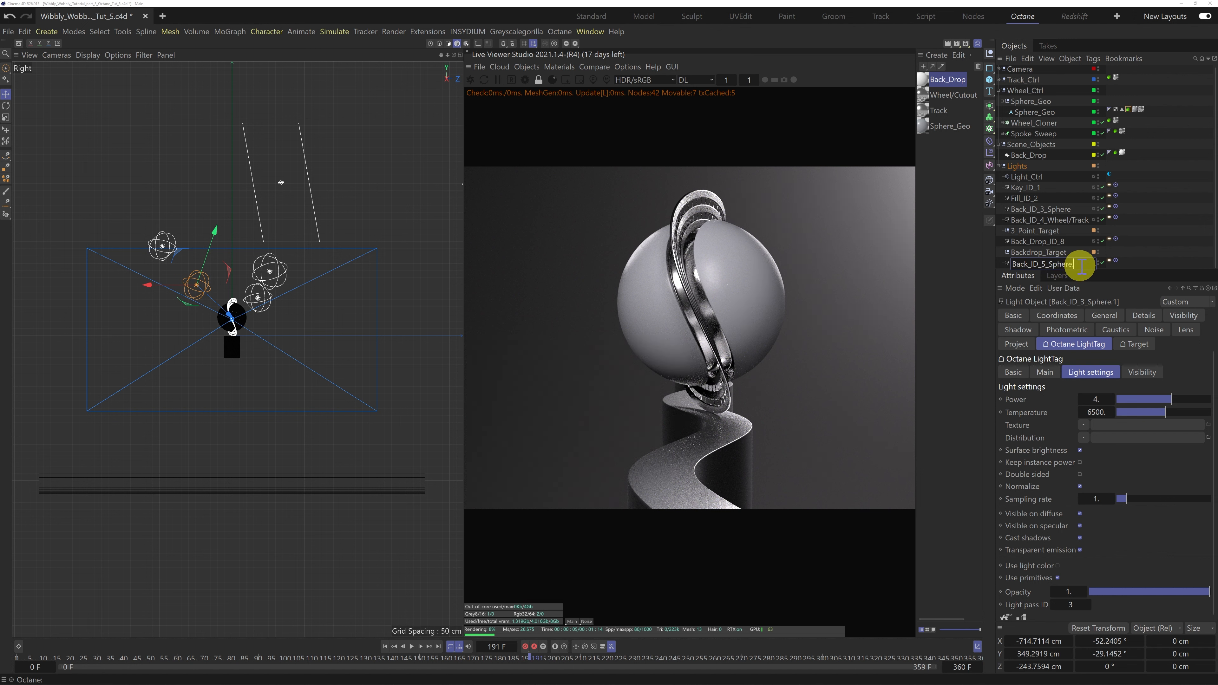
key("BackSpace")
key("BackSpace")
type("ft")
key("Return")
double_click(1071, 605)
type("5")
key("Return")
Go to frame 272 and move Back_ID_5_Left directly below Back_ID_4_Wheel/Track in the object hierarchy
left_click_drag(530, 658, 747, 658)
type("Le")
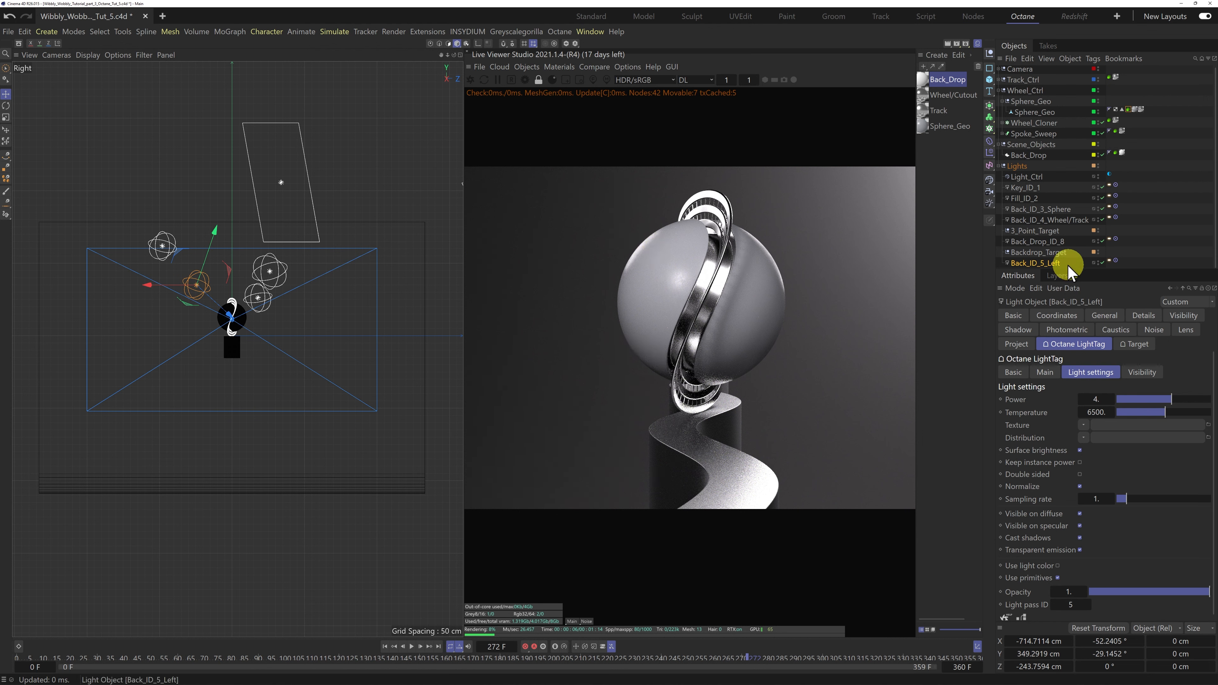
left_click_drag(1055, 264, 1047, 228)
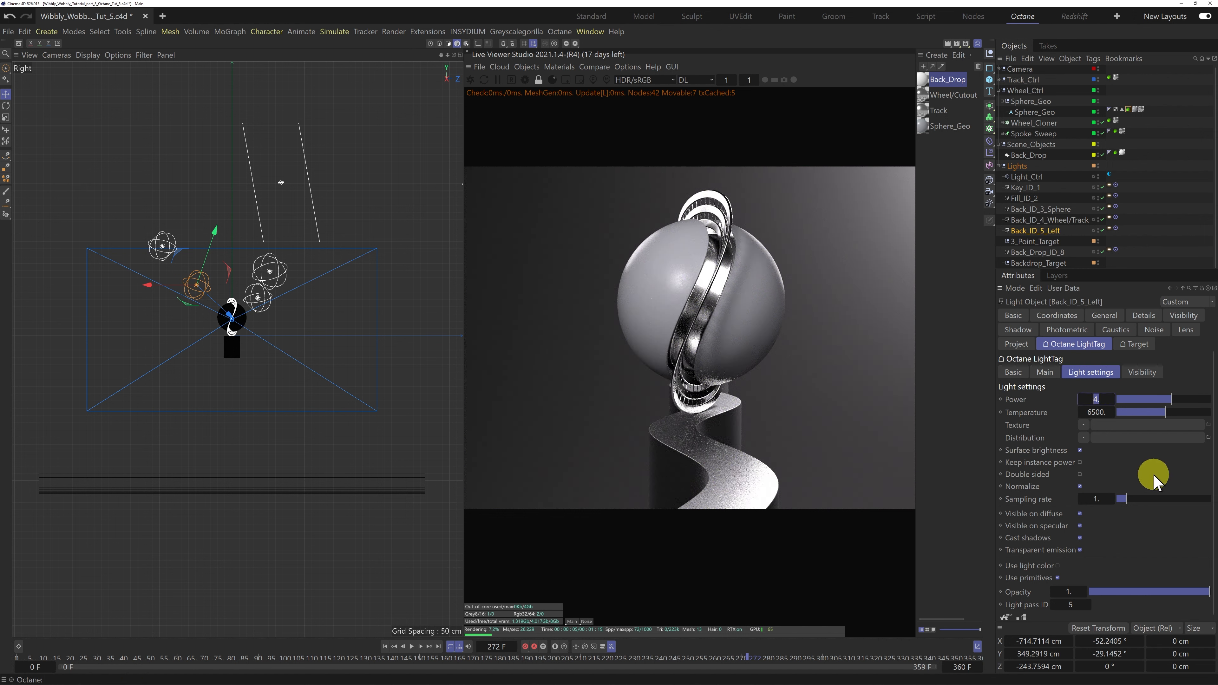
Move the Back_ID_5_Left light closer to the sphere, to about X -633, Y 272, Z -121 cm, and set its power to 1
type("2")
key("Return")
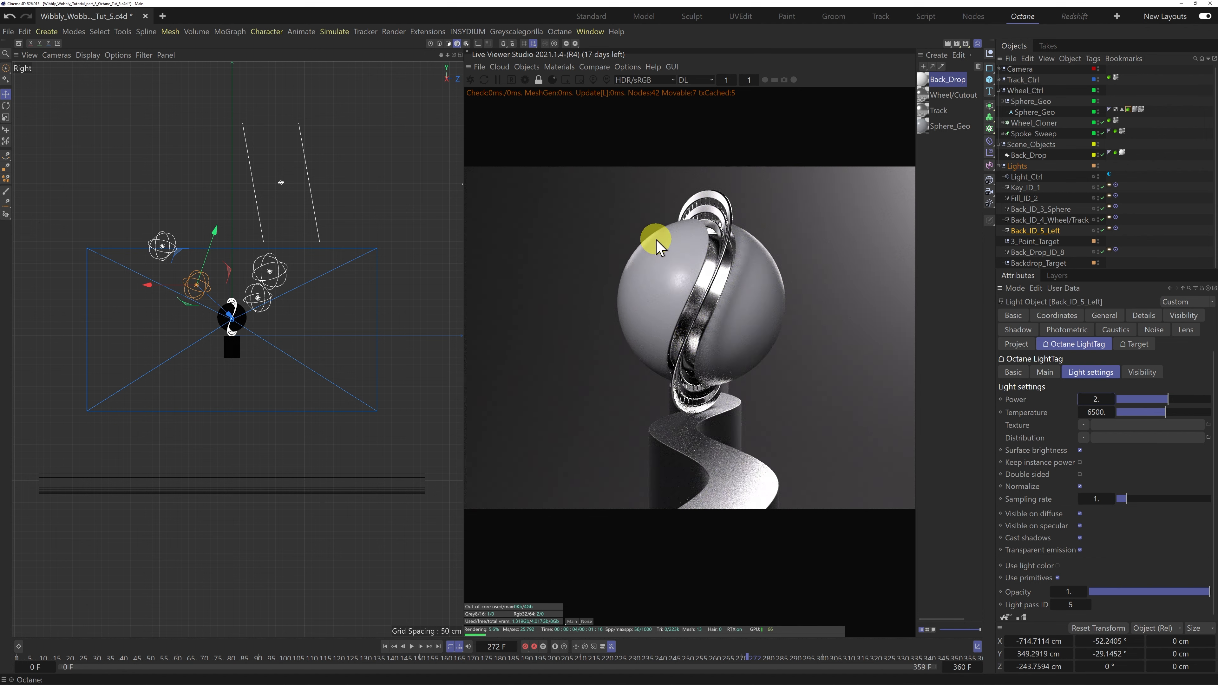
left_click_drag(229, 317, 241, 328)
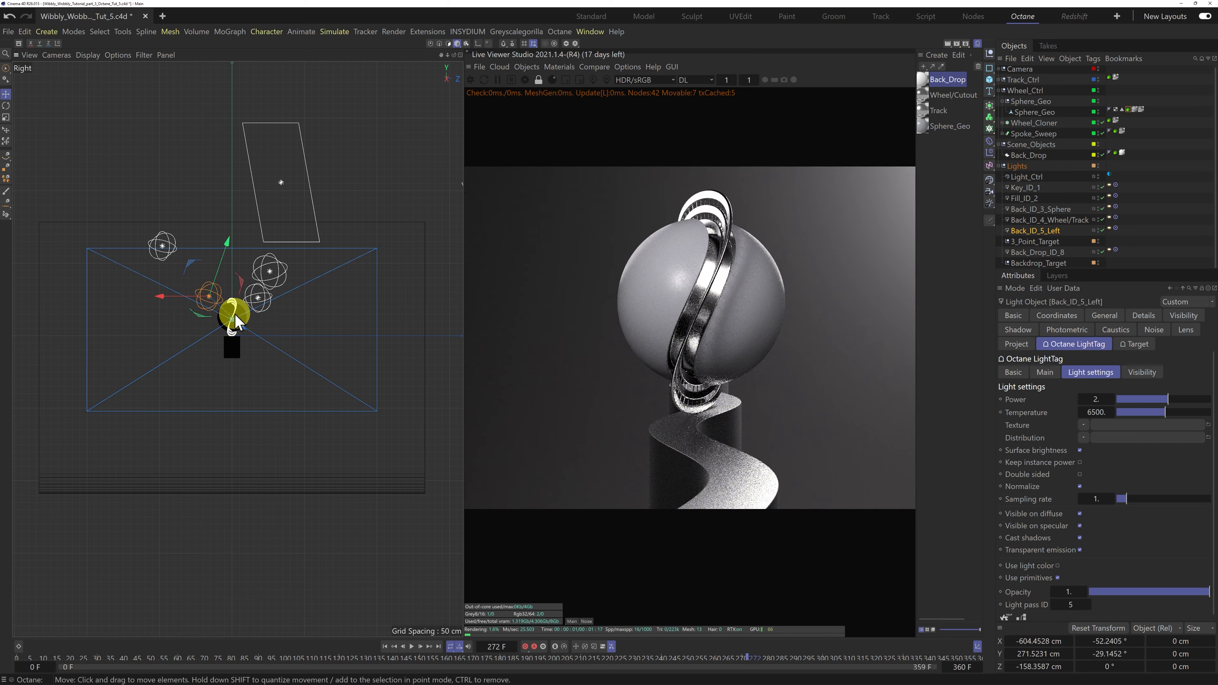
left_click_drag(160, 296, 168, 302)
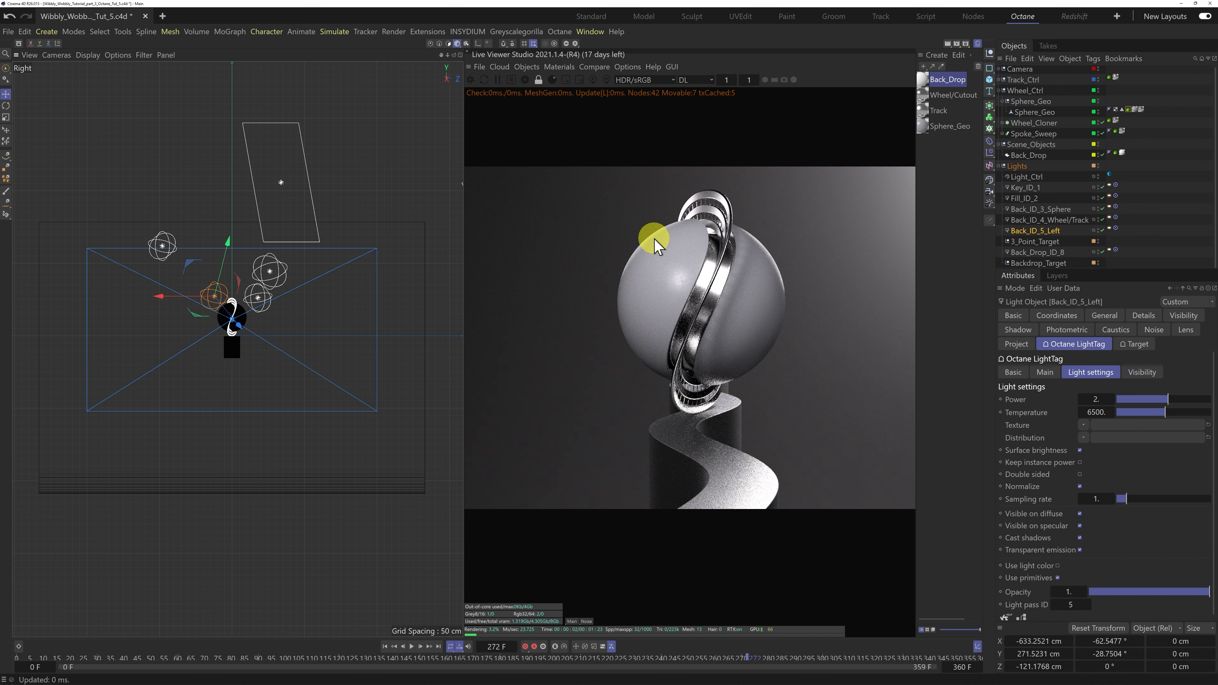
left_click(1096, 399)
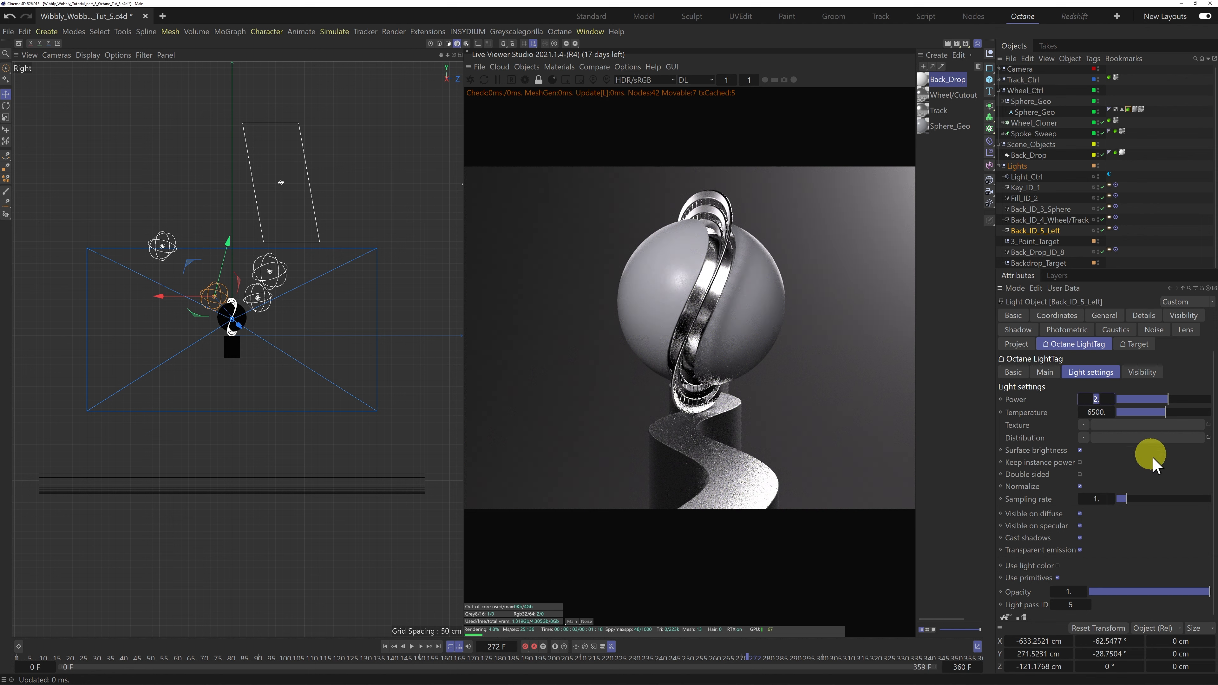
type("1")
key("Return")
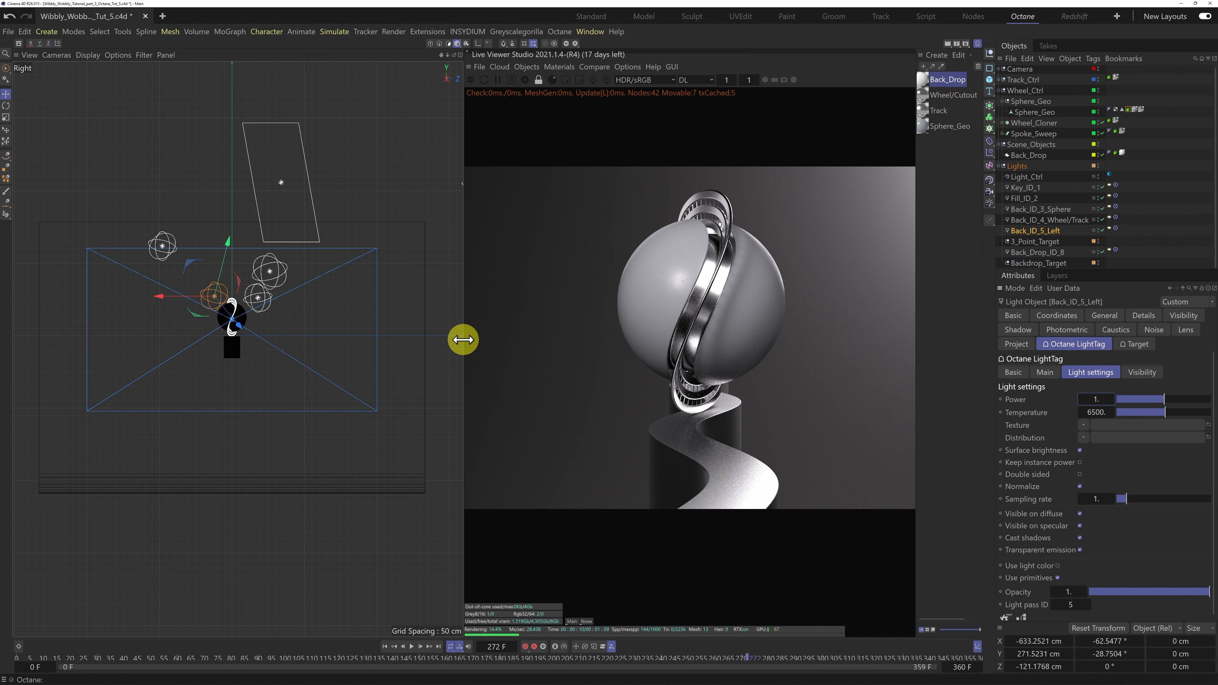
Widen the Live Viewer to show the full render and warm the Fill_ID_2 light to a temperature of about 5511
left_click_drag(463, 339, 215, 303)
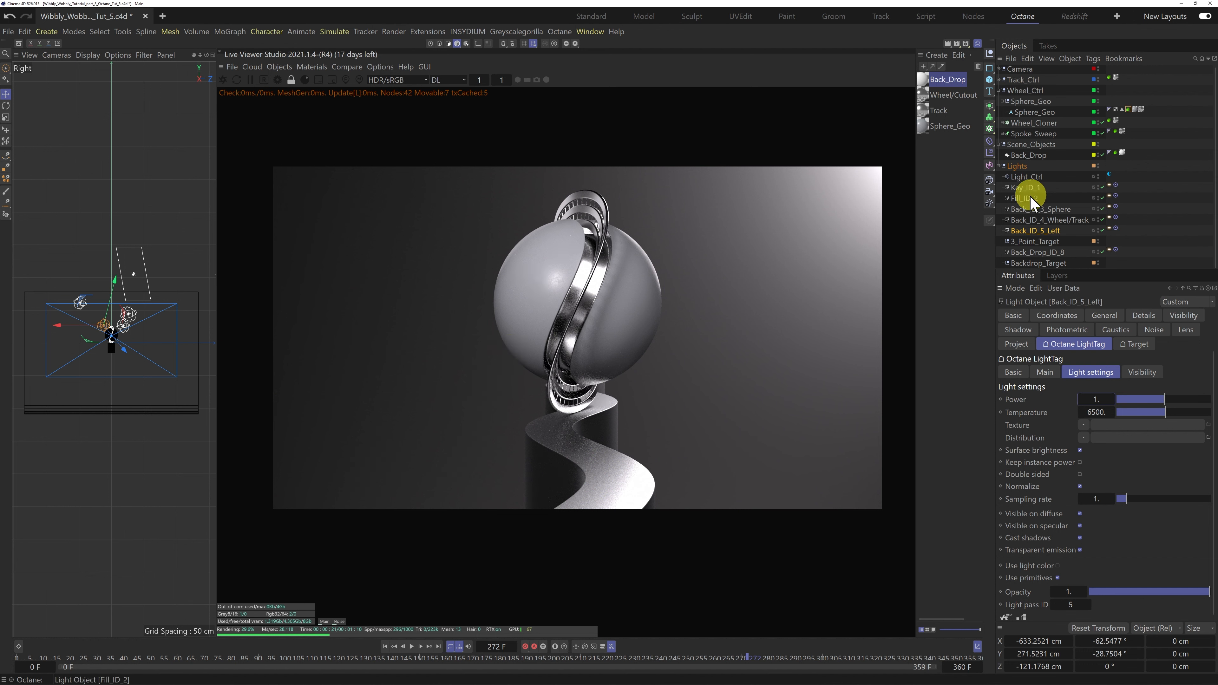
left_click(1024, 199)
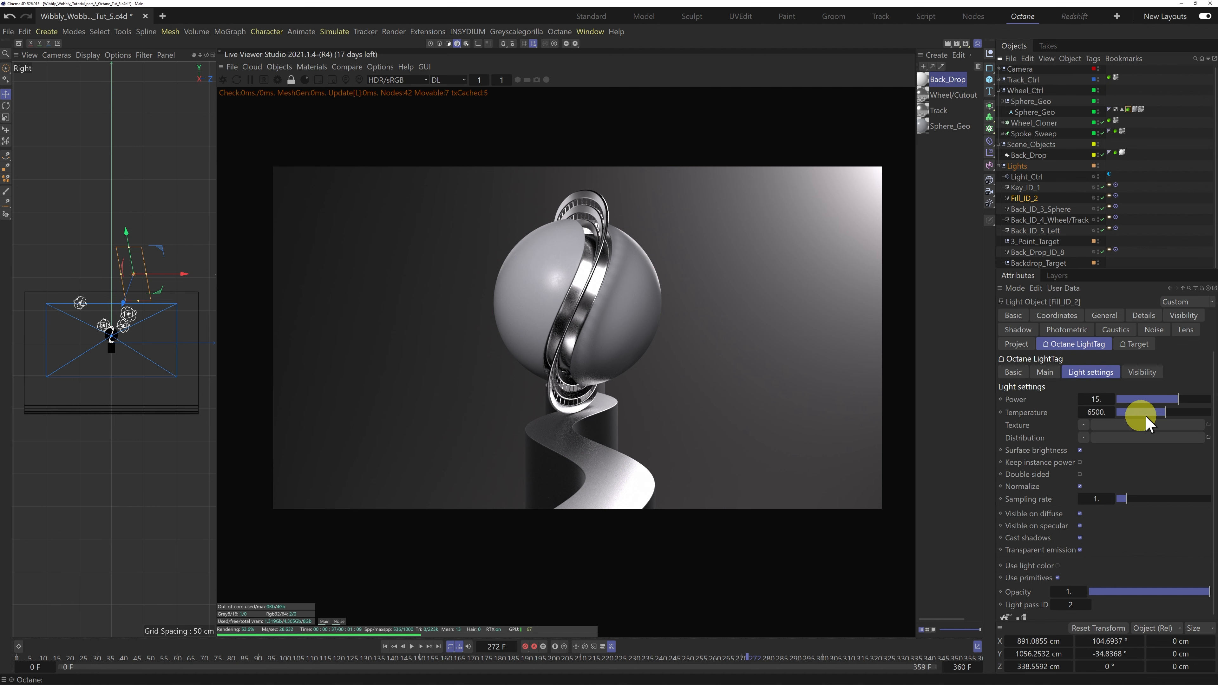
left_click(1165, 414)
left_click_drag(1165, 413, 1087, 413)
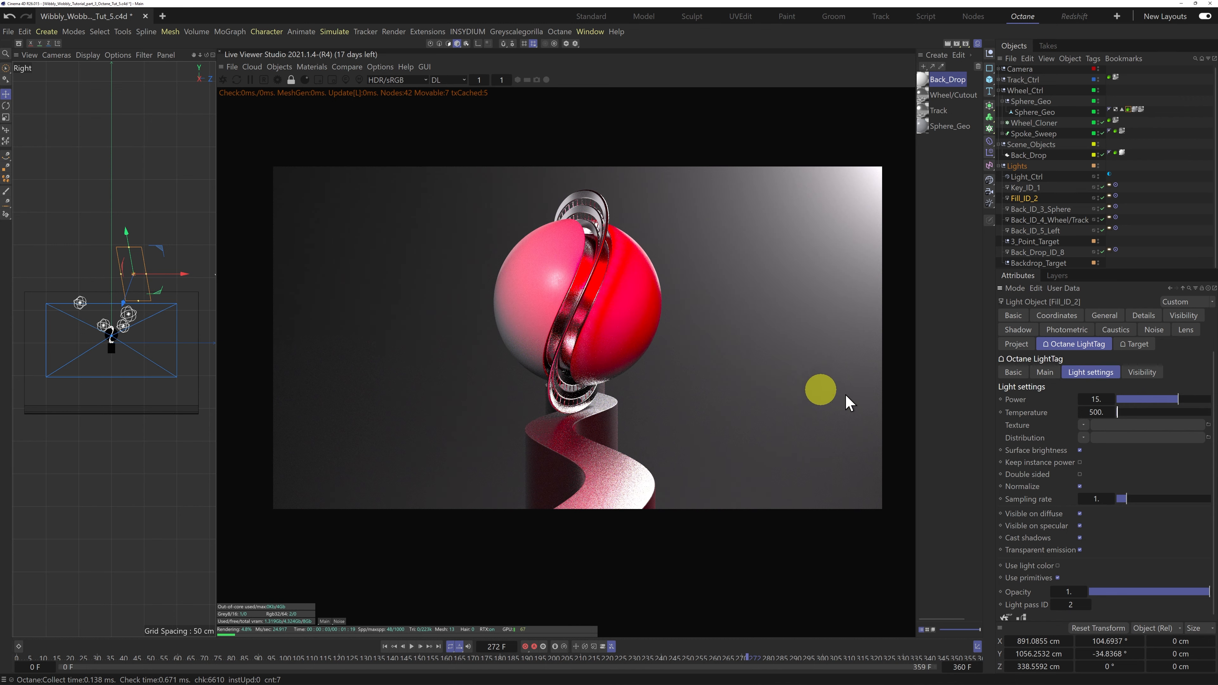
left_click_drag(1120, 413, 1159, 416)
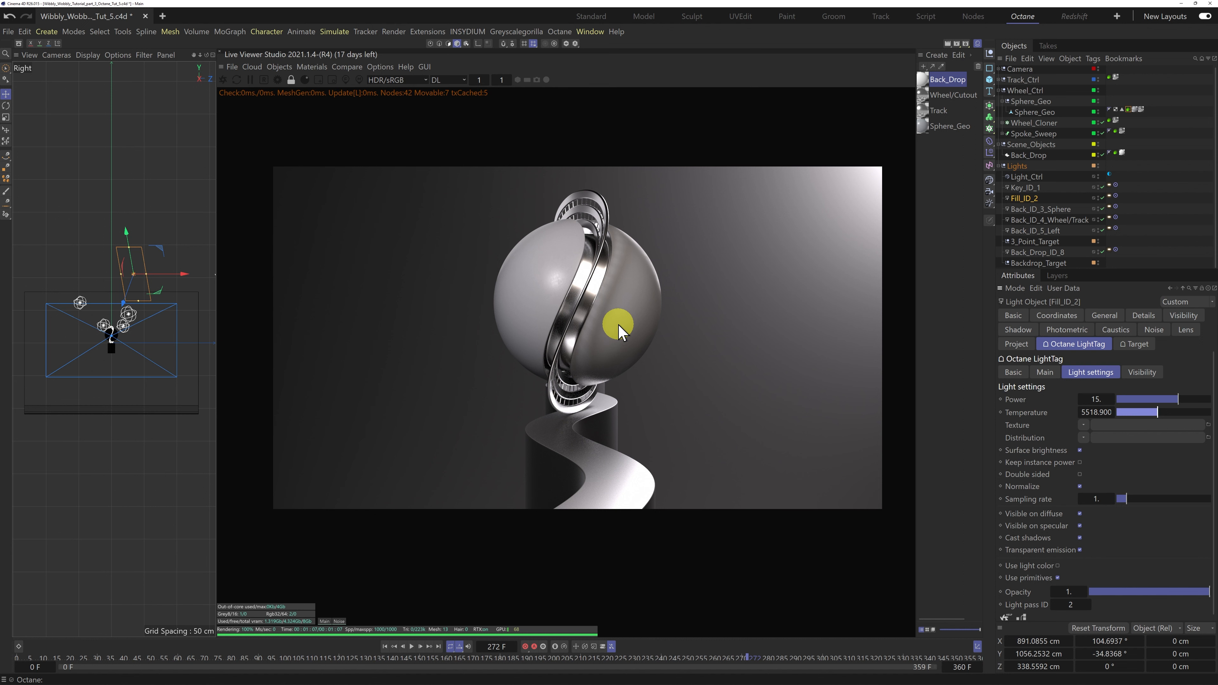
left_click_drag(1108, 413, 1102, 414)
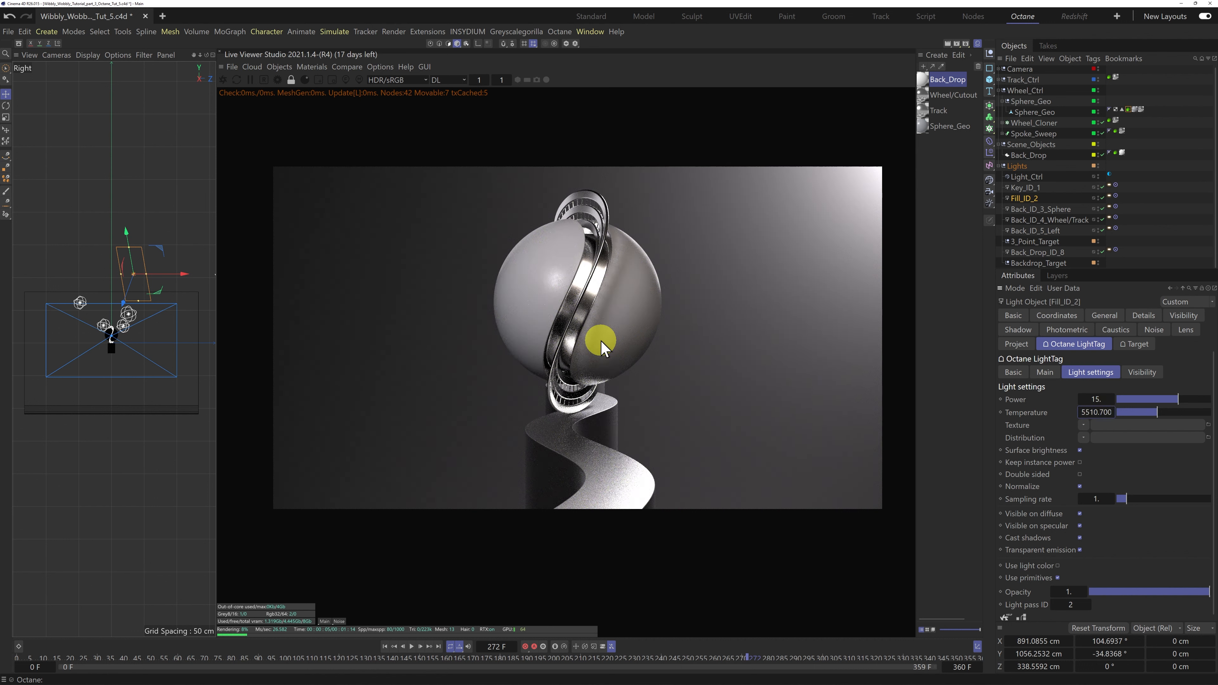
Cool the Back_ID_3_Sphere light to a temperature of about 7416
left_click(1039, 209)
left_click_drag(1120, 413, 1210, 413)
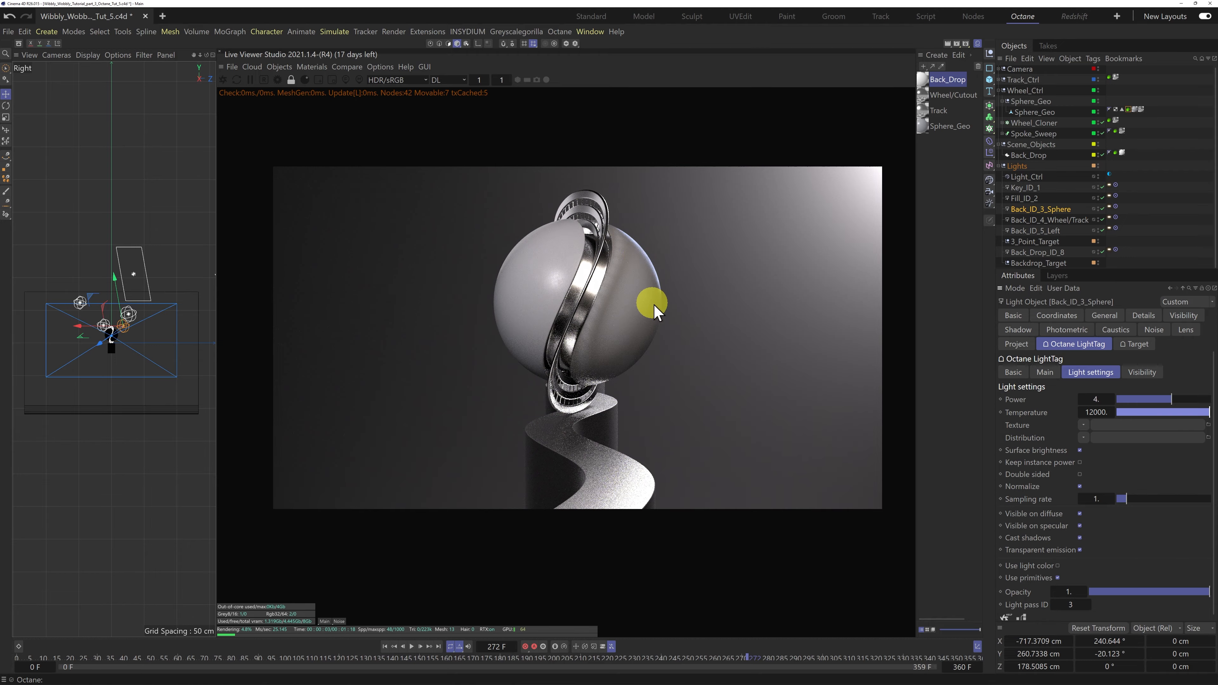
left_click_drag(1208, 417, 1173, 422)
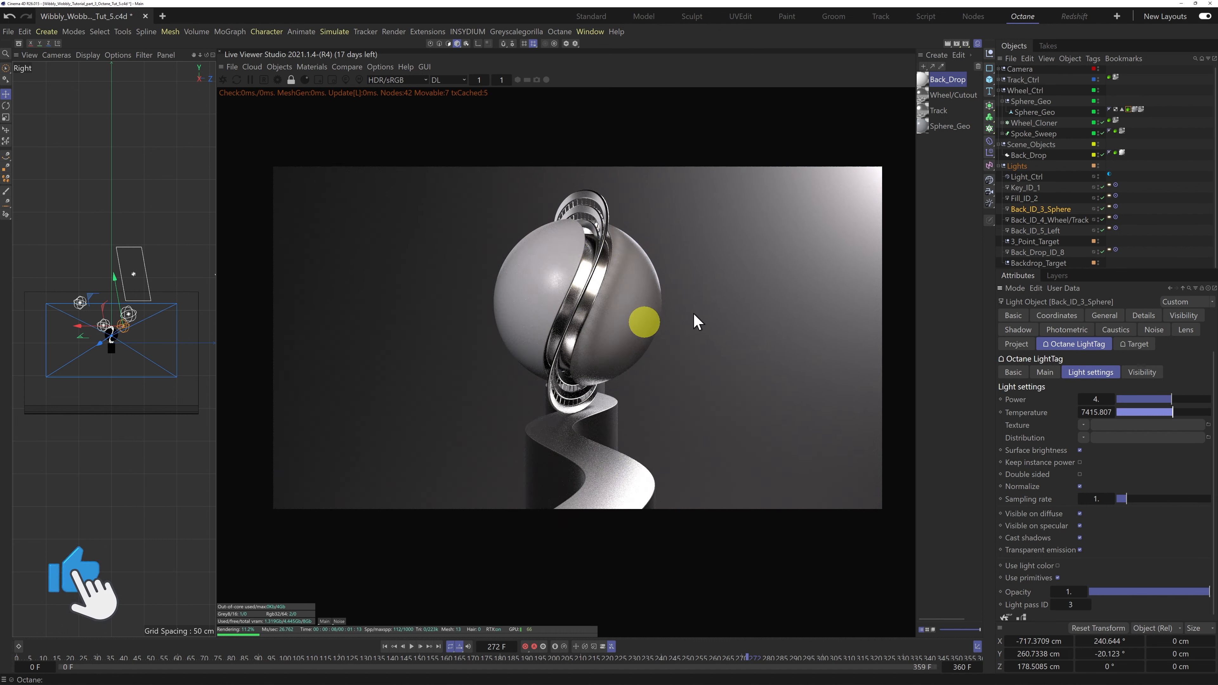
At frame 181, set the temperature of the Back_ID_4_Wheel/Track light to about 7930 and of Back_ID_5_Left to about 4926
left_click(1043, 221)
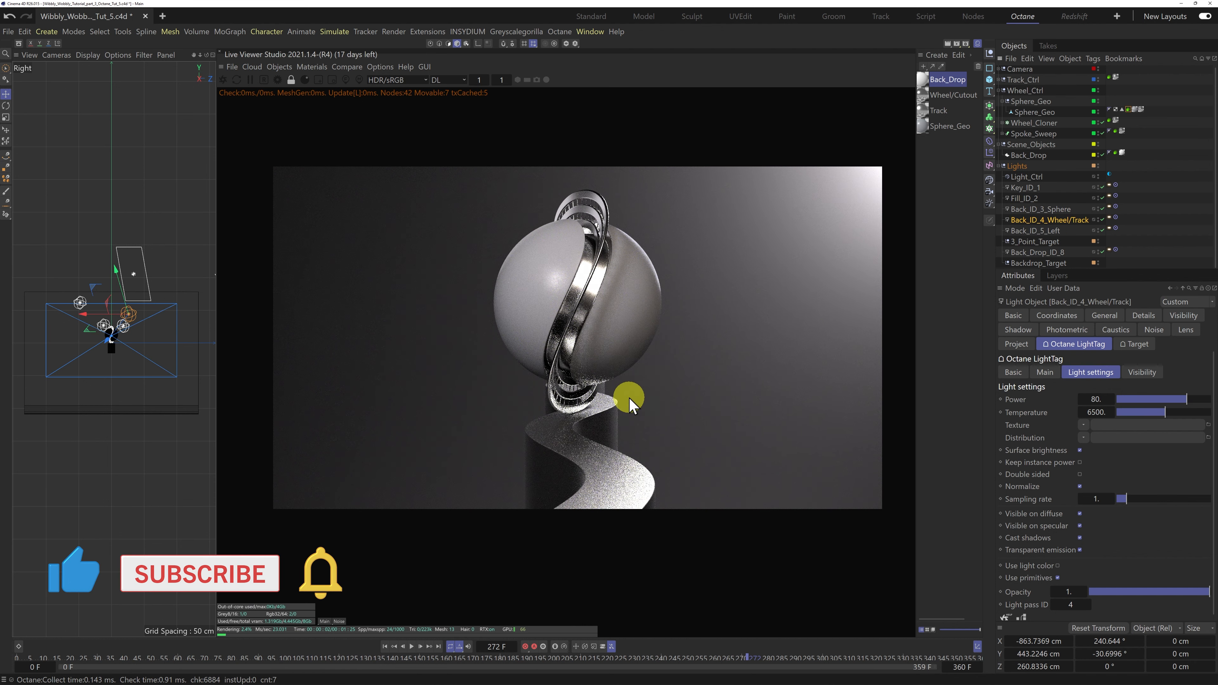
left_click_drag(746, 665, 504, 653)
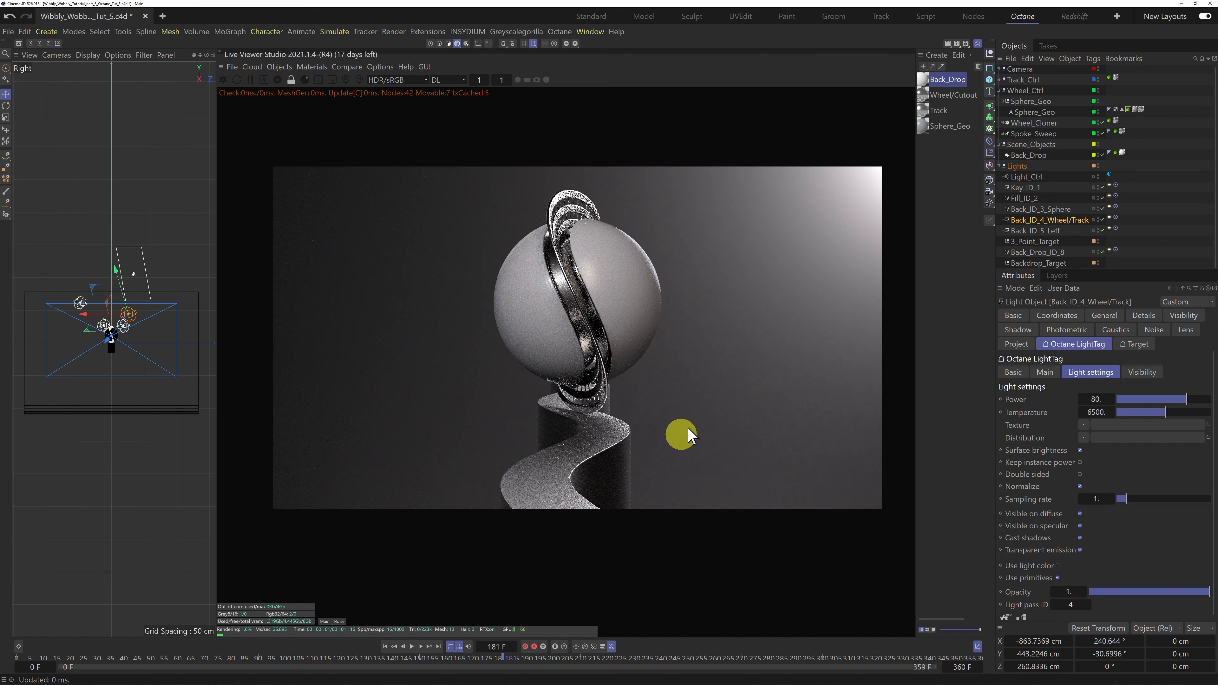
left_click_drag(1170, 414, 1181, 419)
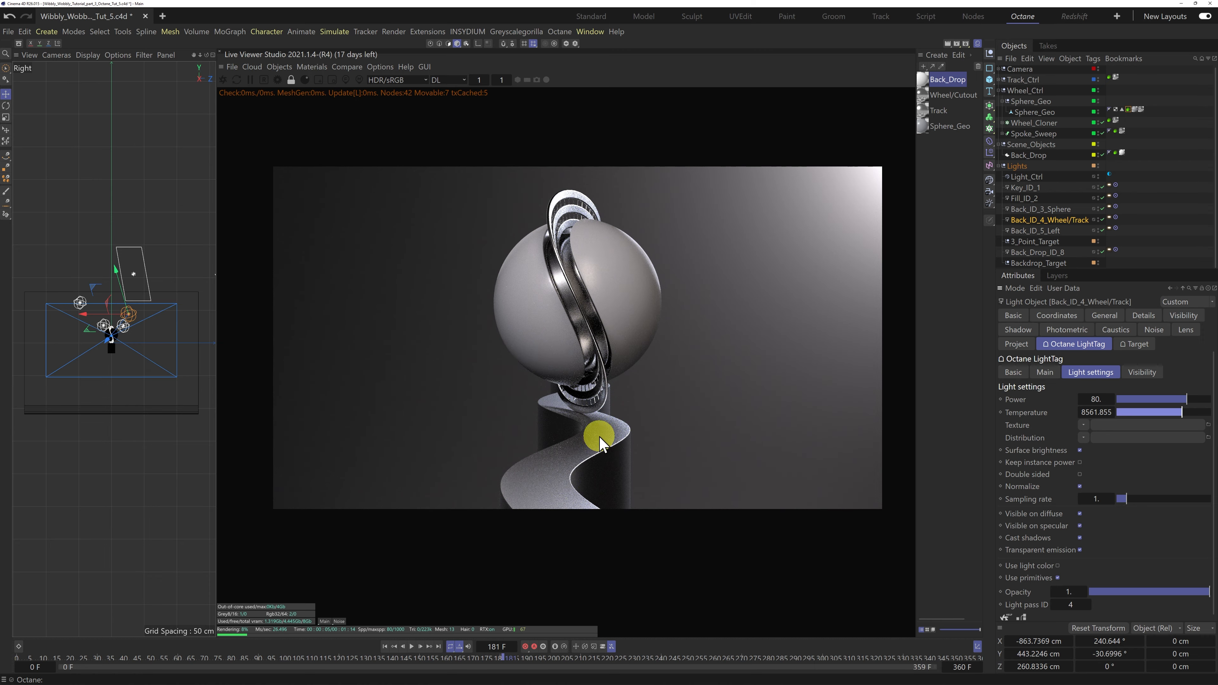
left_click_drag(1184, 419, 1177, 418)
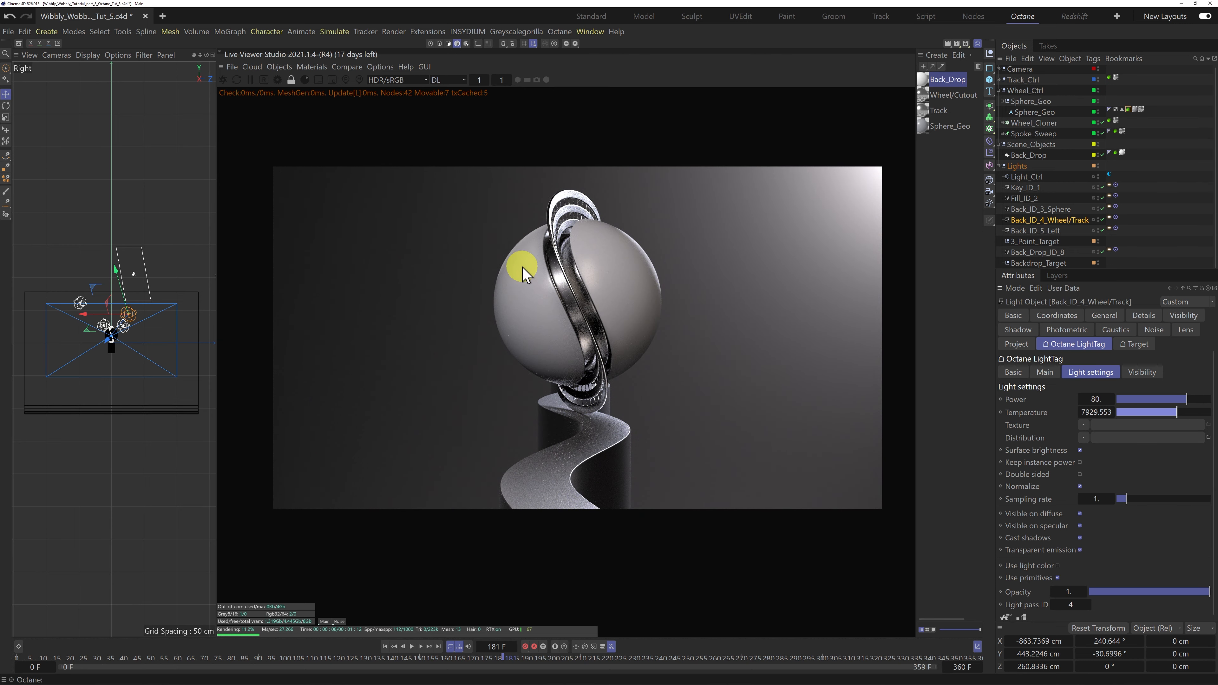
left_click(1043, 231)
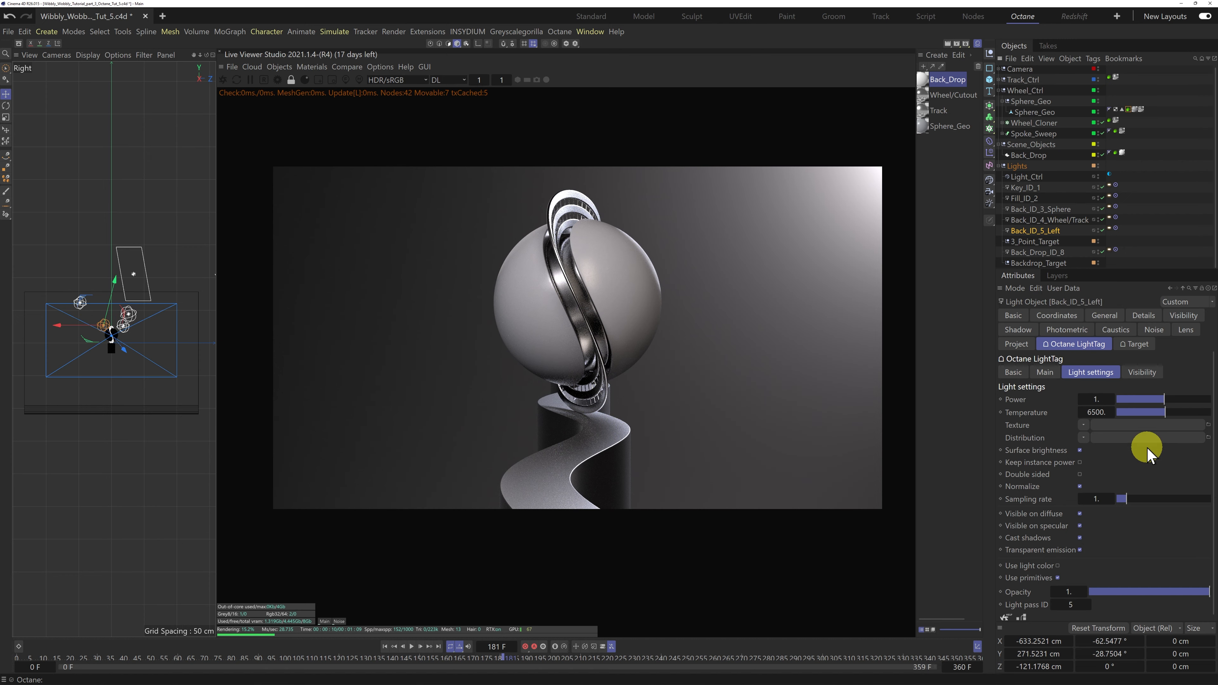
left_click_drag(1166, 418, 1152, 420)
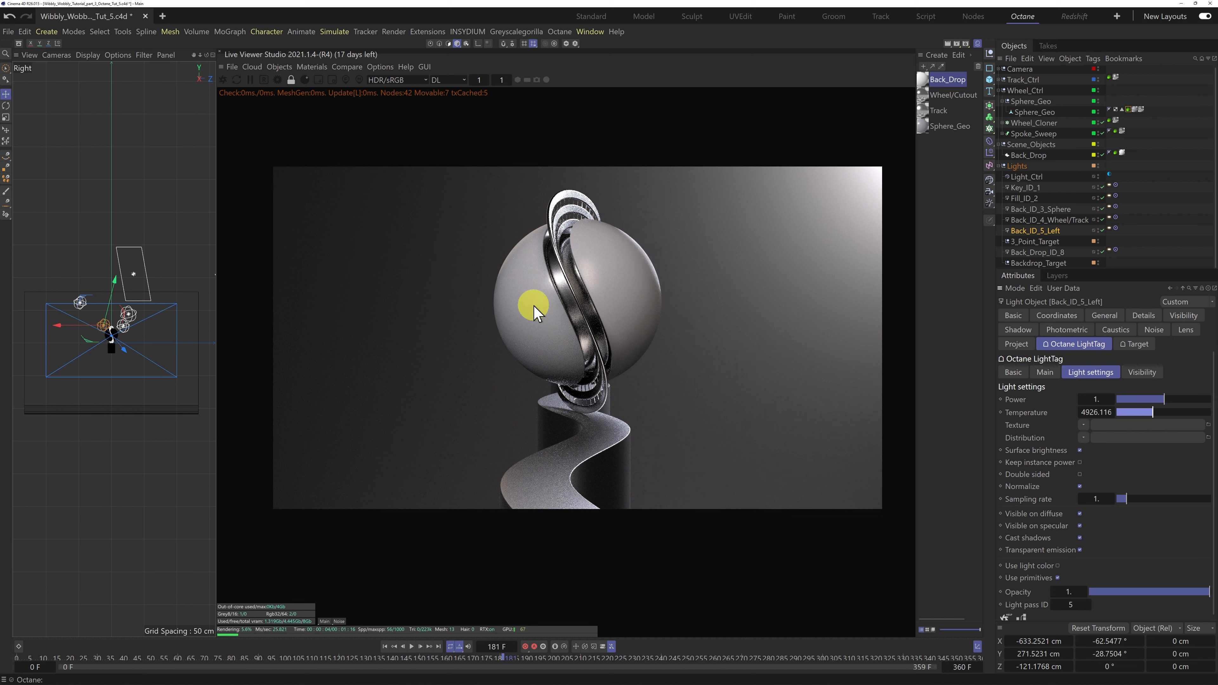
Tint the Back_Drop material's diffuse color slightly cyan with a hue of 179° and a saturation of 3%
left_click(923, 80)
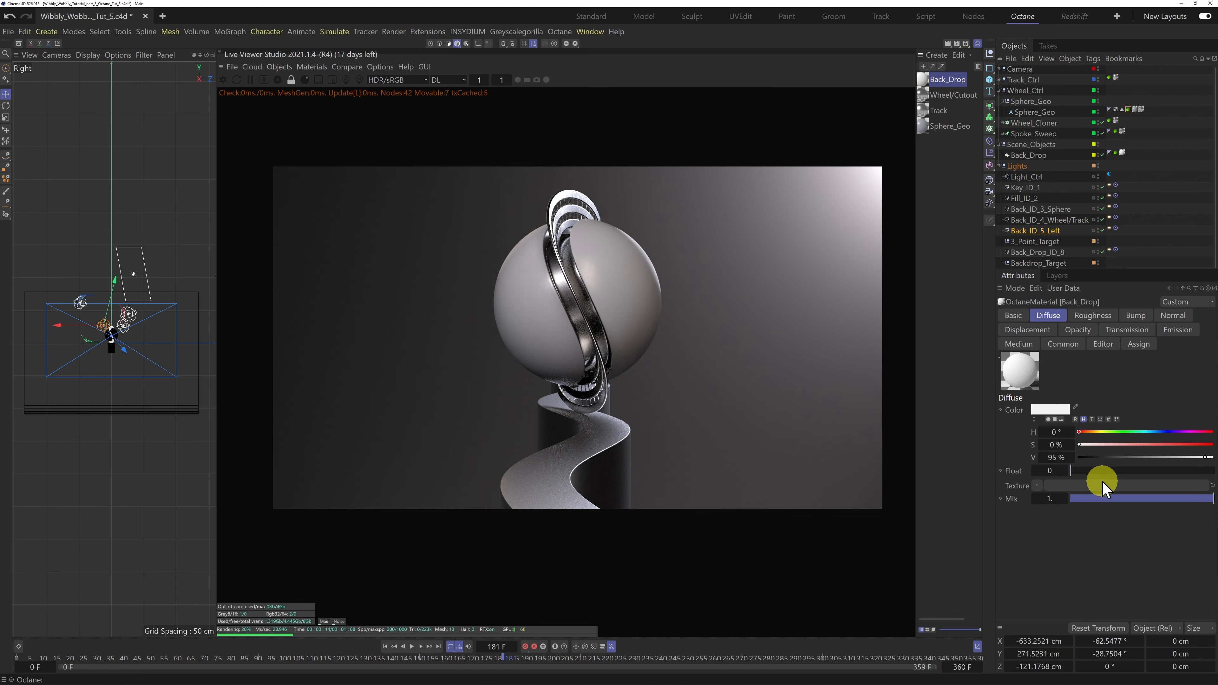
left_click(1144, 432)
left_click(1086, 445)
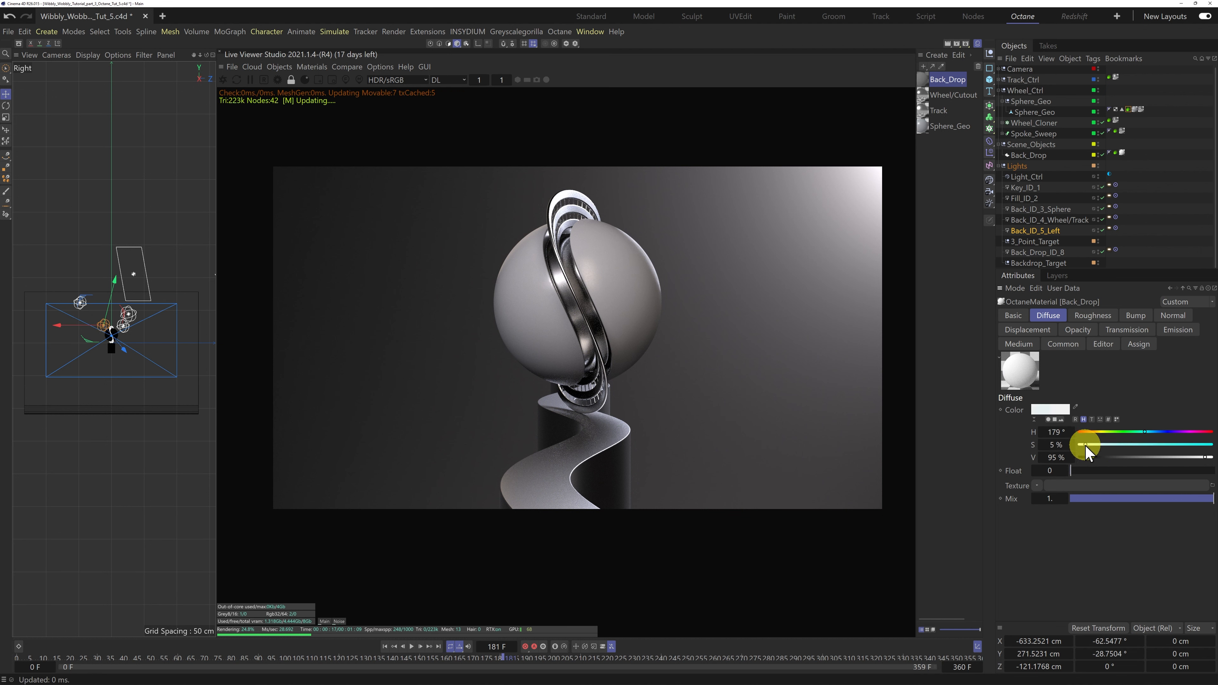
left_click_drag(1086, 446, 1084, 445)
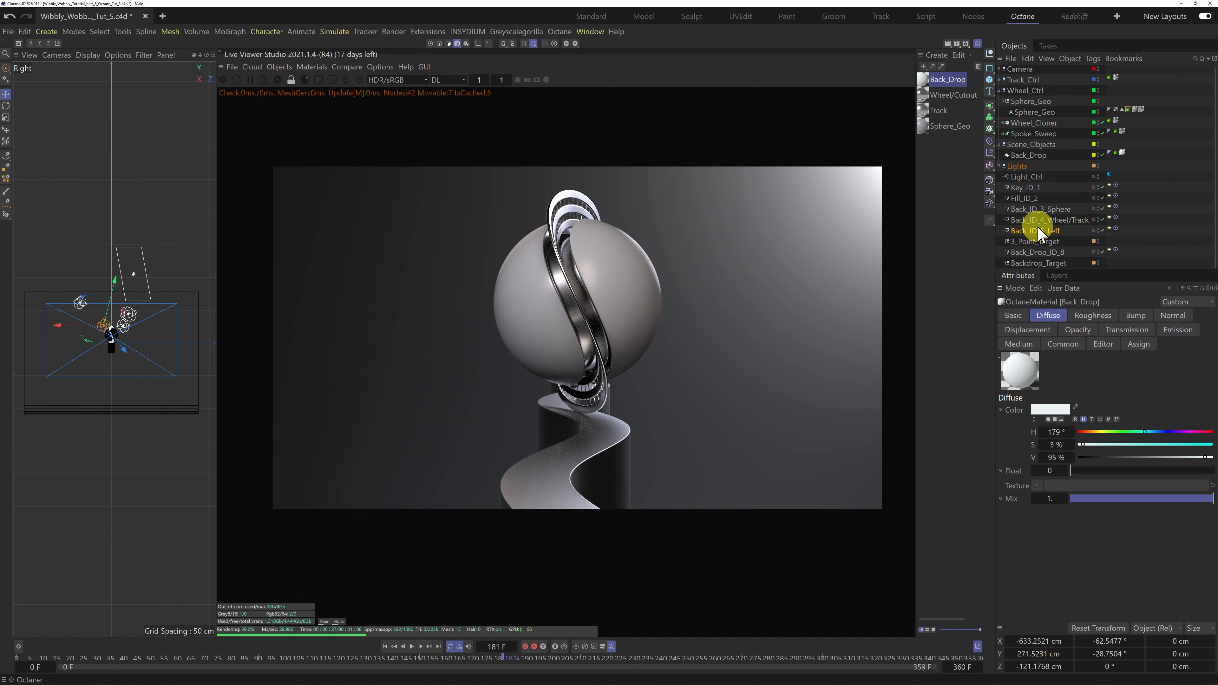
Collapse the Wheel_Ctrl and Scene_Objects groups in the object hierarchy
left_click(999, 81)
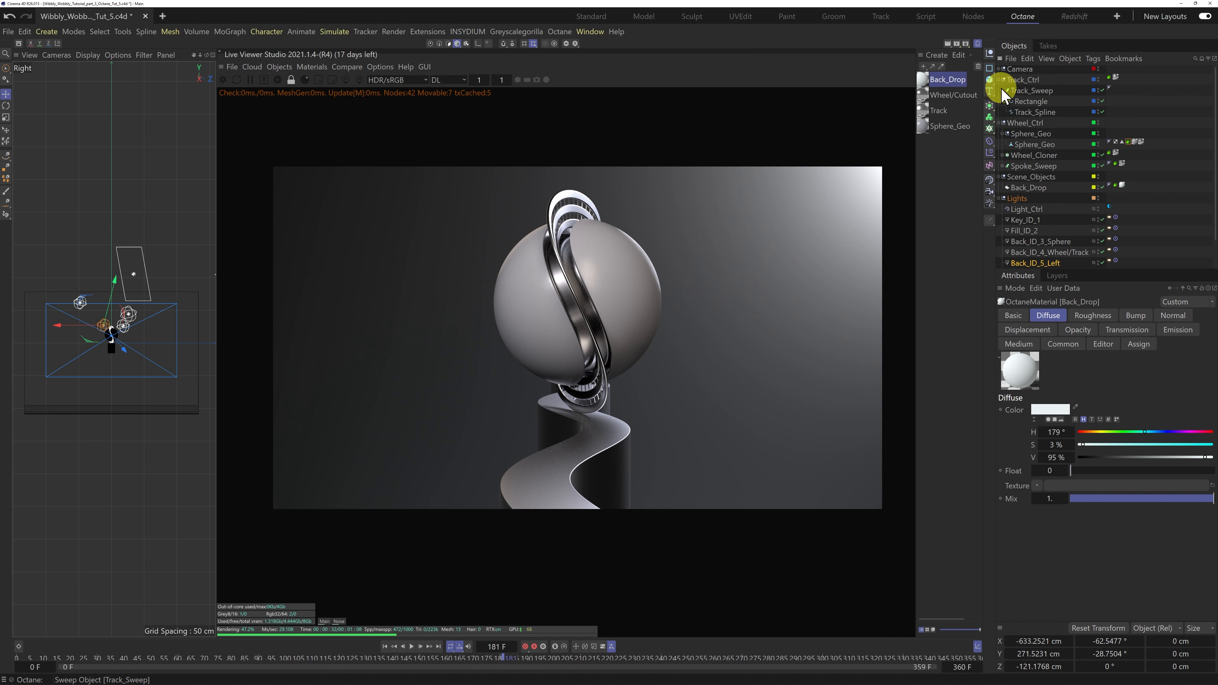
left_click(999, 80)
left_click(1000, 93)
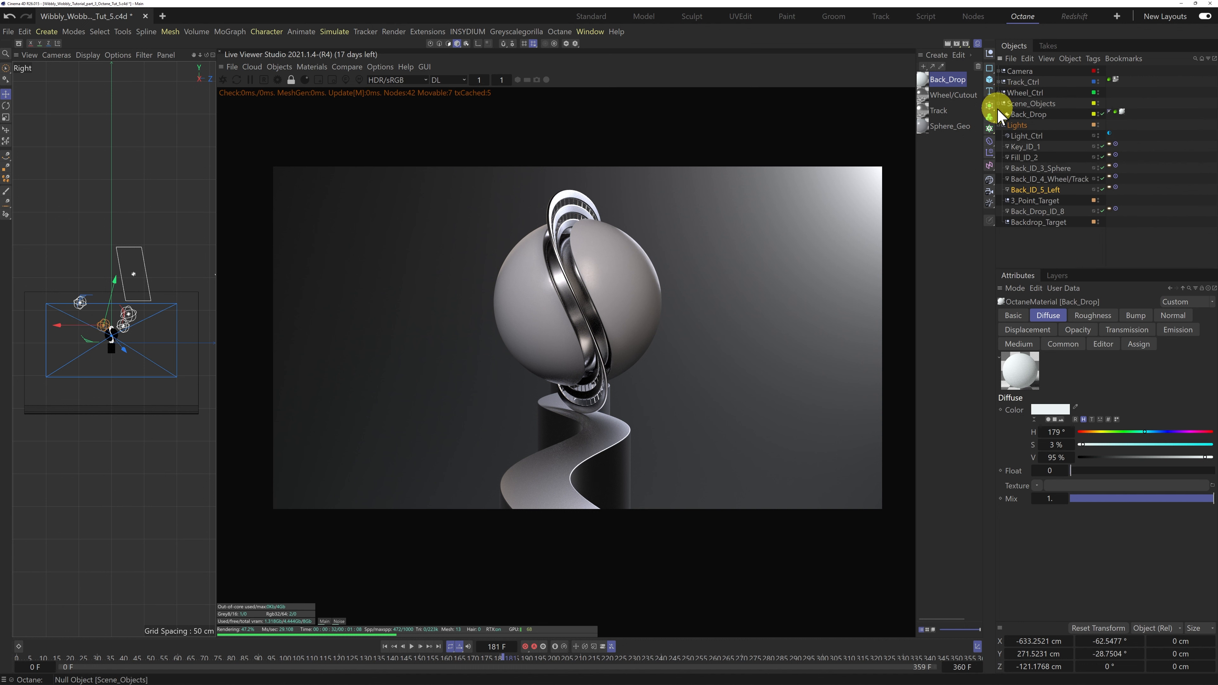
left_click(1001, 104)
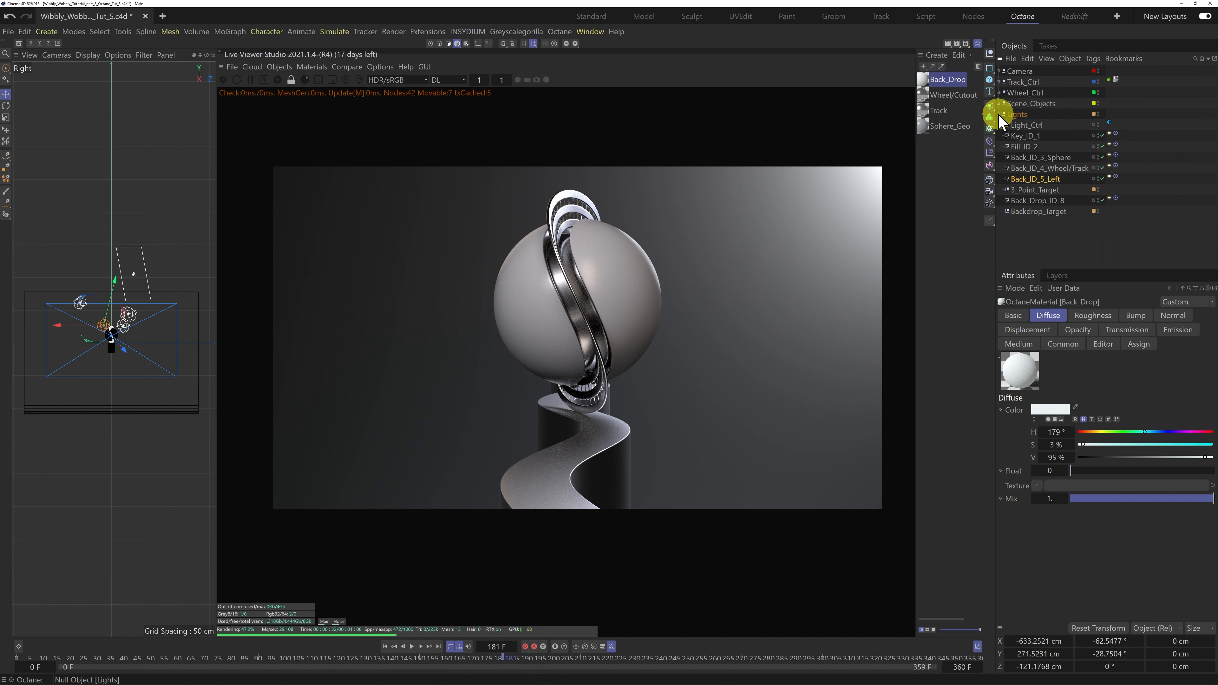
Enable the Camera Imager and its Spectral AI Denoiser on the camera's Octane tag
left_click(999, 115)
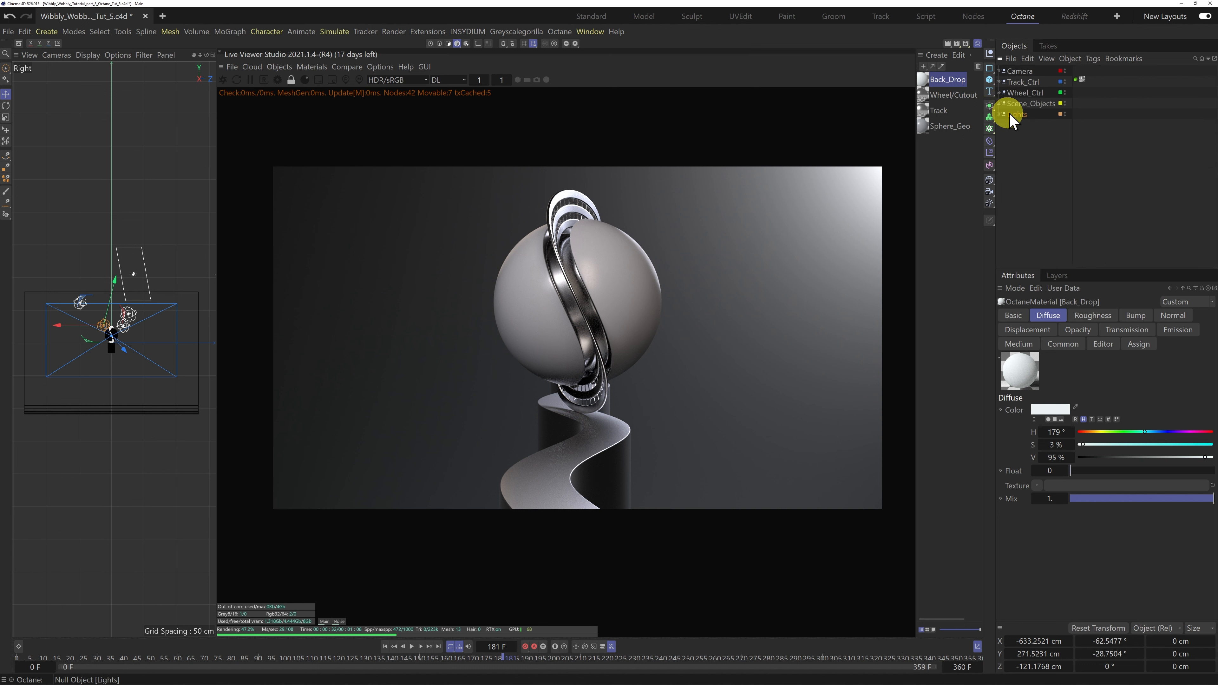
left_click(1000, 71)
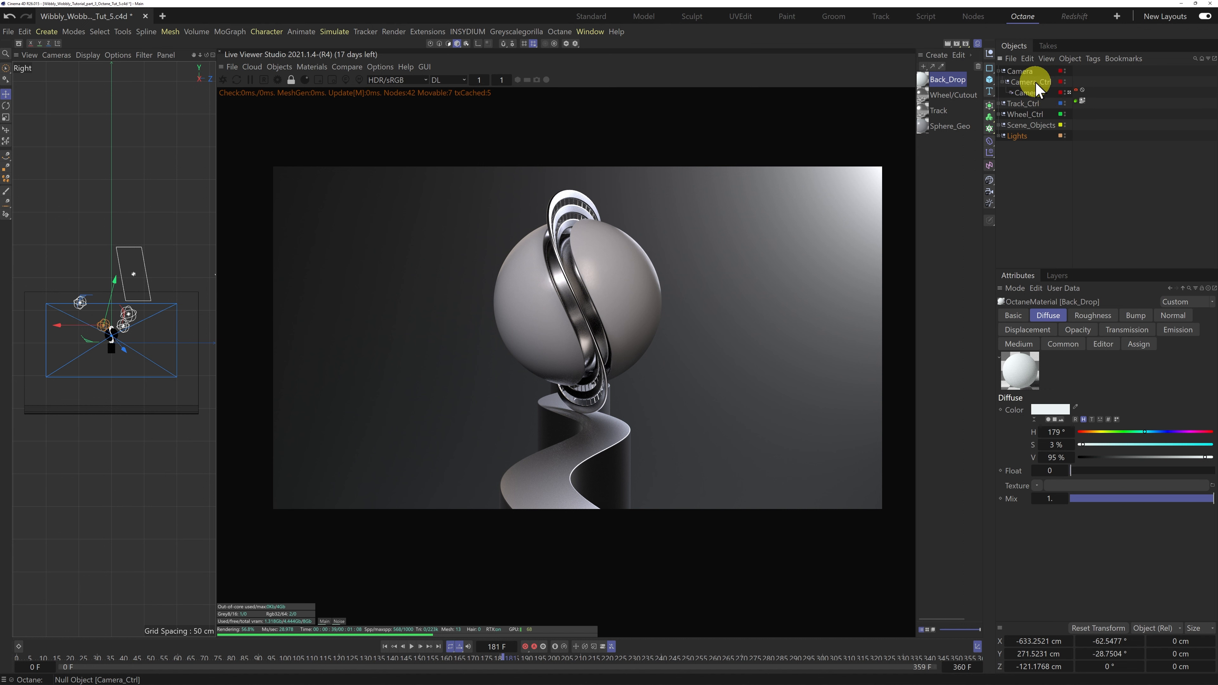
left_click(1077, 91)
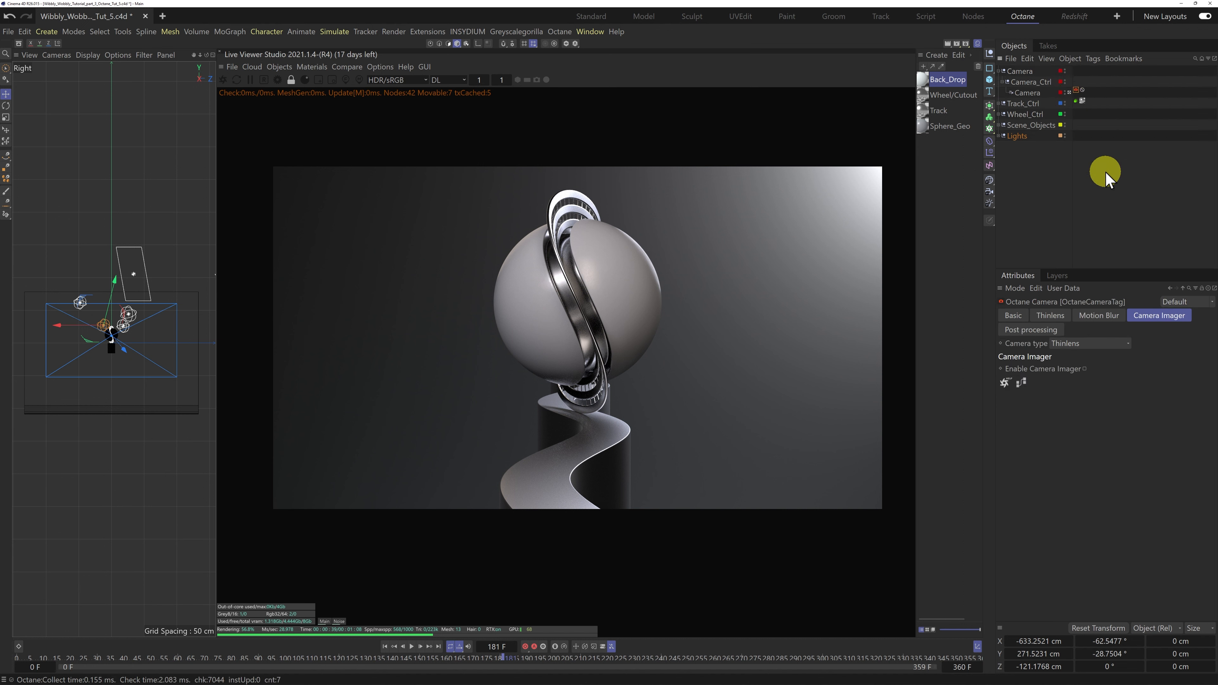
left_click(1085, 369)
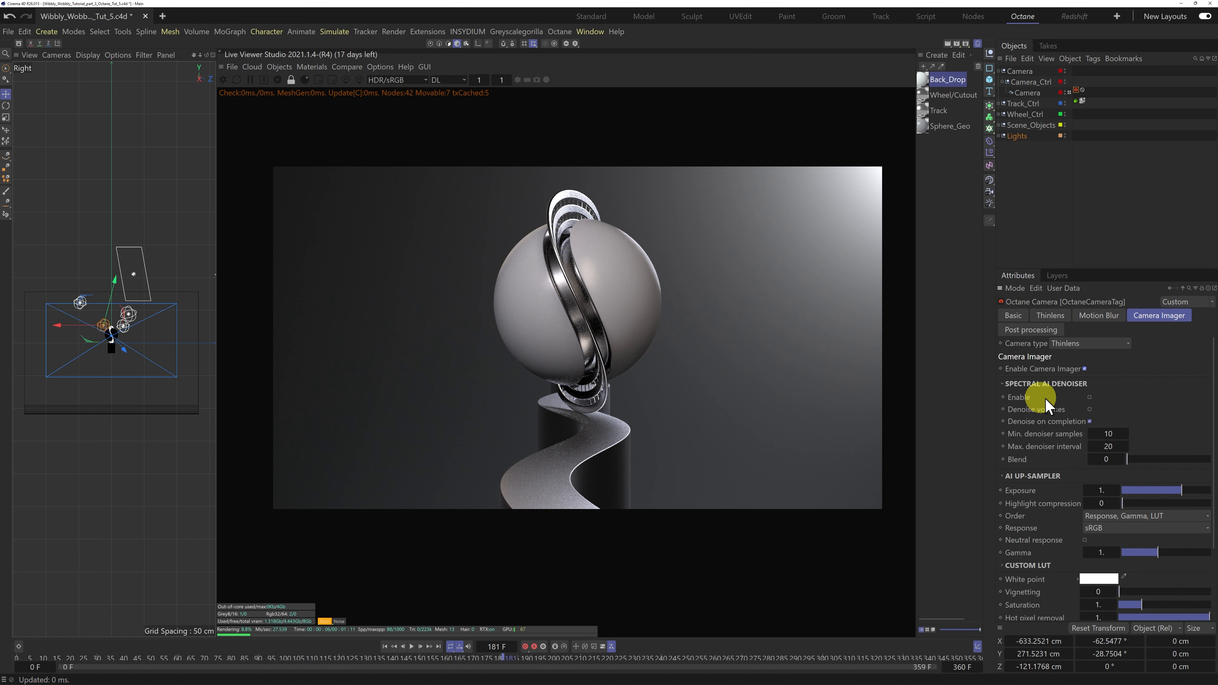
left_click(1090, 397)
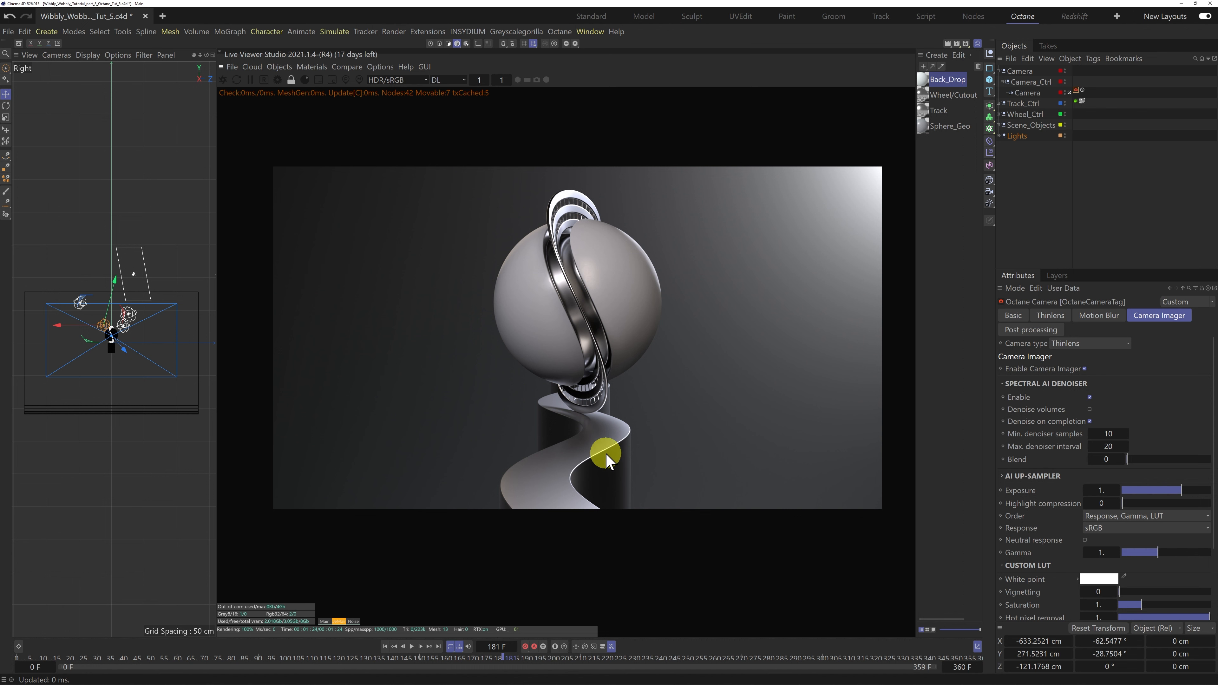
Set the brightness value of Light_Ctrl's RgbSpectrum environment color to 10% and display the denoised render pass
left_click(1003, 136)
left_click(1028, 146)
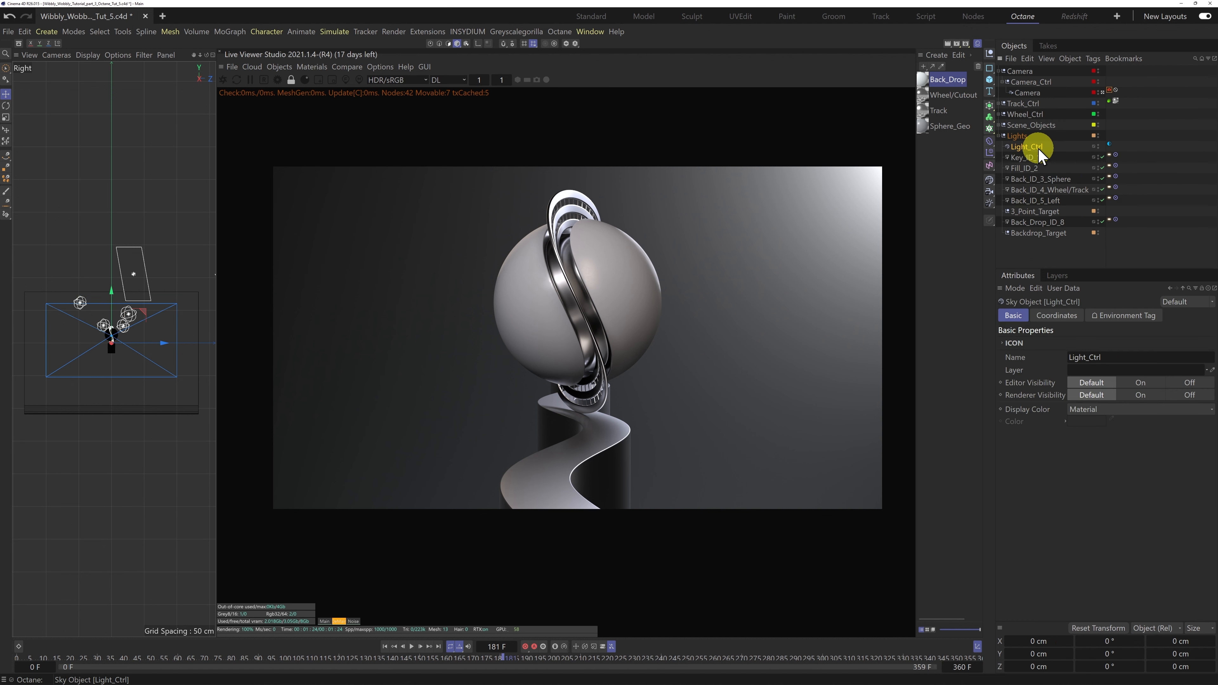
left_click(1125, 315)
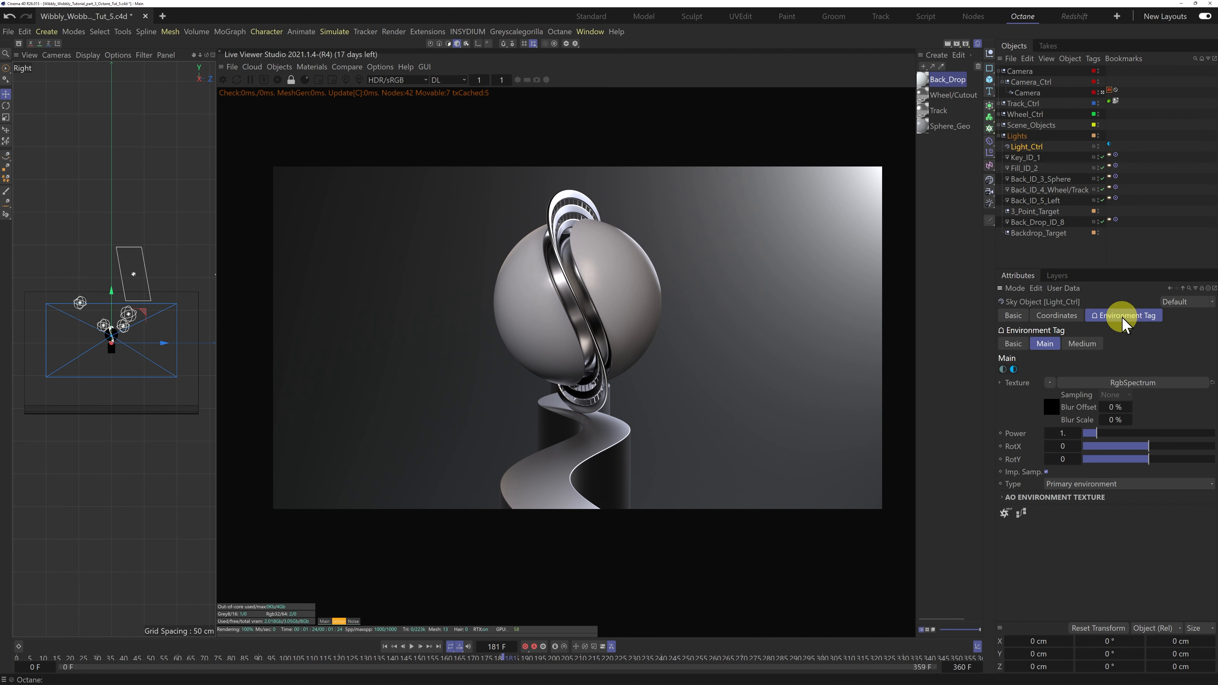
left_click(1049, 407)
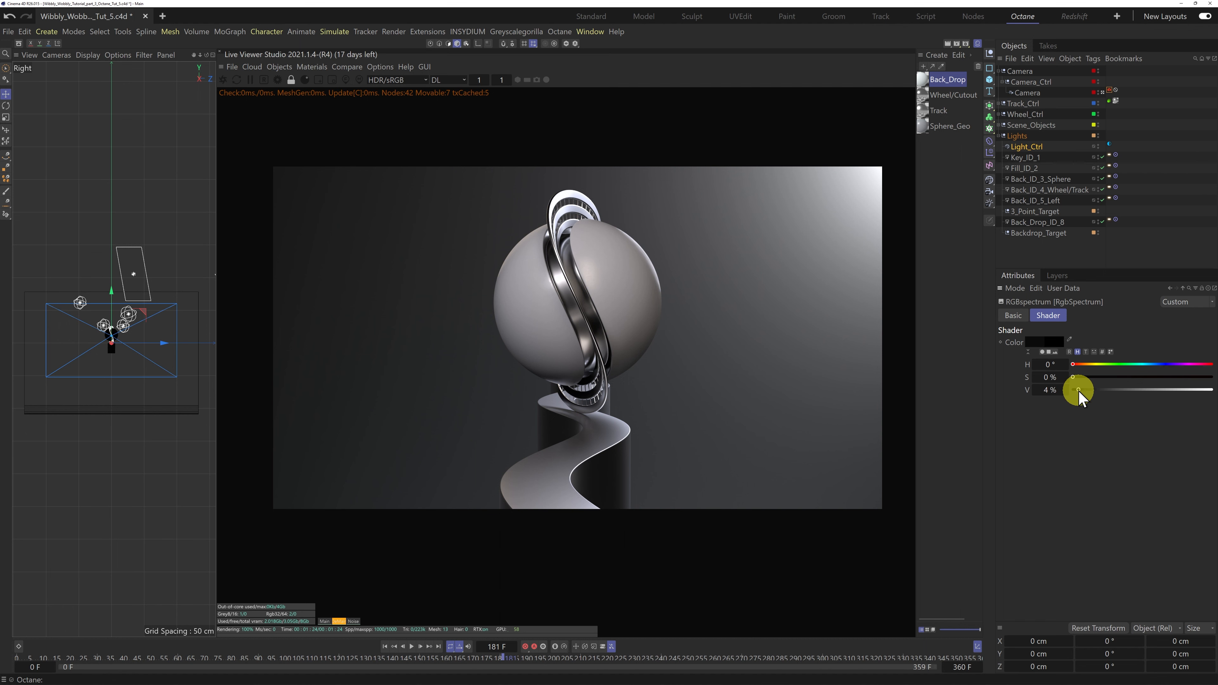
left_click_drag(1080, 390, 1080, 391)
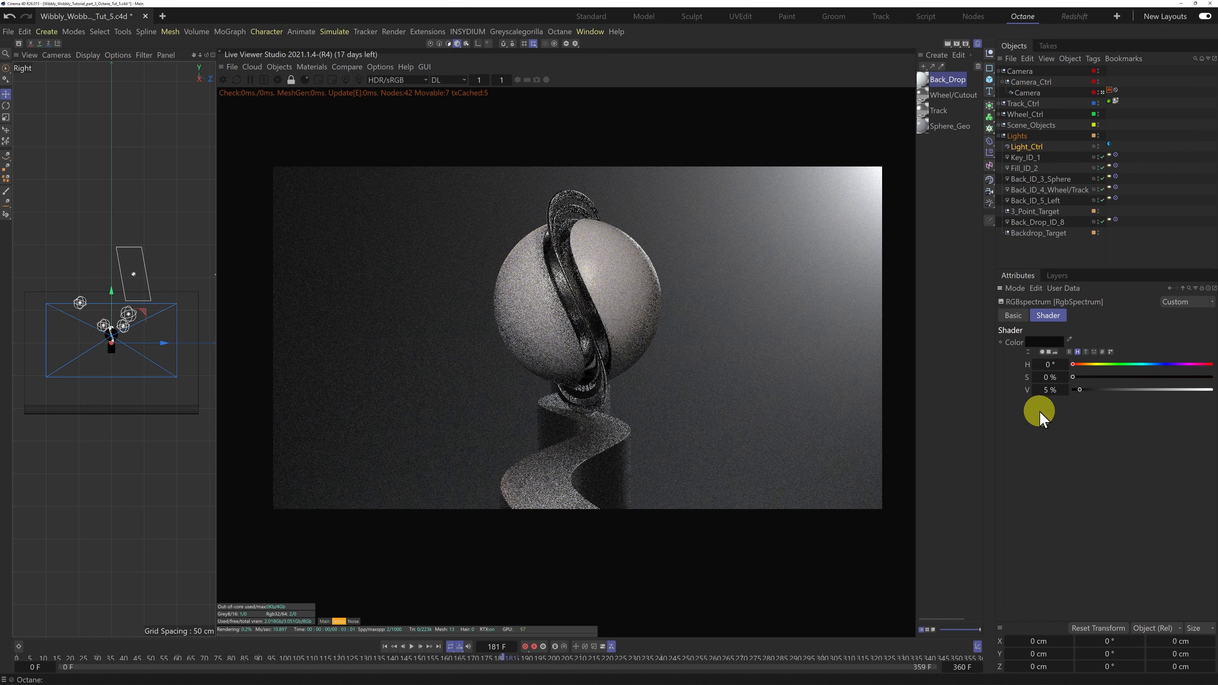
left_click(321, 622)
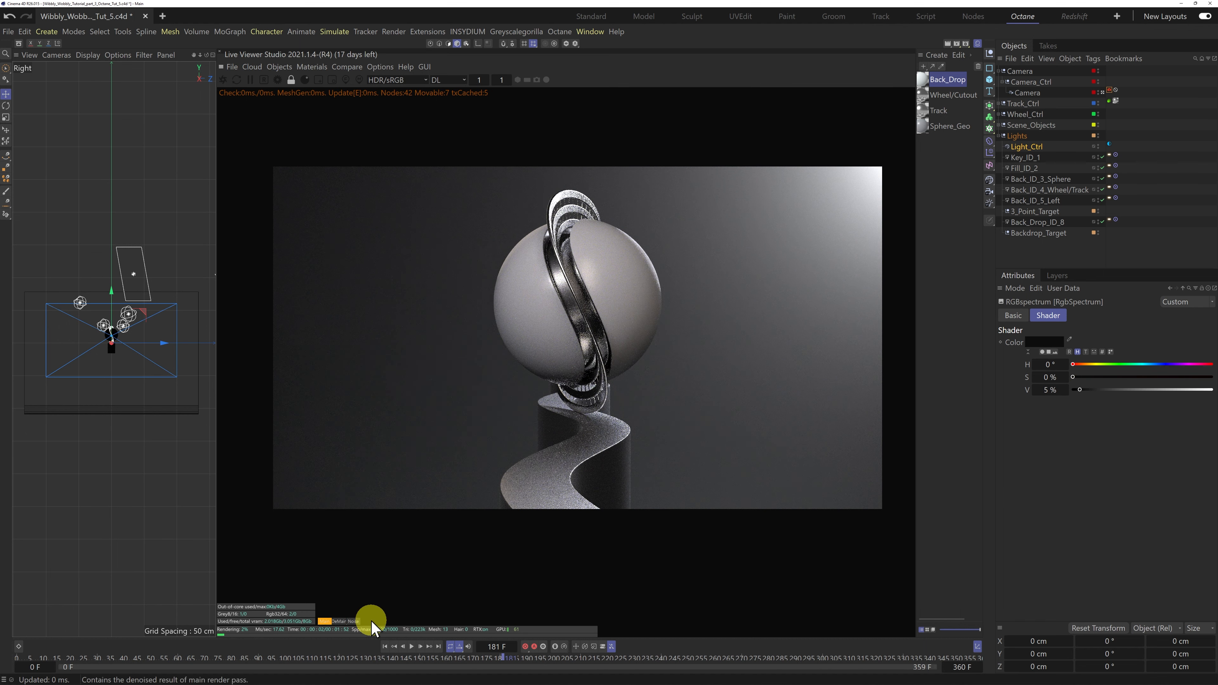
mouse_move(1080, 391)
left_mouse_down()
mouse_move(1156, 389)
mouse_move(1095, 390)
left_mouse_up()
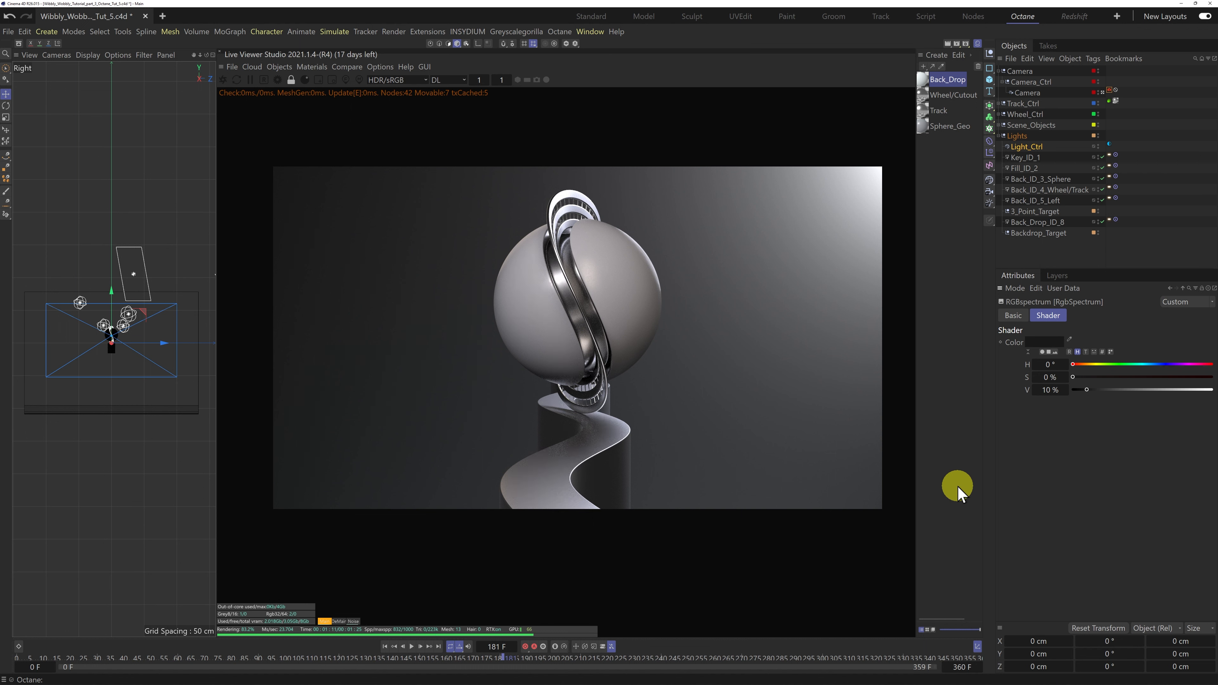
left_click(340, 622)
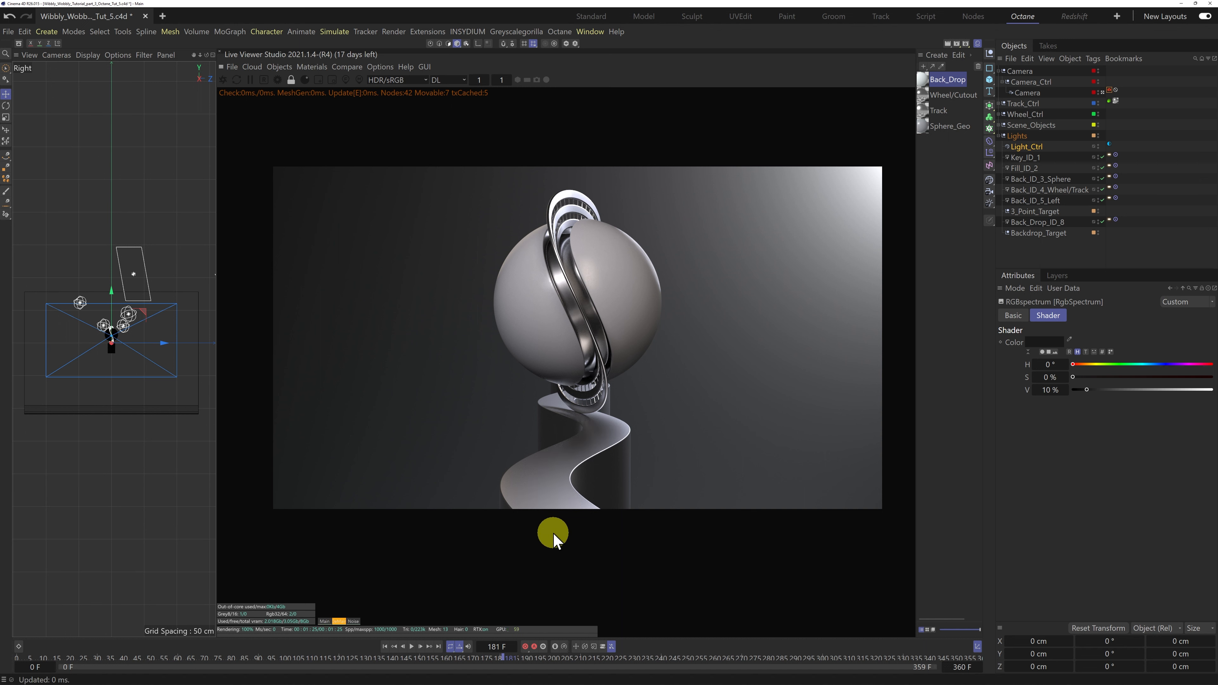